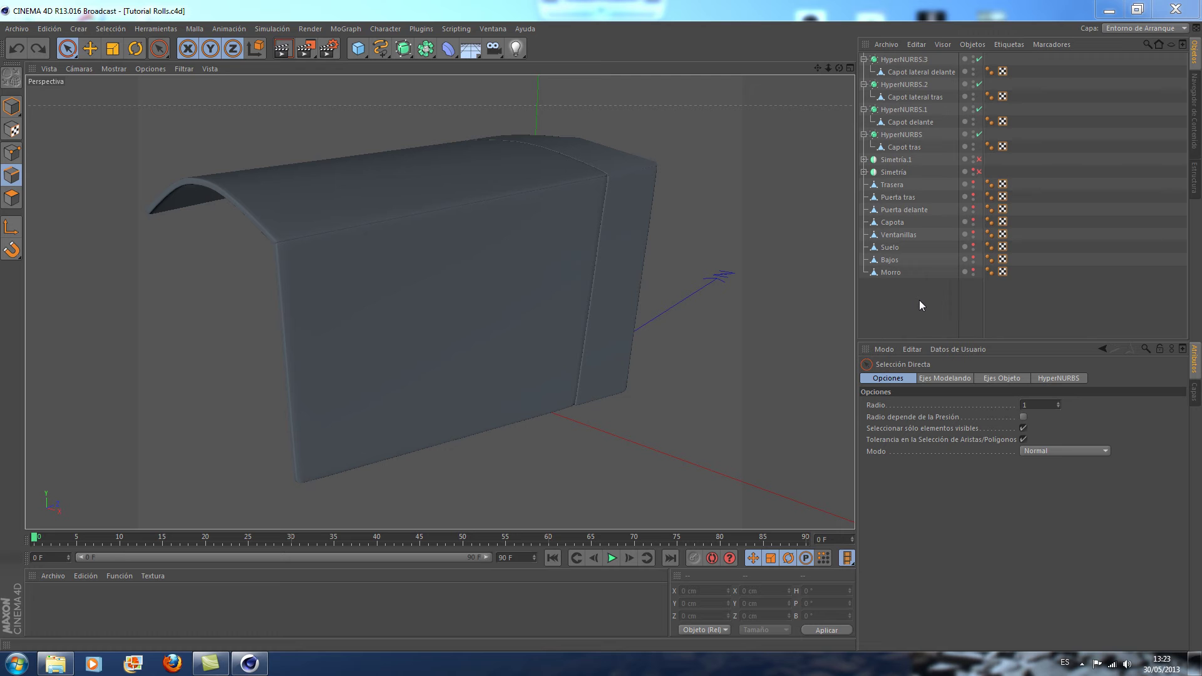
Delete Simetría and Simetría.1, and set Morro's Visible en Editor back to Por Defecto
left_click(891, 164)
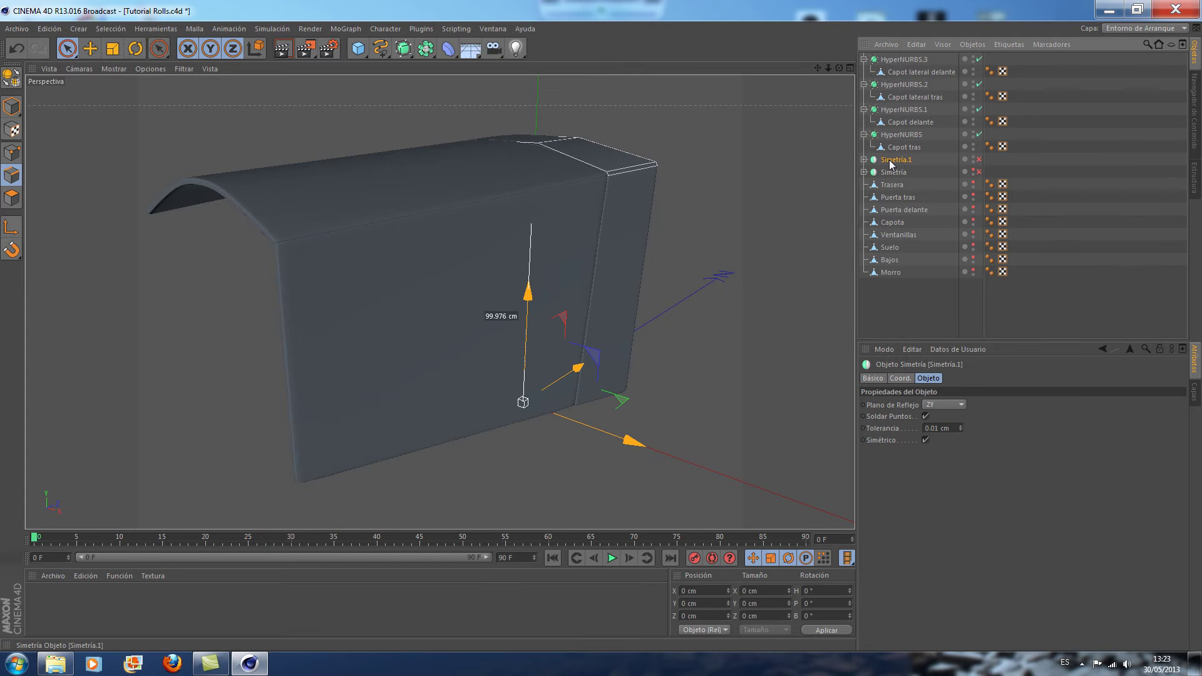
left_click(927, 168, "shift")
key("Delete")
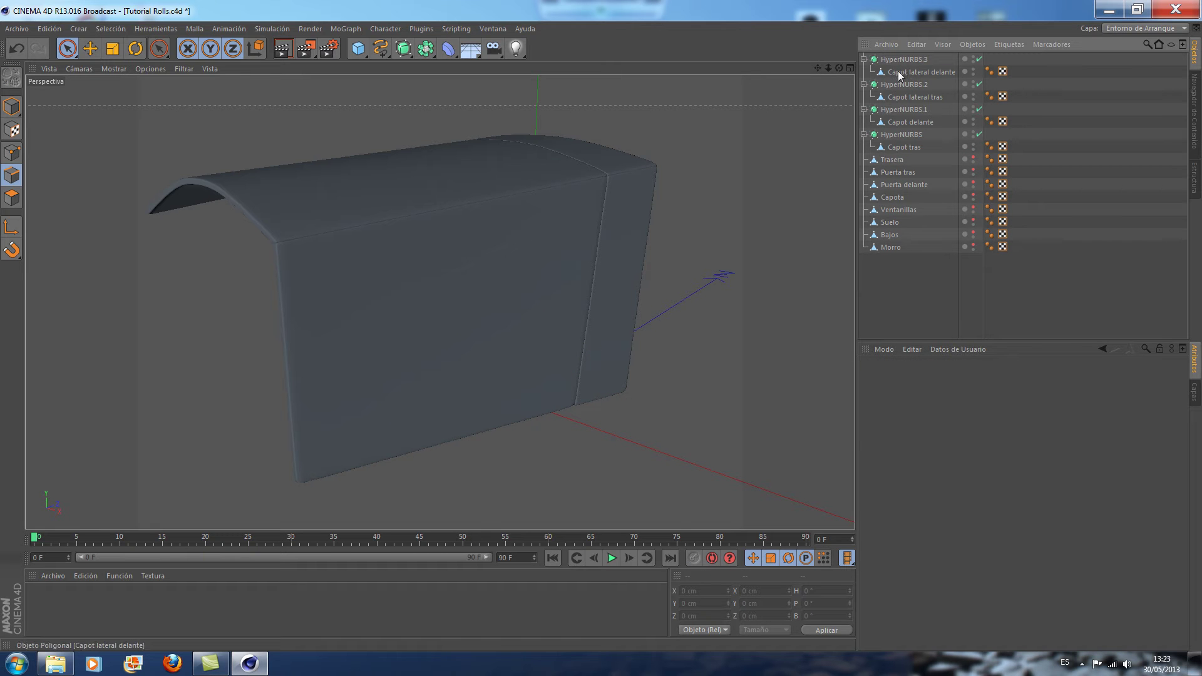
left_click(891, 248)
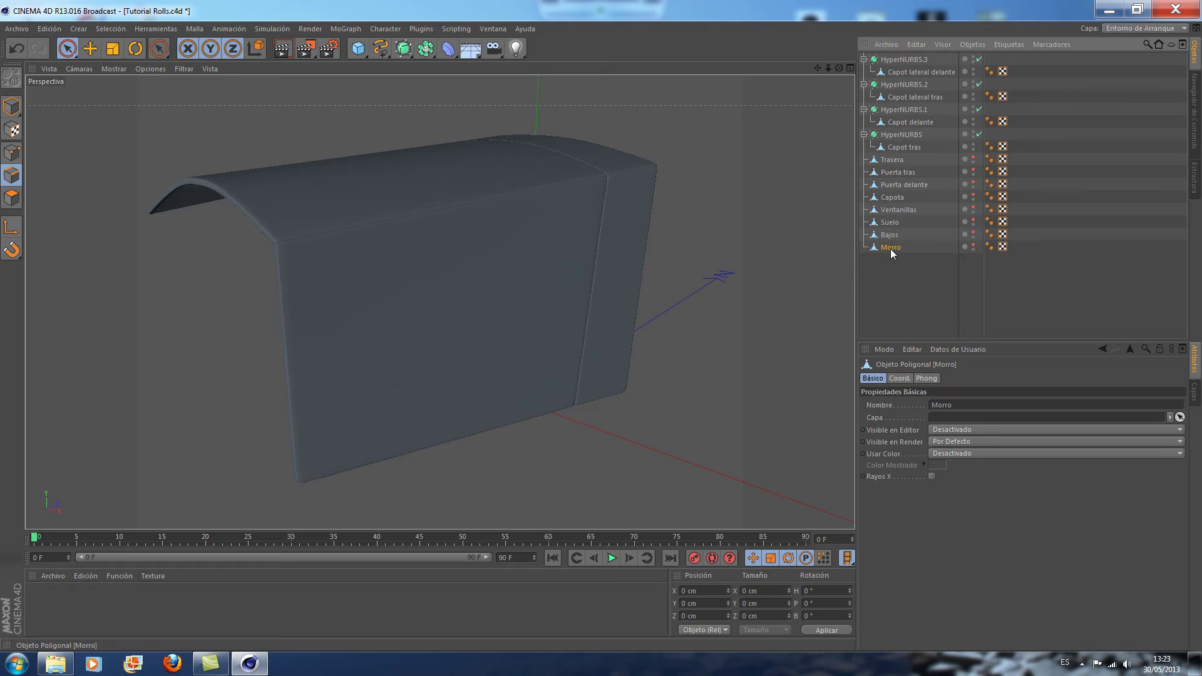
left_click(973, 246)
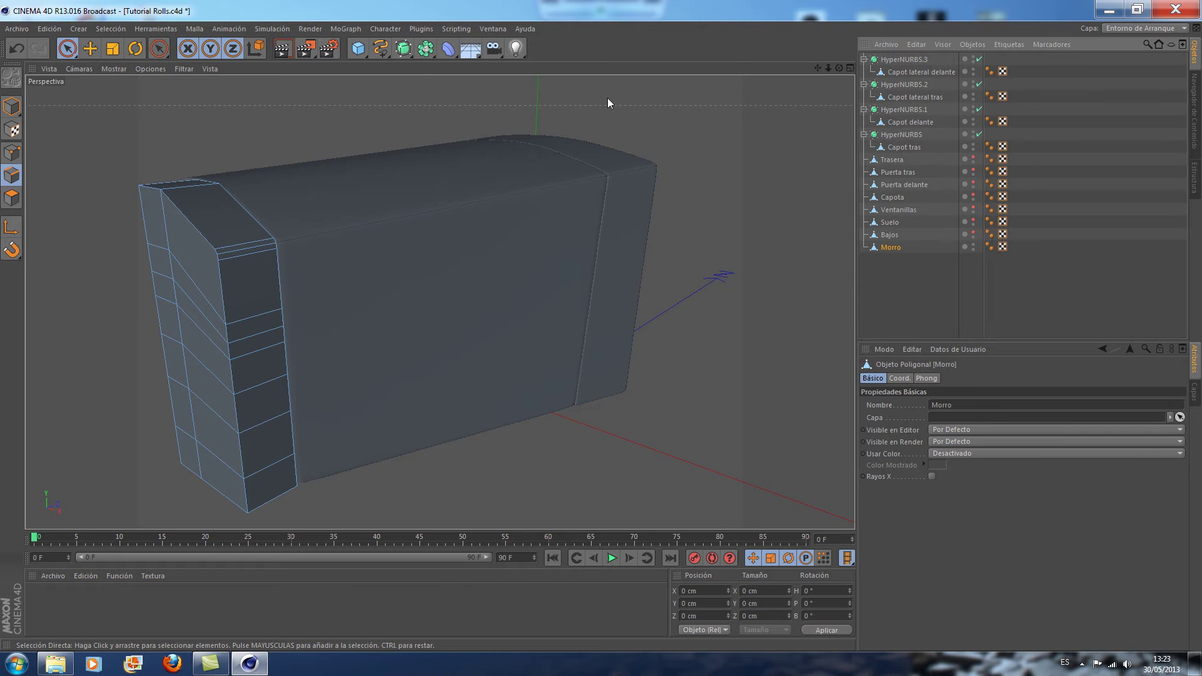
Delete the inner vertical column of polygons from the Morro mesh
left_click_drag(837, 72, 127, 186)
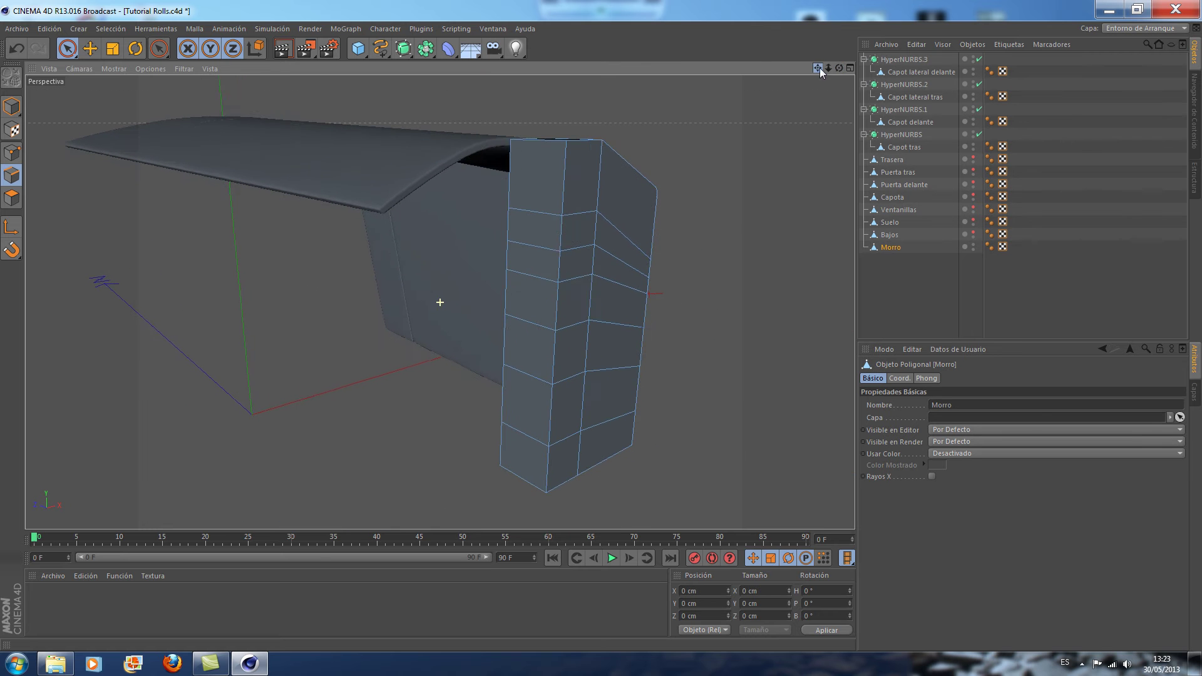
left_click(15, 196)
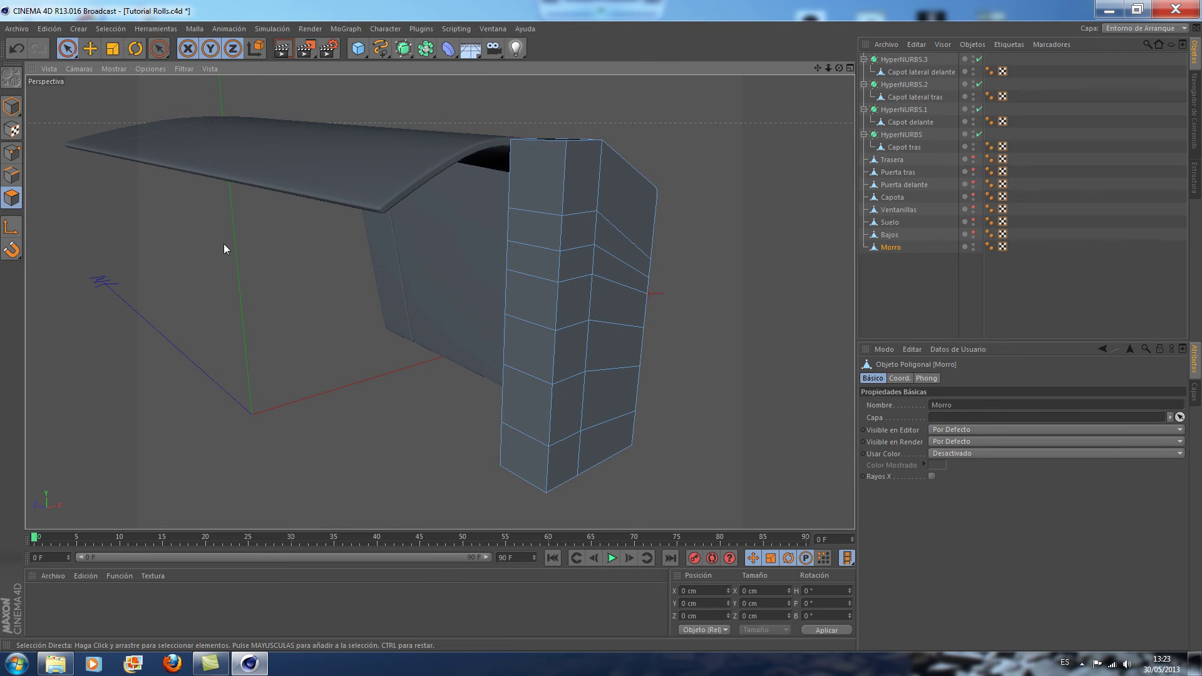
left_click(545, 194)
left_click_drag(545, 207, 534, 363)
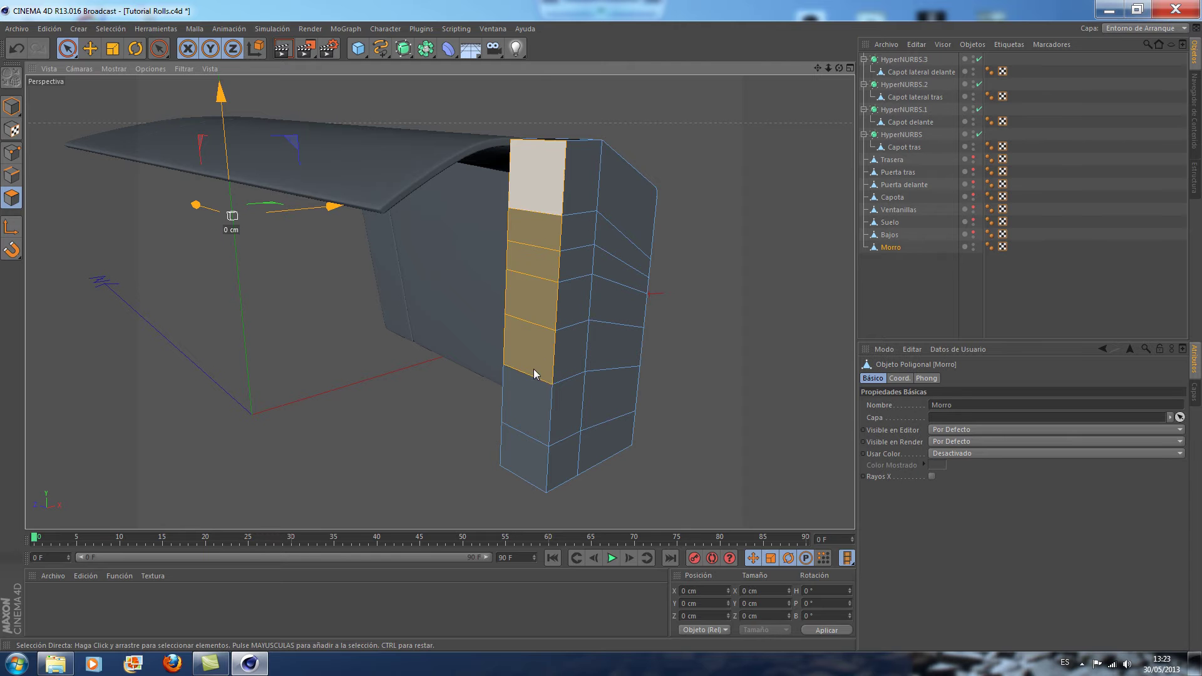
left_click_drag(529, 432, 525, 440)
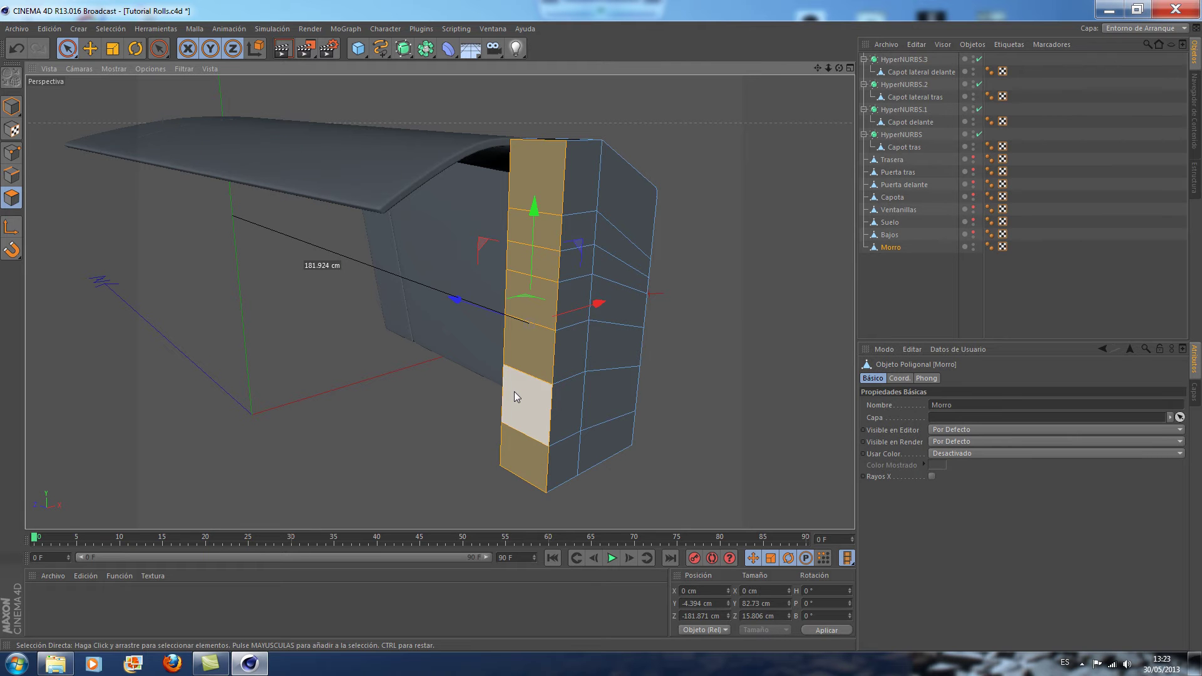
key("Delete")
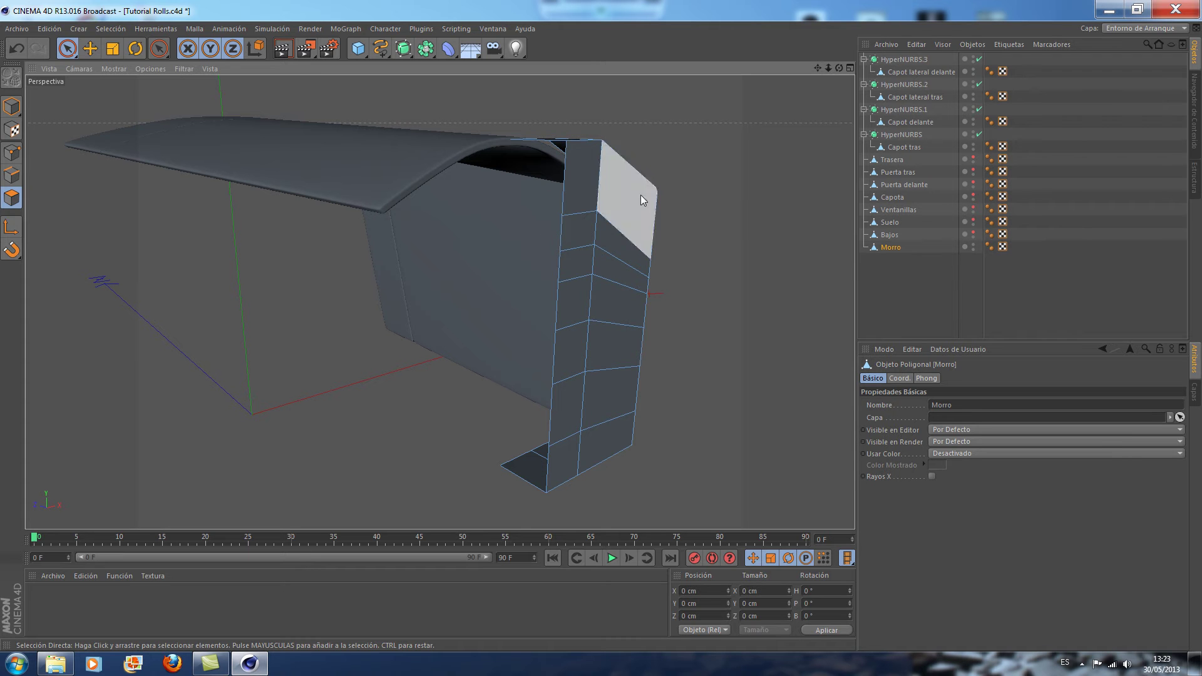
Switch Morro to point editing with rectangle selection, leaving no points selected
left_click(12, 152)
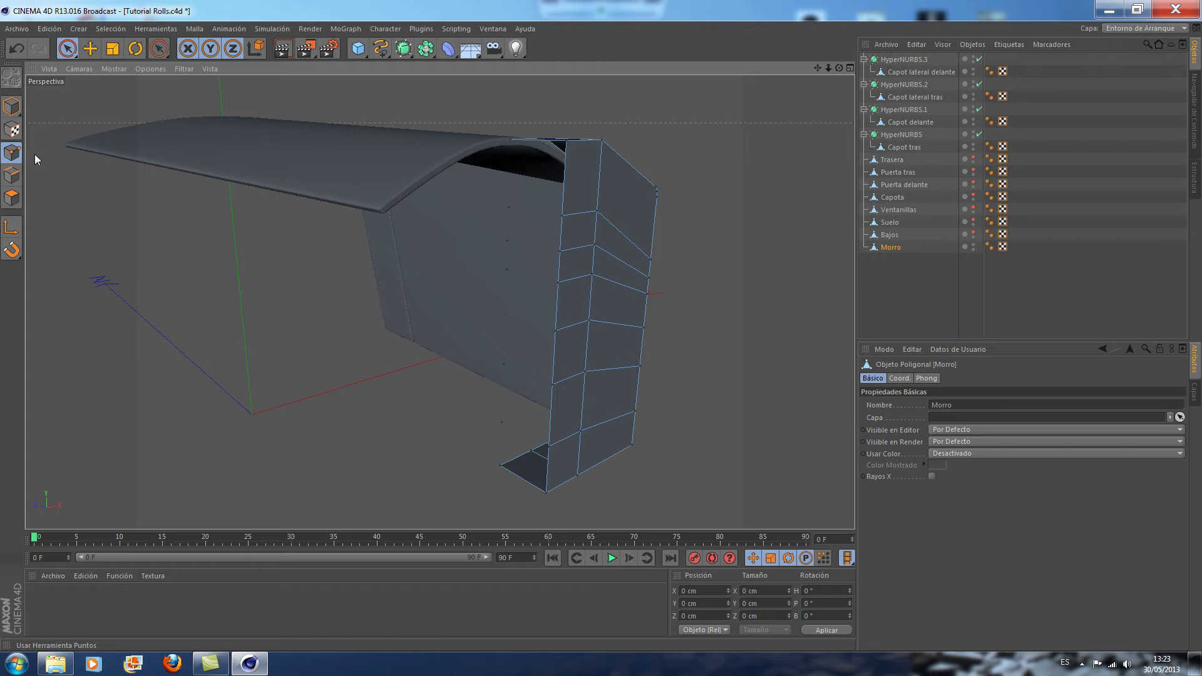
left_click_drag(516, 203, 505, 245)
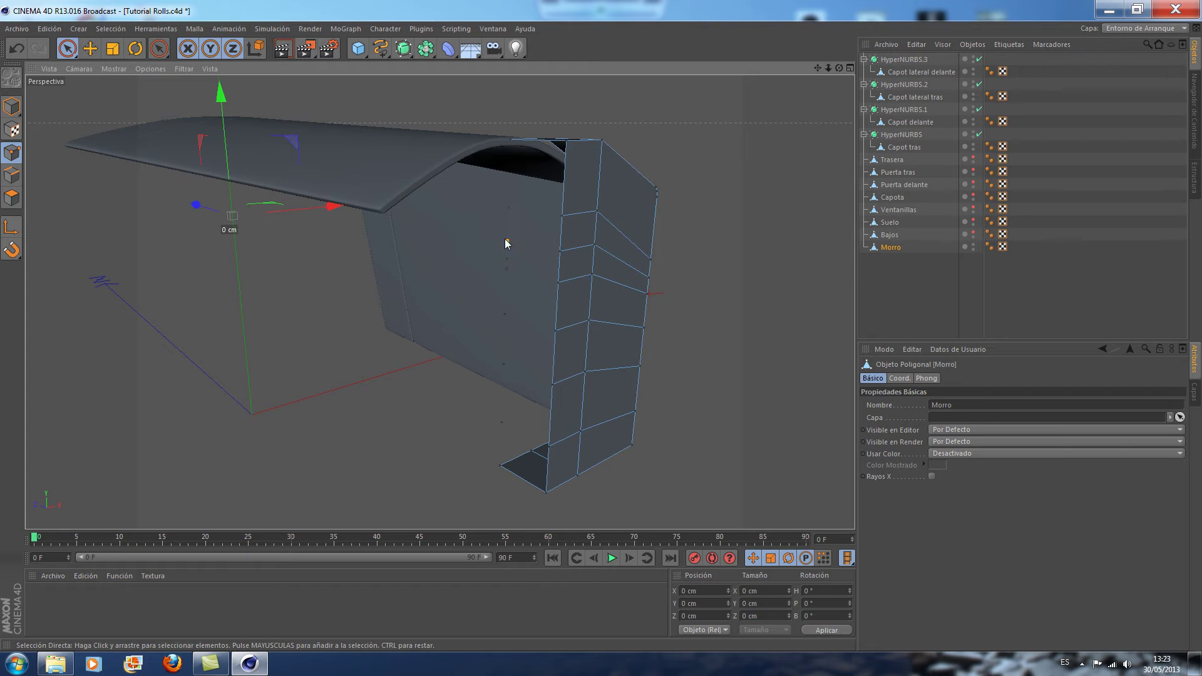
left_click(482, 421)
left_click_drag(68, 48, 113, 78)
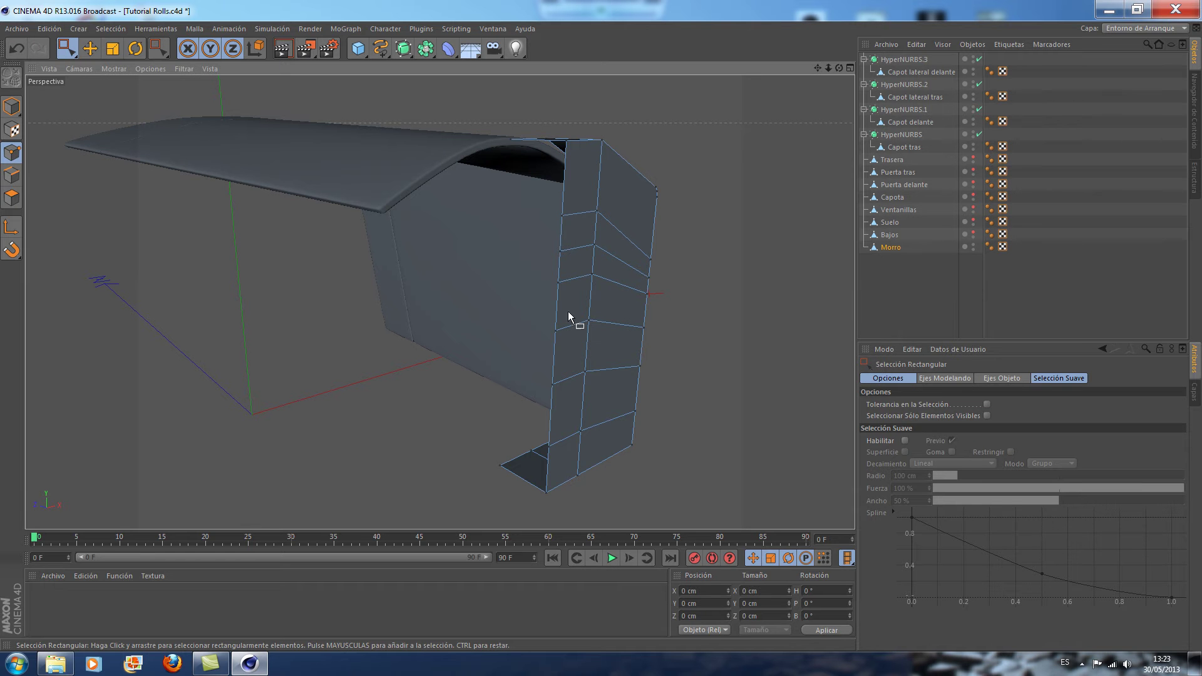
In a maximized Frontal view, lower all of Morro's grid points about 2.7 cm
left_click(851, 68)
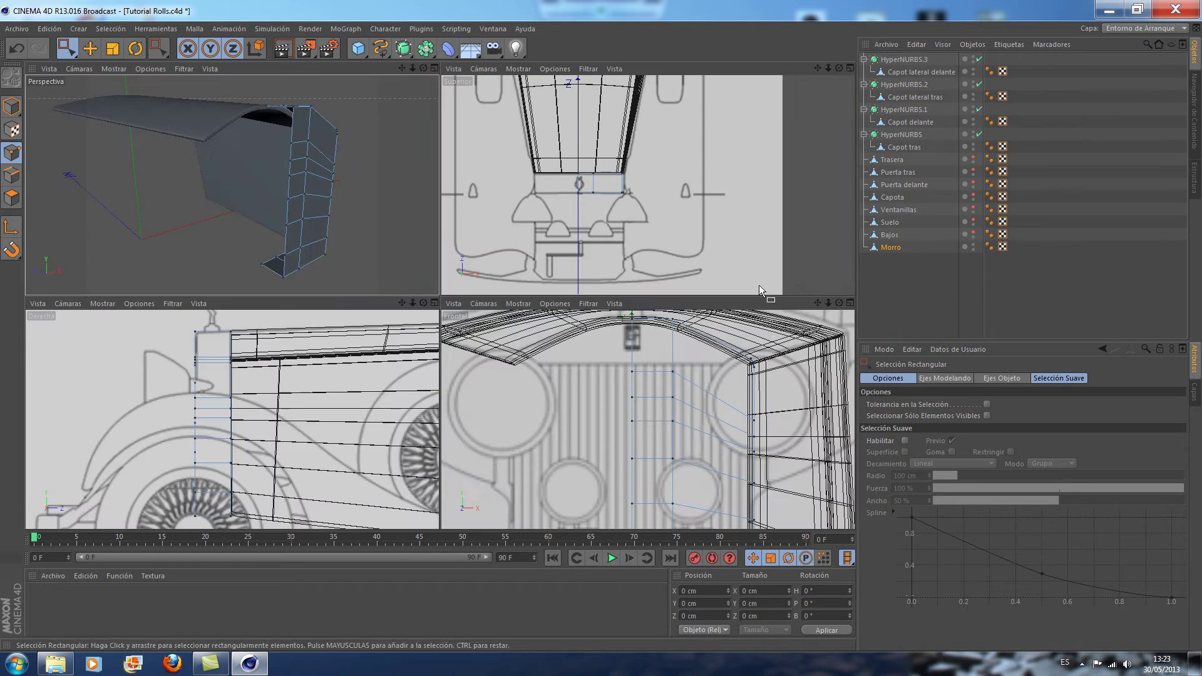
left_click(849, 303)
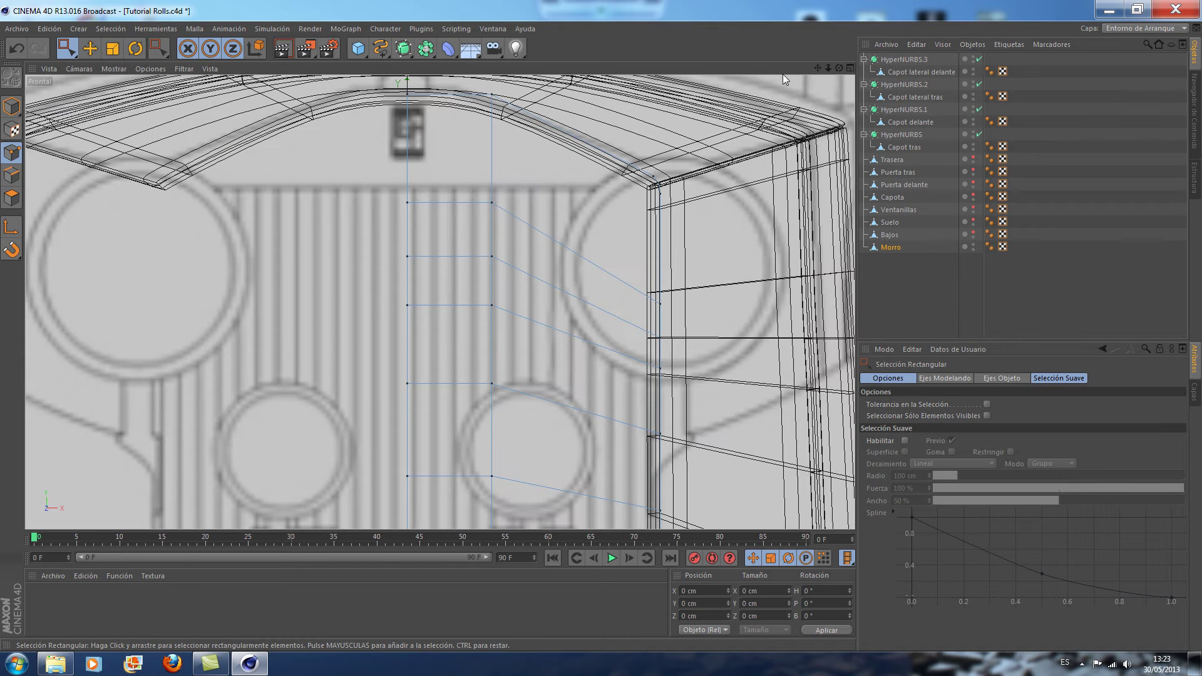
left_click_drag(818, 66, 771, 3)
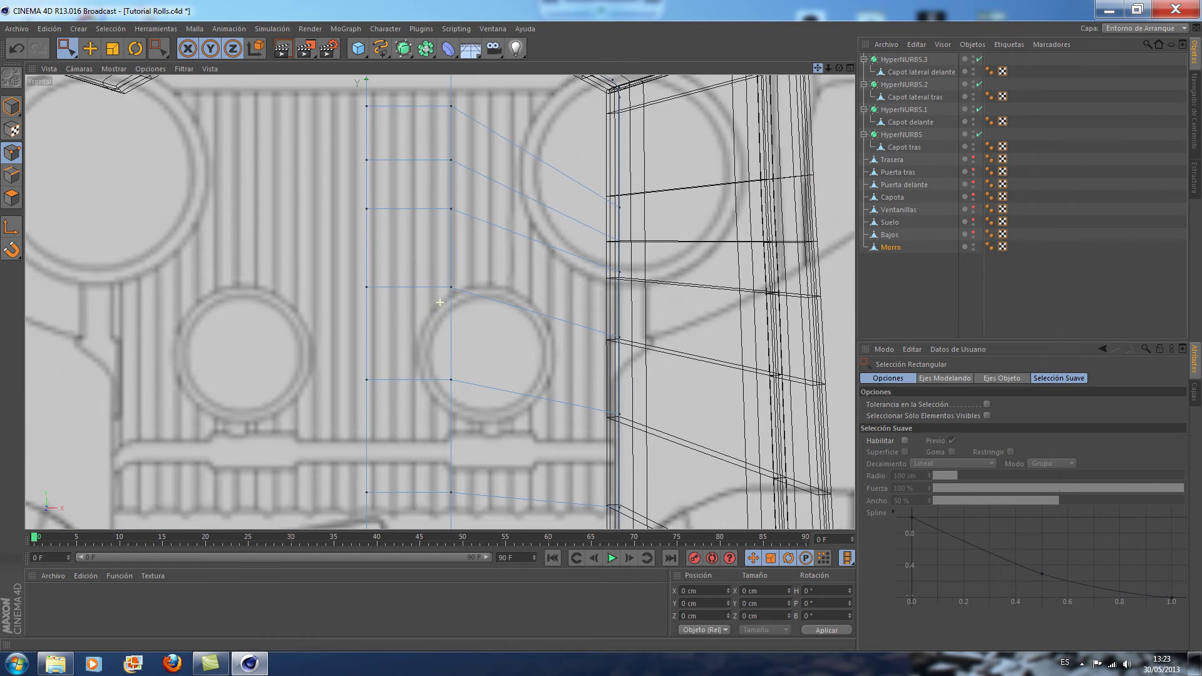
scroll(603, 362, "down", 3)
left_click_drag(411, 145, 540, 462)
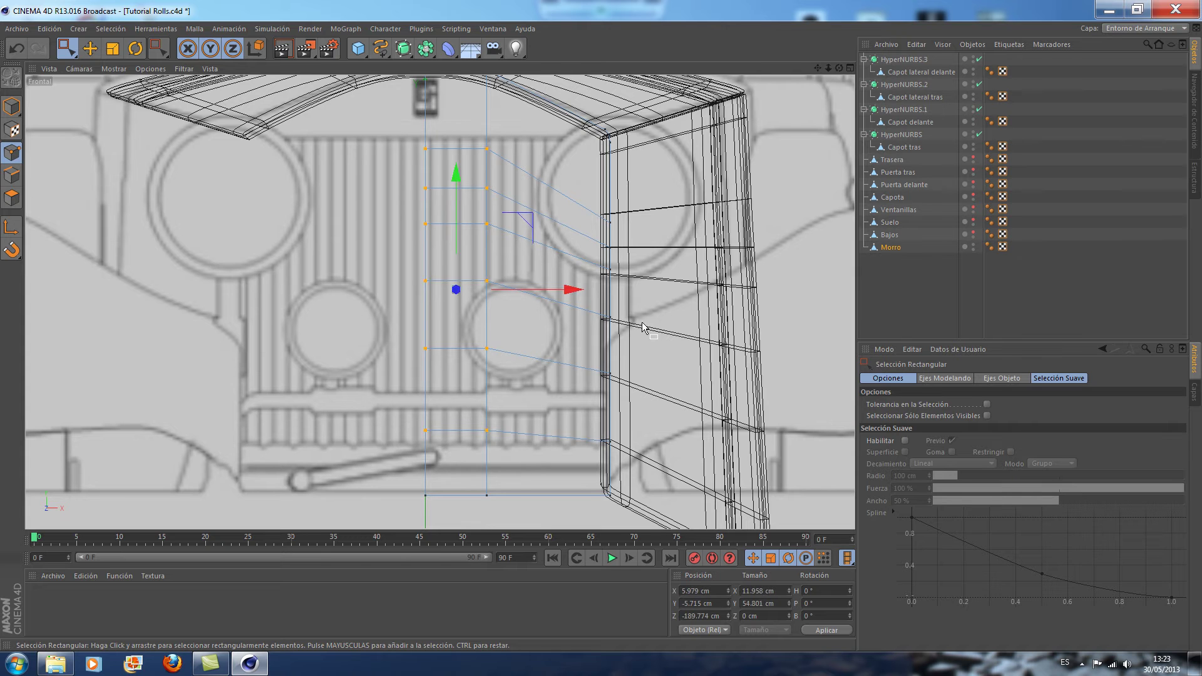
left_click_drag(460, 175, 461, 187)
Lower Morro's middle and upper point rows to match the blueprint grille
left_click_drag(400, 129, 513, 384)
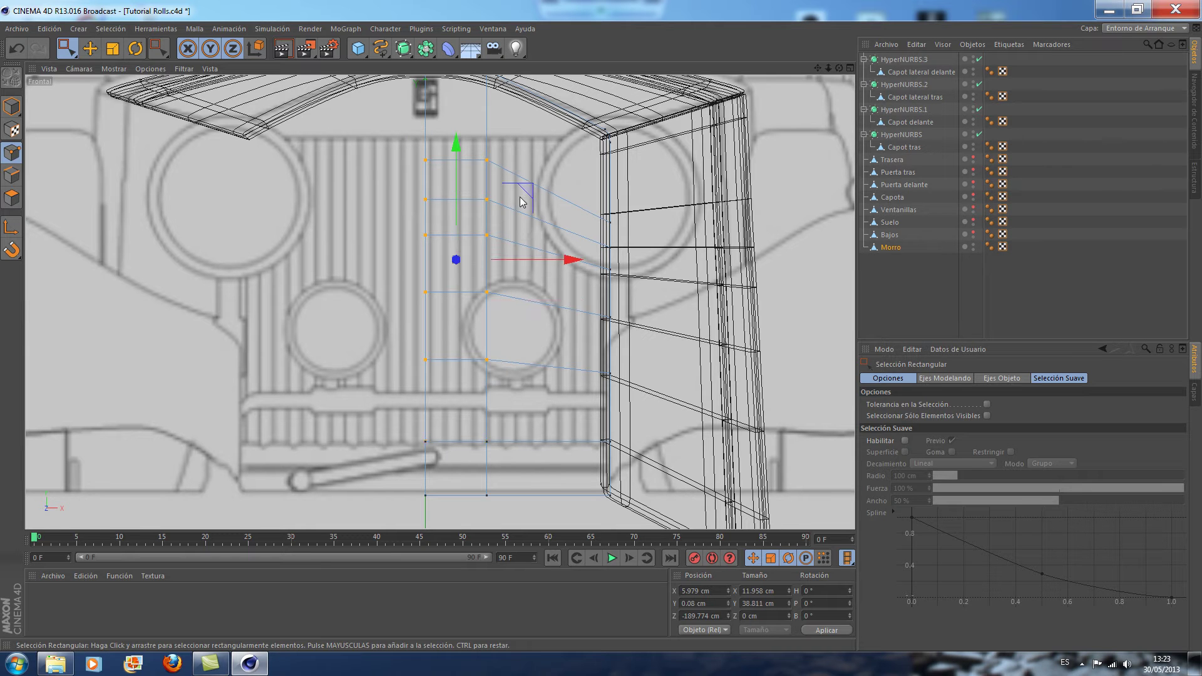
left_click_drag(457, 144, 522, 322)
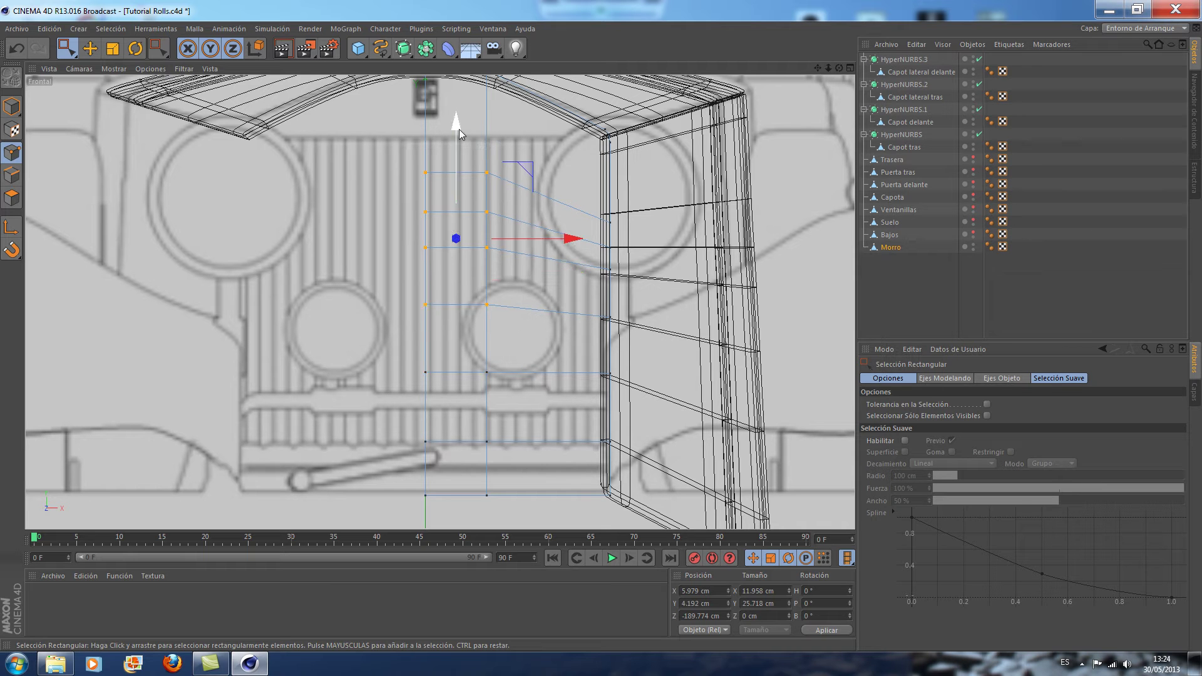
left_click_drag(459, 130, 498, 270)
left_click_drag(458, 115, 458, 128)
left_click_drag(409, 172, 500, 252)
left_click_drag(459, 103, 458, 116)
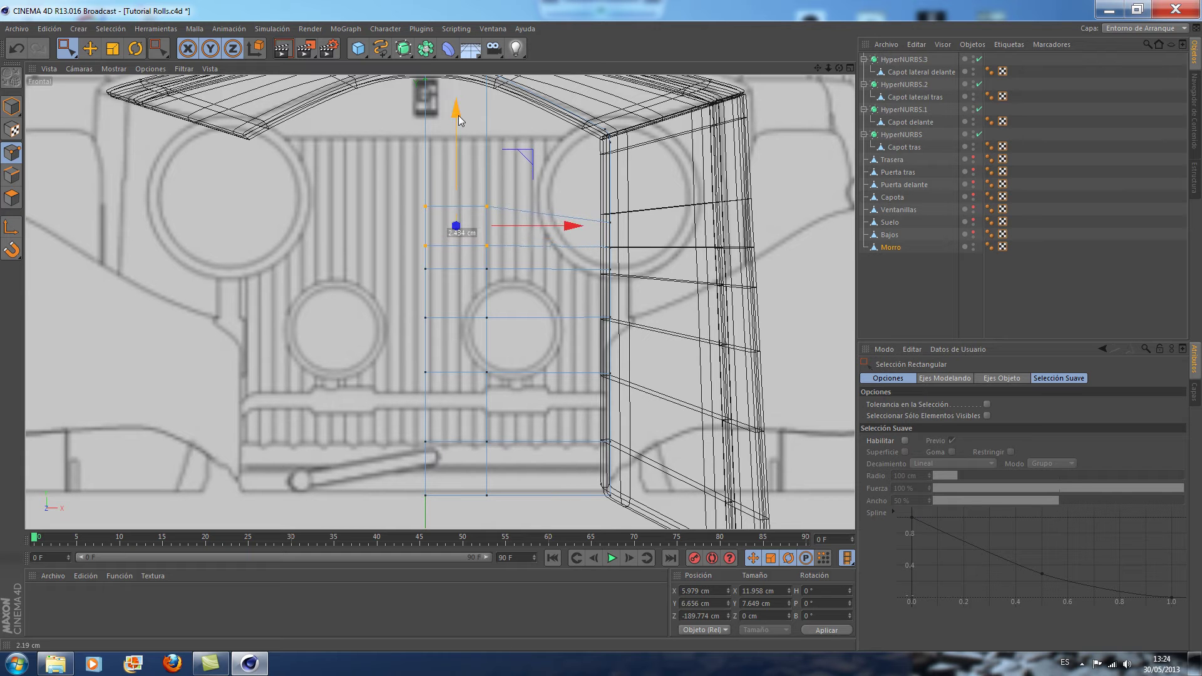
left_click_drag(458, 116, 459, 118)
Raise Morro's top point row to Y 7.316 cm and return to Perspective view
left_click_drag(402, 160, 501, 226)
left_click_drag(460, 97, 460, 113)
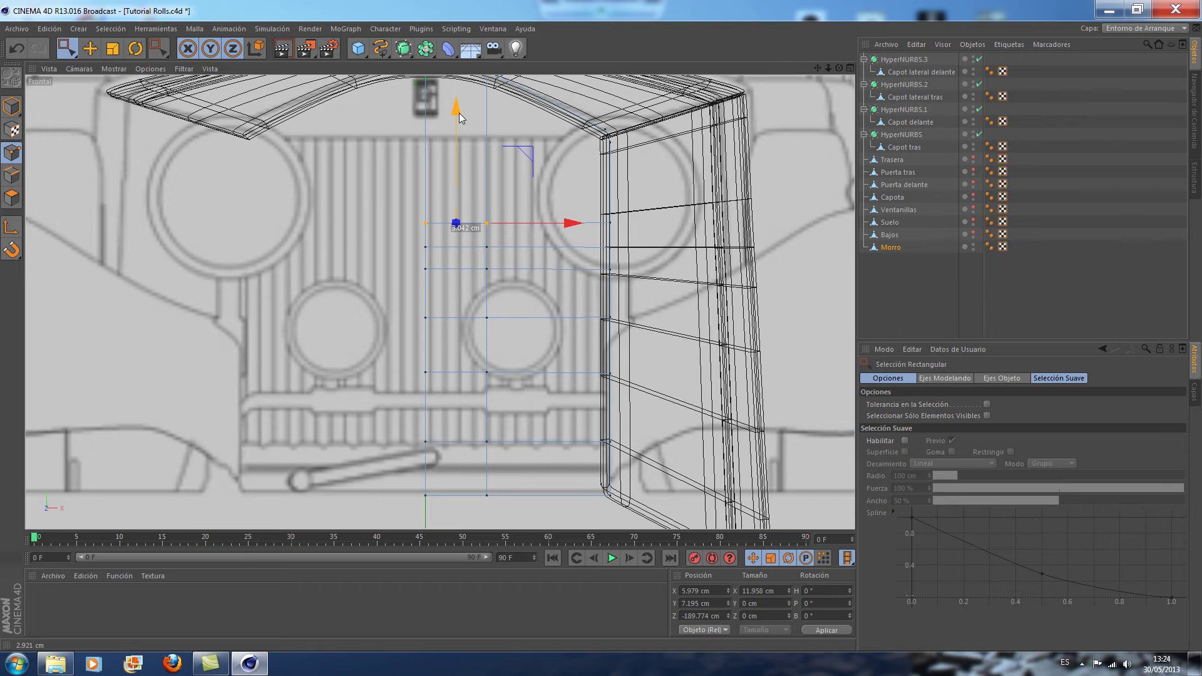
left_click_drag(459, 113, 460, 112)
scroll(327, 217, "down", 2)
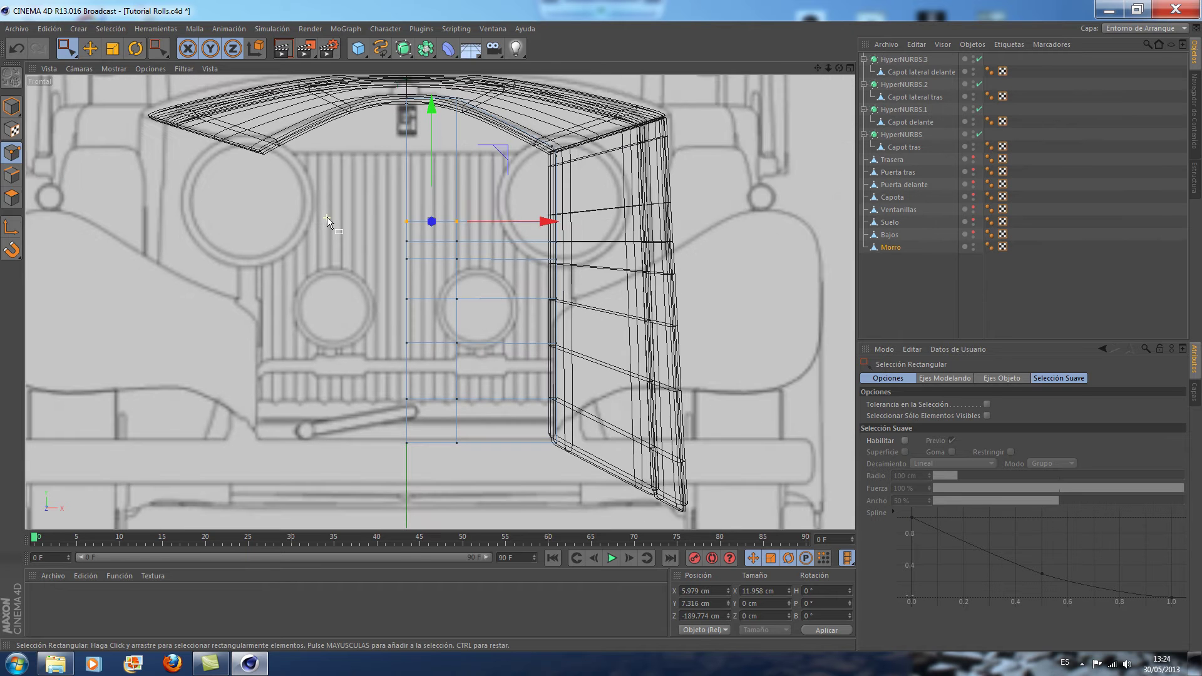
scroll(327, 217, "down", 1)
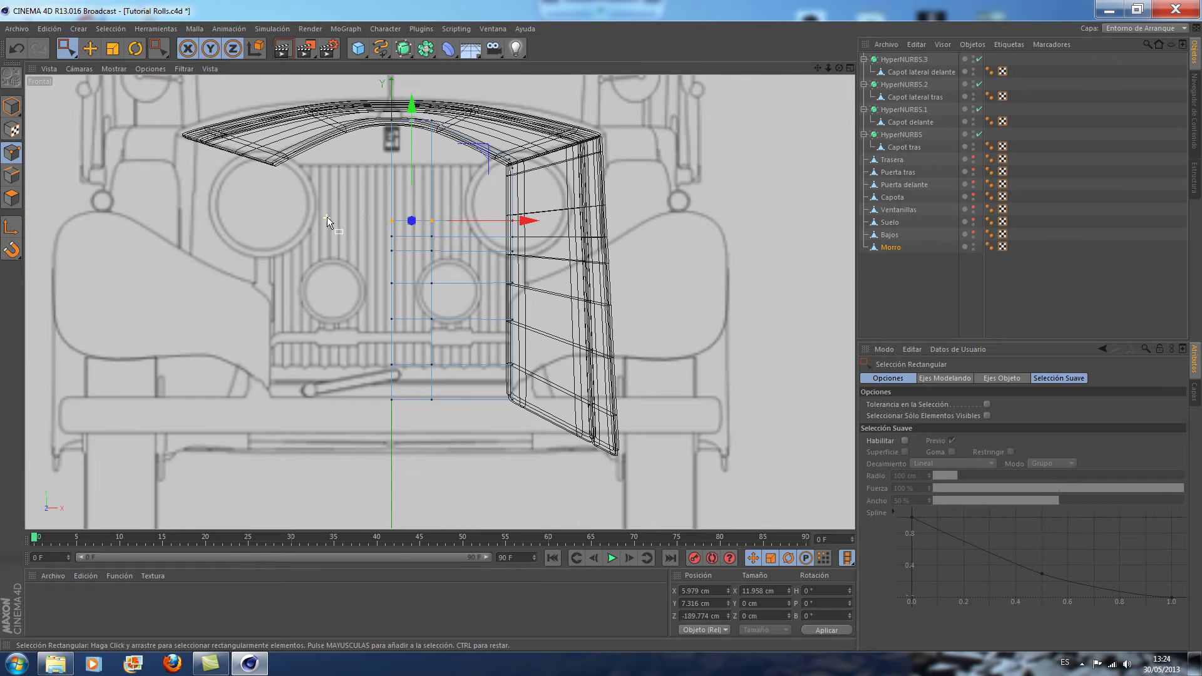
left_click(850, 69)
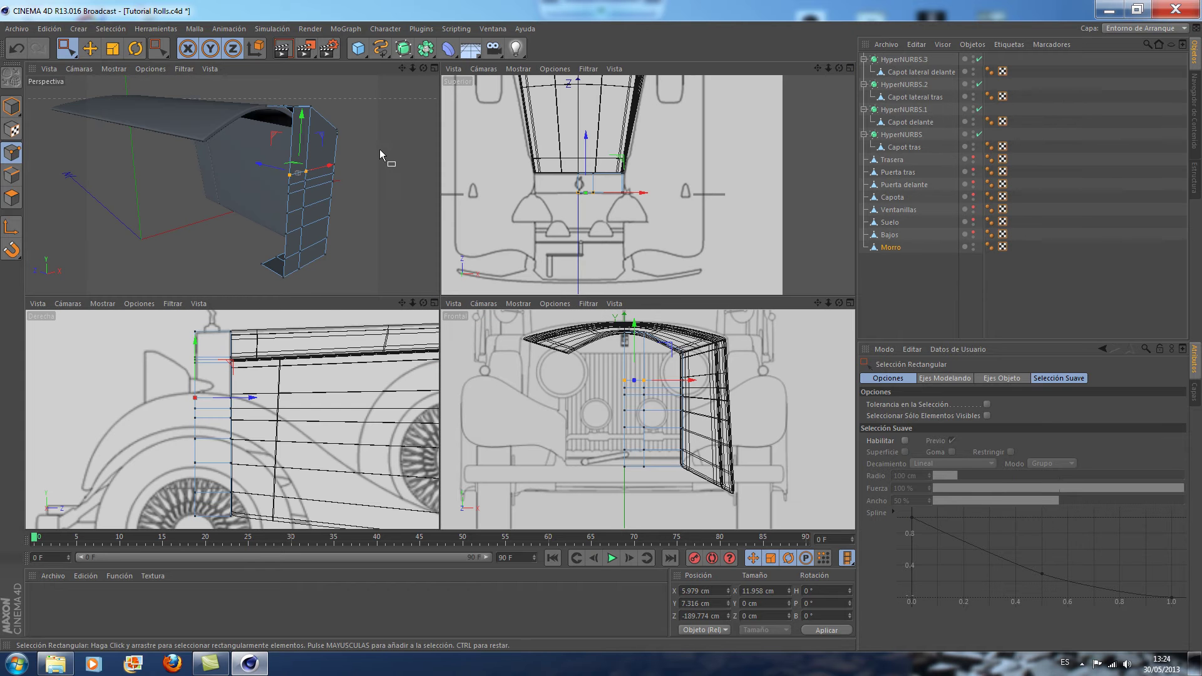
left_click(434, 69)
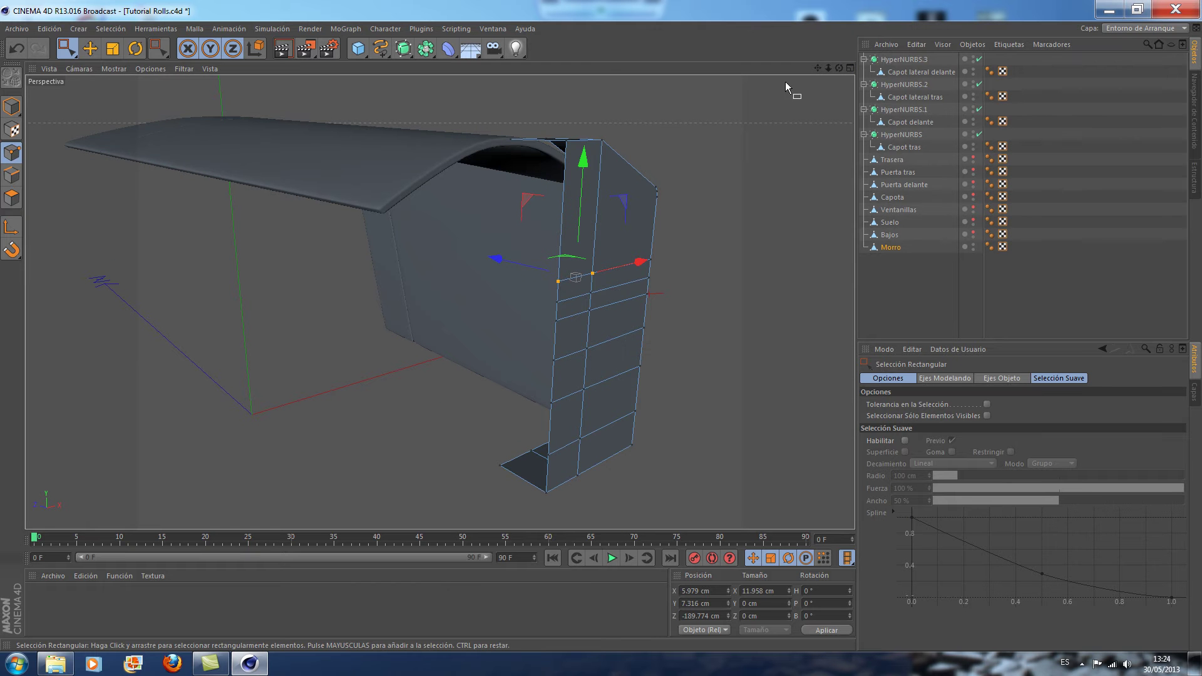
Place Morro inside a new Simetría object and make it editable
left_click_drag(839, 68, 808, 72)
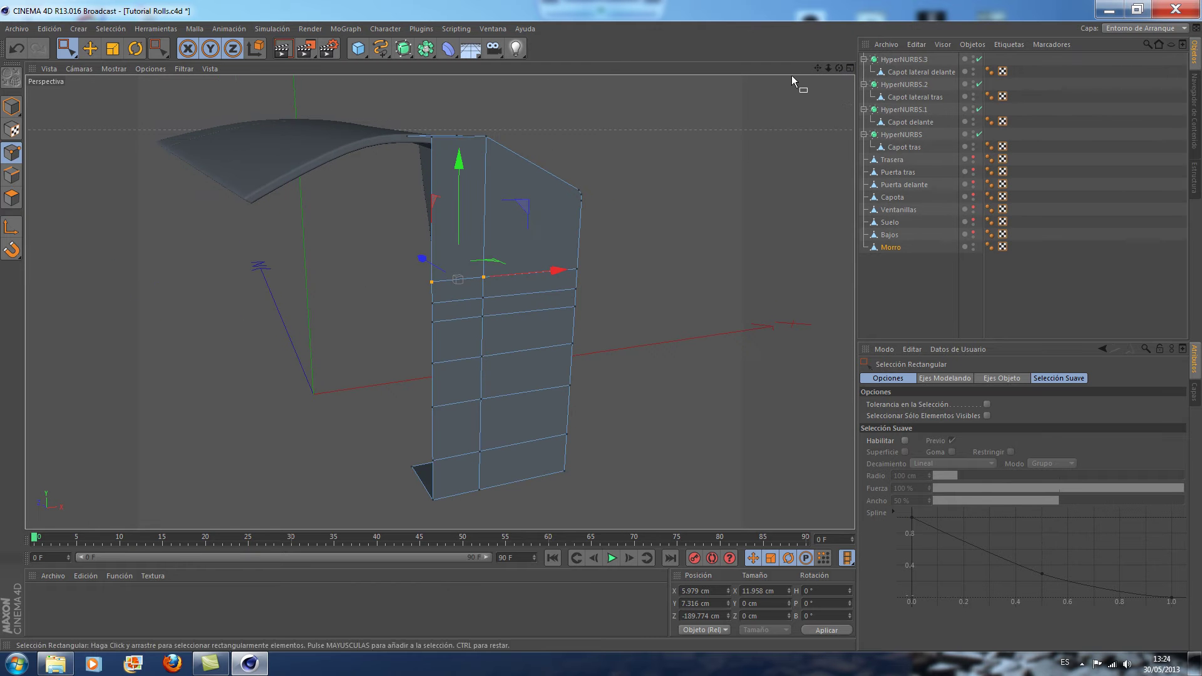
left_click_drag(425, 49, 571, 107)
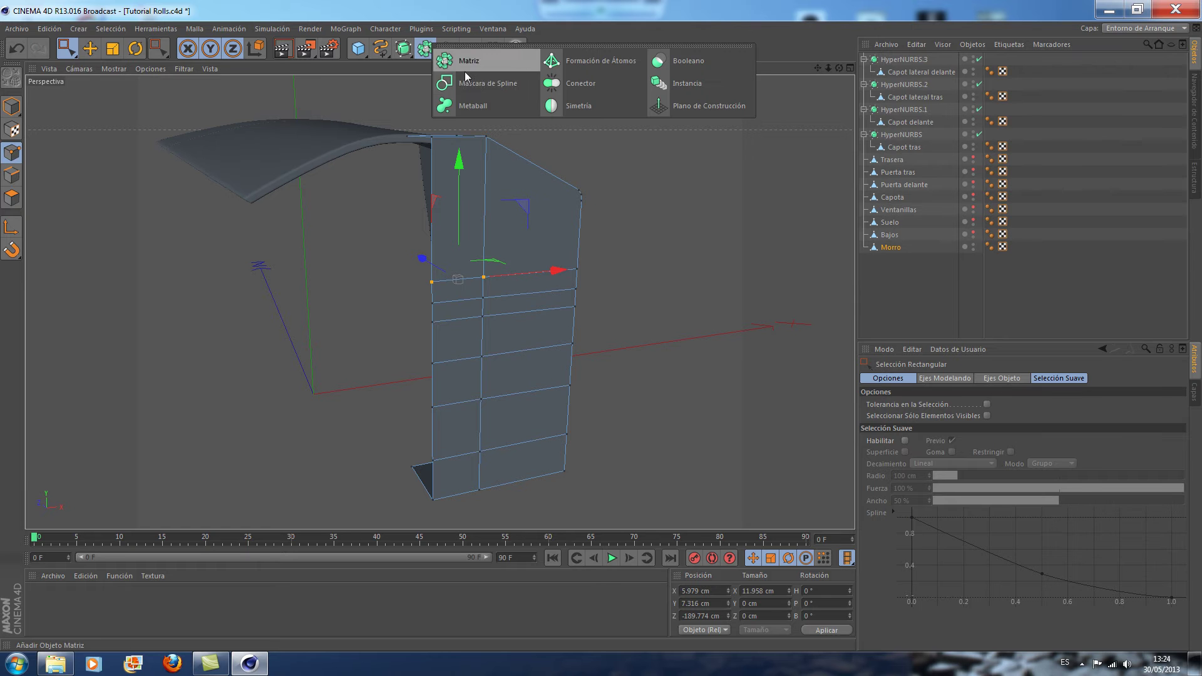
left_click(571, 108)
mouse_move(892, 261)
left_mouse_down()
mouse_move(931, 195)
mouse_move(915, 65)
left_mouse_up()
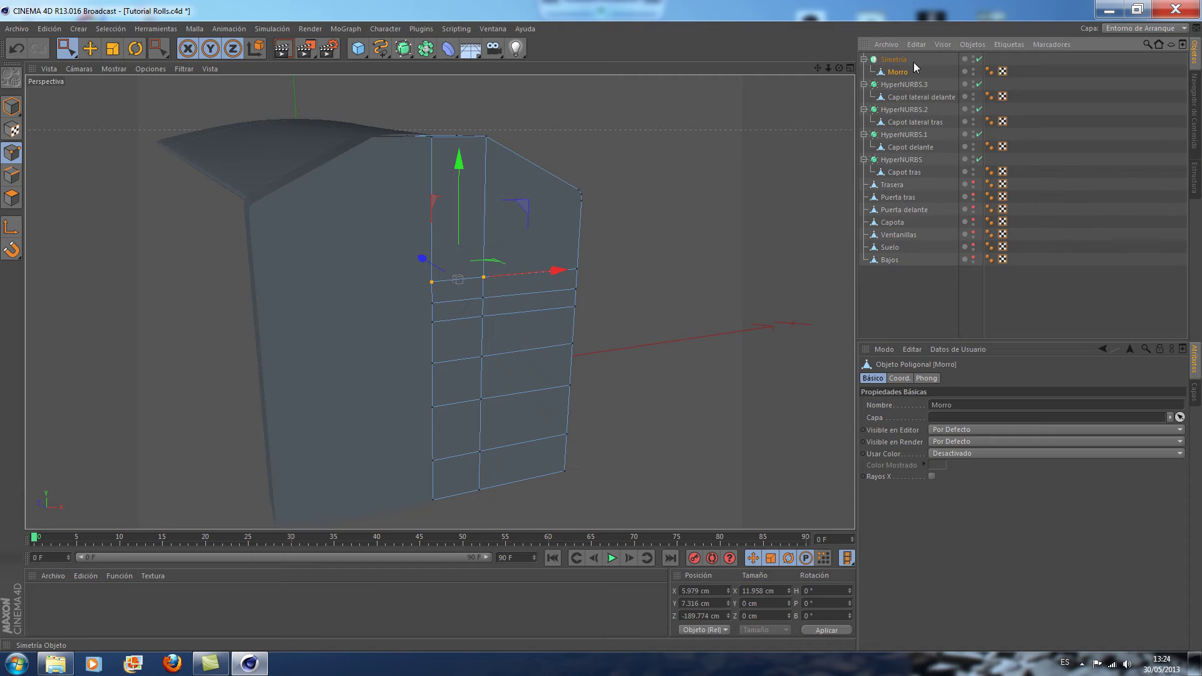
left_click(889, 60)
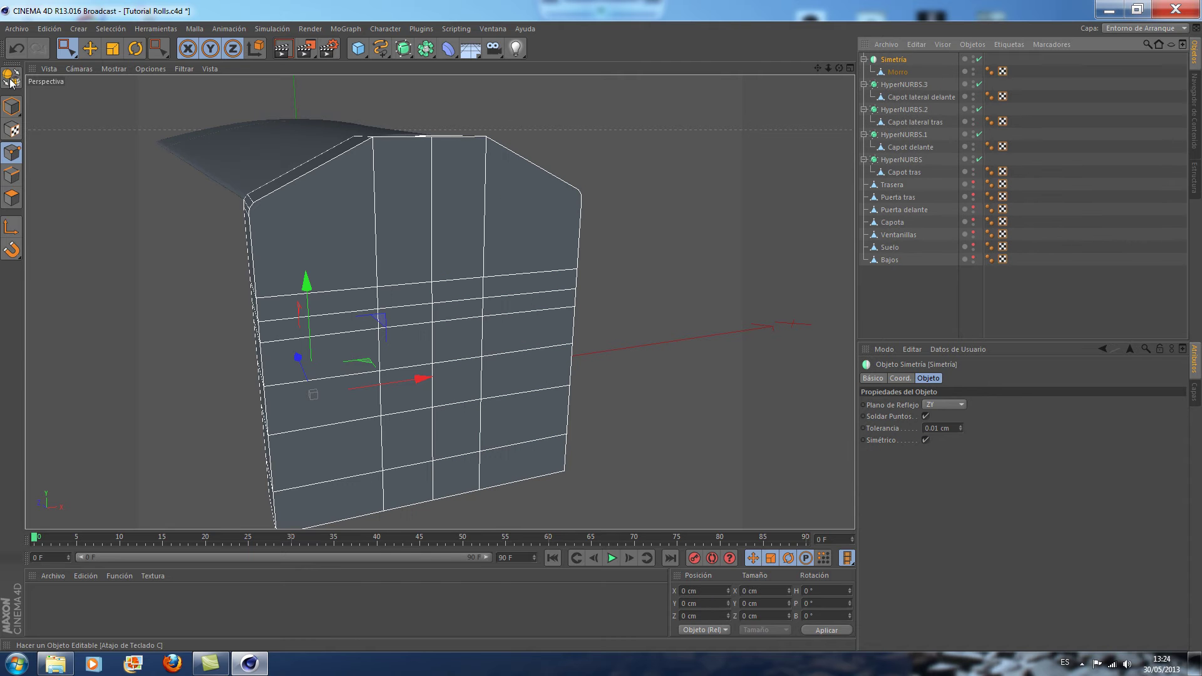
left_click(12, 79)
Move Morro to the top level, delete the empty Simetría null, and inspect Morro
left_click(865, 60)
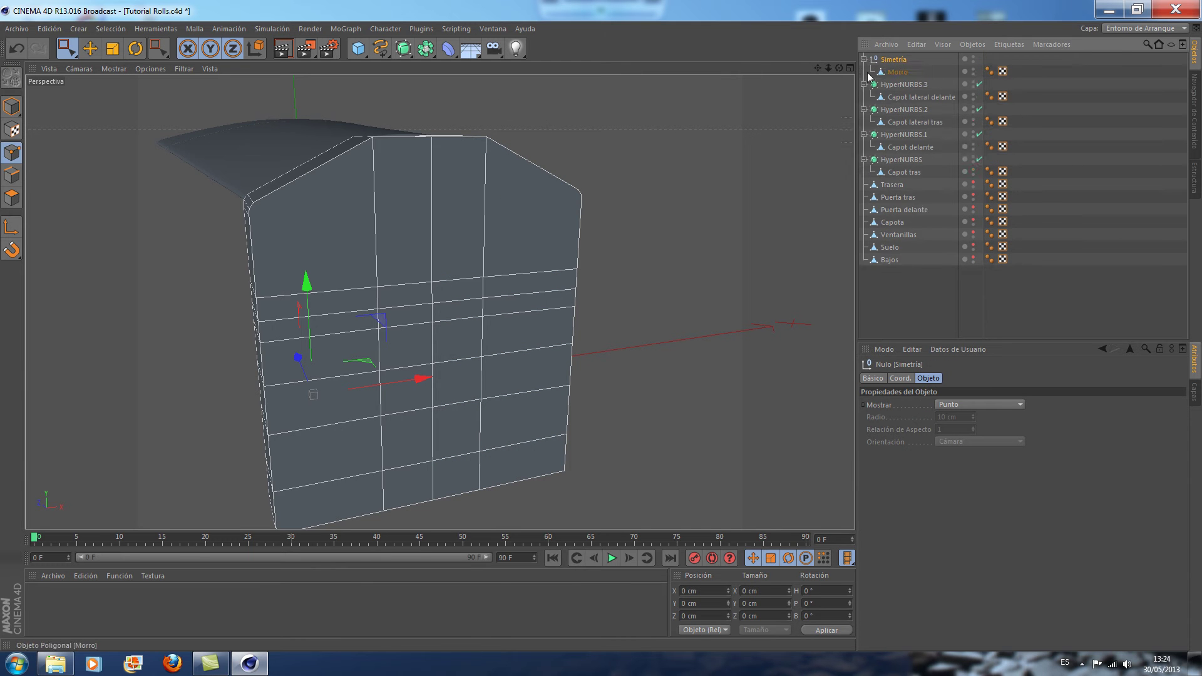
left_click_drag(892, 77, 890, 67)
left_click(894, 60)
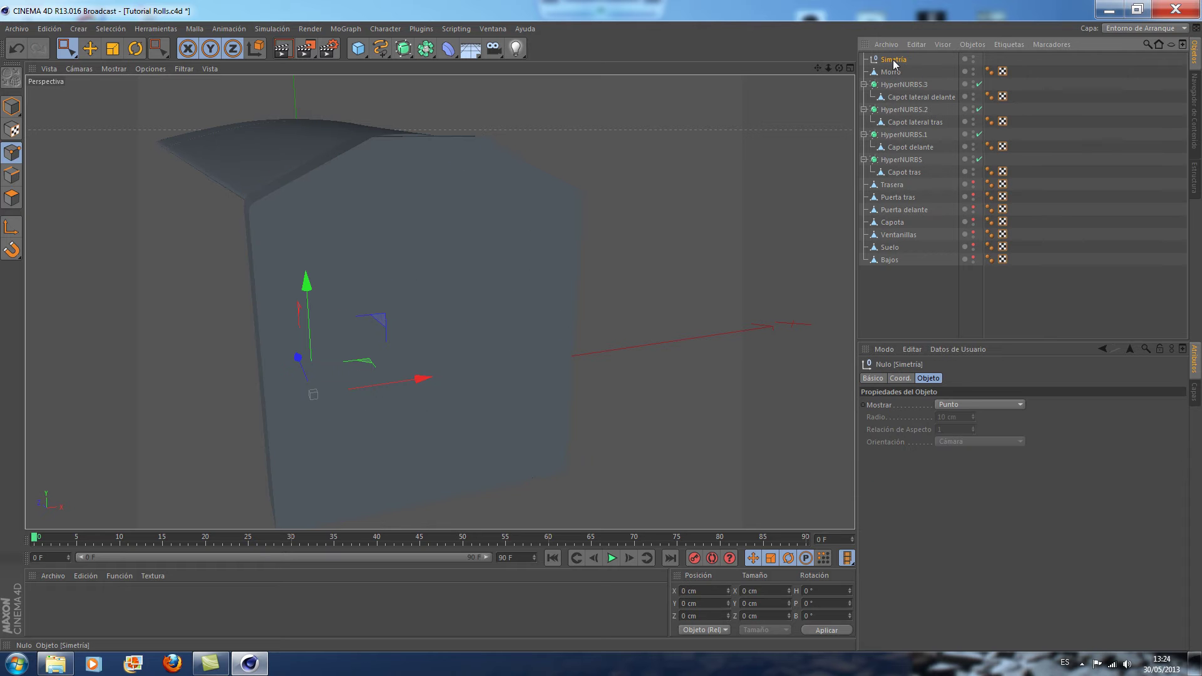
key("Delete")
left_click(891, 60)
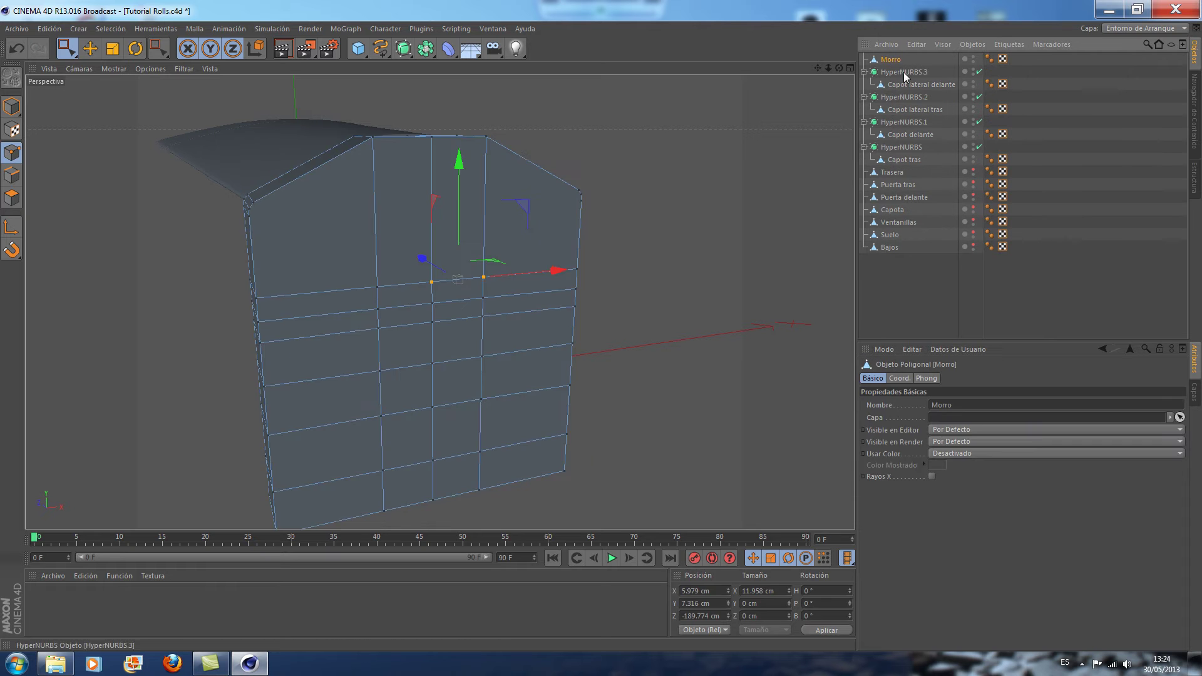
left_click_drag(689, 182, 690, 177, "alt")
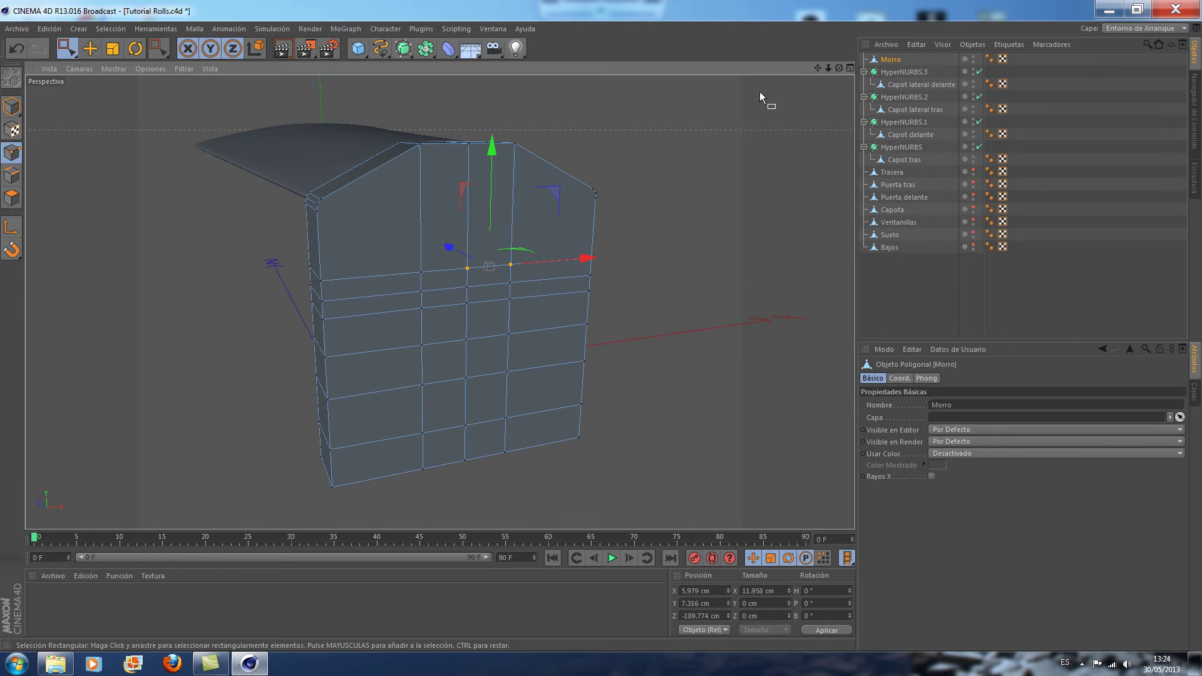
left_click_drag(839, 69, 865, 70)
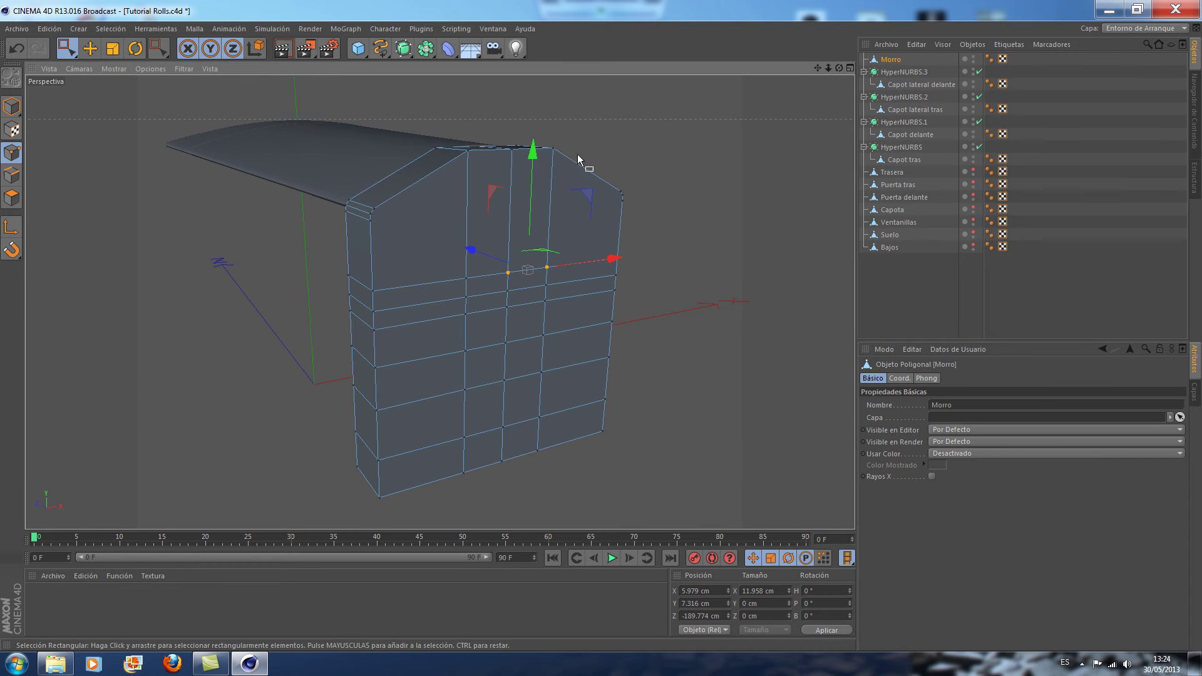
left_click(21, 197)
Paint-select Morro's front polygons and inset them about 1 cm with Extrusión Interior
left_click_drag(74, 49, 129, 66)
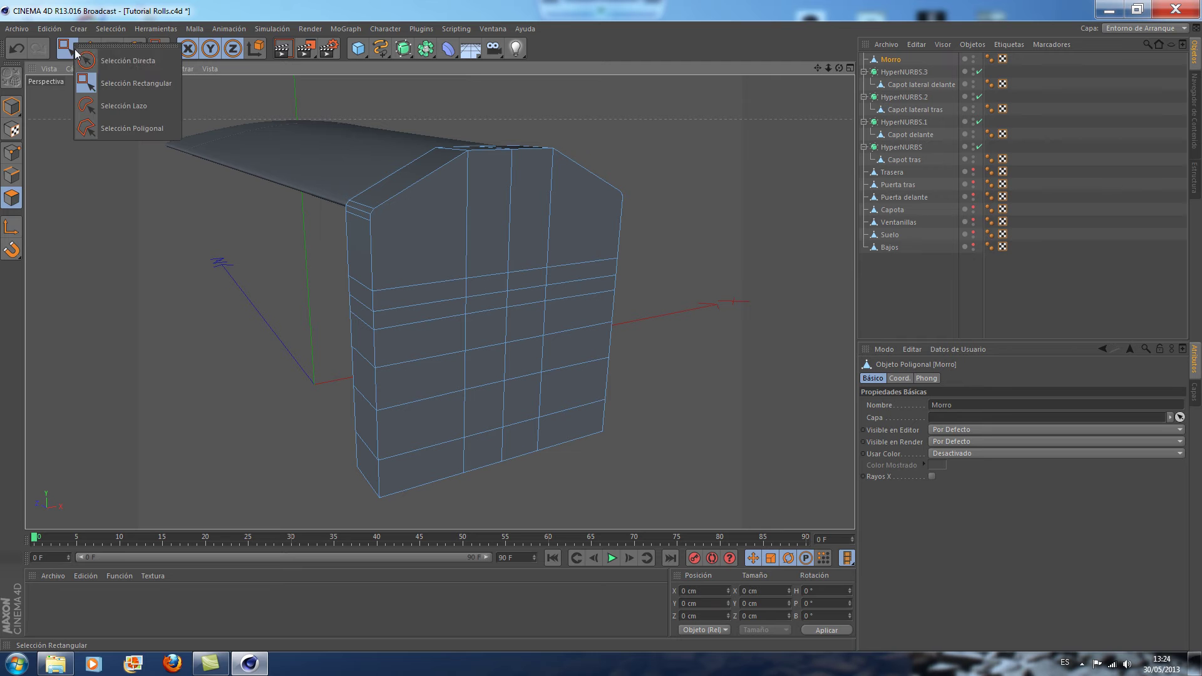
mouse_move(400, 245)
left_mouse_down()
mouse_move(520, 238)
mouse_move(566, 284)
mouse_move(457, 287)
mouse_move(502, 307)
mouse_move(438, 349)
mouse_move(579, 350)
mouse_move(422, 418)
mouse_move(475, 437)
mouse_move(544, 429)
mouse_move(581, 321)
left_mouse_up()
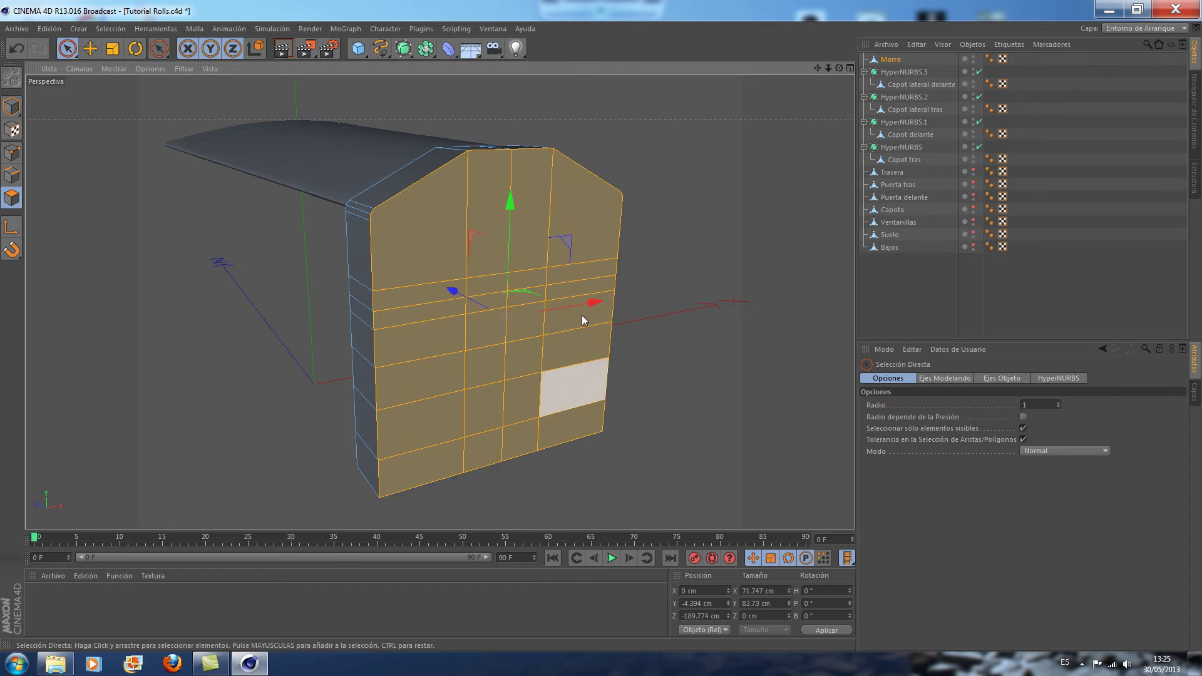
left_click(164, 51)
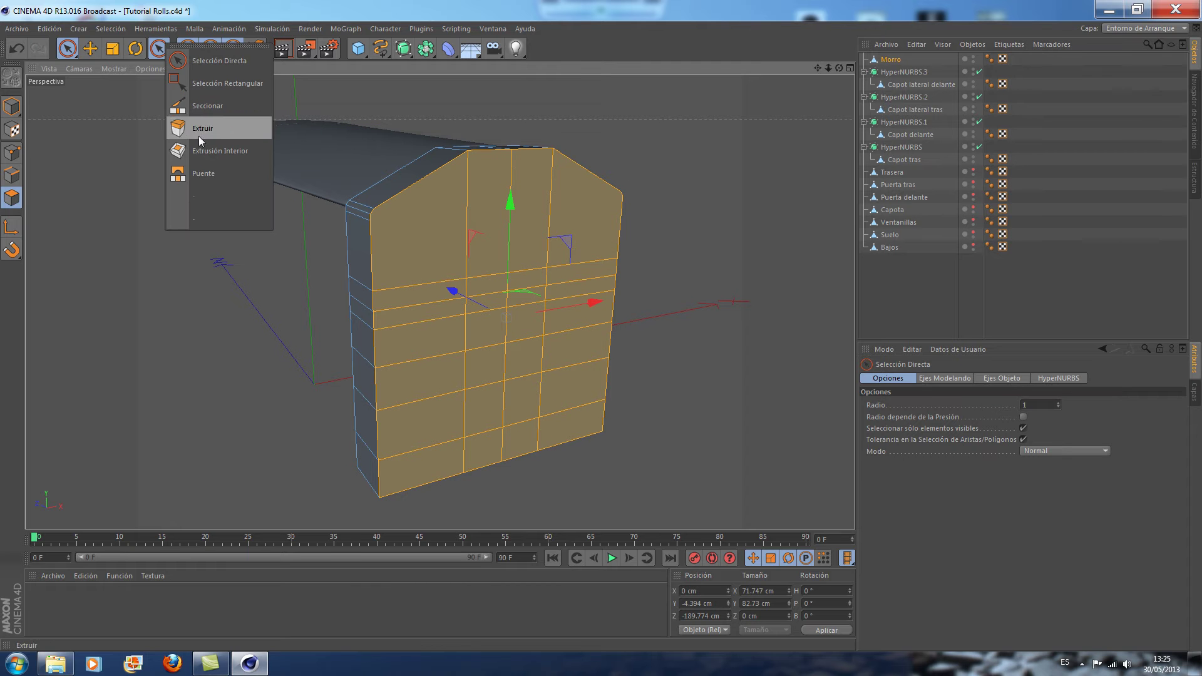
left_click(207, 150)
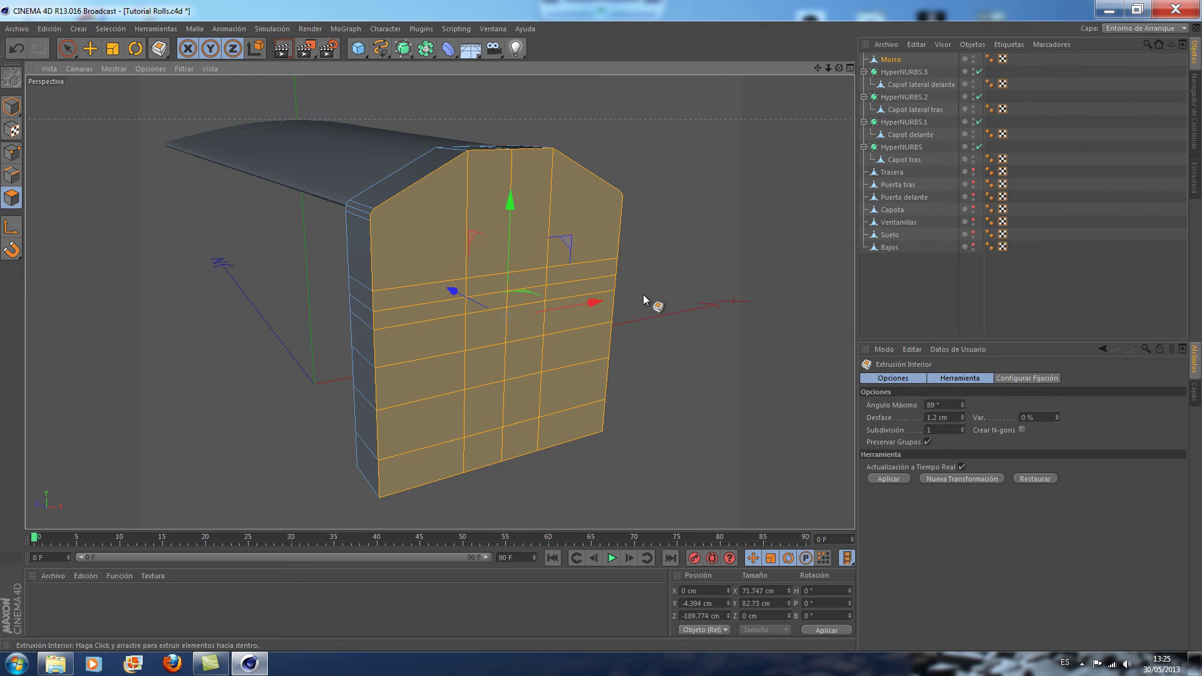
scroll(644, 294, "up", 2)
left_click_drag(642, 295, 655, 296)
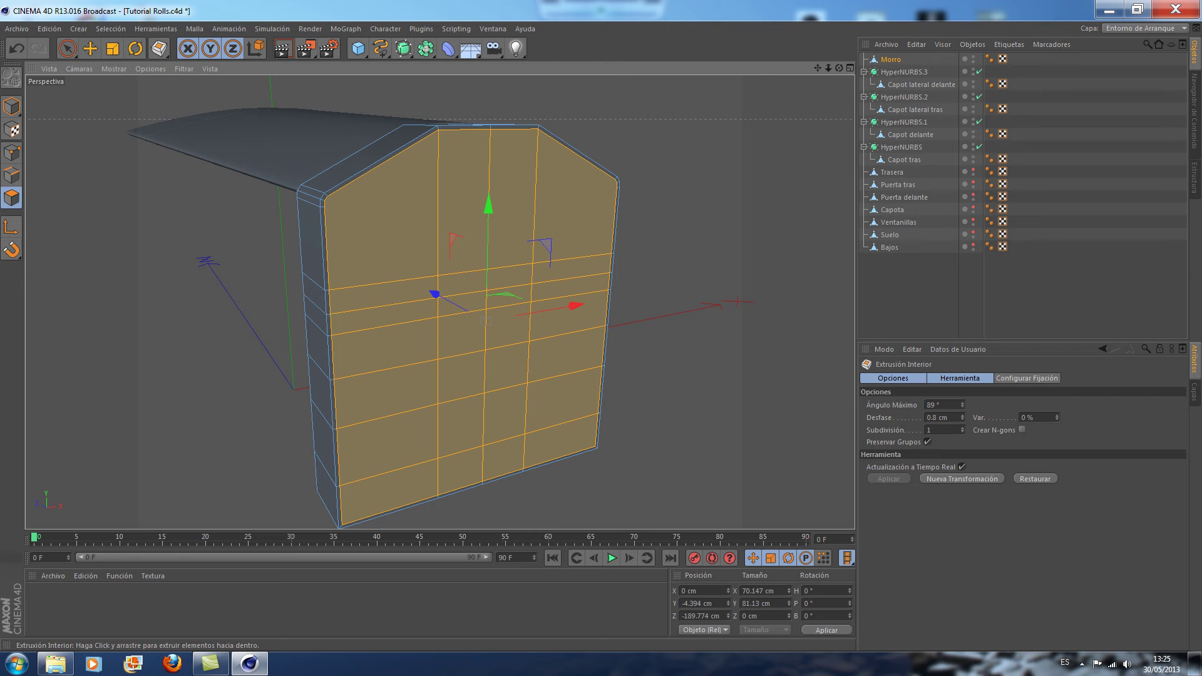
left_click_drag(656, 295, 663, 295)
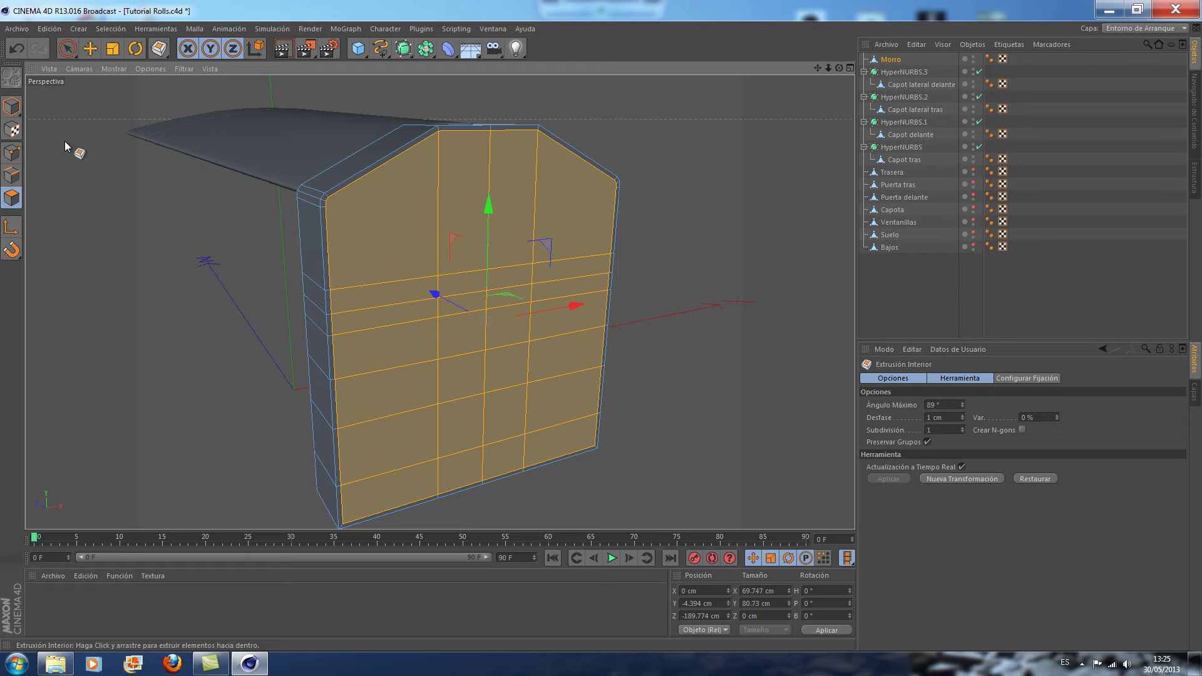
left_click(21, 153)
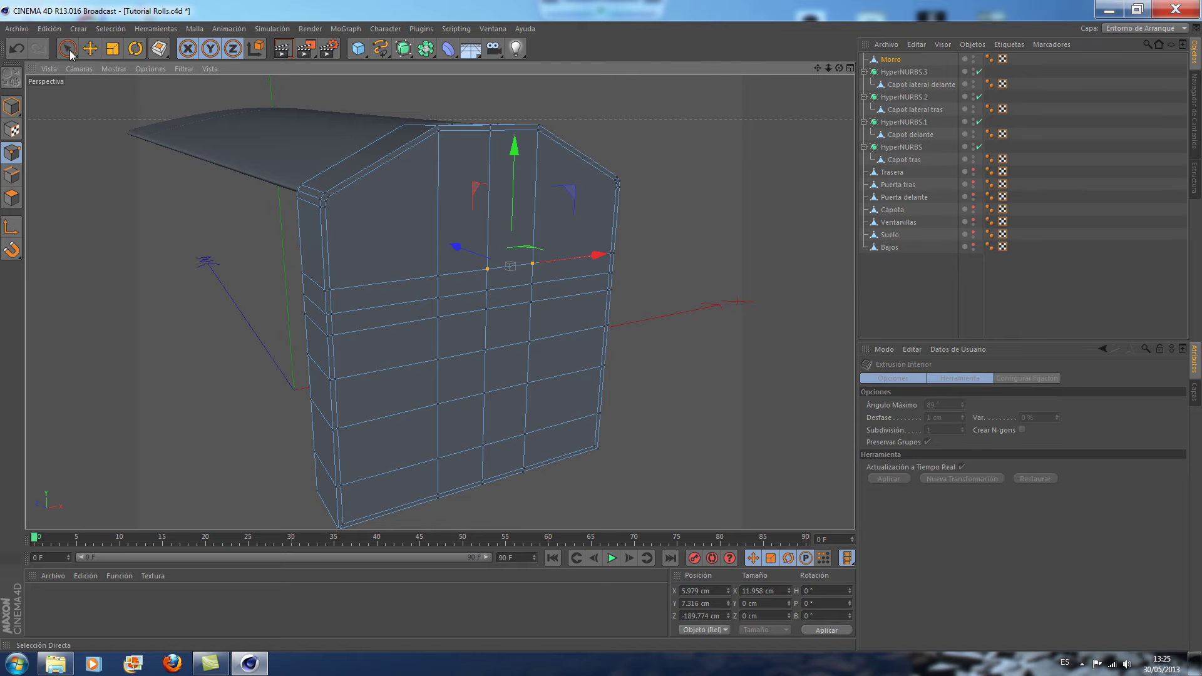
Knife-cut a line across Morro's upper front face to the right-hand corner point
left_click(67, 47)
left_click(97, 65)
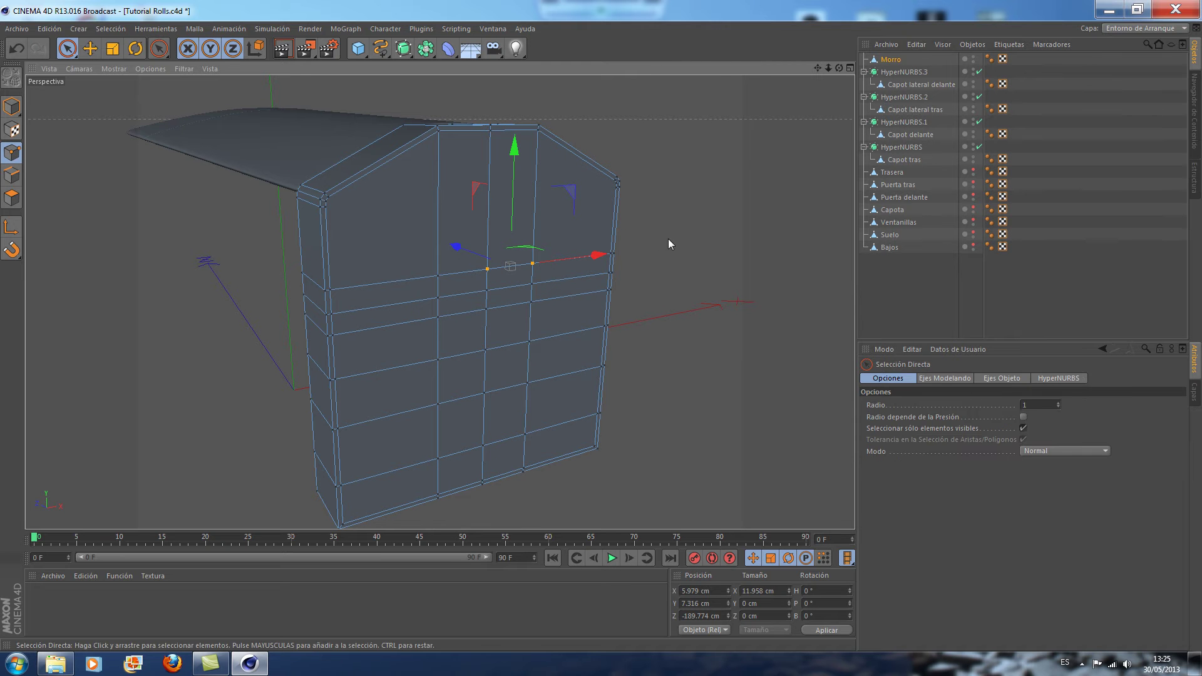
scroll(668, 239, "up", 2)
left_click(705, 218)
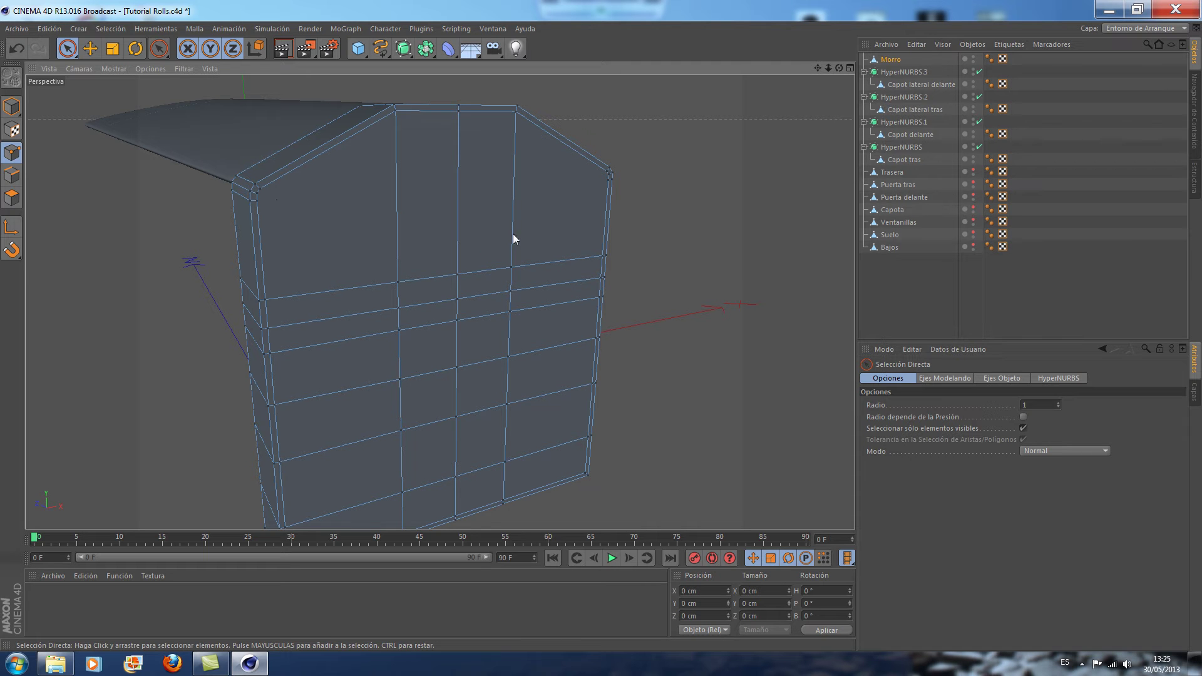
left_click(159, 49)
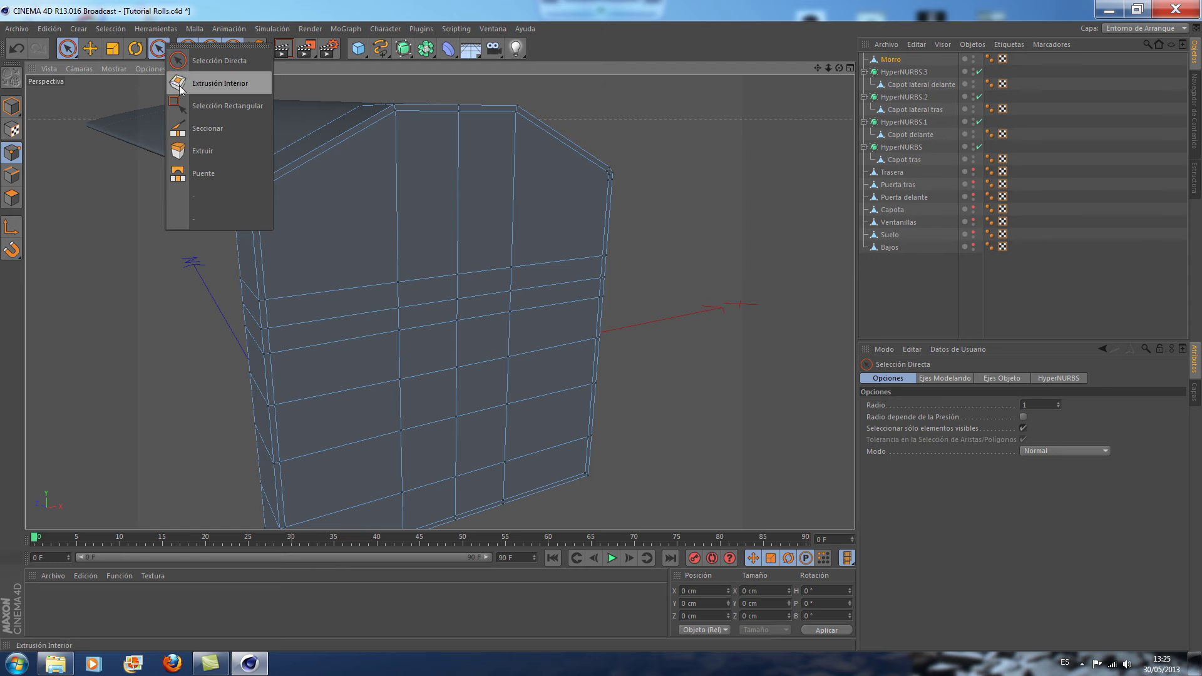
left_click(199, 132)
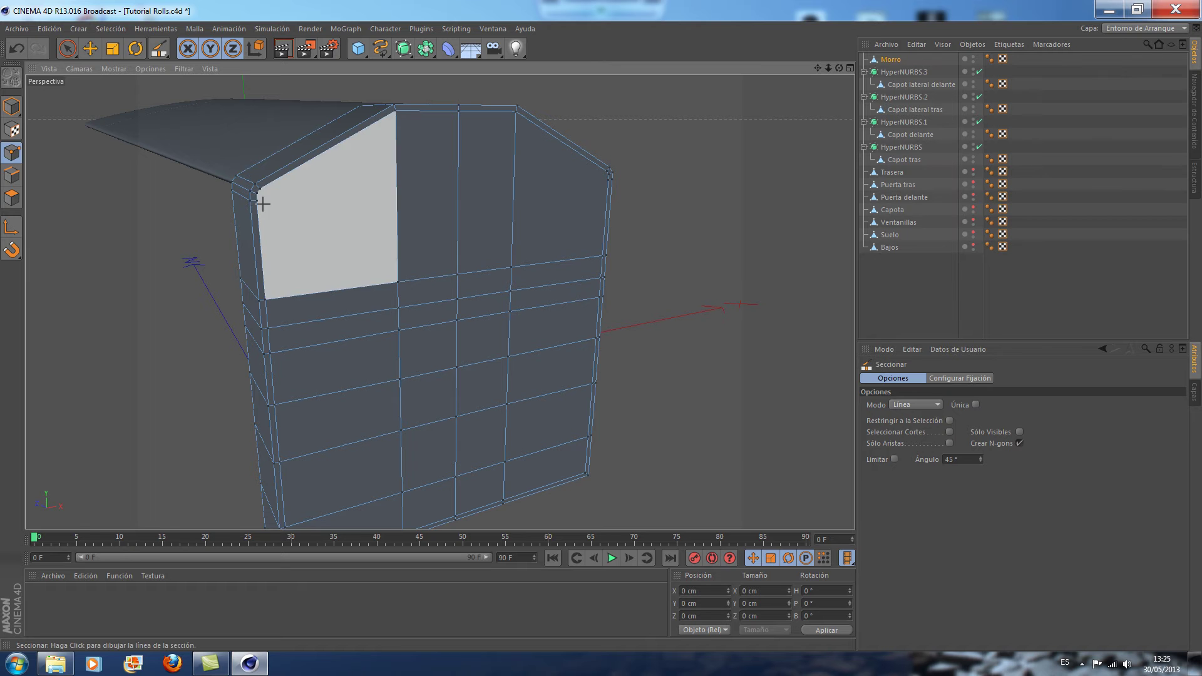
left_click_drag(257, 201, 606, 181)
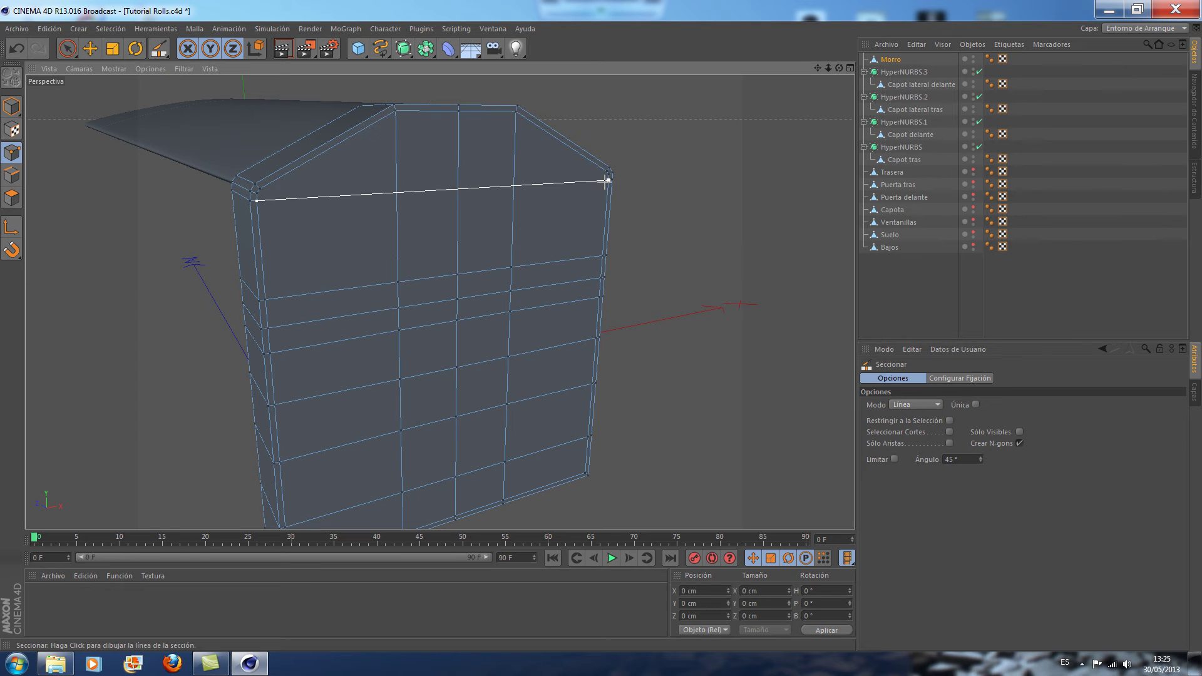
left_click_drag(608, 181, 609, 182)
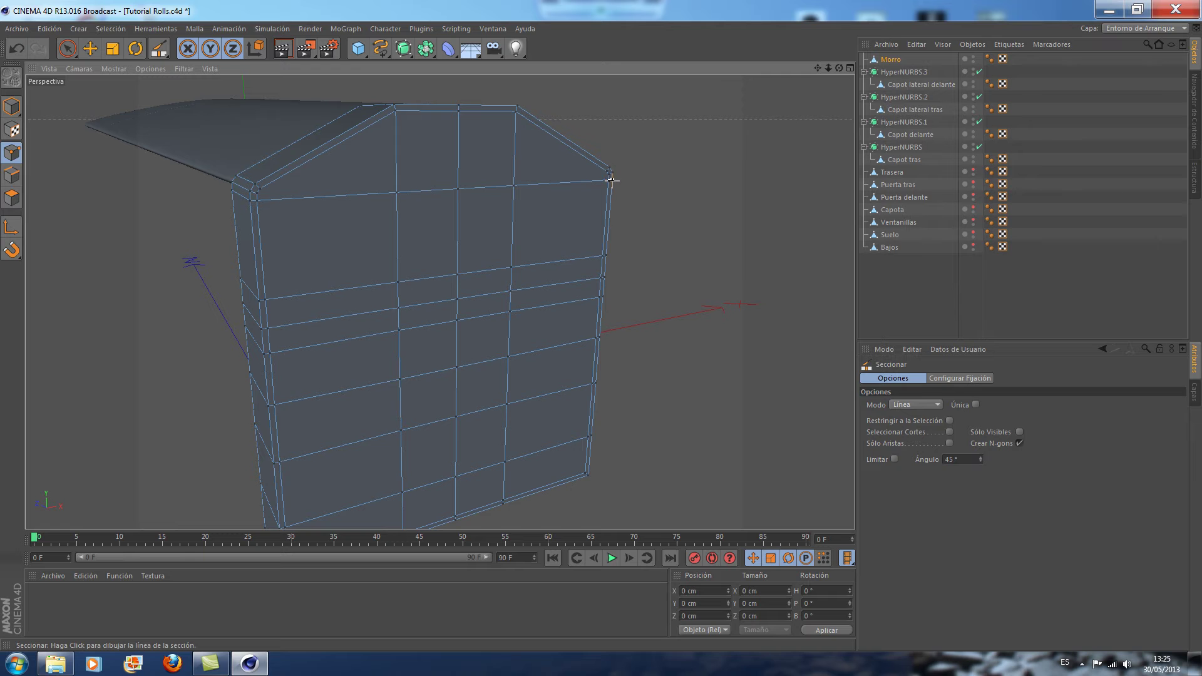
key("space")
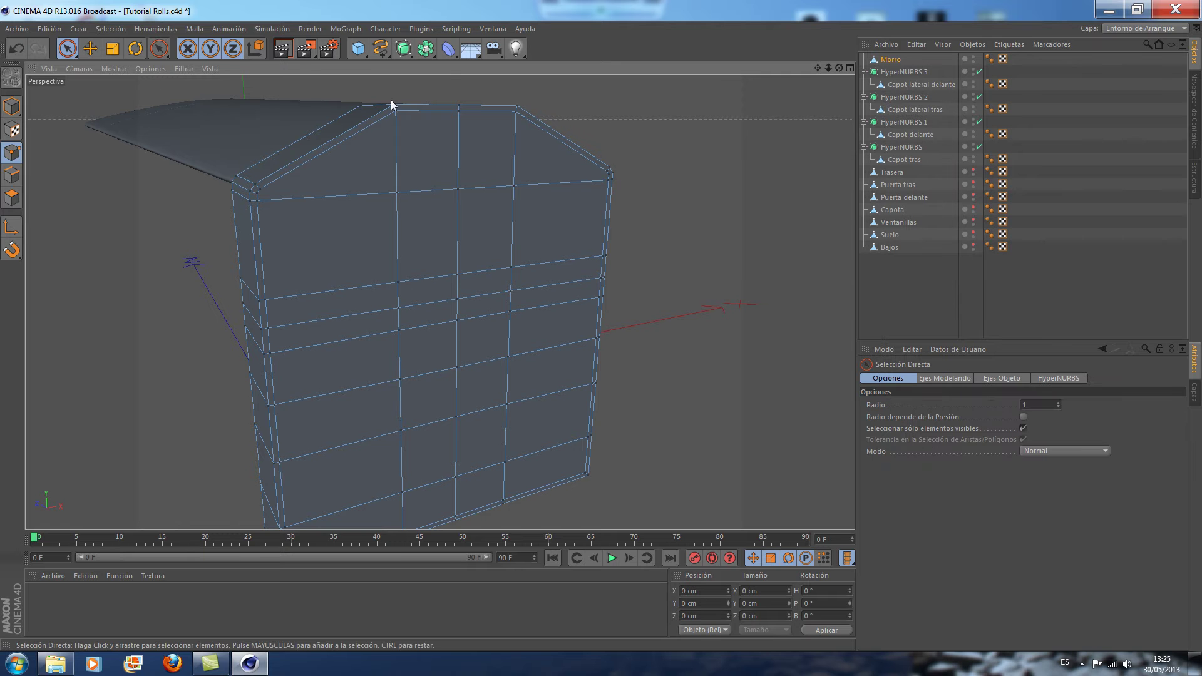
From the other side, knife-cut across the upper face to the corner vertex
left_click_drag(839, 67, 739, 70)
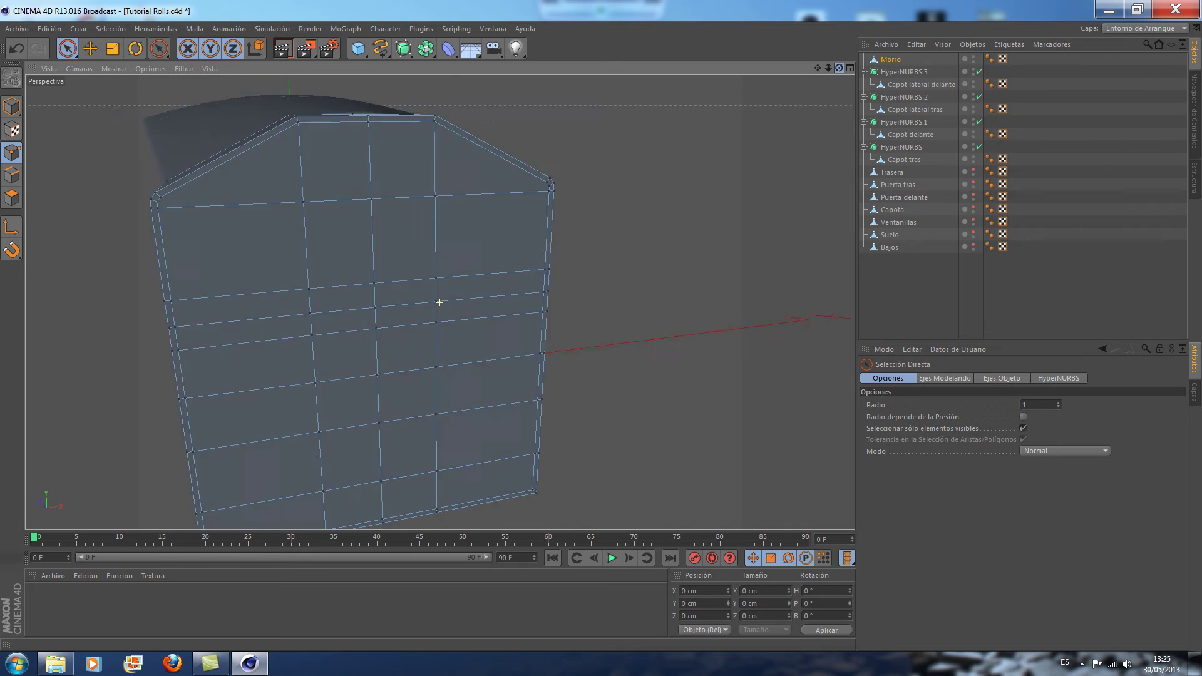
left_click_drag(440, 303, 440, 303, "alt")
left_click_drag(751, 185, 720, 220, "alt")
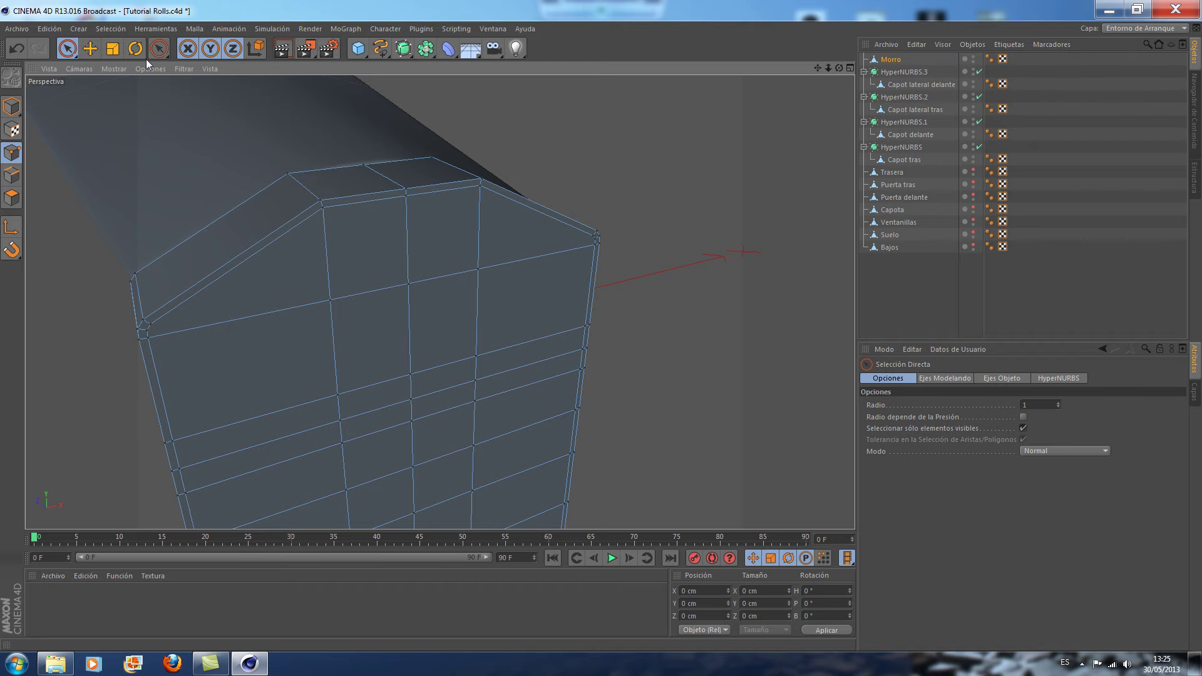
left_click_drag(156, 47, 198, 74)
mouse_move(327, 303)
left_mouse_down()
mouse_move(149, 330)
mouse_move(594, 240)
mouse_move(641, 260)
left_mouse_up()
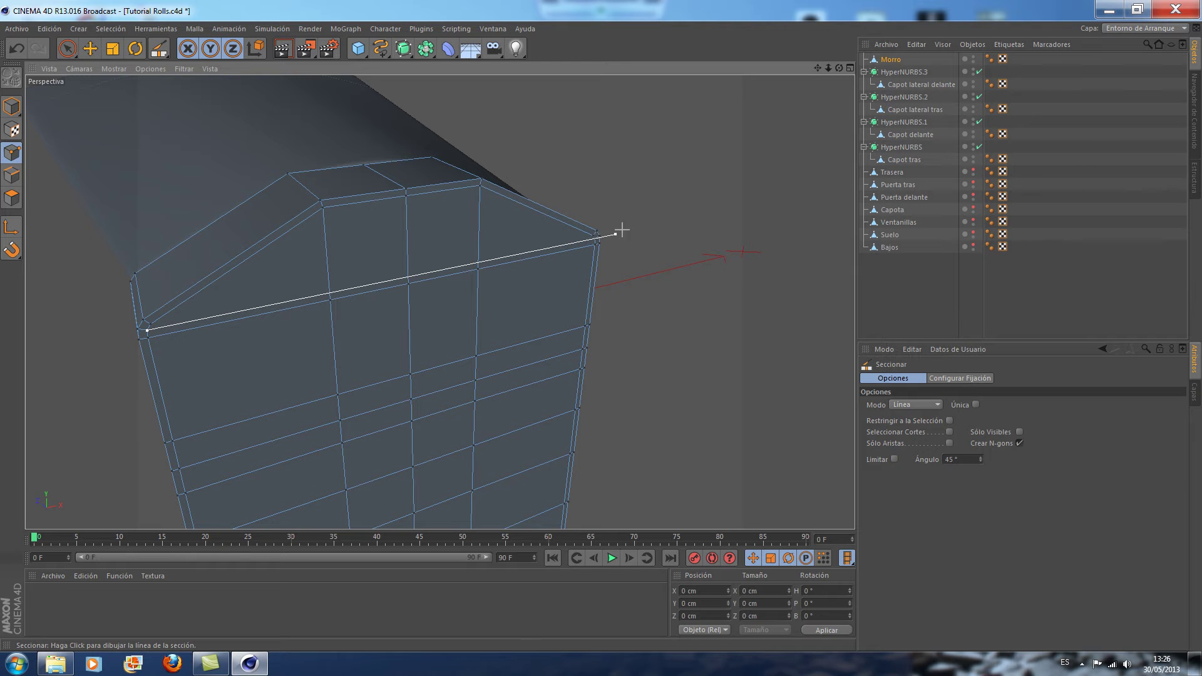
scroll(639, 255, "up", 2)
scroll(641, 261, "up", 1)
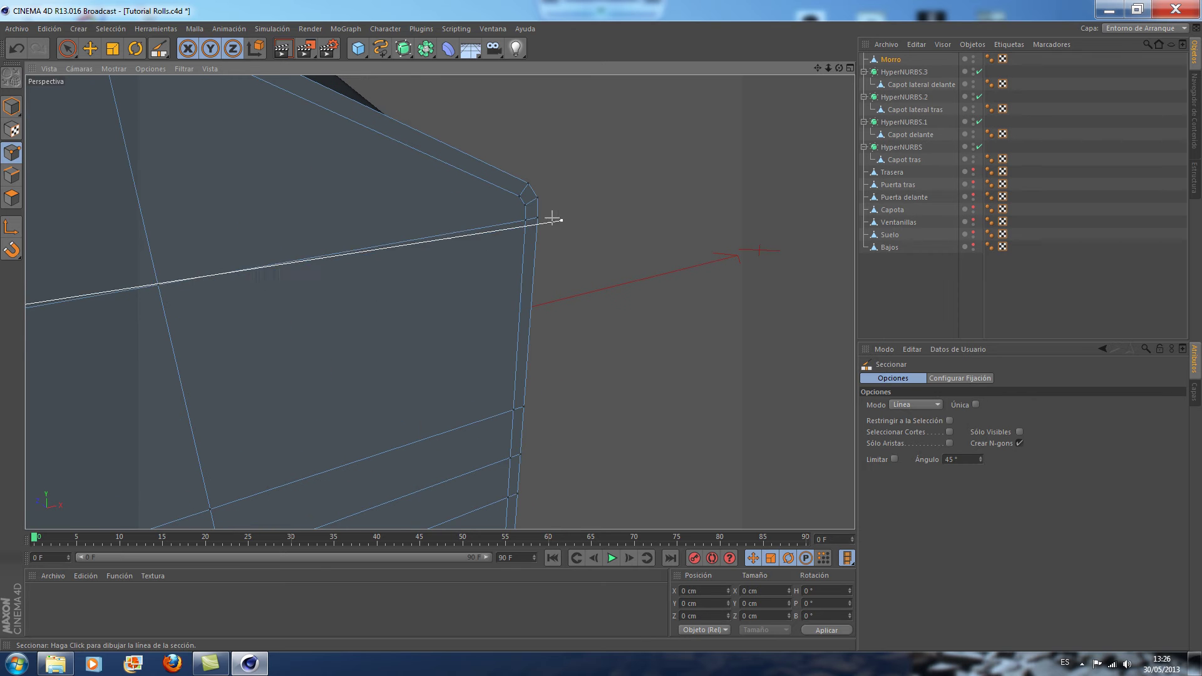
left_click_drag(641, 261, 292, 79)
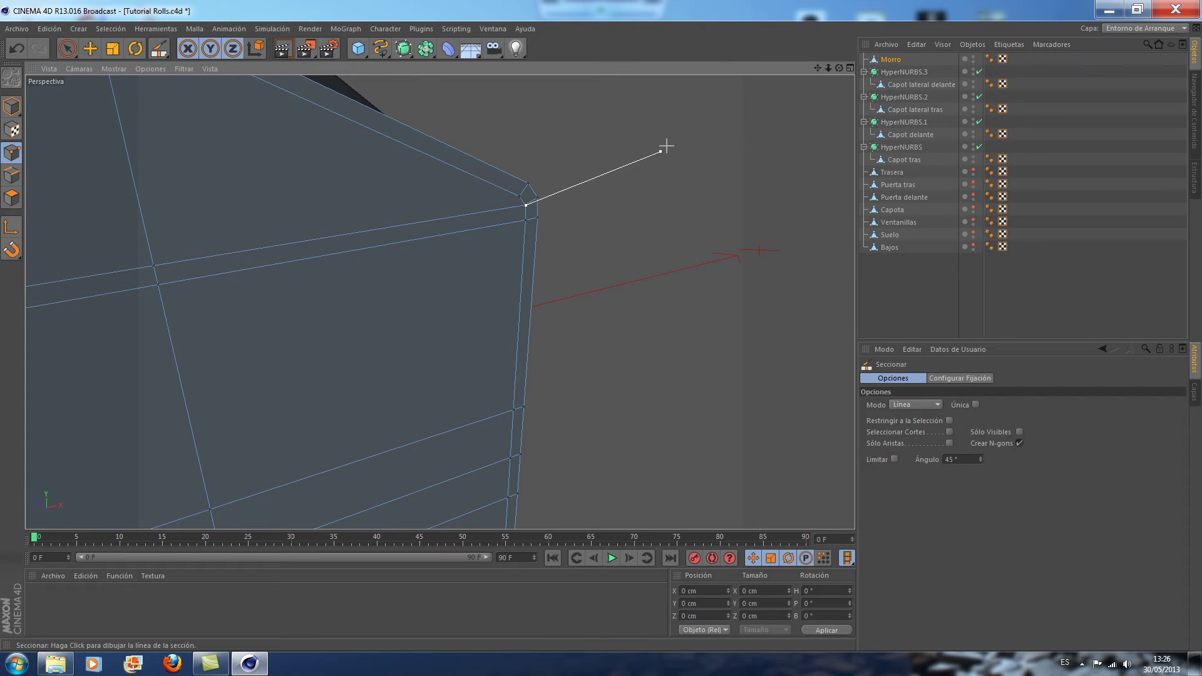
left_click(67, 48)
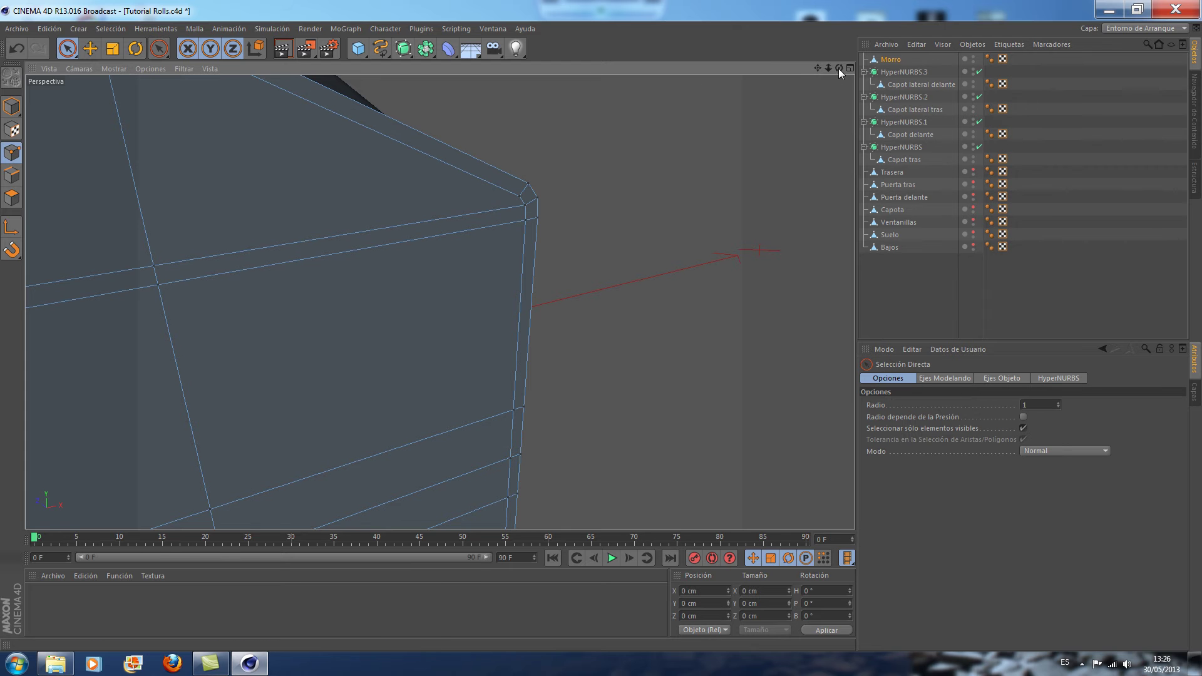
left_click_drag(839, 68, 796, 75)
left_click_drag(439, 302, 272, 122)
Dissolve the selected edge along Morro's slanted corner
key("Return")
left_click(157, 229)
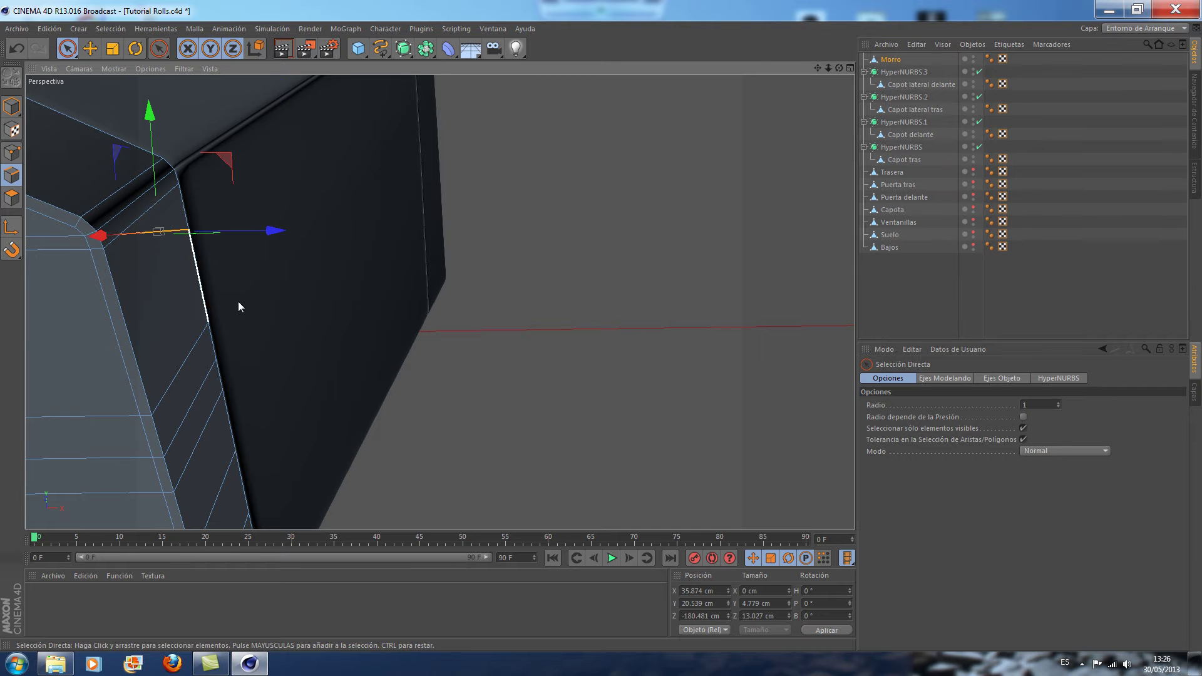
right_click(477, 276)
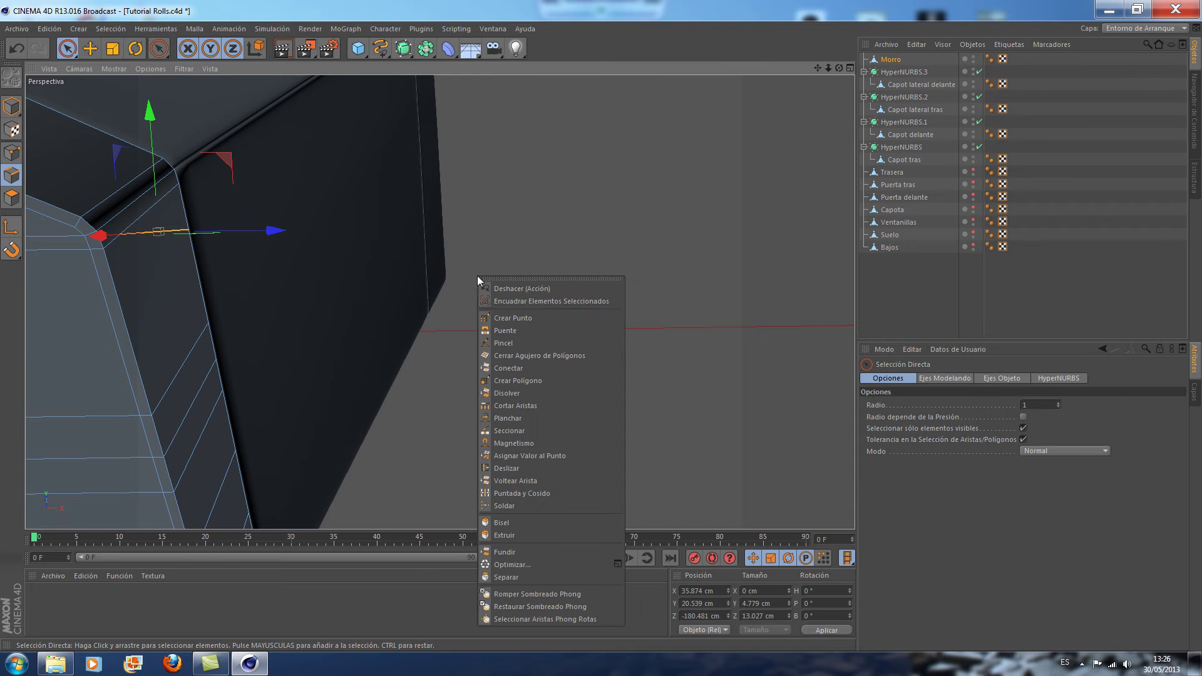
left_click(528, 393)
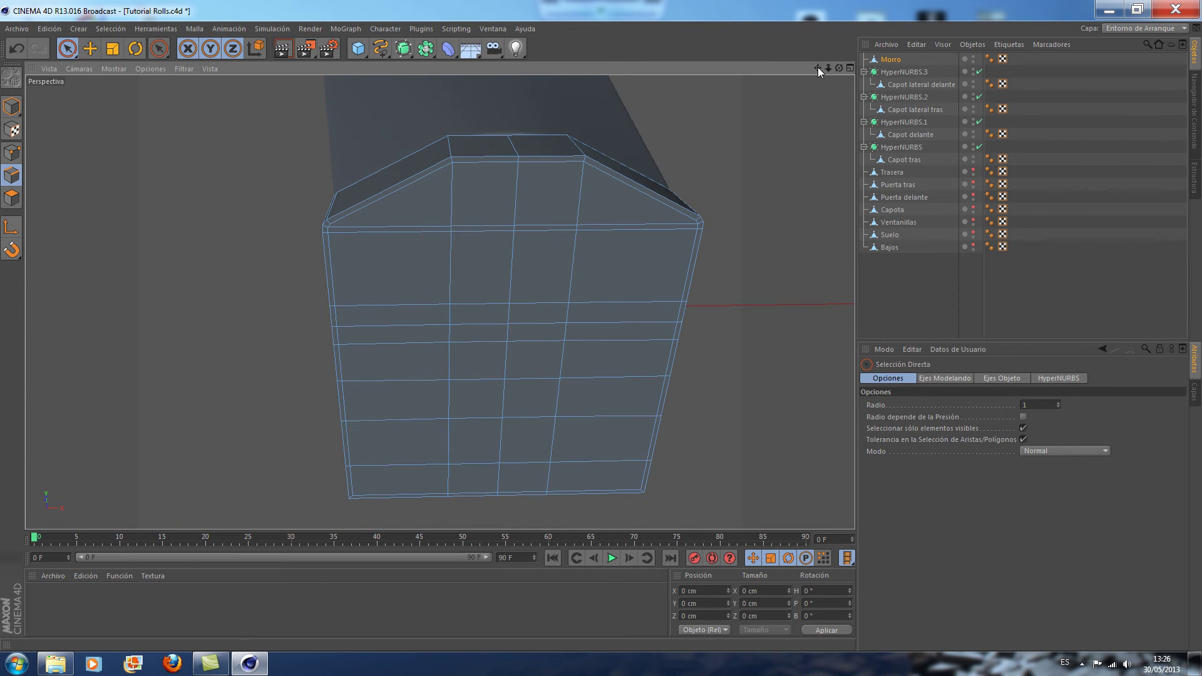
left_click_drag(840, 67, 777, 82)
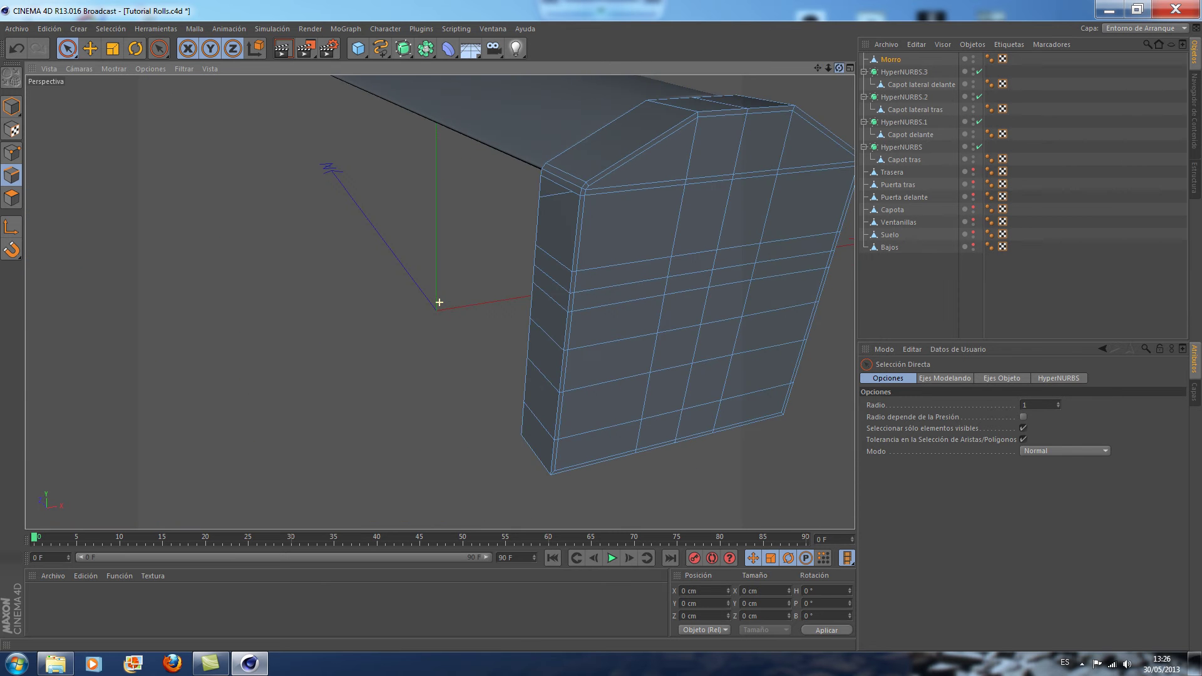
Undo the last action with Deshacer (Acción) and orbit to face the box's front
left_click(554, 192)
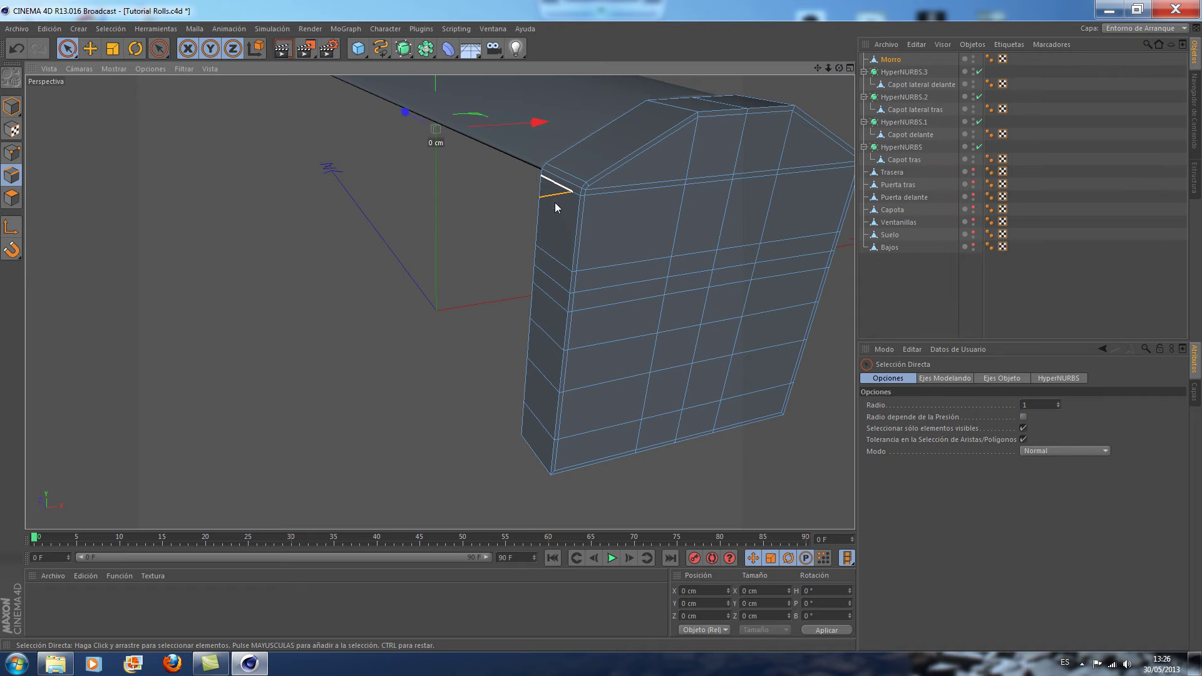
right_click(324, 264)
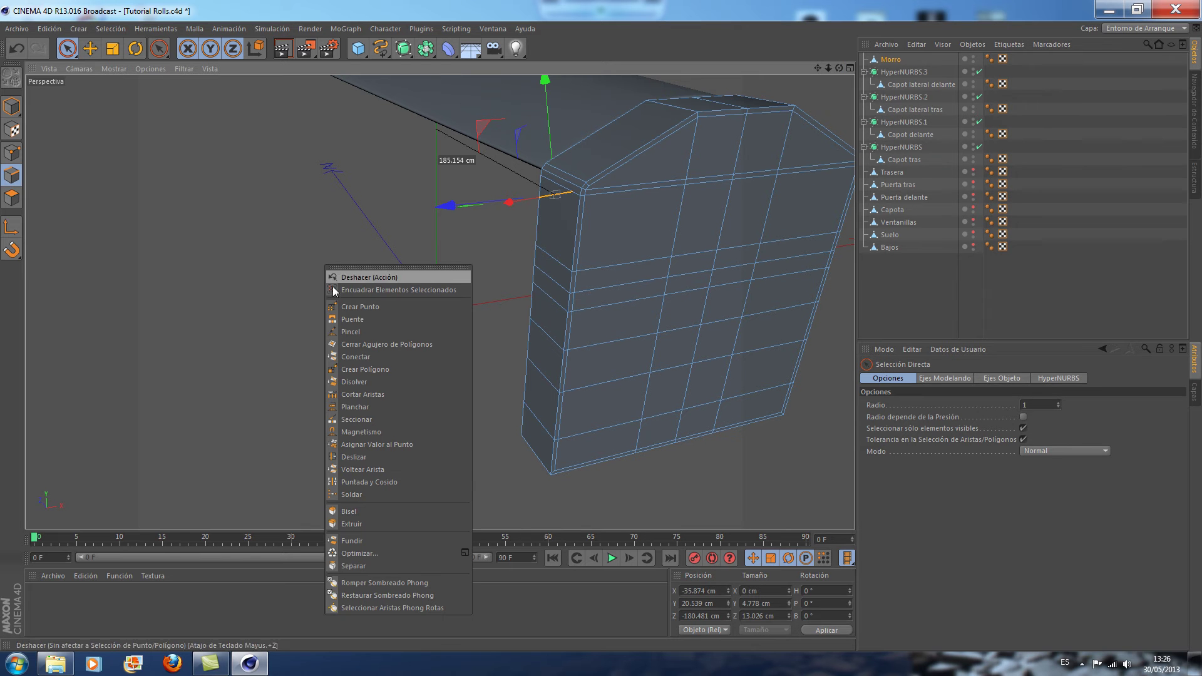
left_click(332, 344)
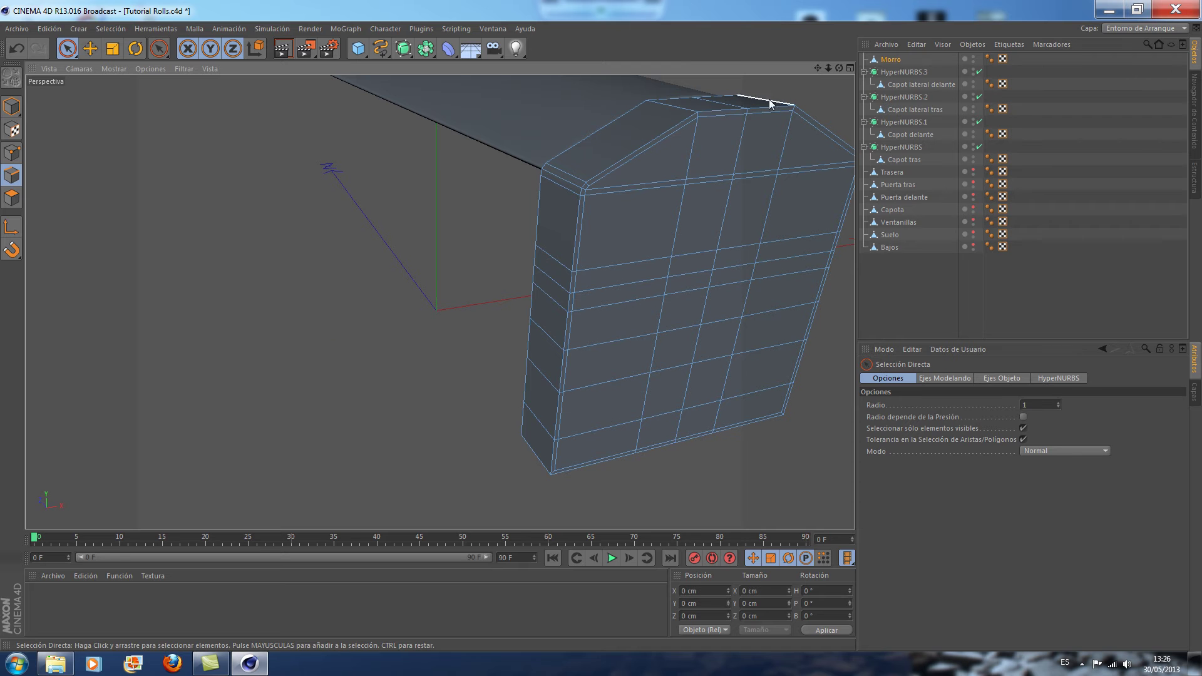
left_click_drag(331, 344, 457, 295, "alt")
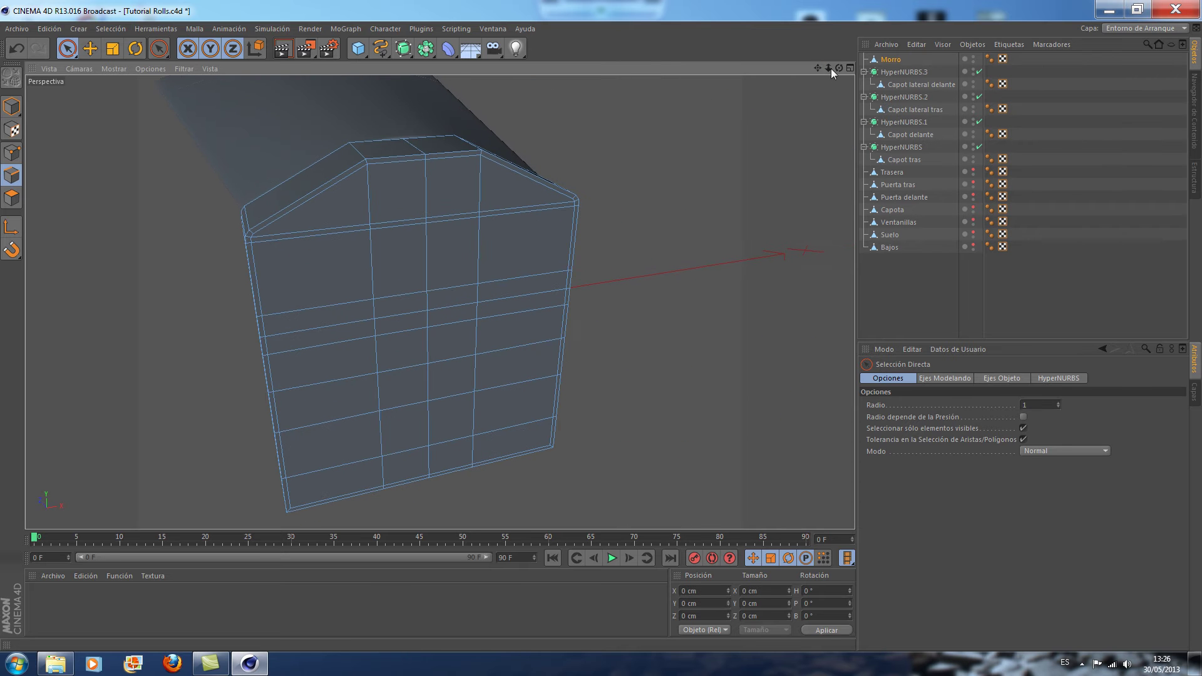
left_click_drag(841, 69, 738, 234)
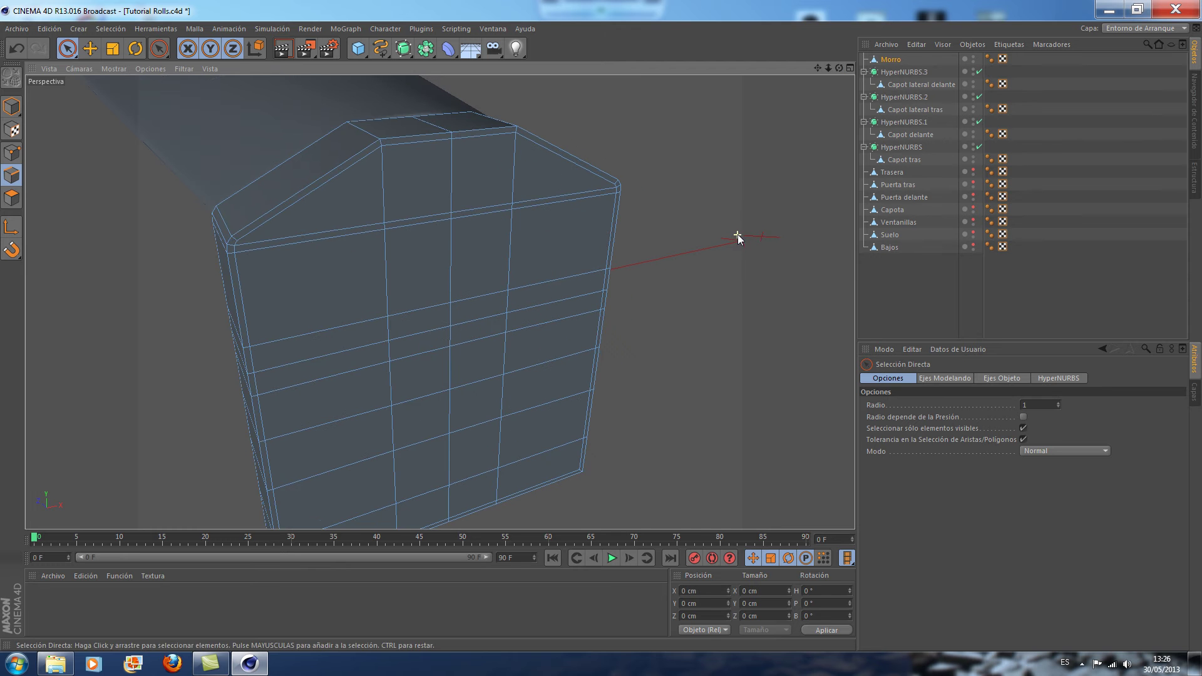
key("ctrl+shift+z")
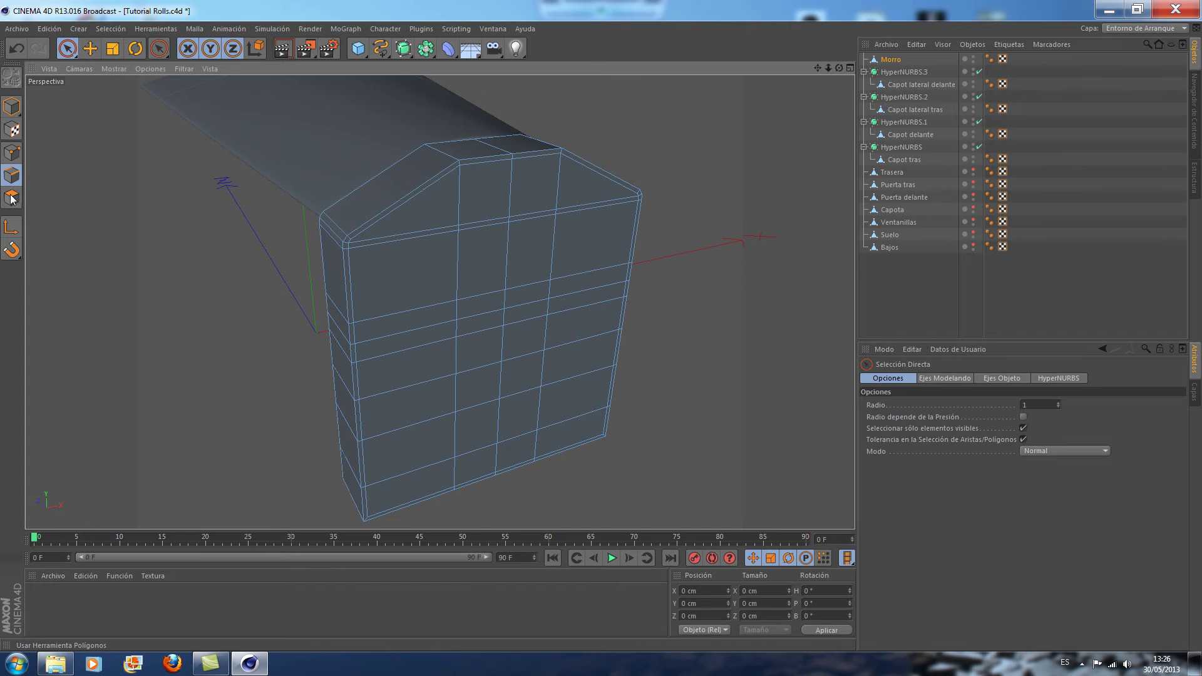
Try extruding Morro's front face at -10.7 cm offset, undo it, and show four views
left_click(11, 199)
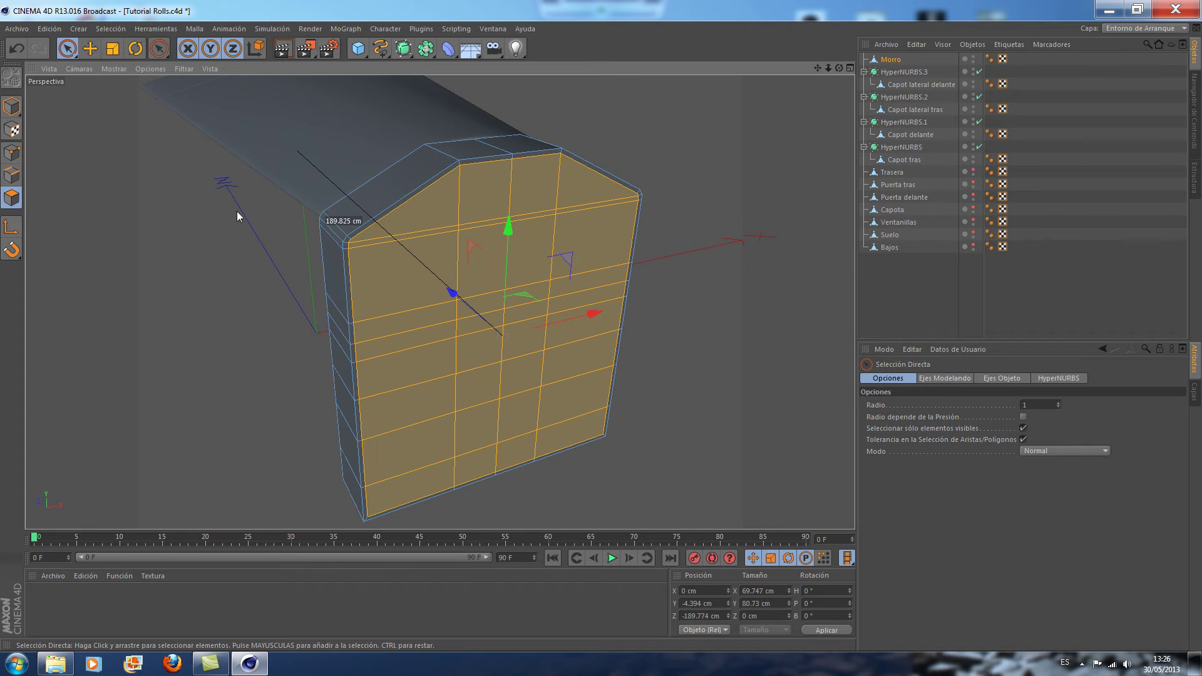
left_click(160, 50)
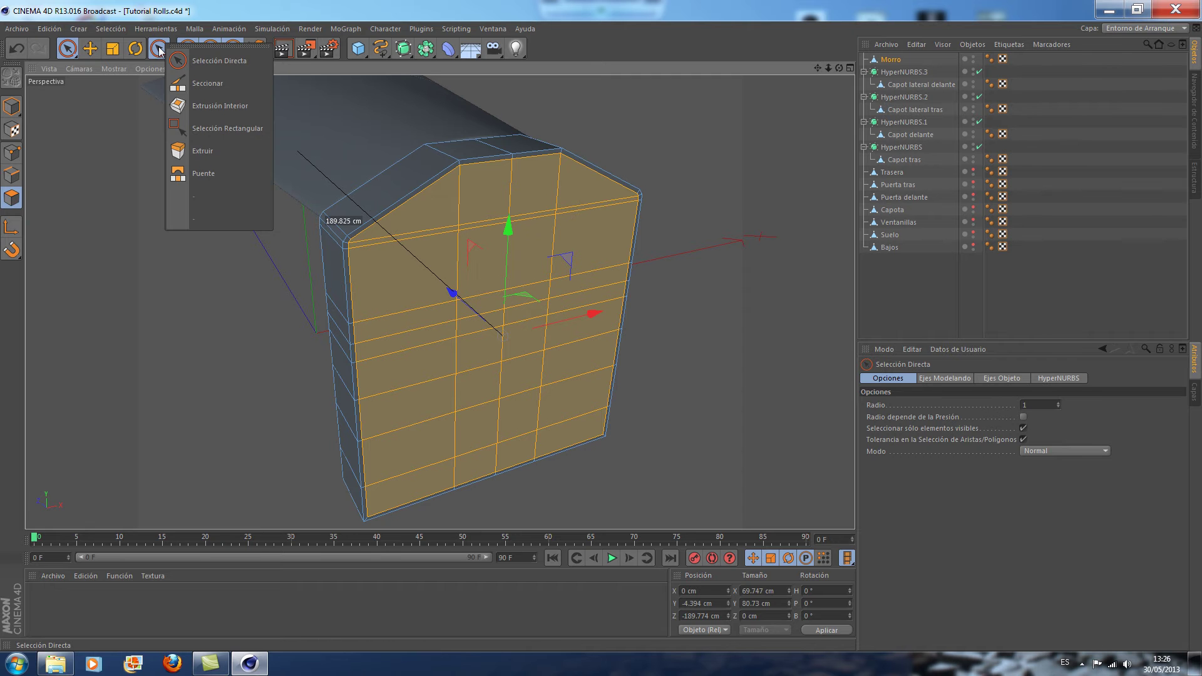
left_click(197, 153)
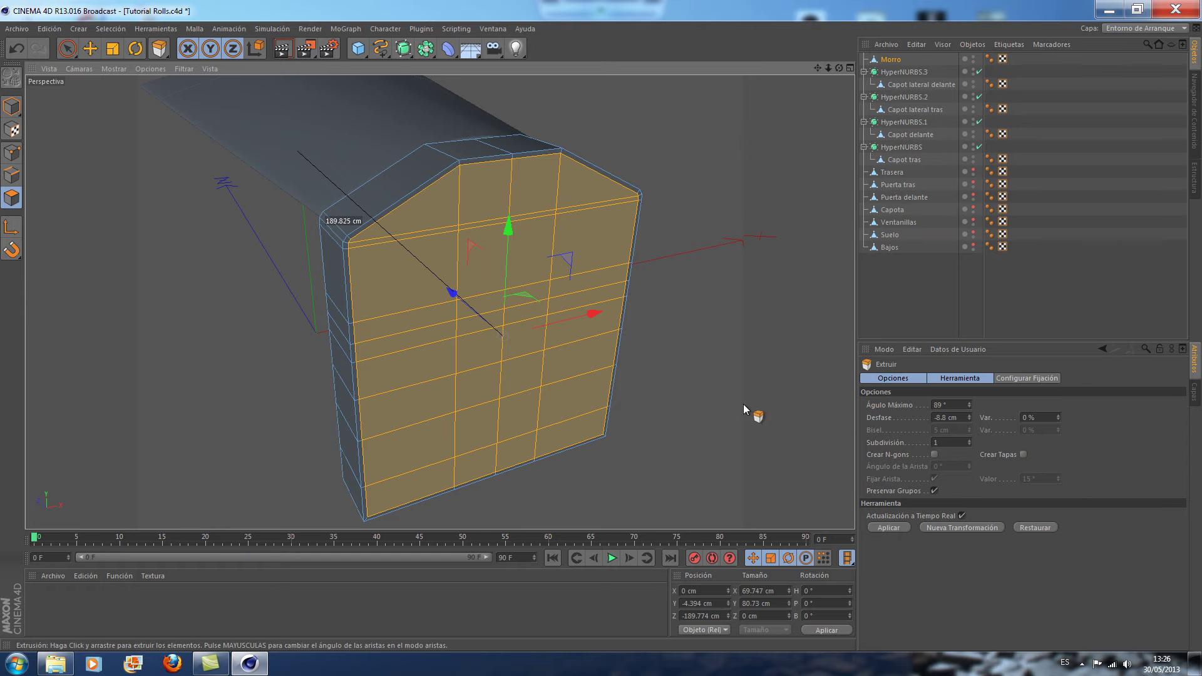
mouse_move(622, 439)
left_mouse_down()
mouse_move(645, 439)
mouse_move(618, 439)
left_mouse_up()
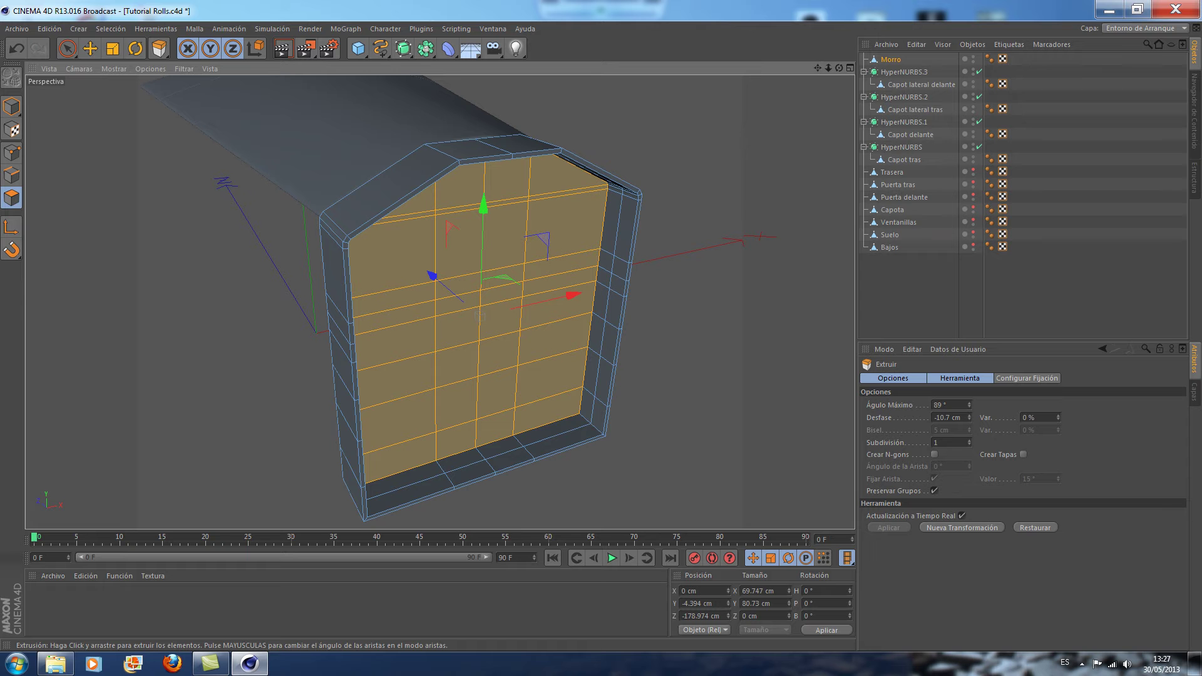
left_click(17, 50)
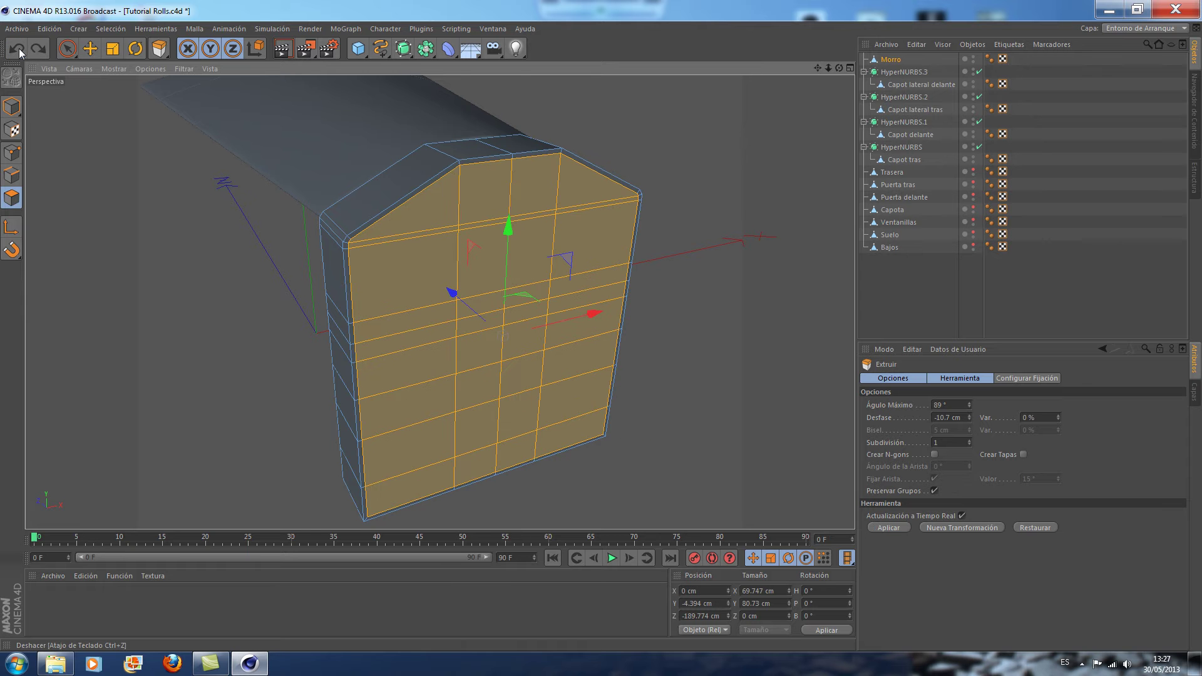
left_click(850, 69)
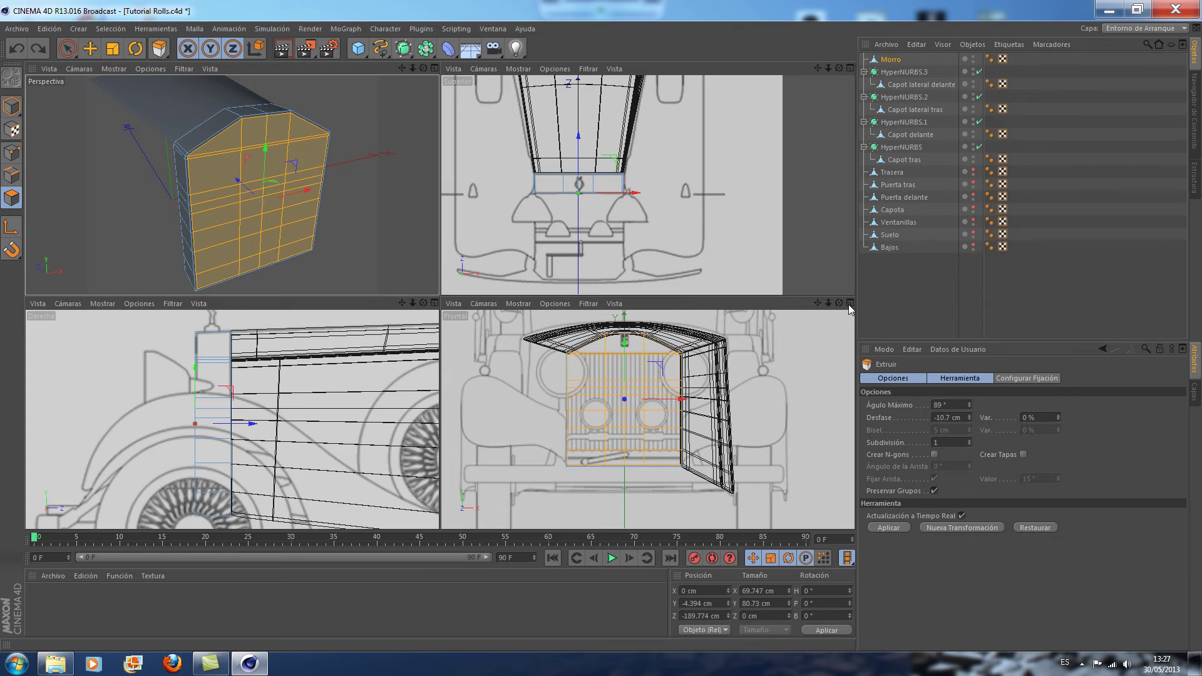
In a maximized Frontal view, paint-select the grille polygons including the right-hand column
left_click(850, 303)
left_click_drag(67, 48, 92, 64)
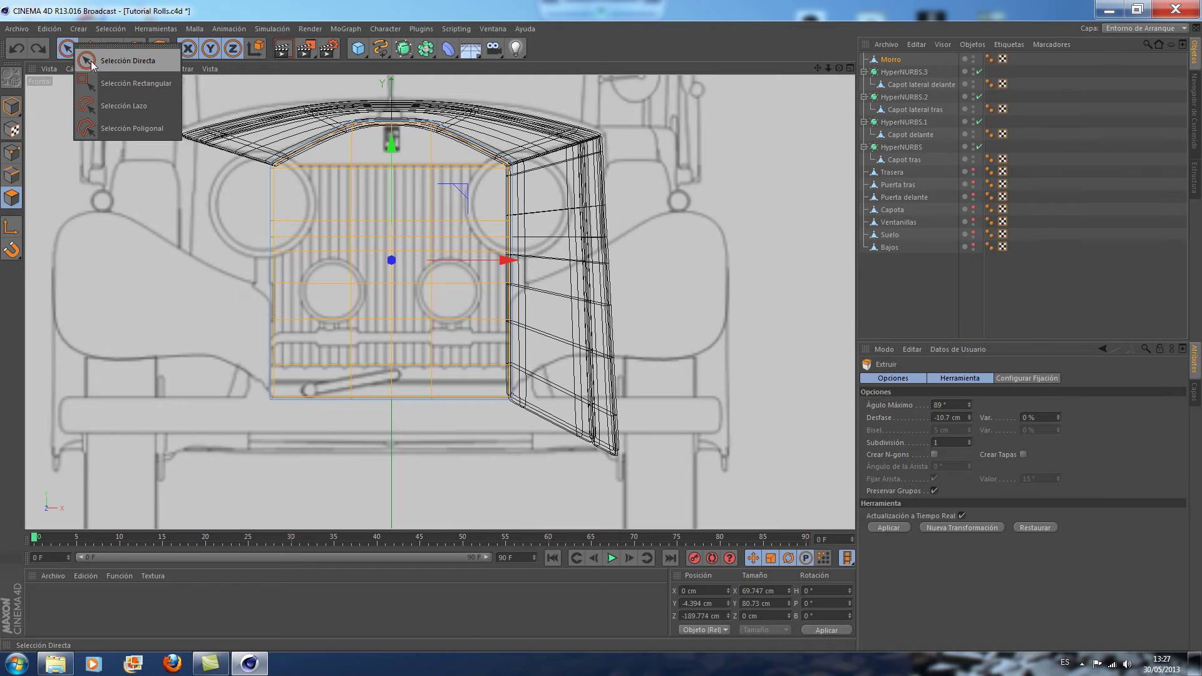
left_click(92, 63)
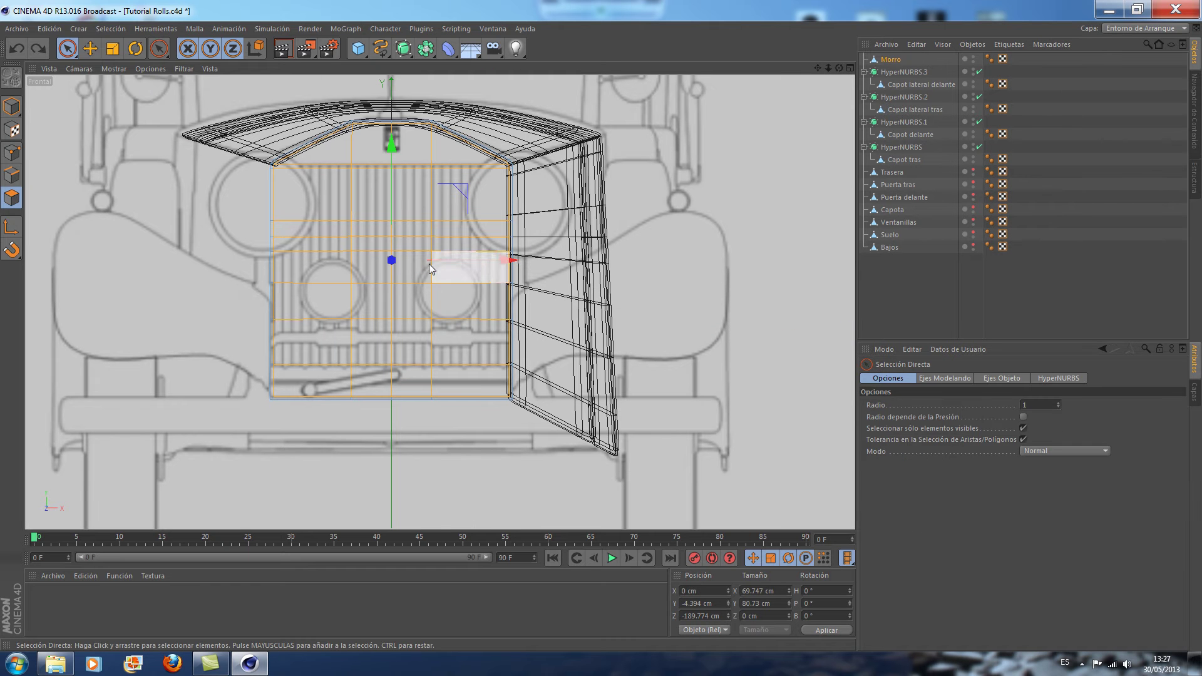
left_click(302, 190)
left_click_drag(476, 188, 461, 345, "shift")
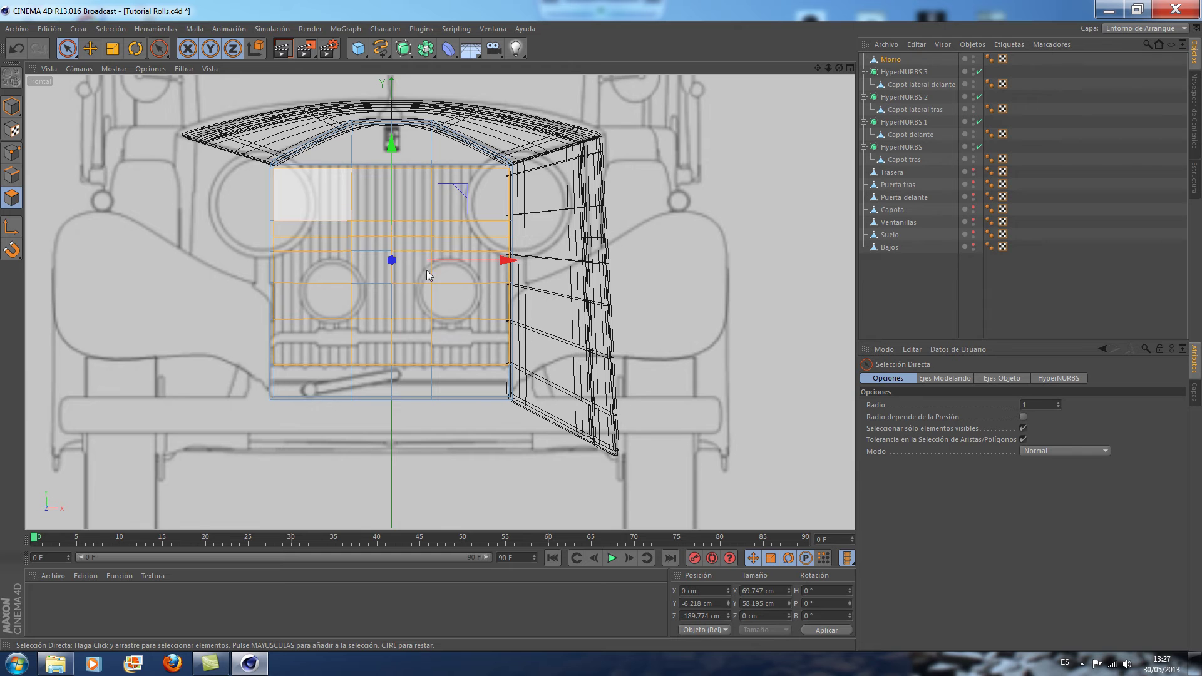
scroll(655, 321, "up", 2)
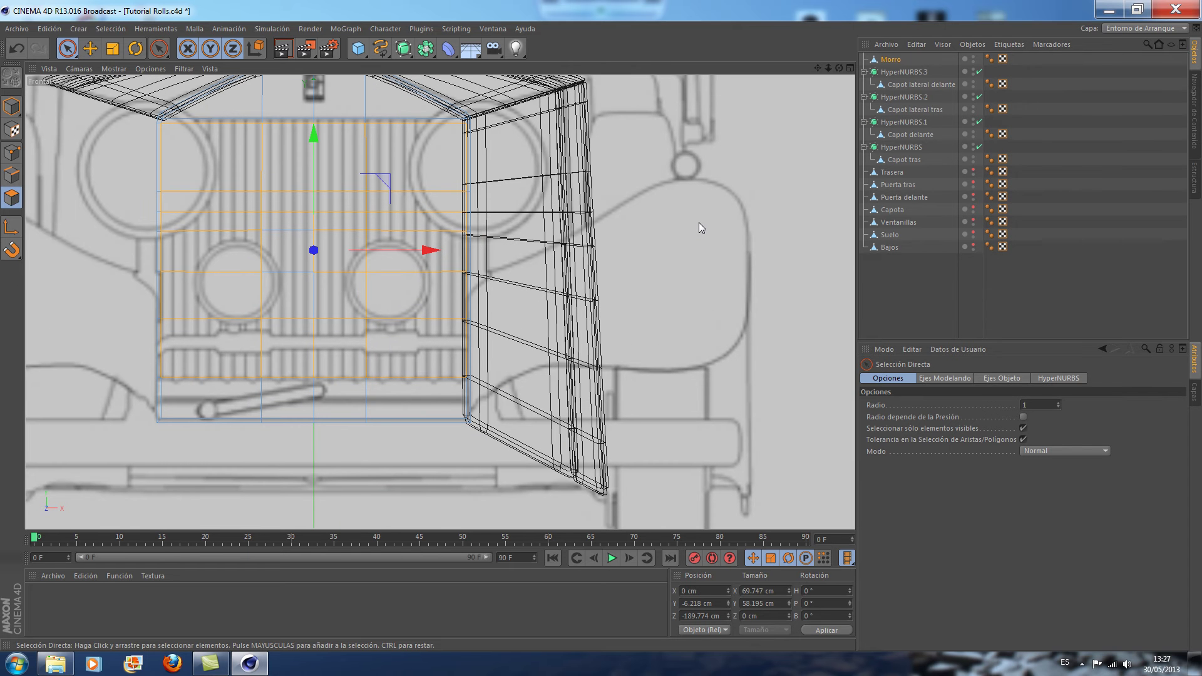
Box-select the grille's lower row of points and move it slightly down
left_click(11, 152)
left_click(67, 48)
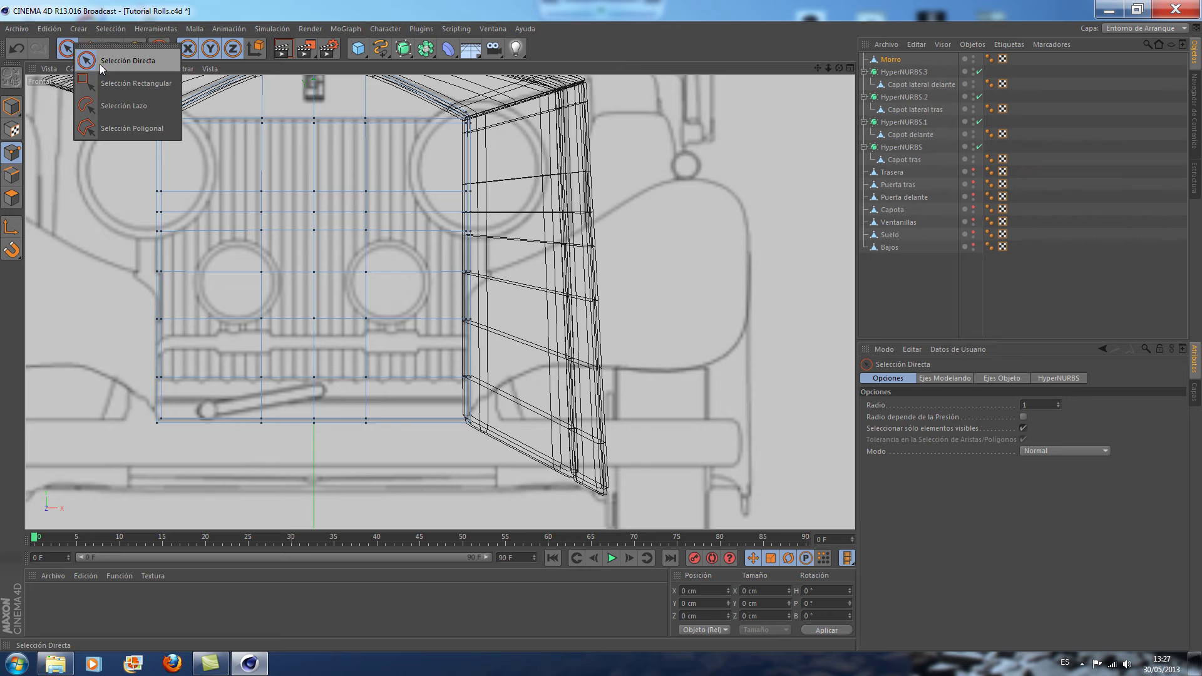
left_click(129, 84)
left_click_drag(122, 360, 501, 407)
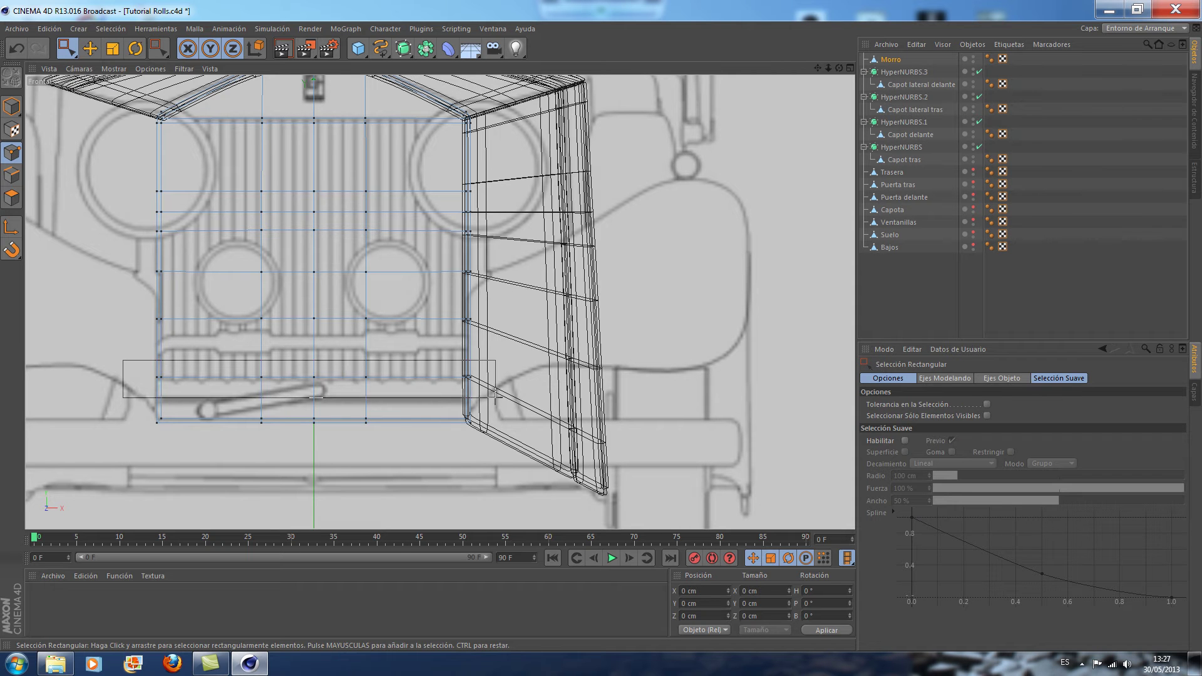
left_click_drag(314, 266, 313, 269)
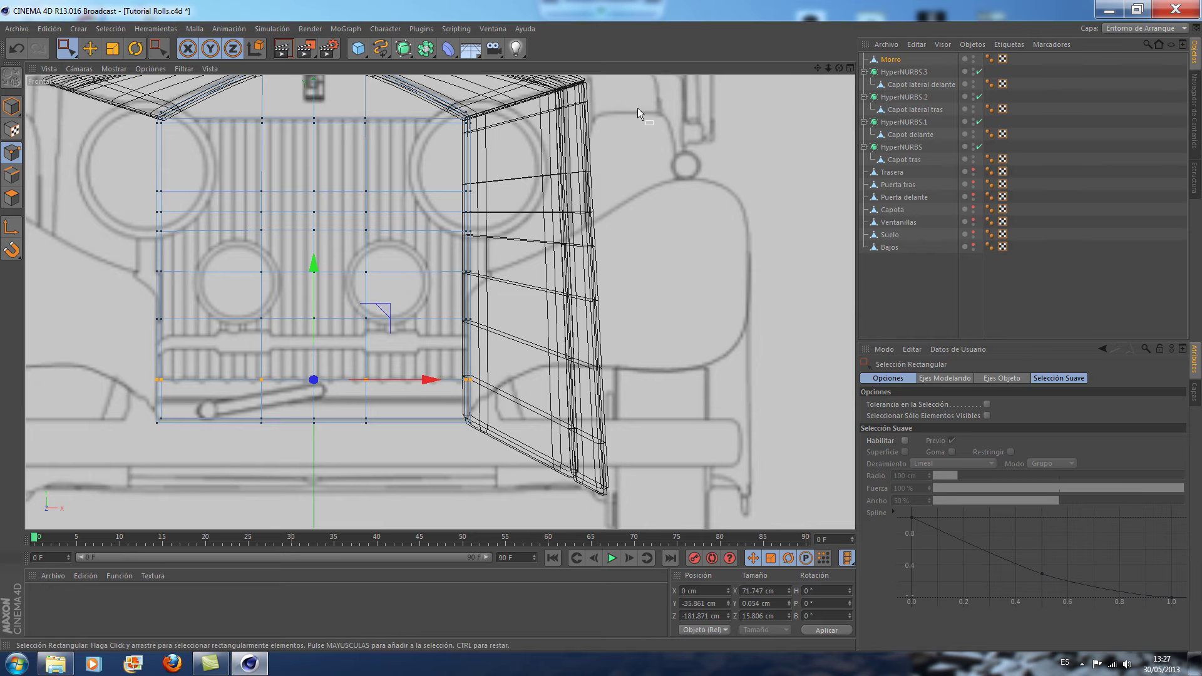
Raise the grille's top point row to about 22.9 cm, then return to polygon mode and four views
left_click_drag(819, 68, 633, 164)
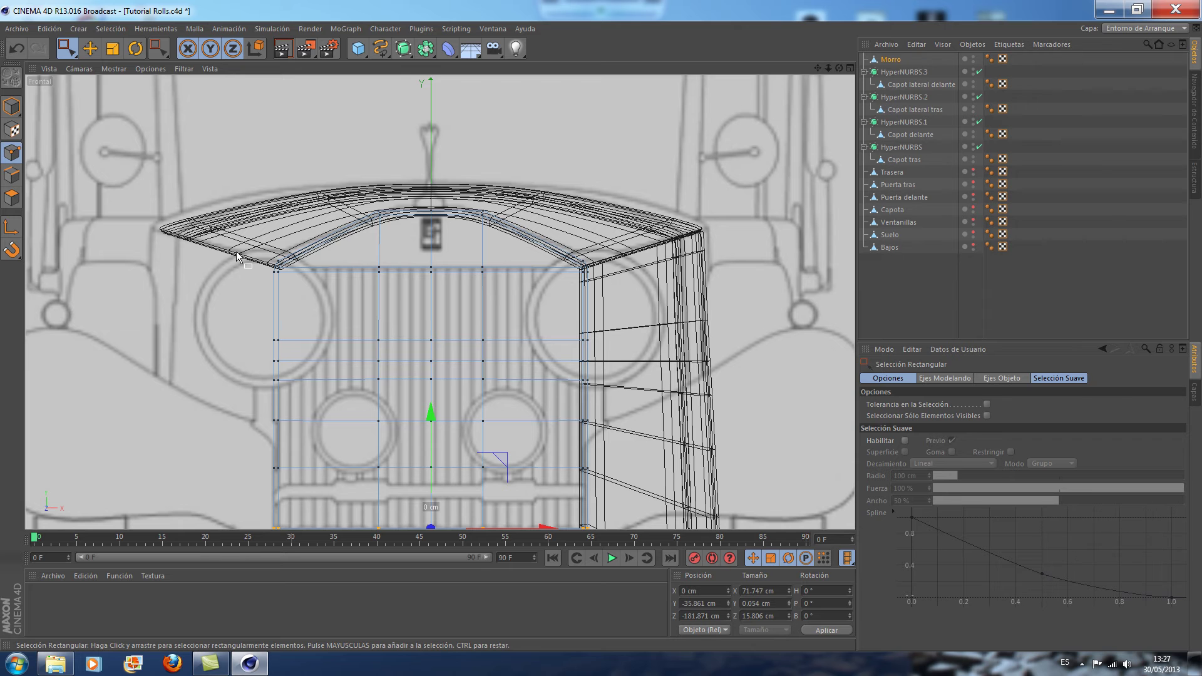
scroll(208, 283, "up", 2)
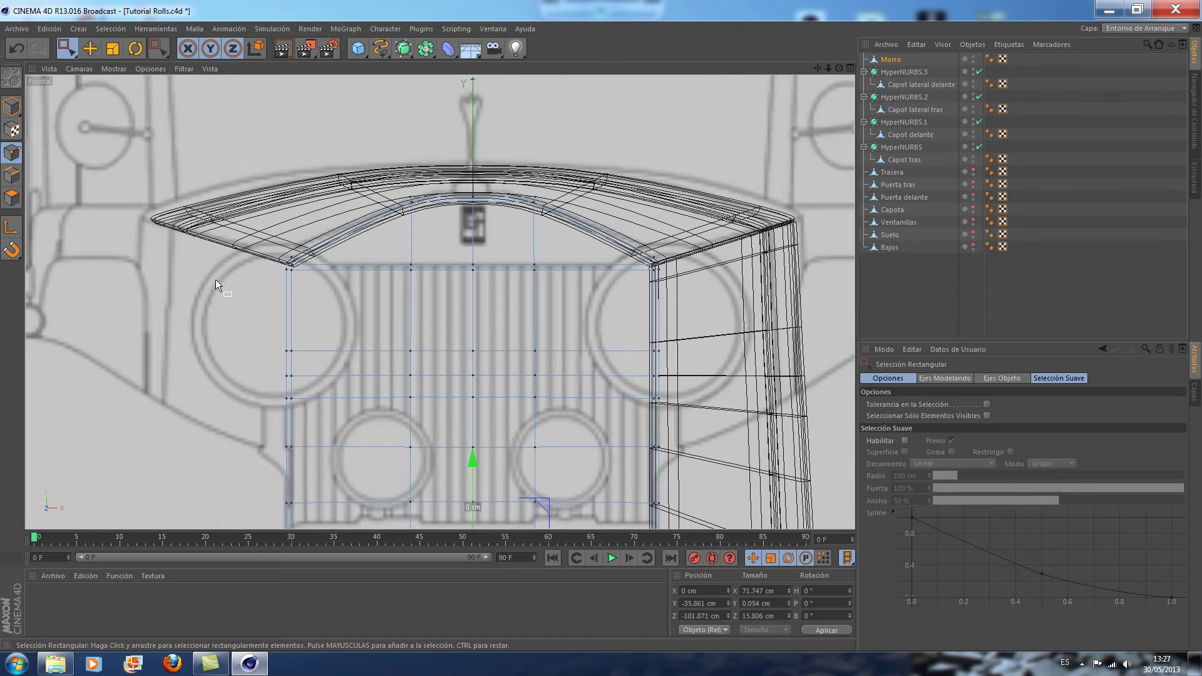
left_click_drag(269, 264, 682, 300)
left_click_drag(474, 175, 474, 175)
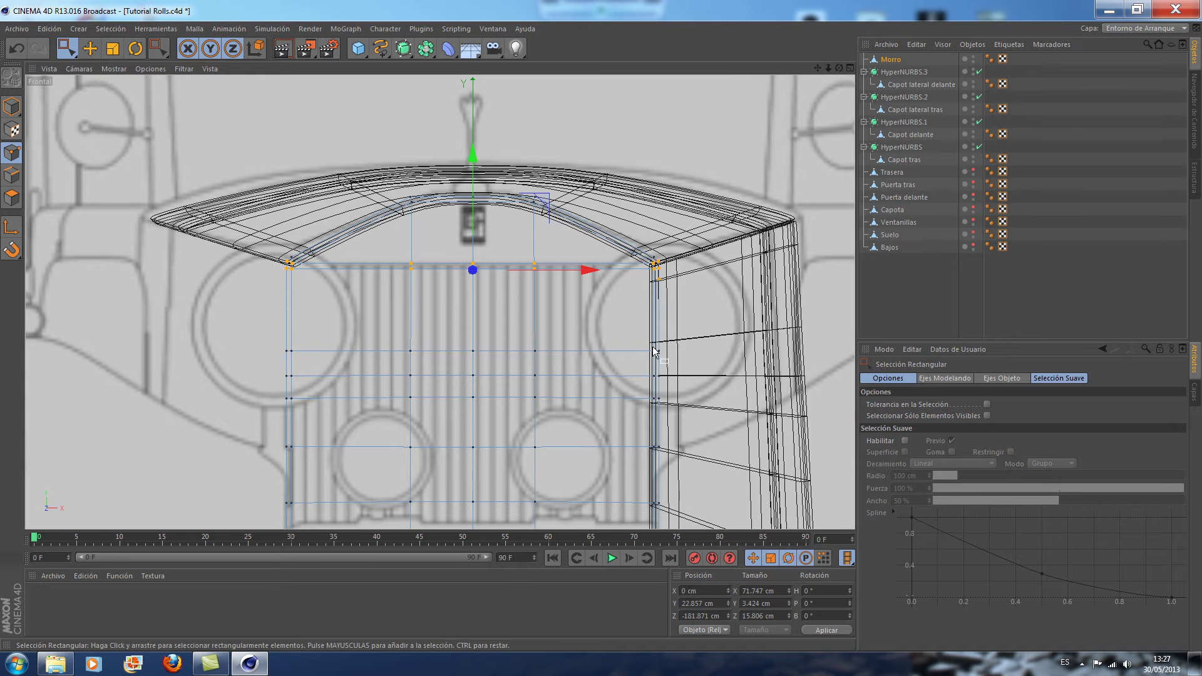
scroll(654, 351, "down", 3)
left_click(75, 53)
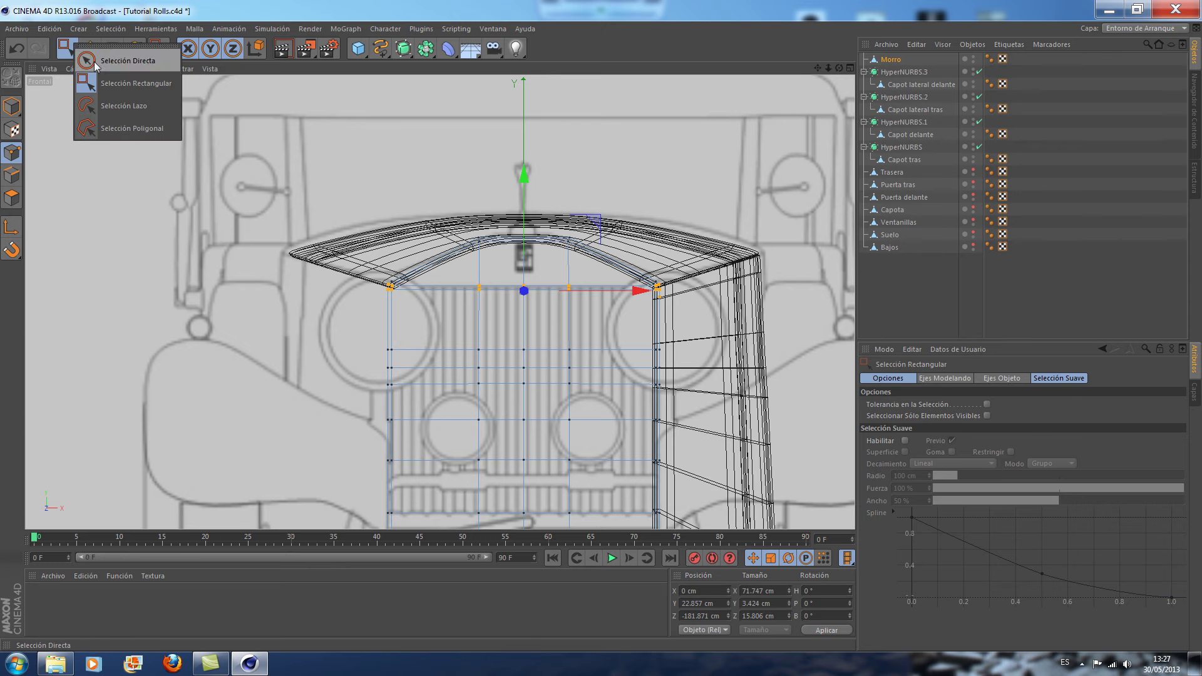
left_click(10, 203)
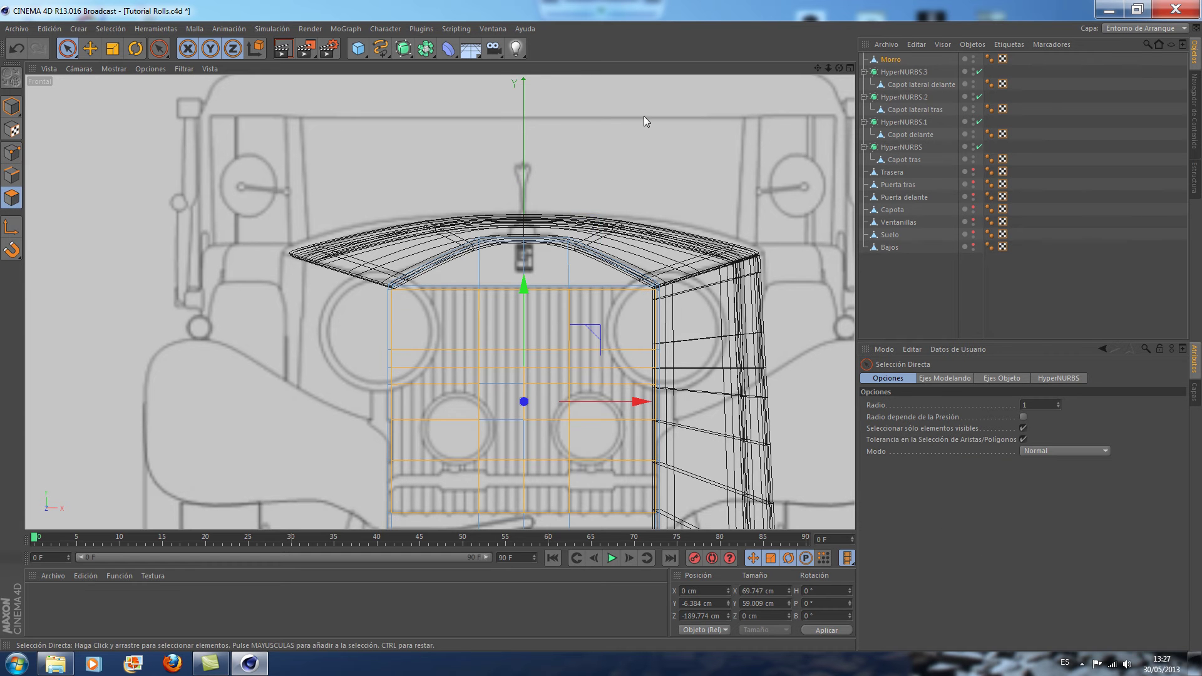
left_click(850, 68)
left_click(438, 69)
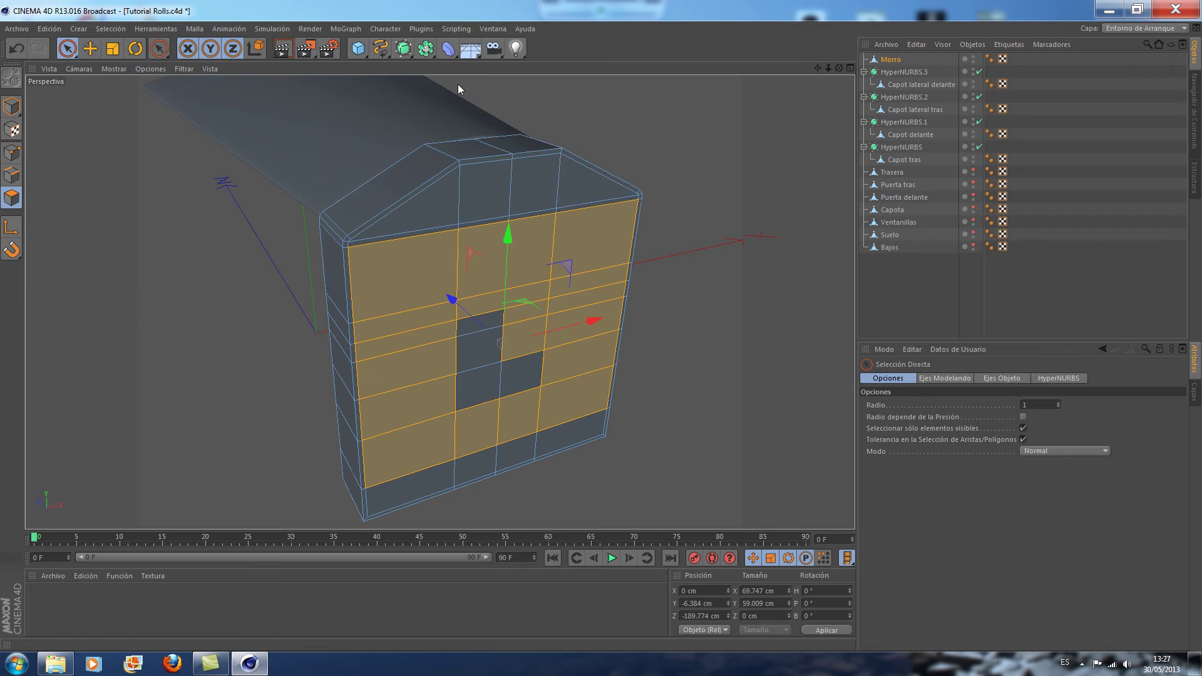
left_click(398, 298)
mouse_move(398, 298)
left_mouse_down()
mouse_move(567, 274)
mouse_move(435, 328)
mouse_move(560, 310)
mouse_move(434, 357)
mouse_move(505, 369)
mouse_move(538, 391)
mouse_move(429, 421)
mouse_move(677, 233)
left_mouse_up()
left_click_drag(843, 69, 569, 262)
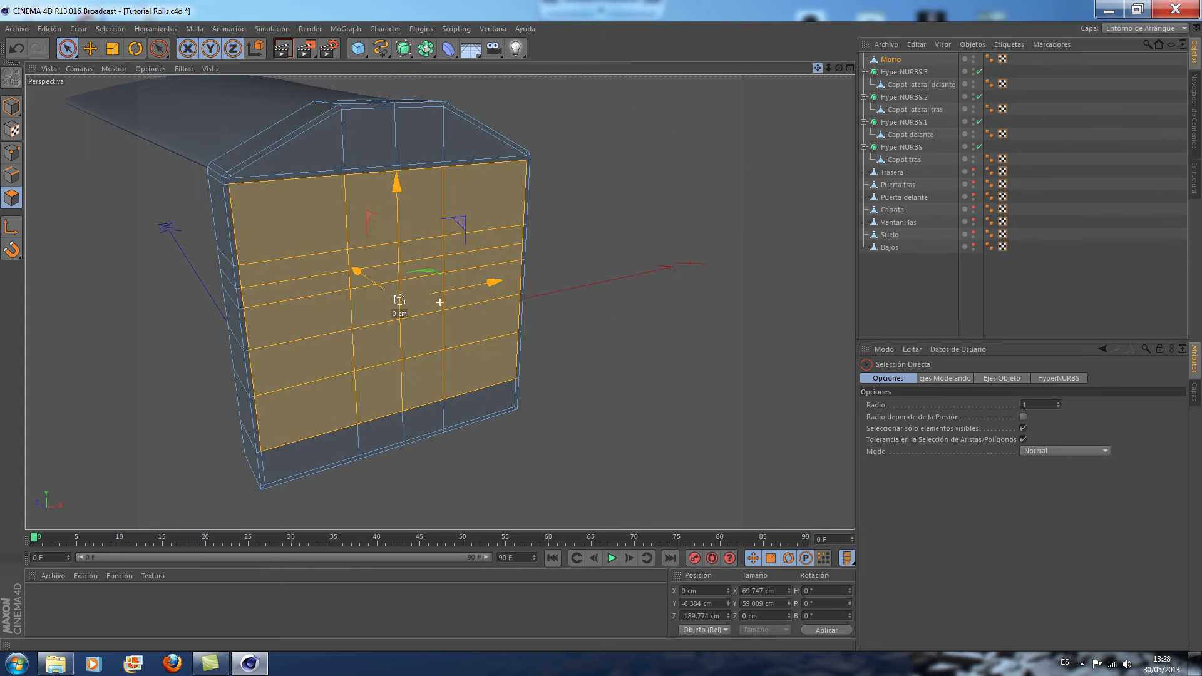
left_click_drag(158, 48, 207, 84)
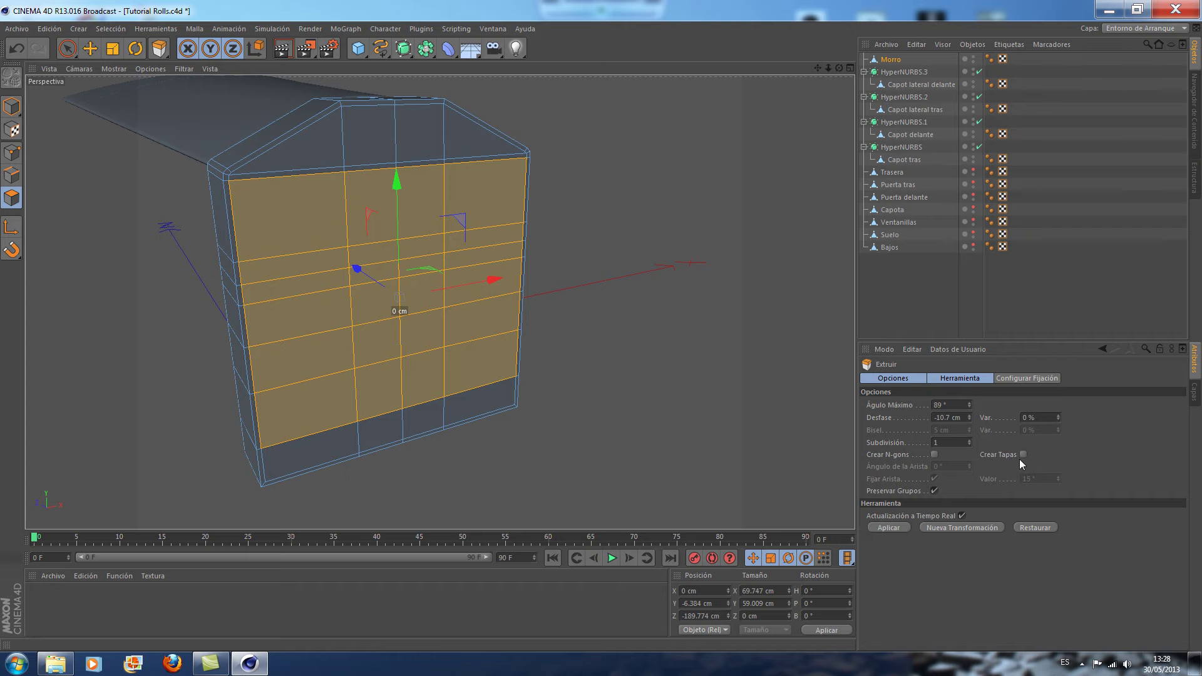
left_click_drag(655, 349, 673, 348)
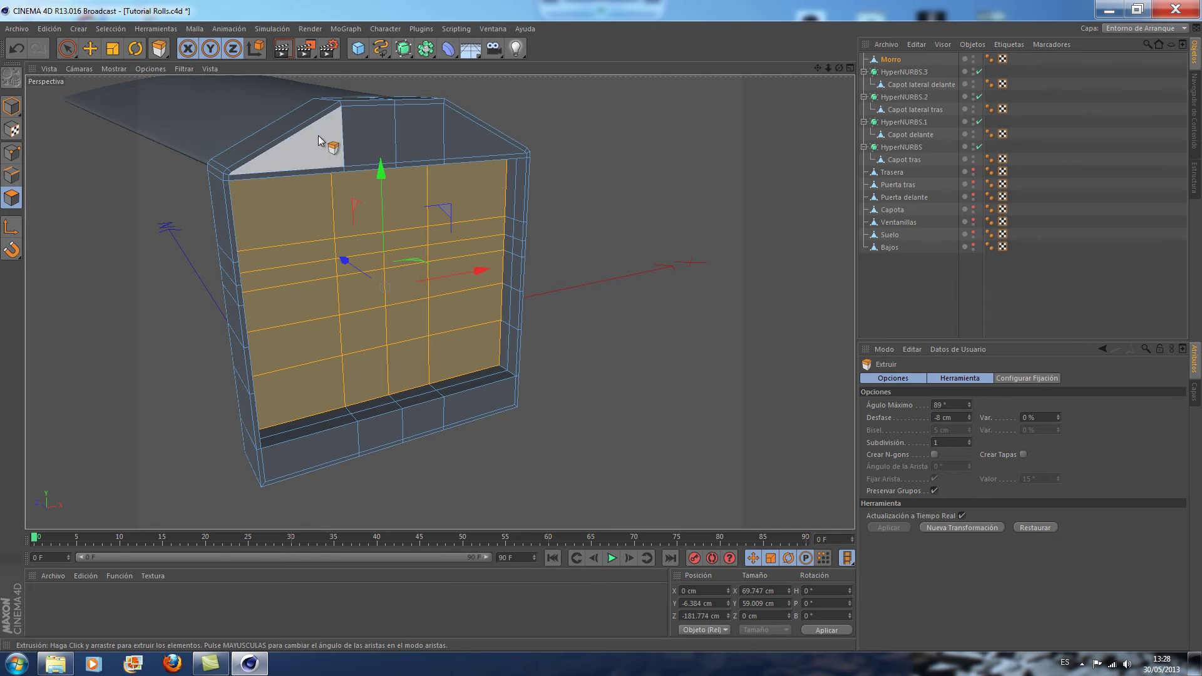
left_click(67, 48)
left_click(114, 61)
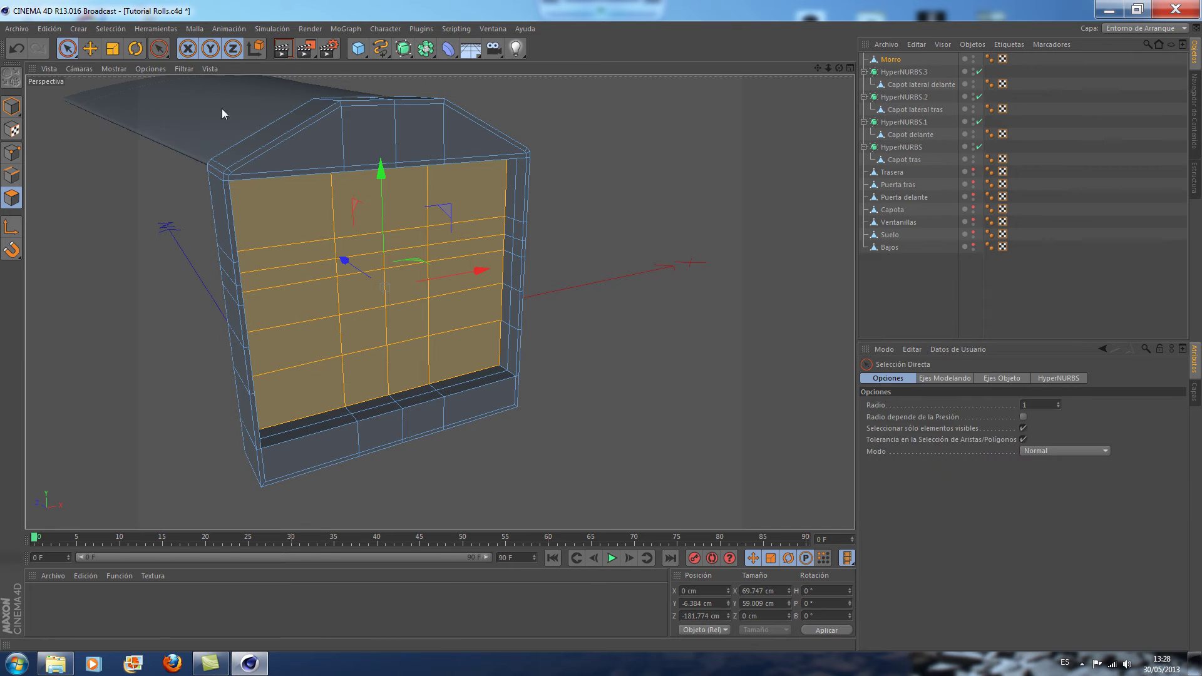
left_click_drag(818, 68, 779, 140)
scroll(764, 185, "up", 2)
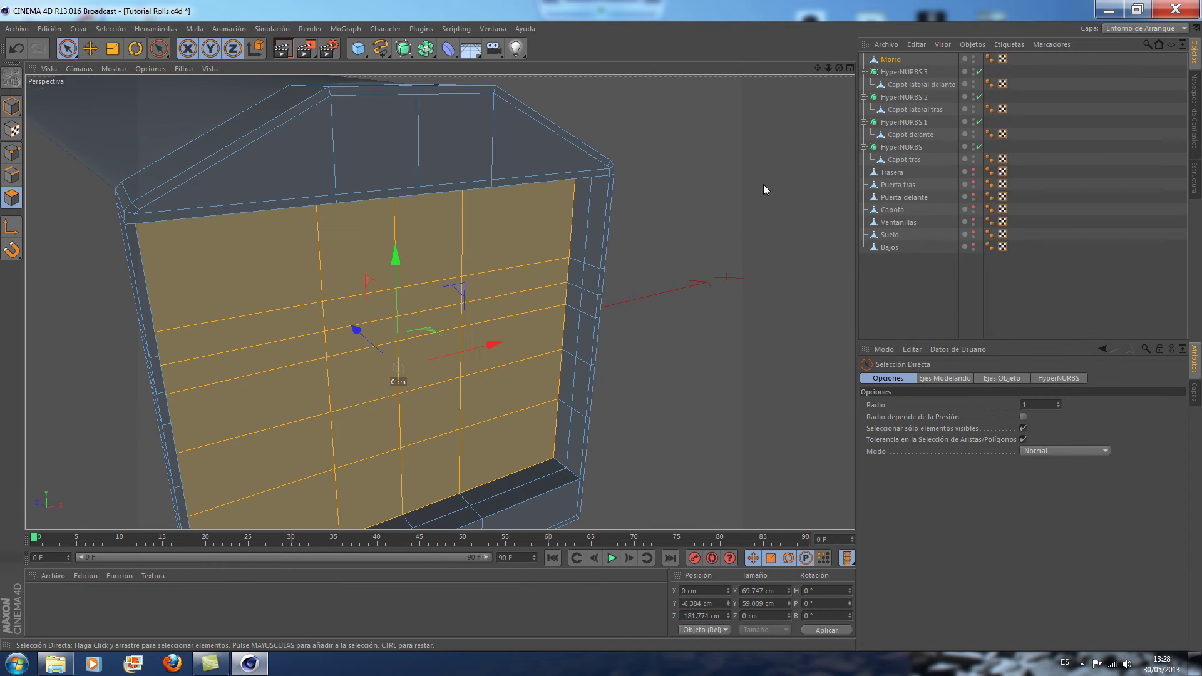
left_click_drag(839, 68, 699, 117)
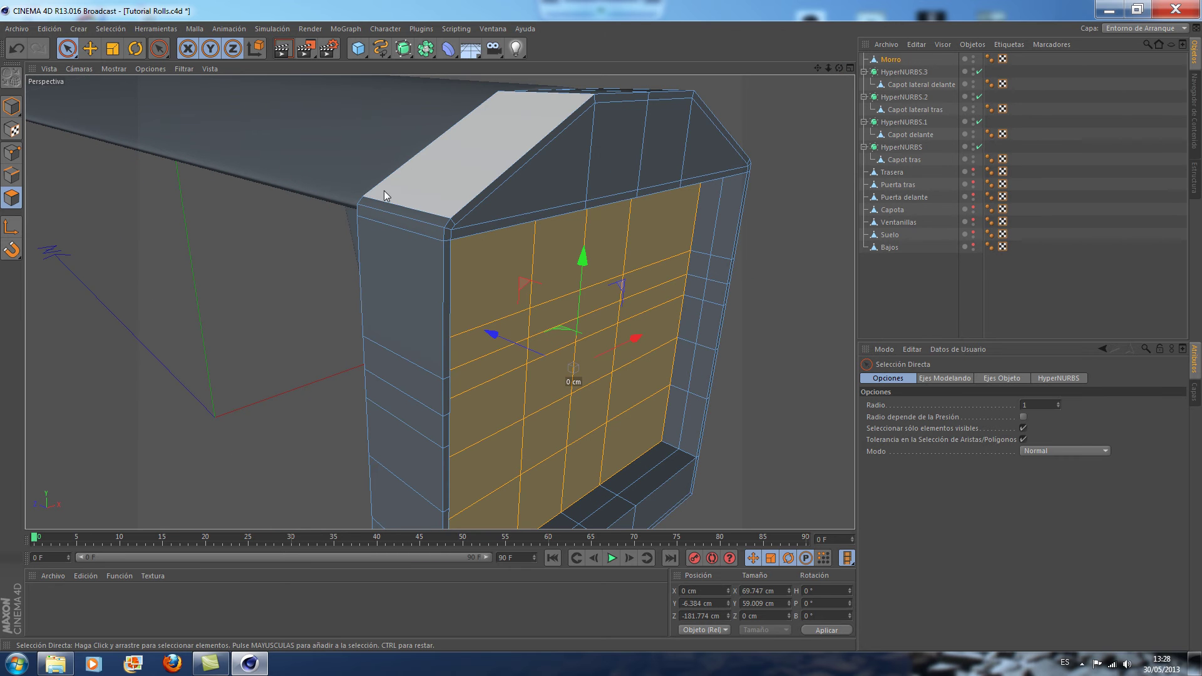
Nest Morro in a new HyperNURBS.4, disable its smoothing, and switch to Edges mode
left_click(409, 54)
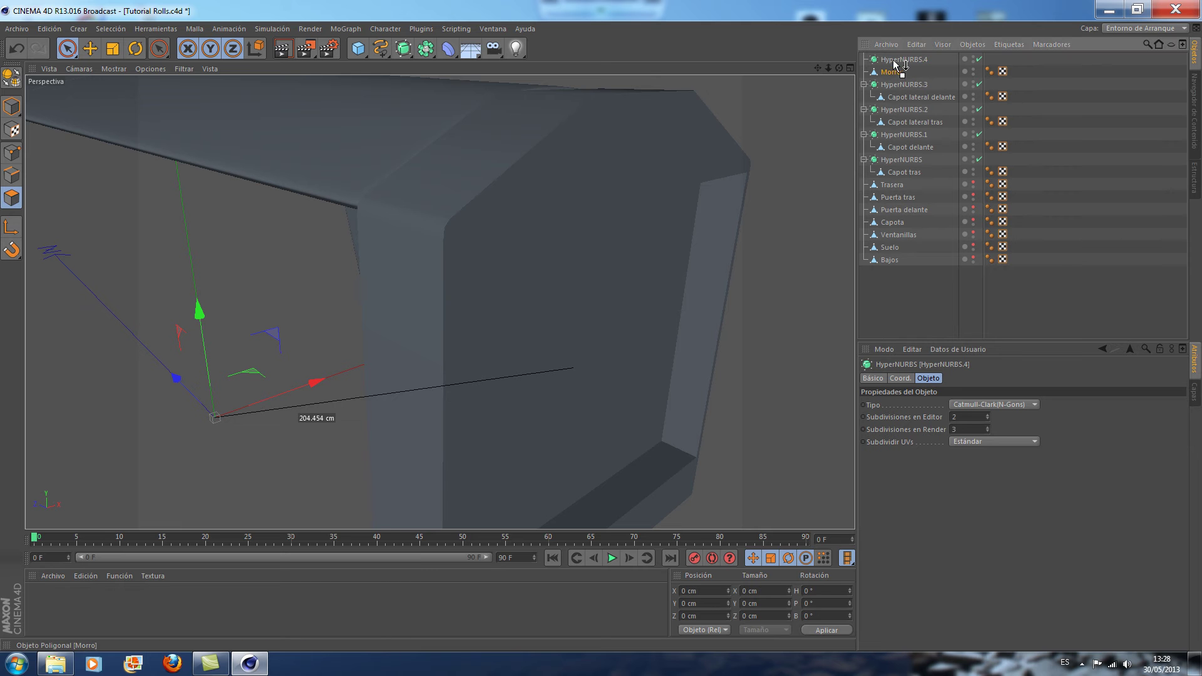
left_click_drag(893, 59, 894, 59)
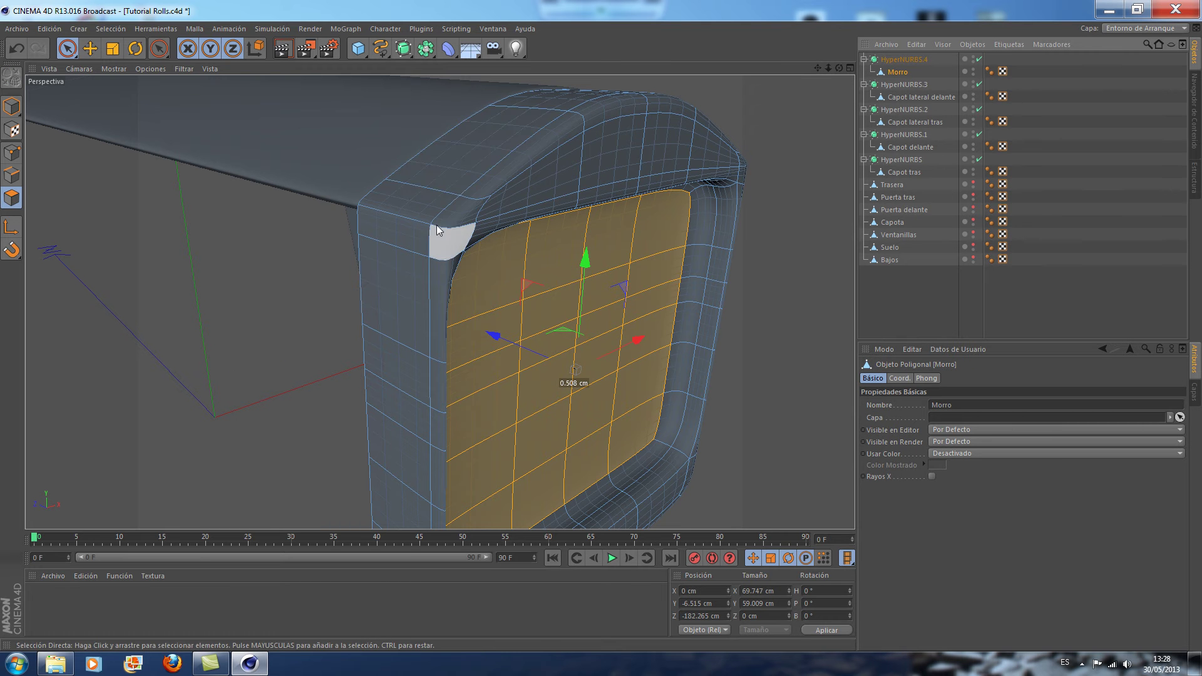
left_click(980, 59)
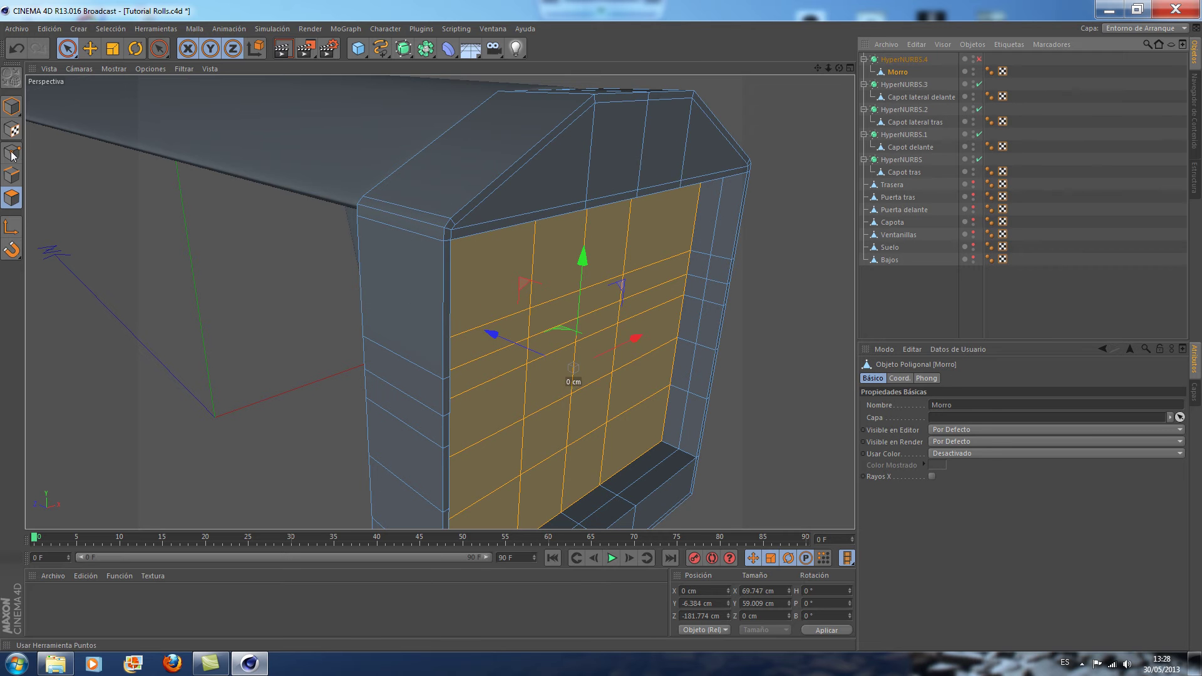
left_click(11, 152)
Clear the rim selection and set up the Seccionar knife in Ciclo (loop) mode
left_click(151, 238)
left_click(160, 50)
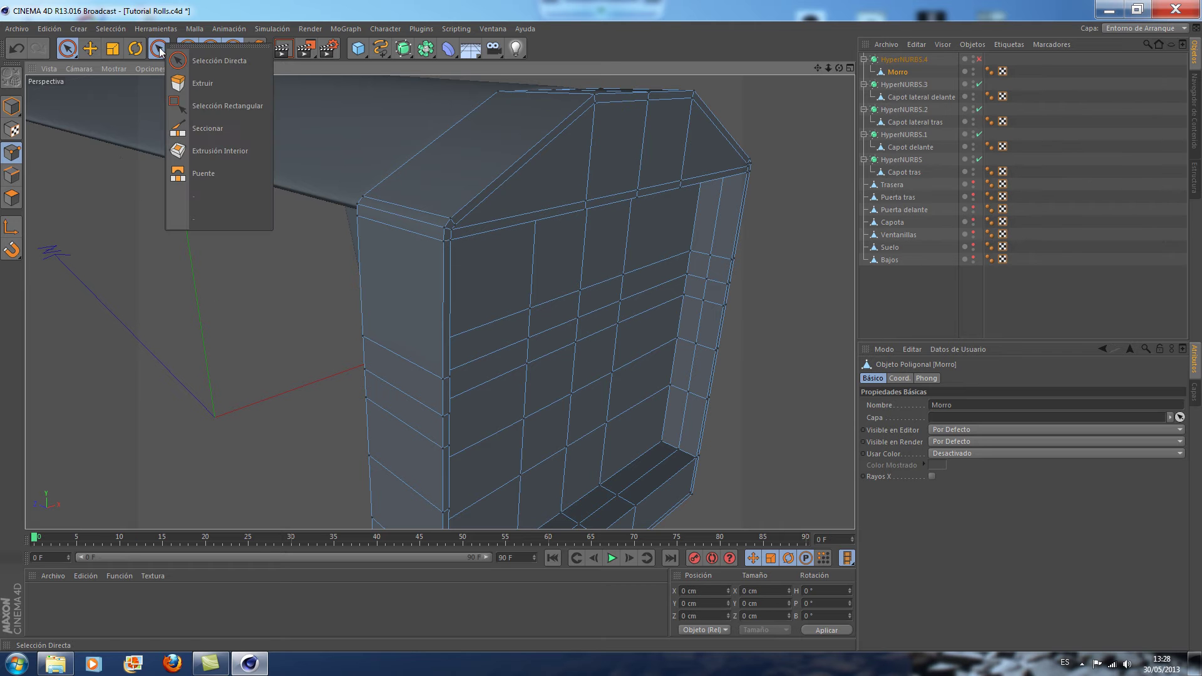
left_click(207, 128)
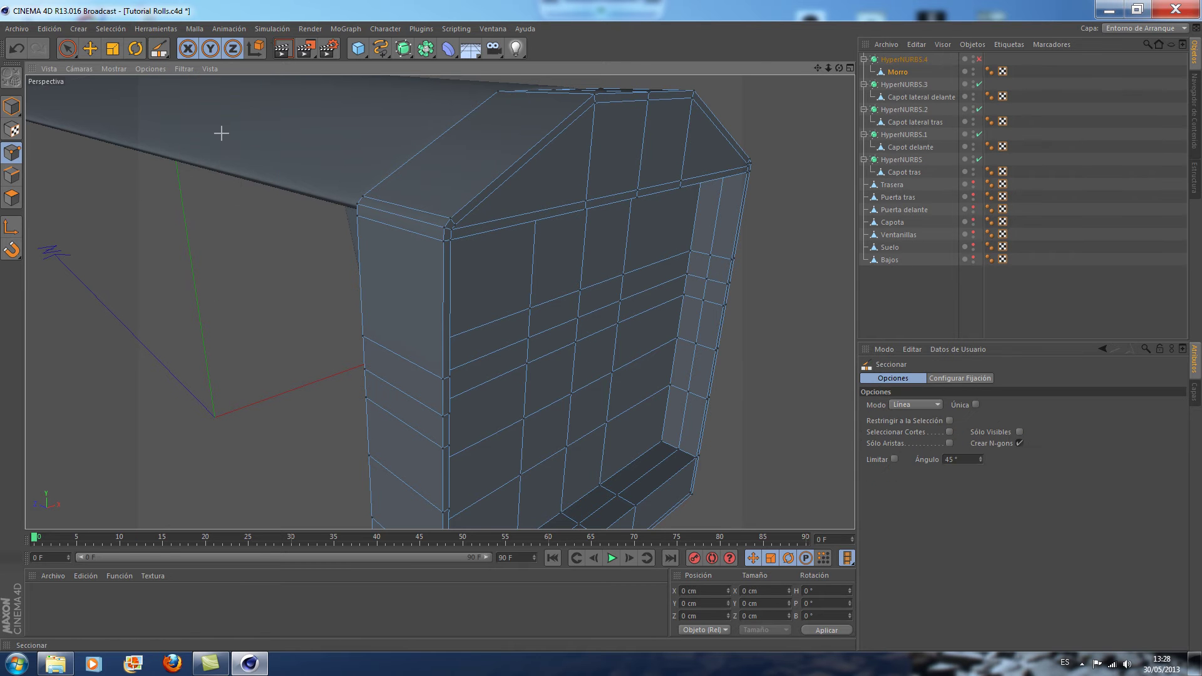
left_click(936, 408)
left_click(918, 456)
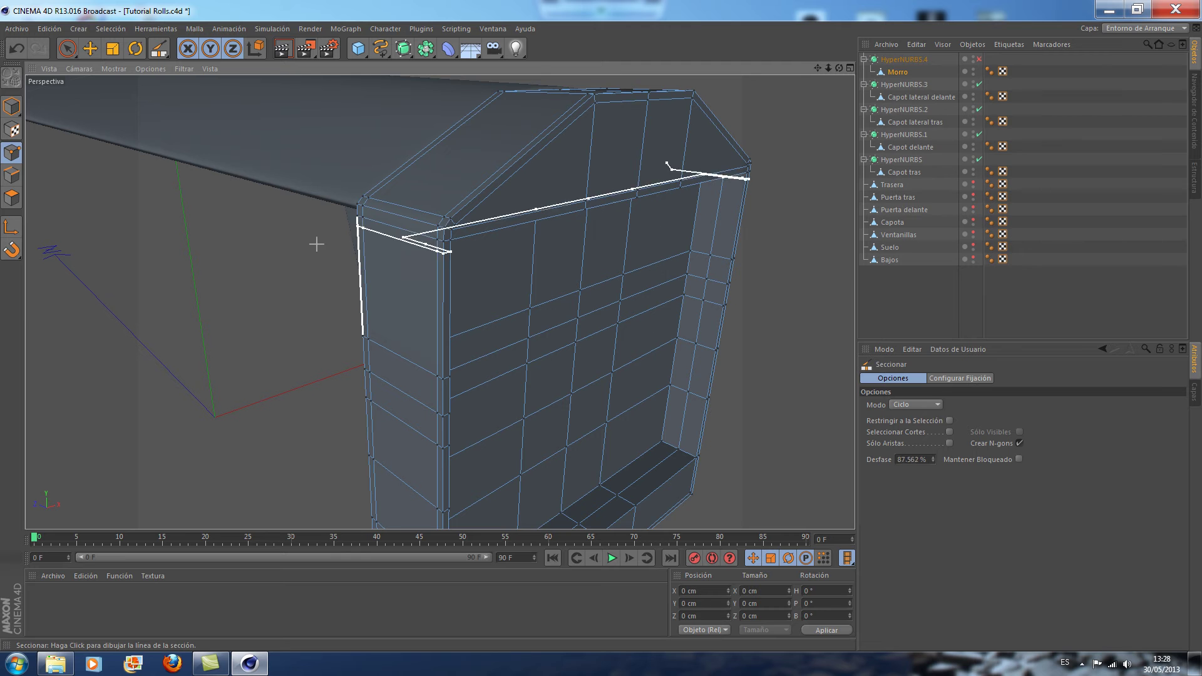
Re-enable smoothing and cut edge loops near Morro's top and bottom rims
left_click(979, 59)
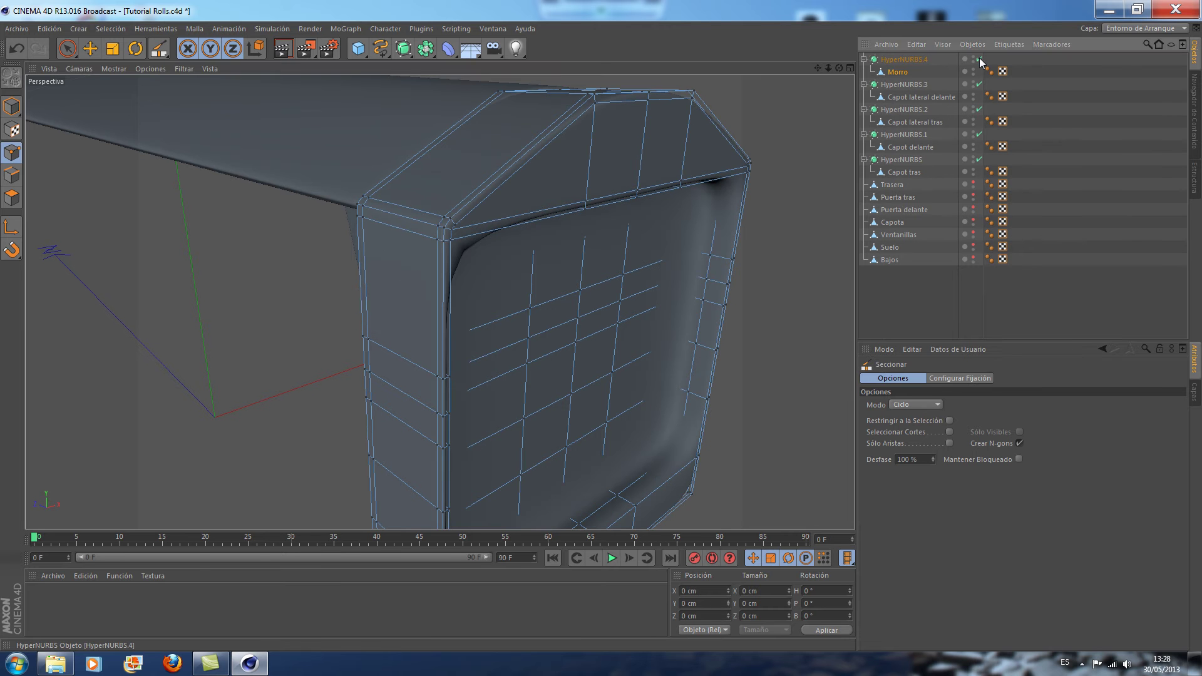
left_click_drag(836, 69, 836, 70)
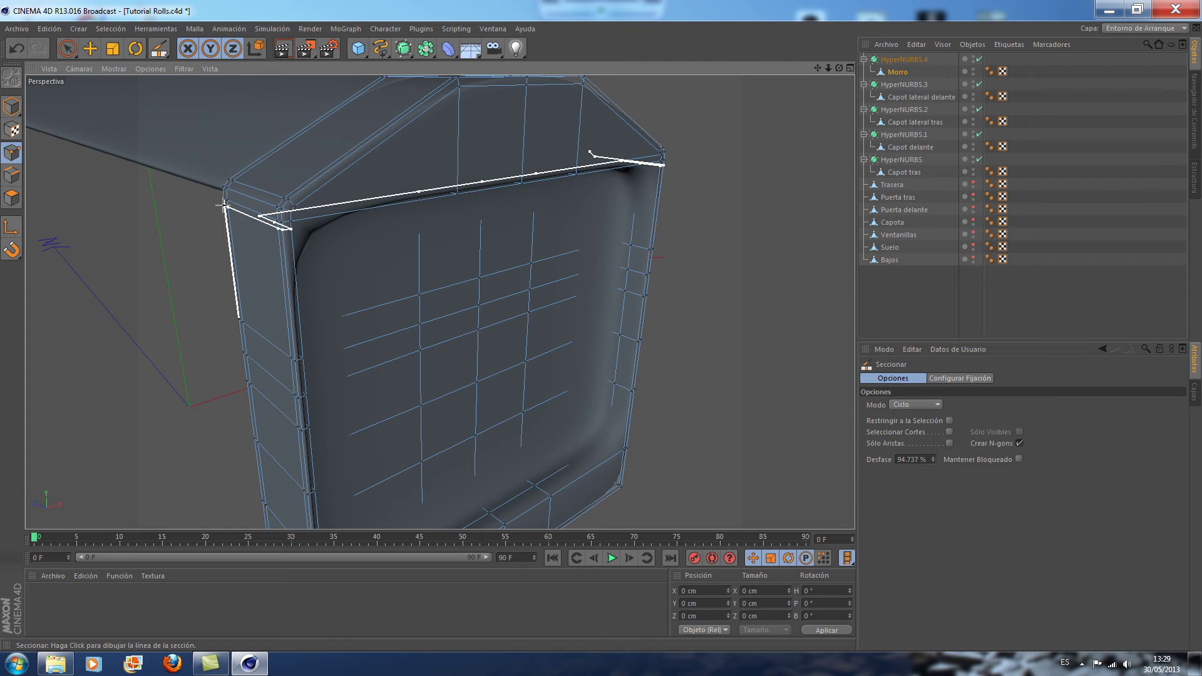
left_click(224, 205)
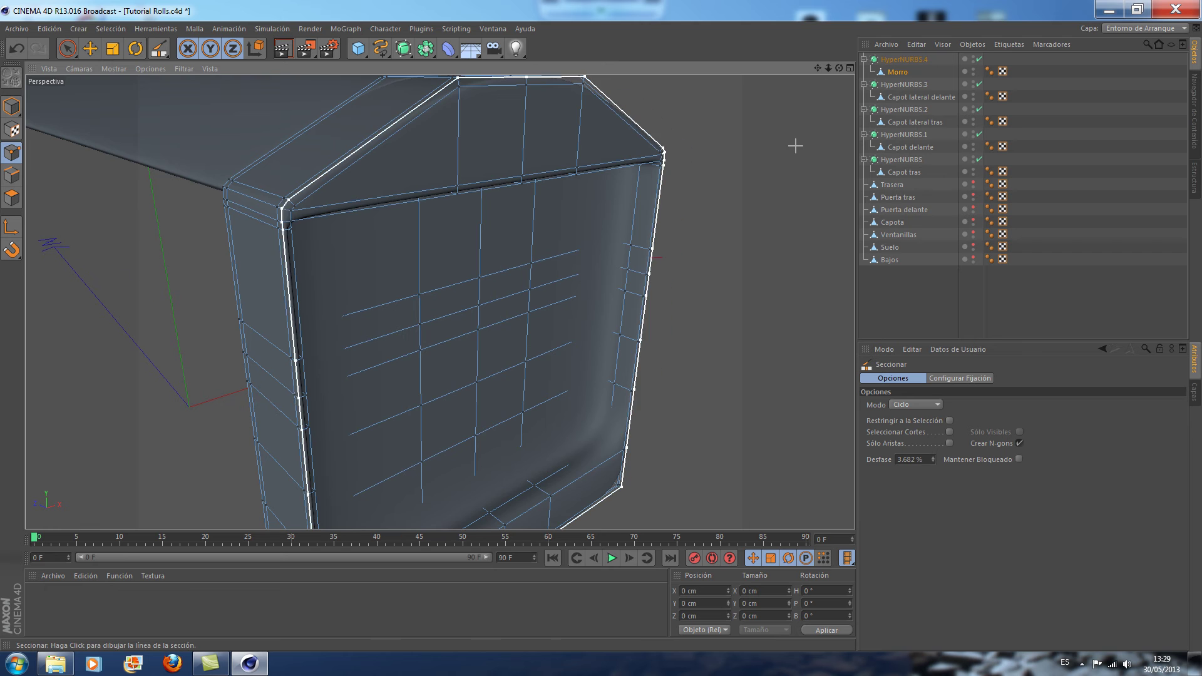
scroll(795, 144, "down", 3)
left_click_drag(818, 69, 438, 301)
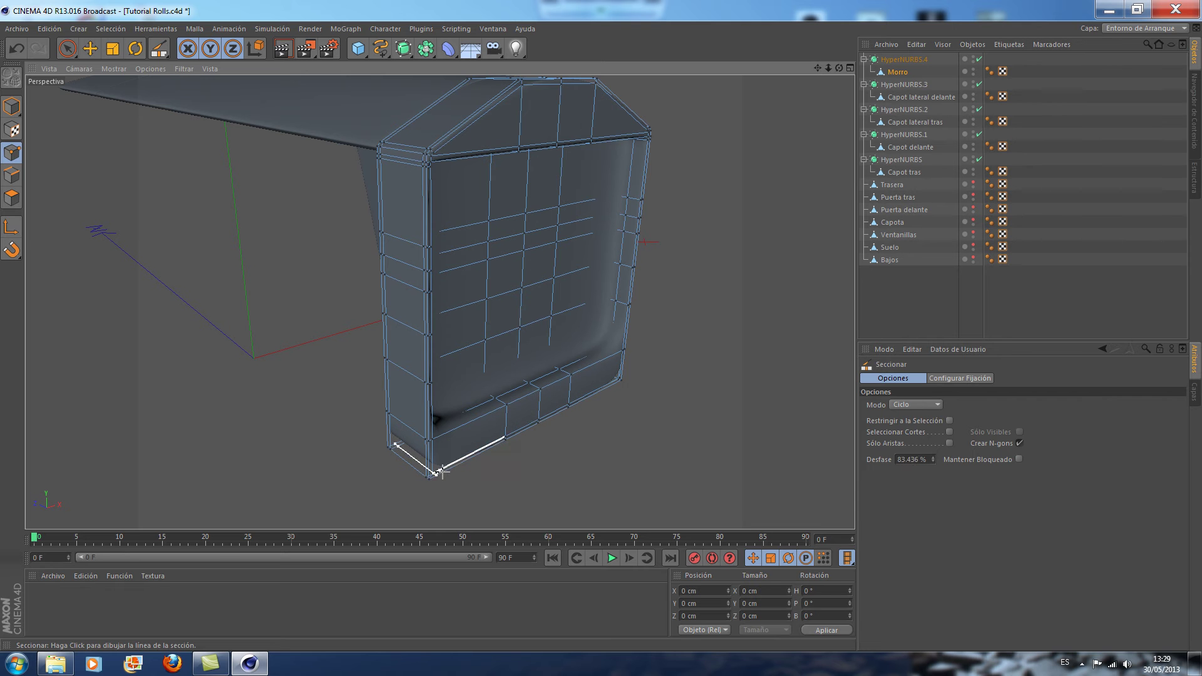
scroll(625, 445, "up", 2)
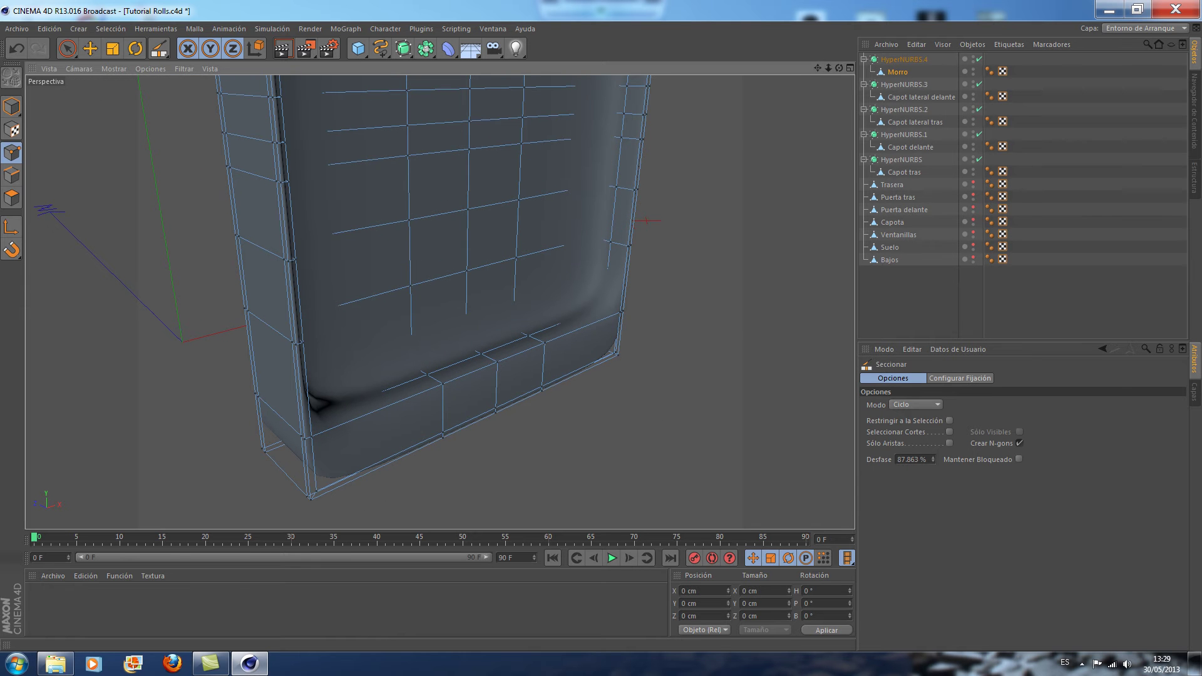
left_click_drag(817, 68, 441, 302)
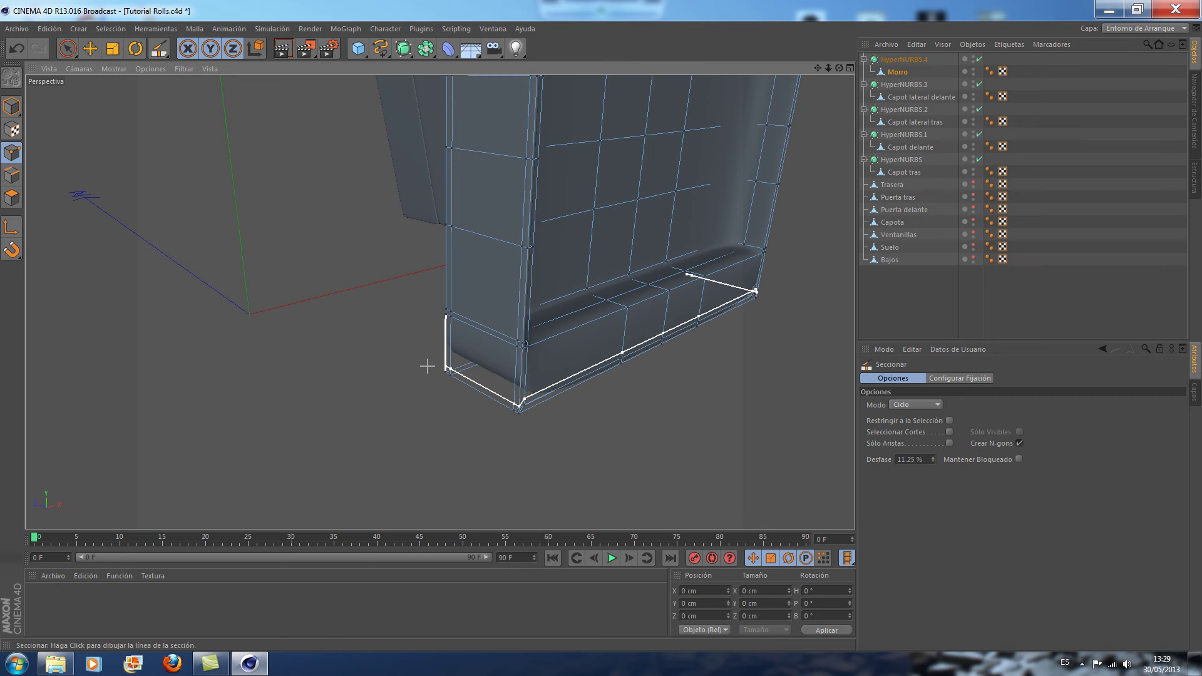
key("space")
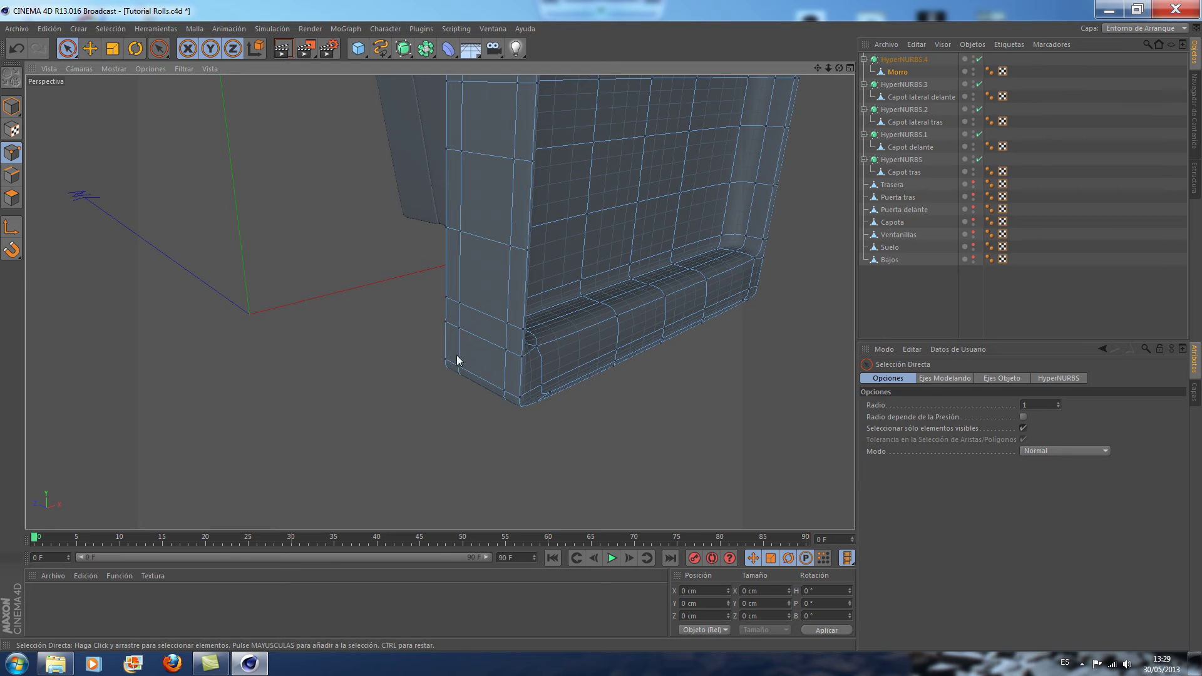
Frame the front end, test-render the active view, then reselect Morro
left_click_drag(815, 69, 714, 239)
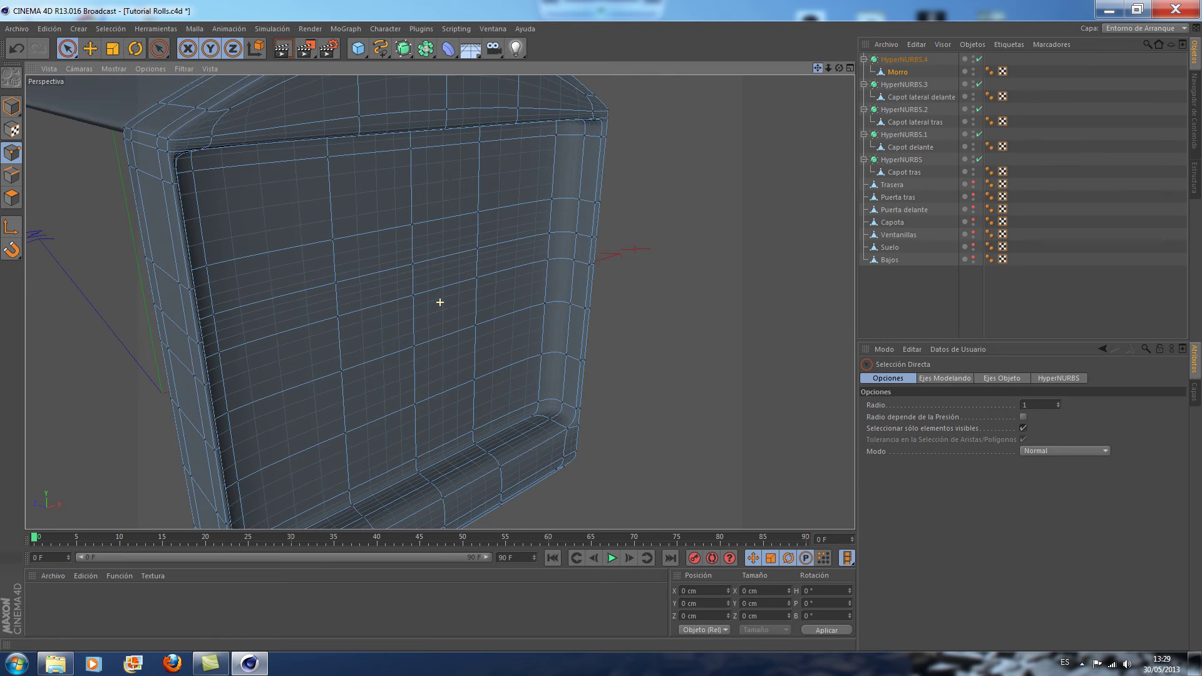
key("ctrl+shift+z")
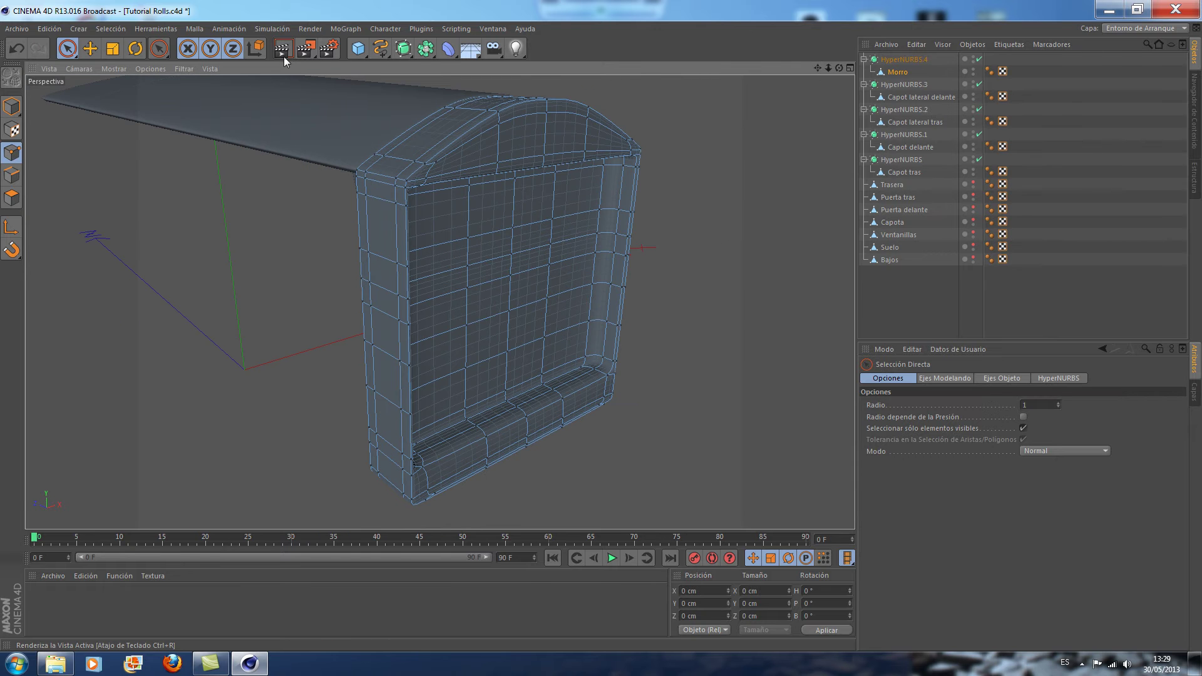
left_click(283, 49)
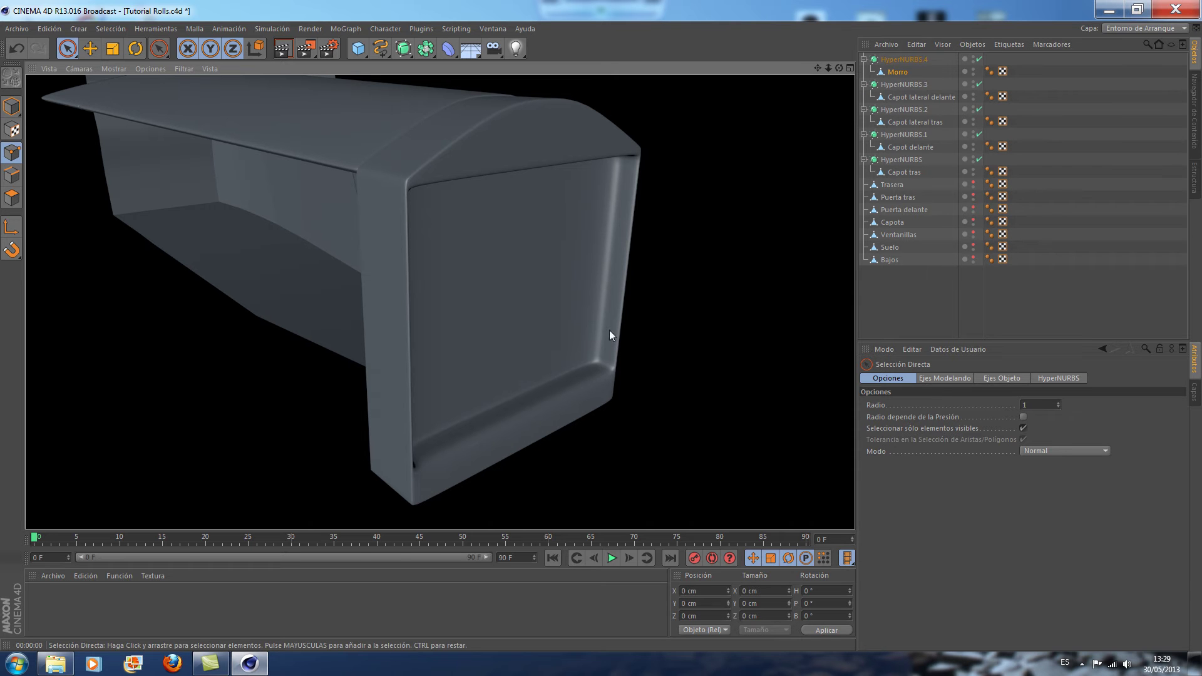
left_click(894, 72)
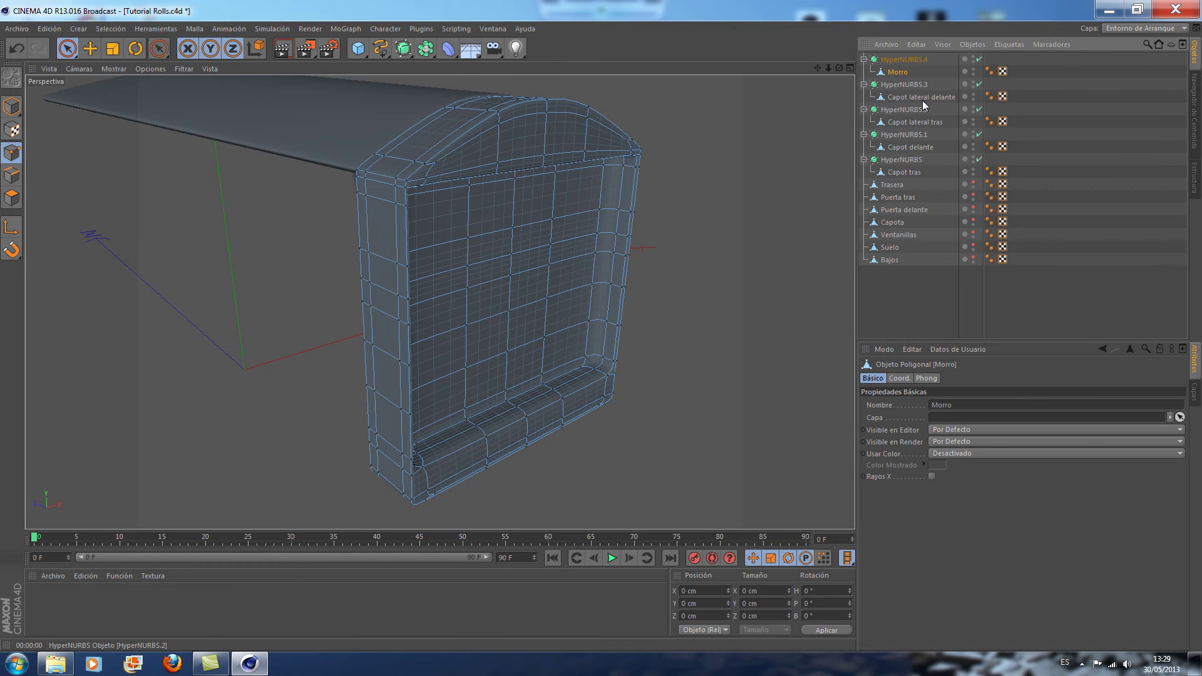
Cut a Ciclo loop along the inner panel edge and turn HyperNURBS.4 smoothing back on
scroll(765, 247, "up", 3)
scroll(765, 247, "up", 2)
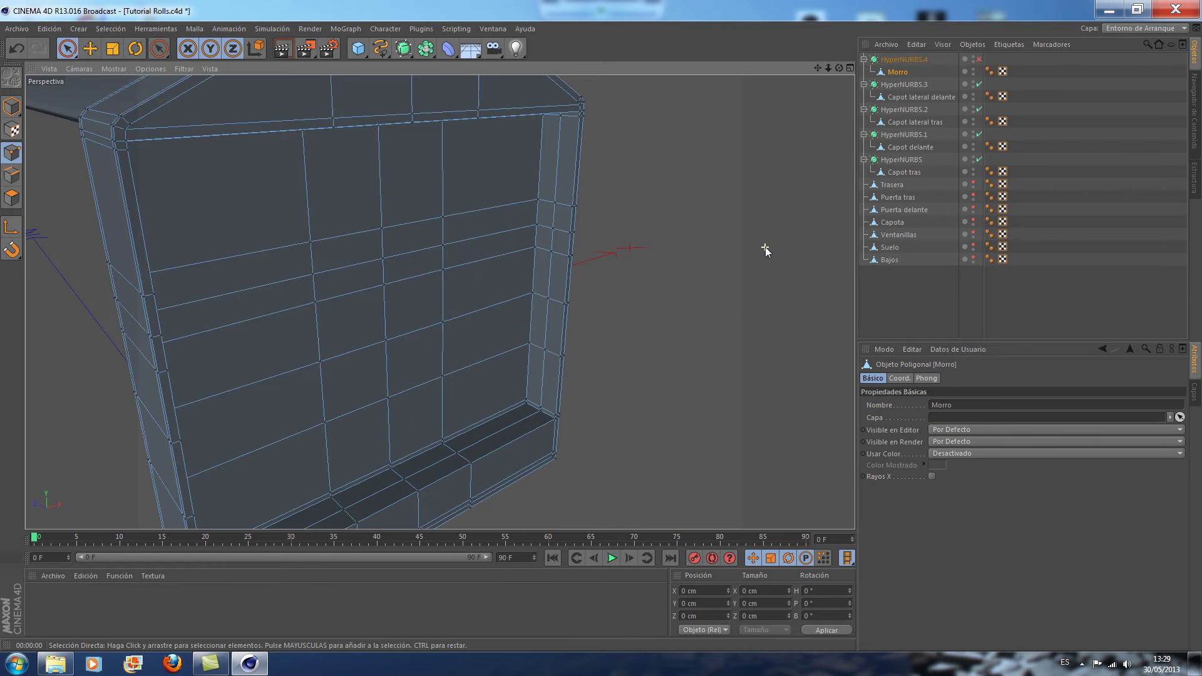
left_click_drag(162, 49, 207, 81)
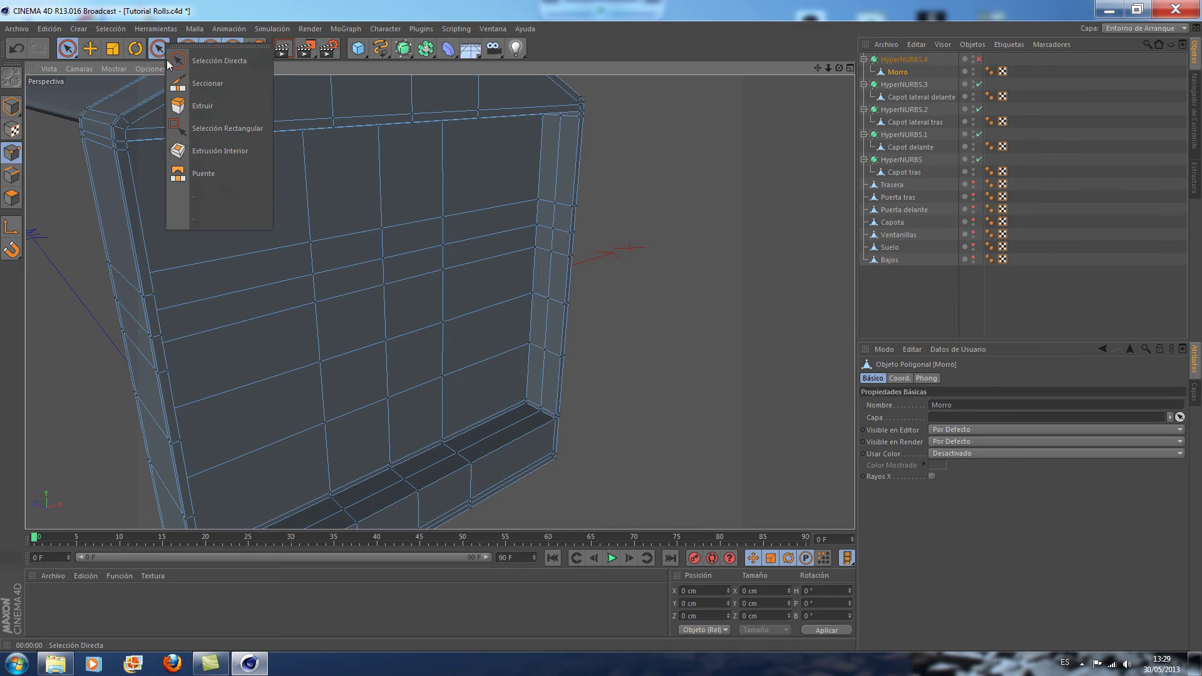
left_click_drag(818, 67, 671, 277)
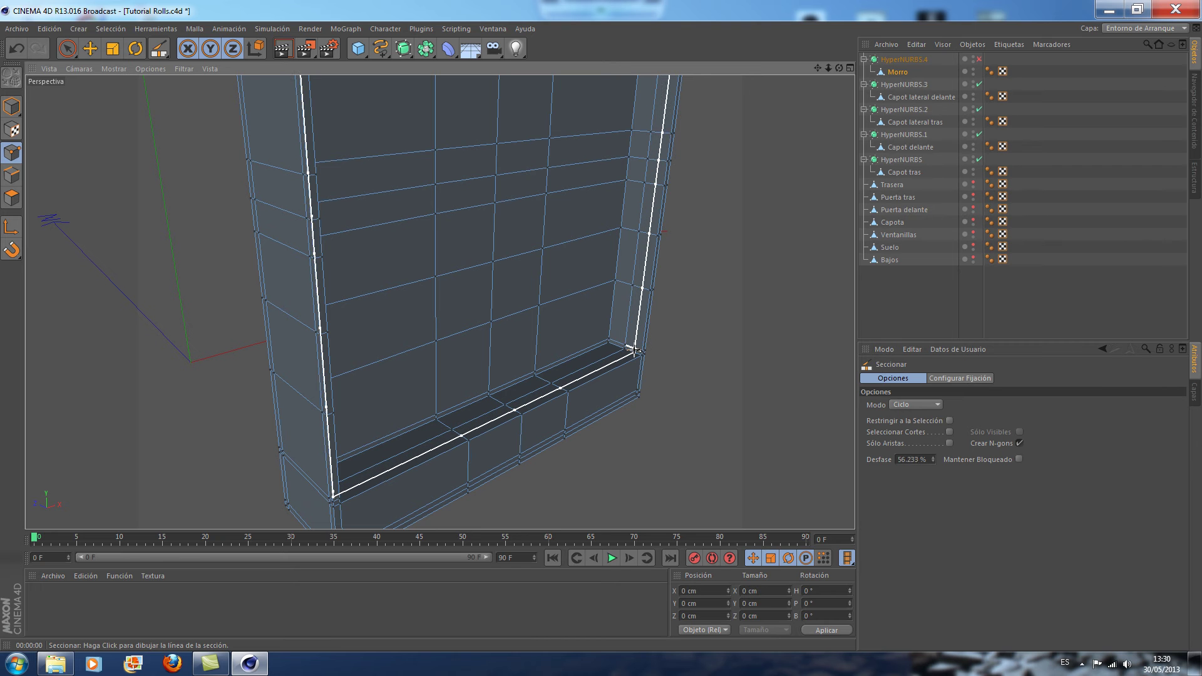
left_click(650, 287)
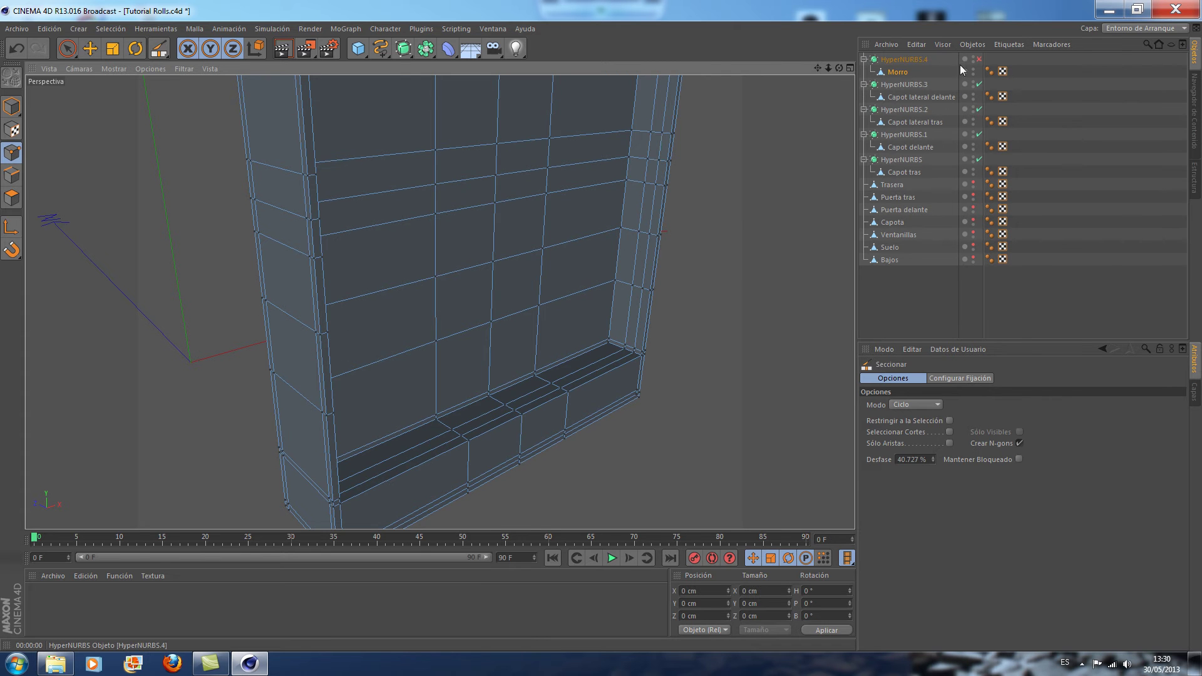
left_click(980, 59)
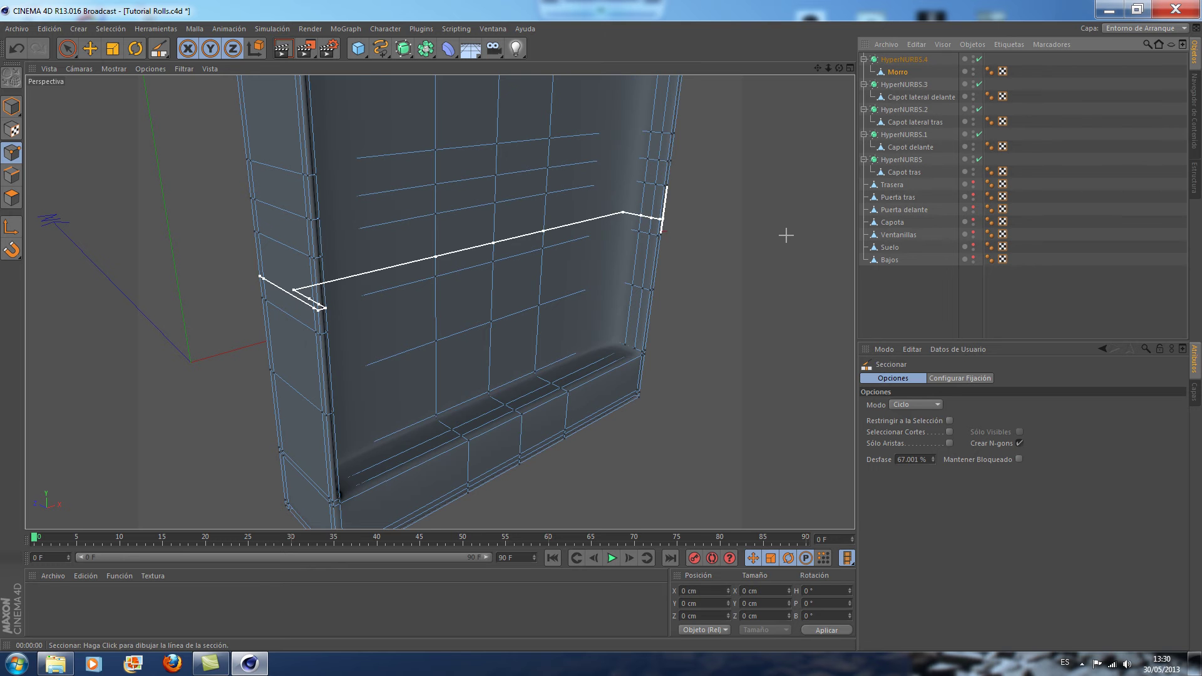
key("ctrl+shift+z")
left_click_drag(819, 73, 417, 313)
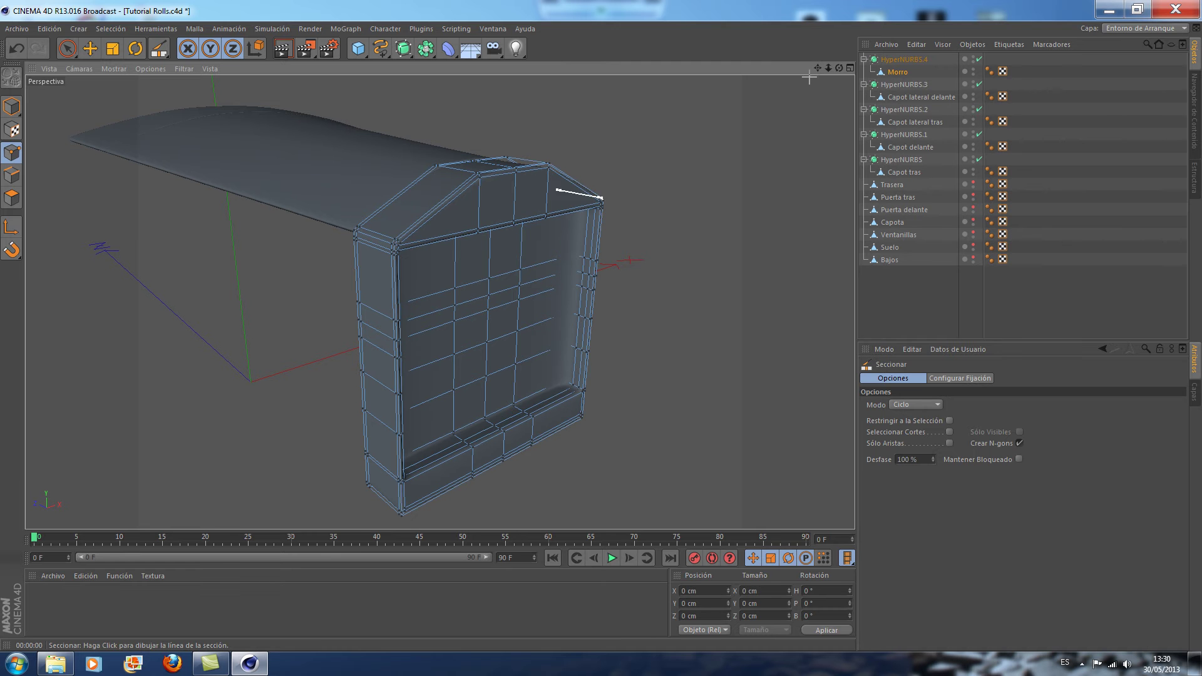
Disable Morro's smoothing and orbit the view to the inner side panel
left_click_drag(69, 48, 125, 60)
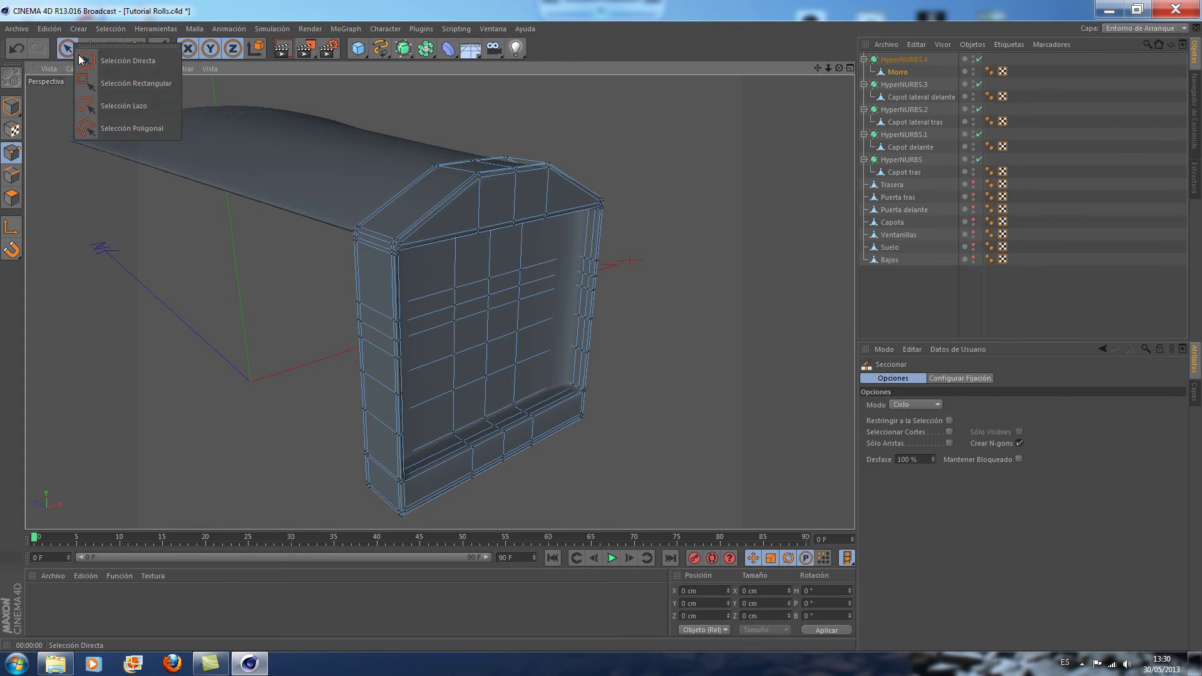
left_click_drag(839, 68, 825, 69)
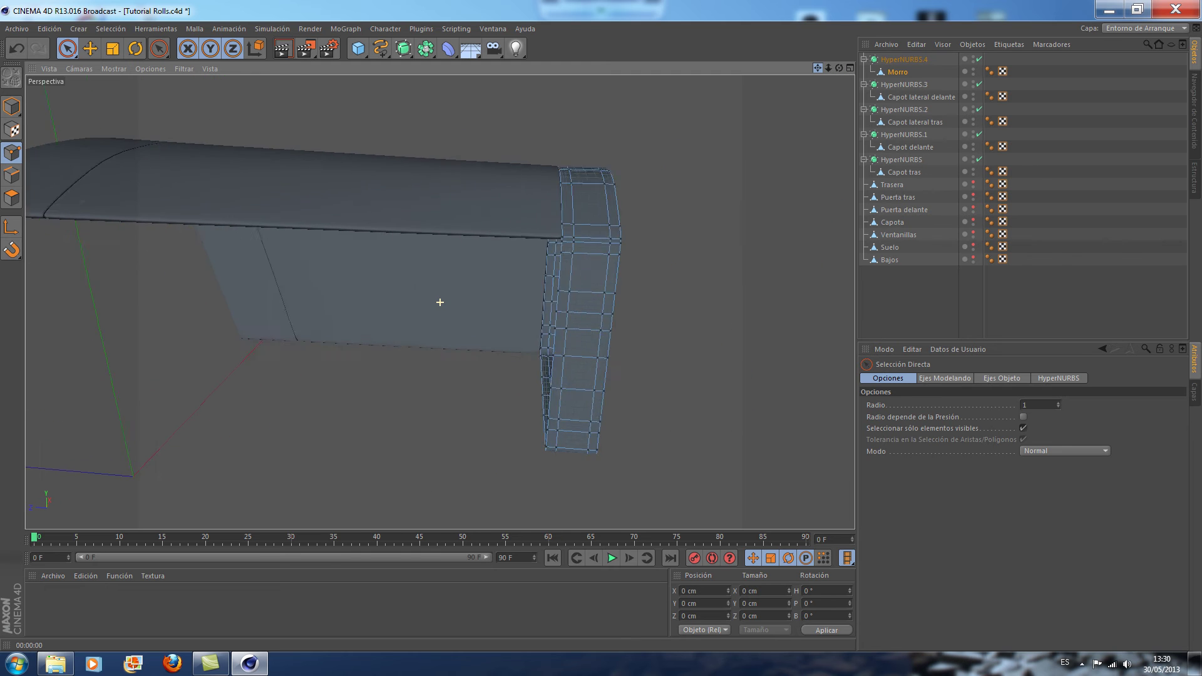
left_click(980, 59)
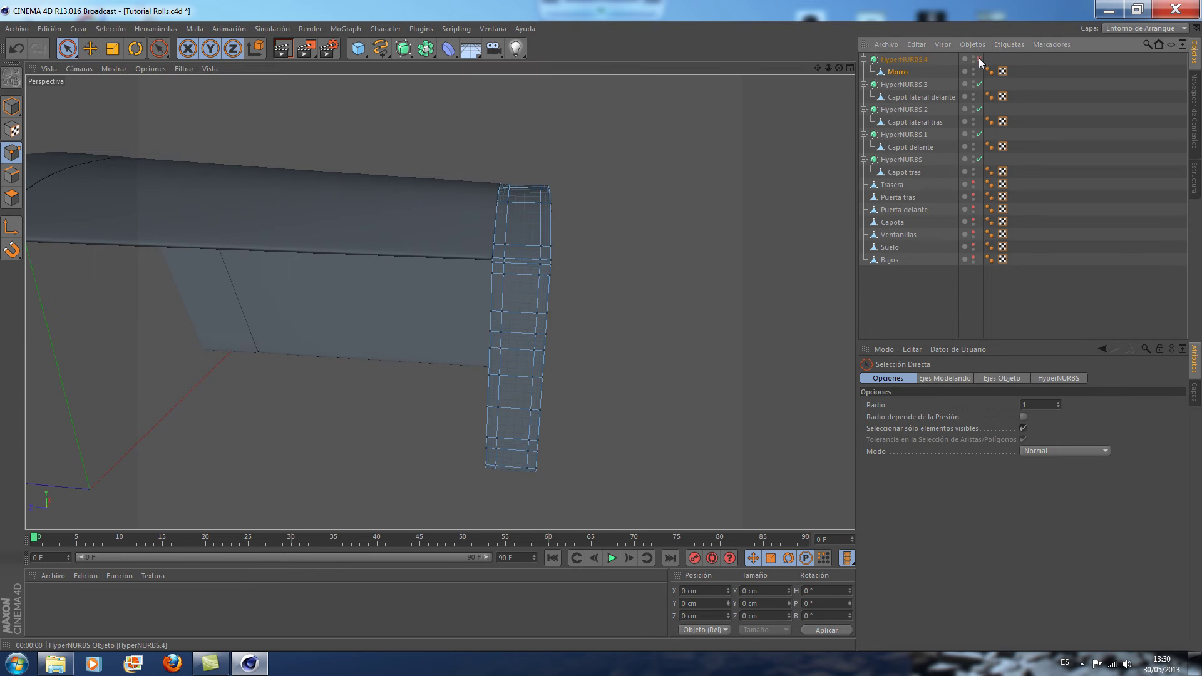
left_click_drag(839, 68, 808, 65)
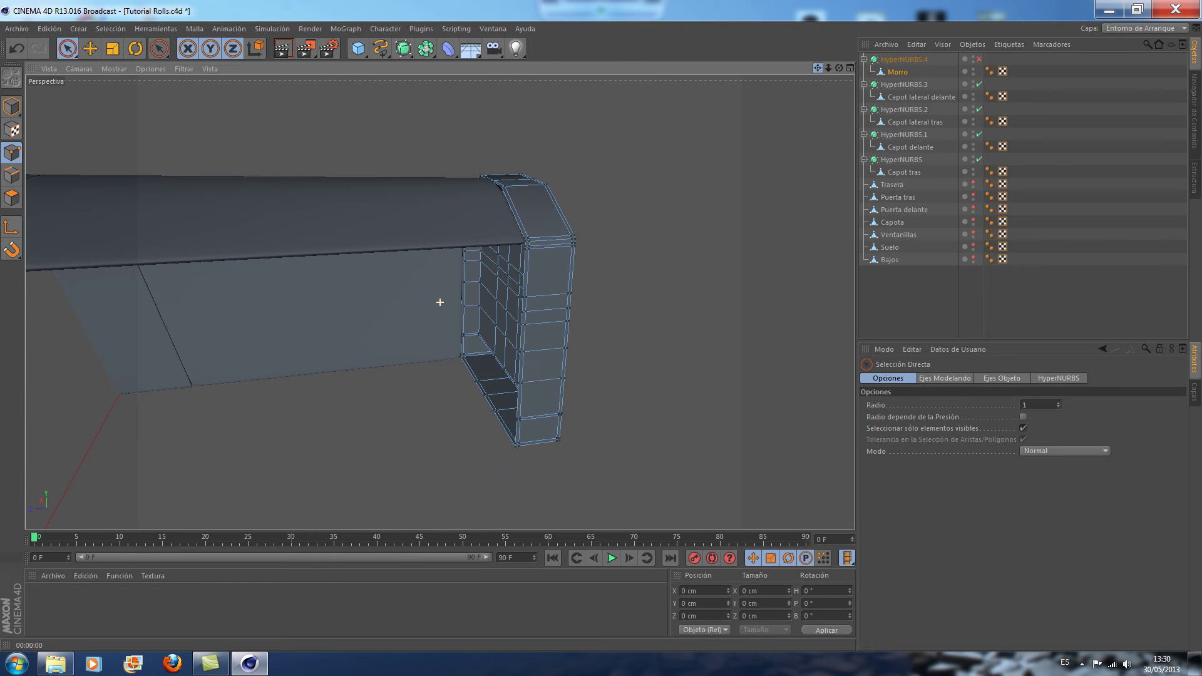
scroll(618, 317, "up", 3)
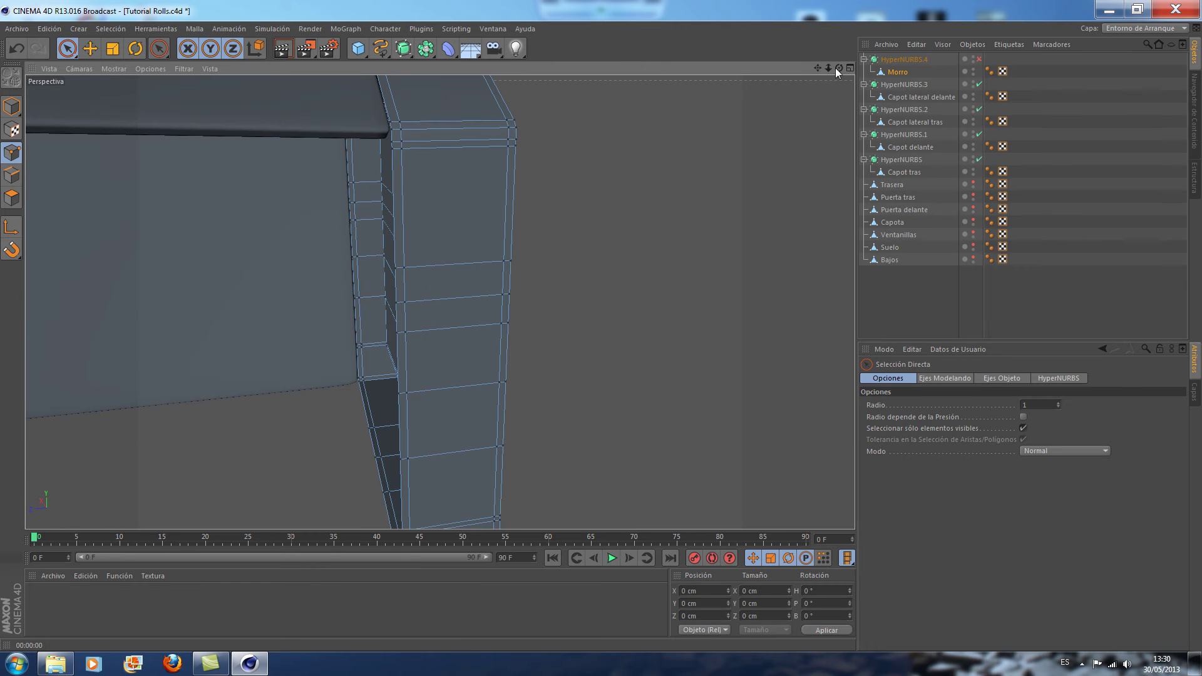
left_click_drag(838, 69, 437, 301)
In Edge mode, loop-select the open border of the panel's hole
left_click(11, 175)
left_click(114, 30)
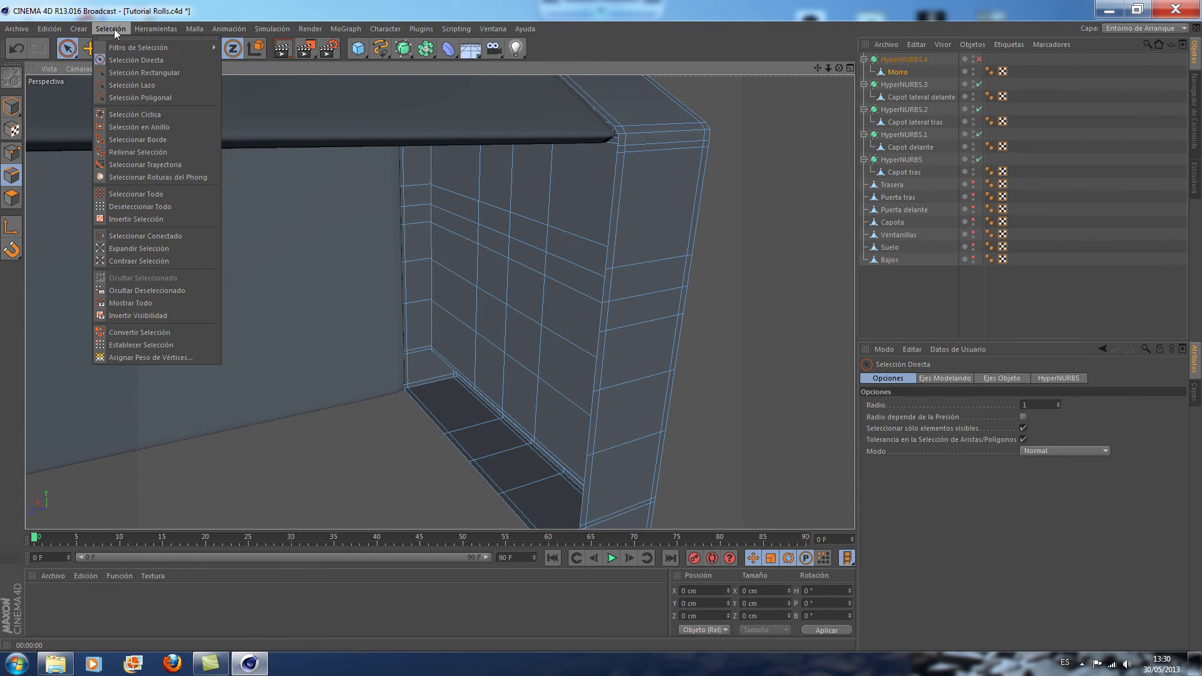
left_click(141, 113)
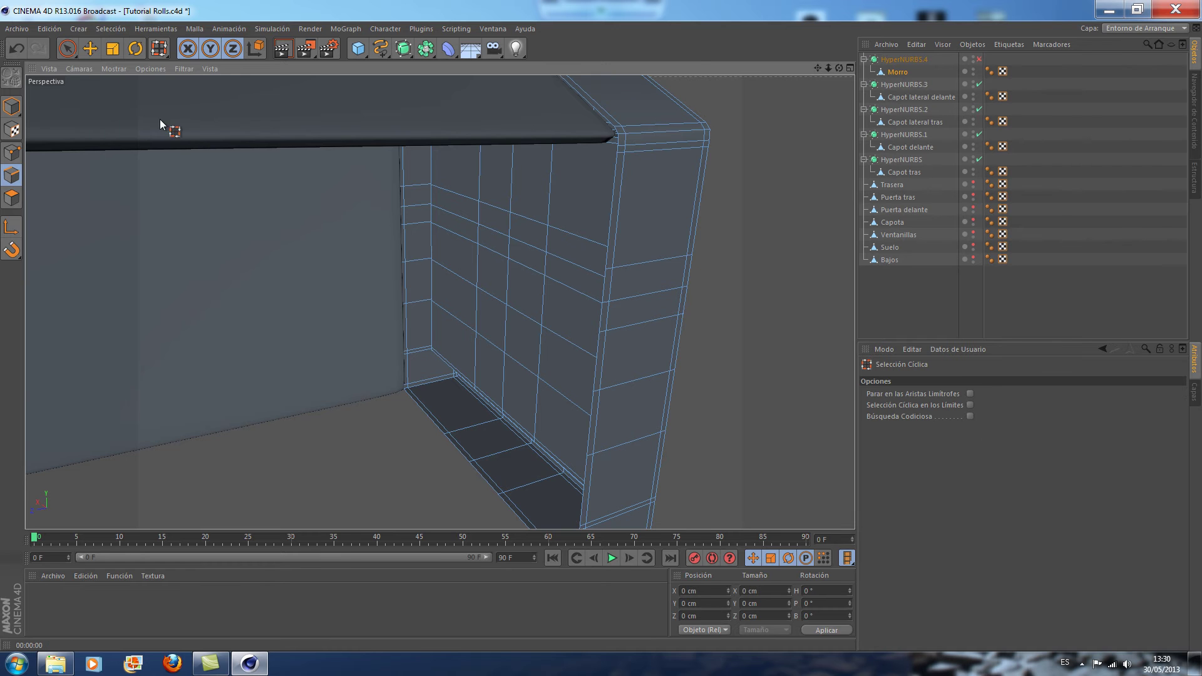
left_click(613, 177)
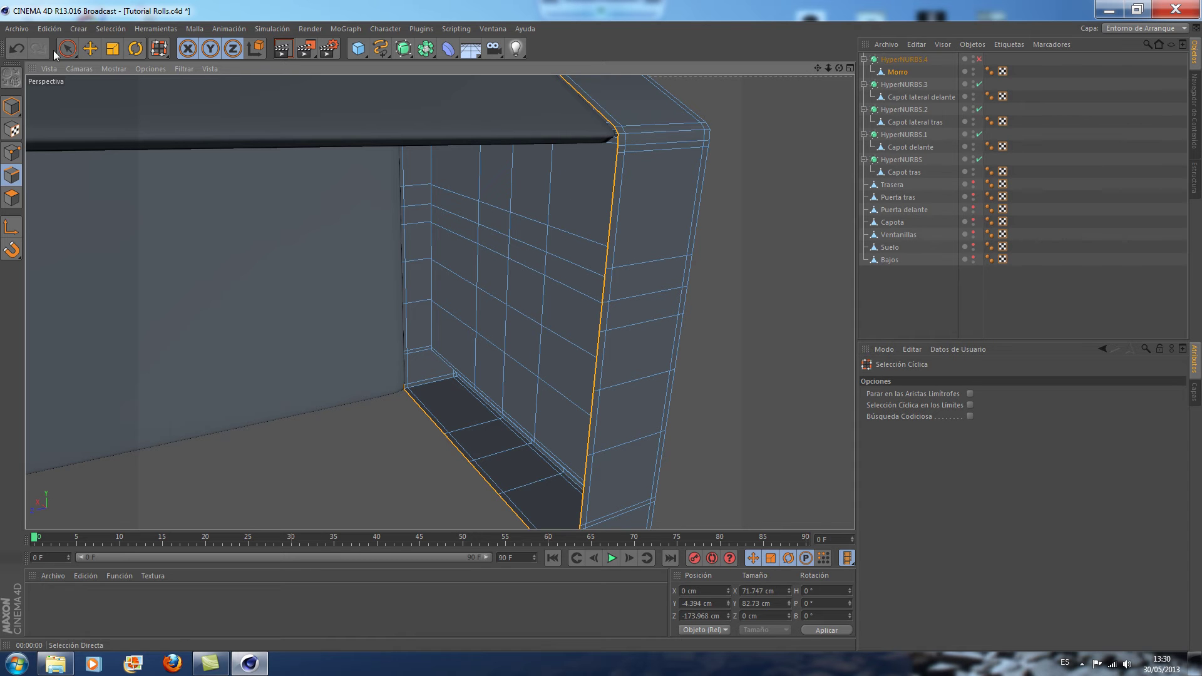
left_click_drag(67, 48, 106, 59)
In Polygon mode, cap the hole using Close Polygon Hole
left_click(11, 198)
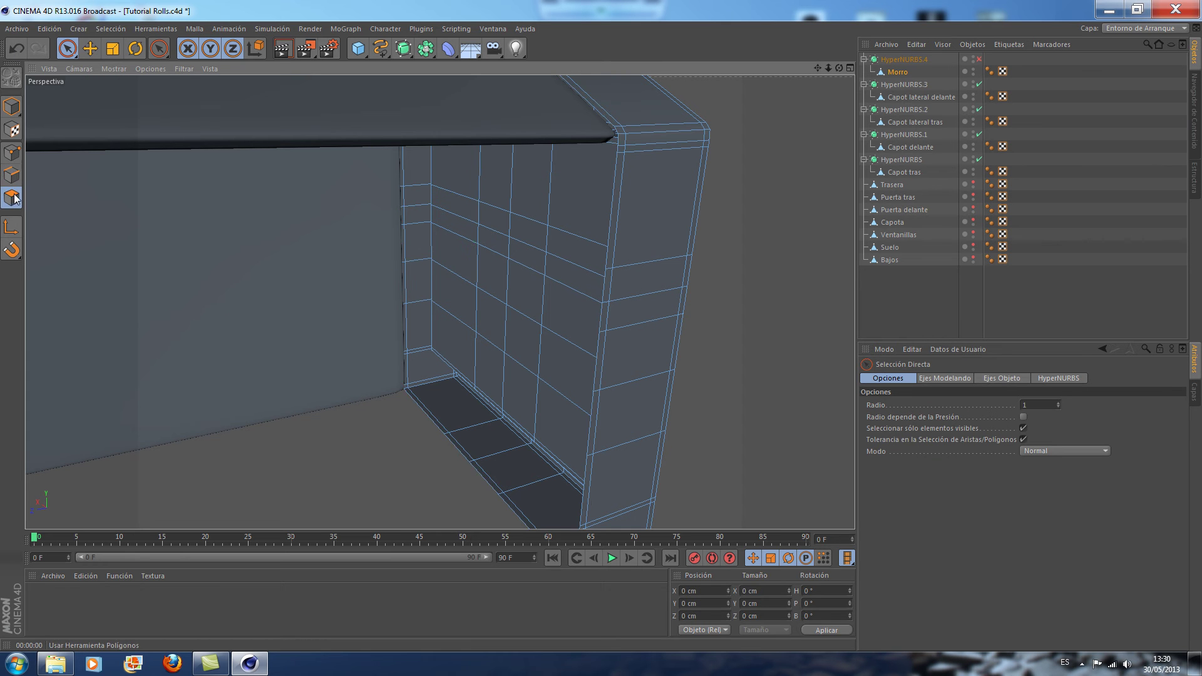
left_click(195, 28)
mouse_move(226, 76)
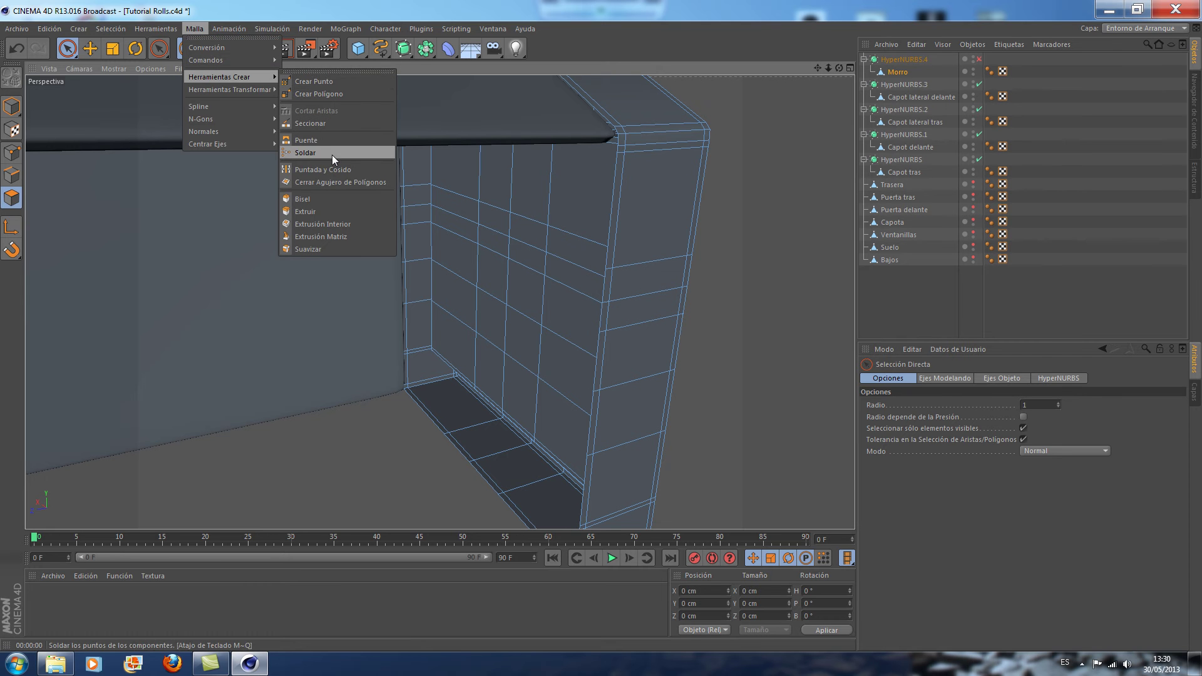
left_click(333, 182)
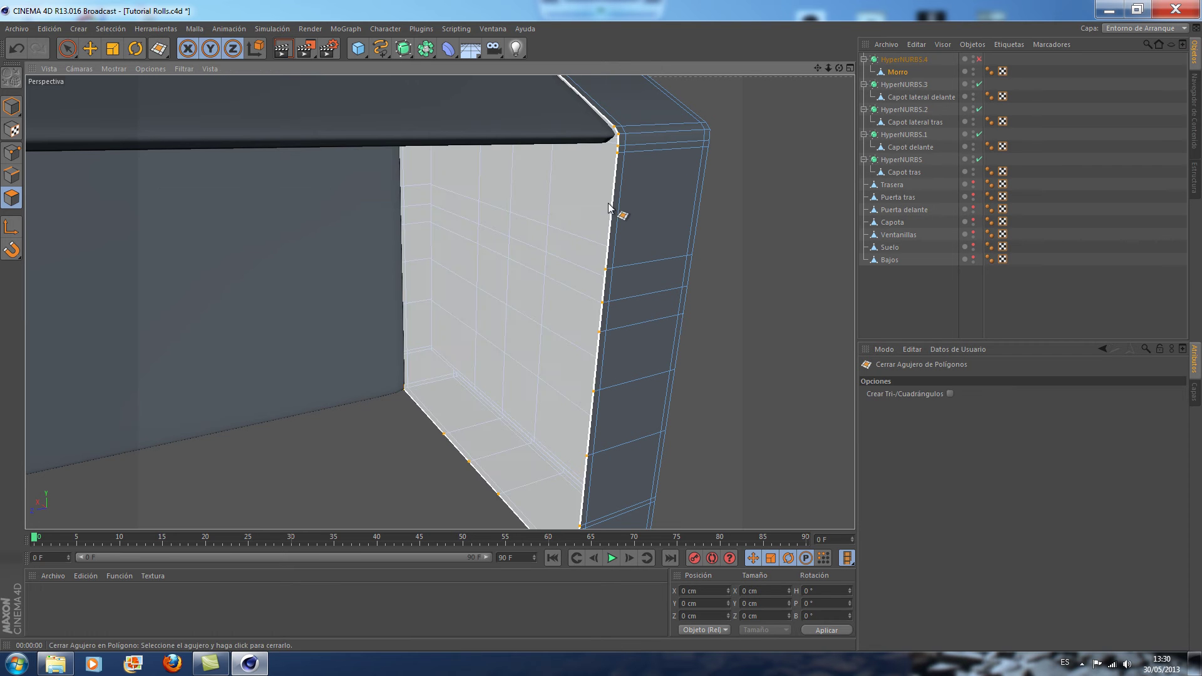
left_click(609, 207)
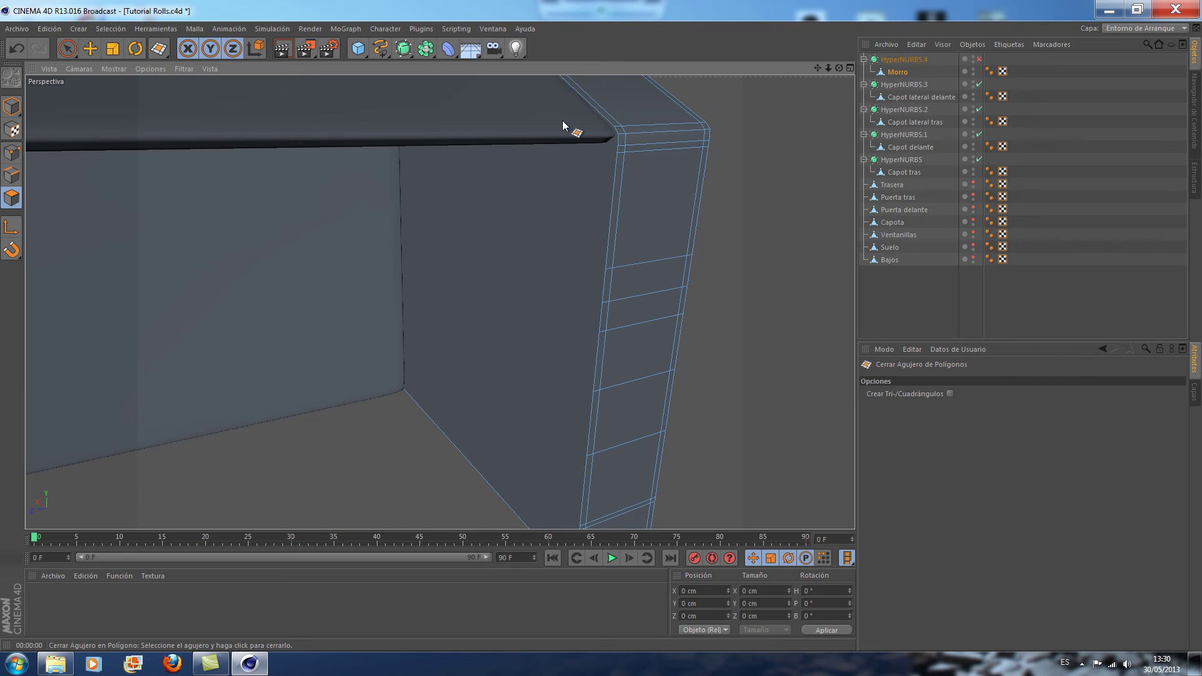
left_click(65, 47)
left_click(113, 60)
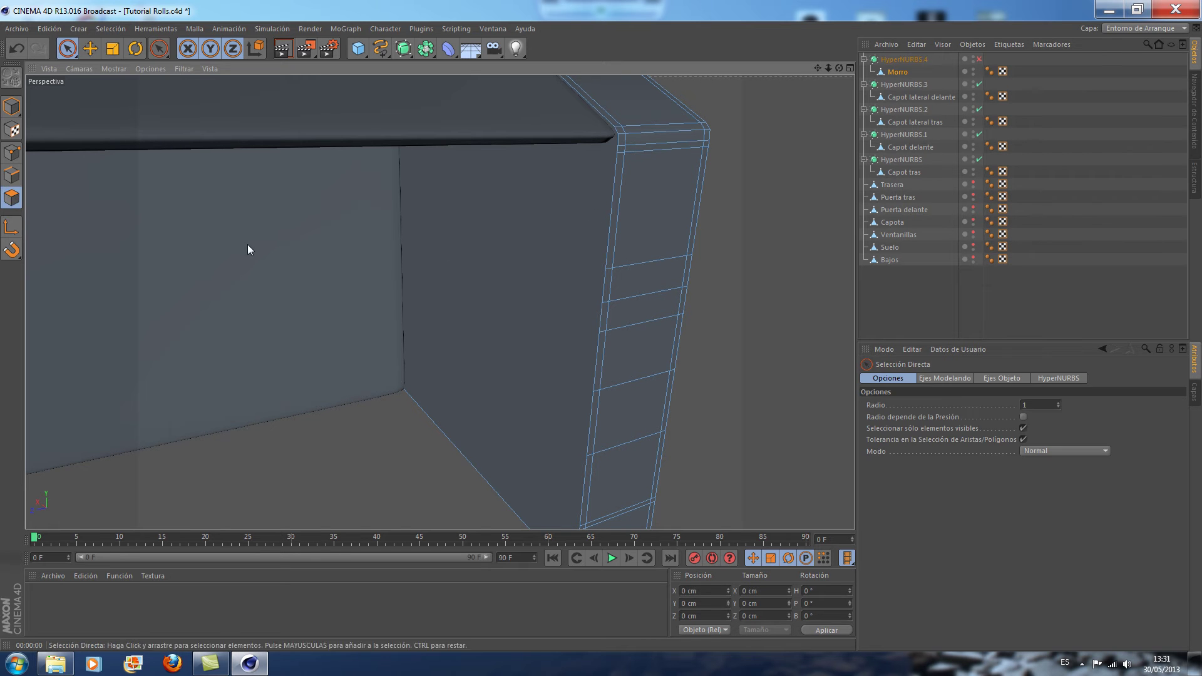
Inset the filled panel face with Inner Extrude, 2 subdivisions, then deselect it
left_click(521, 254)
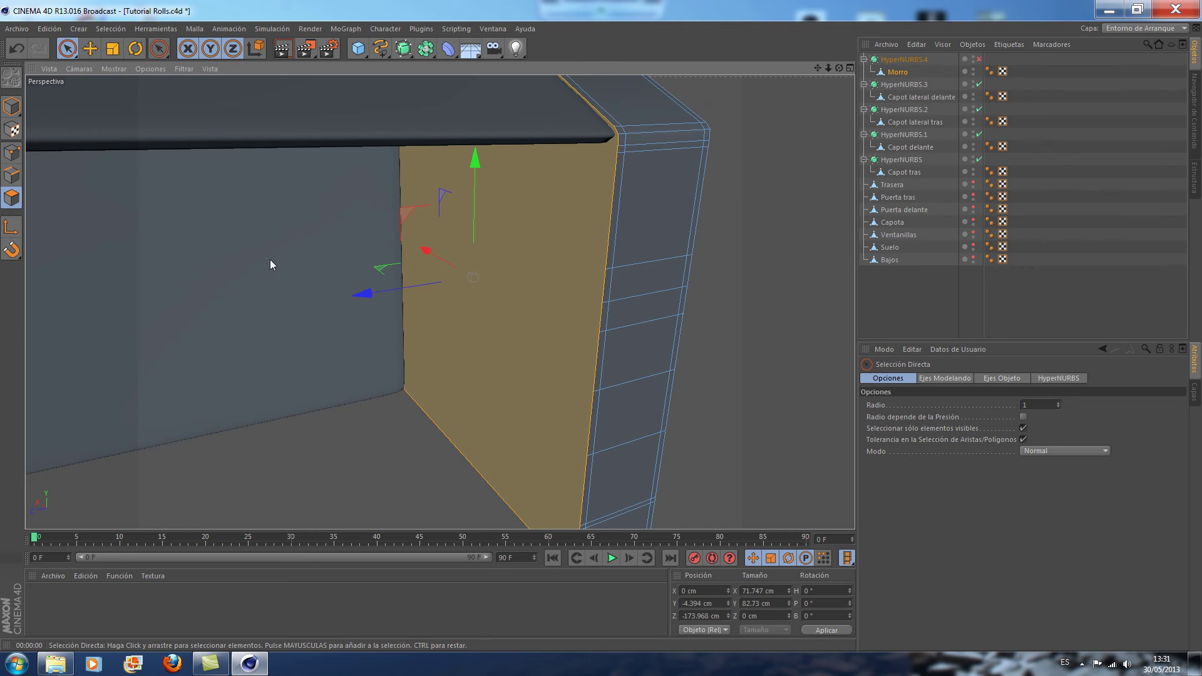
left_click(163, 50)
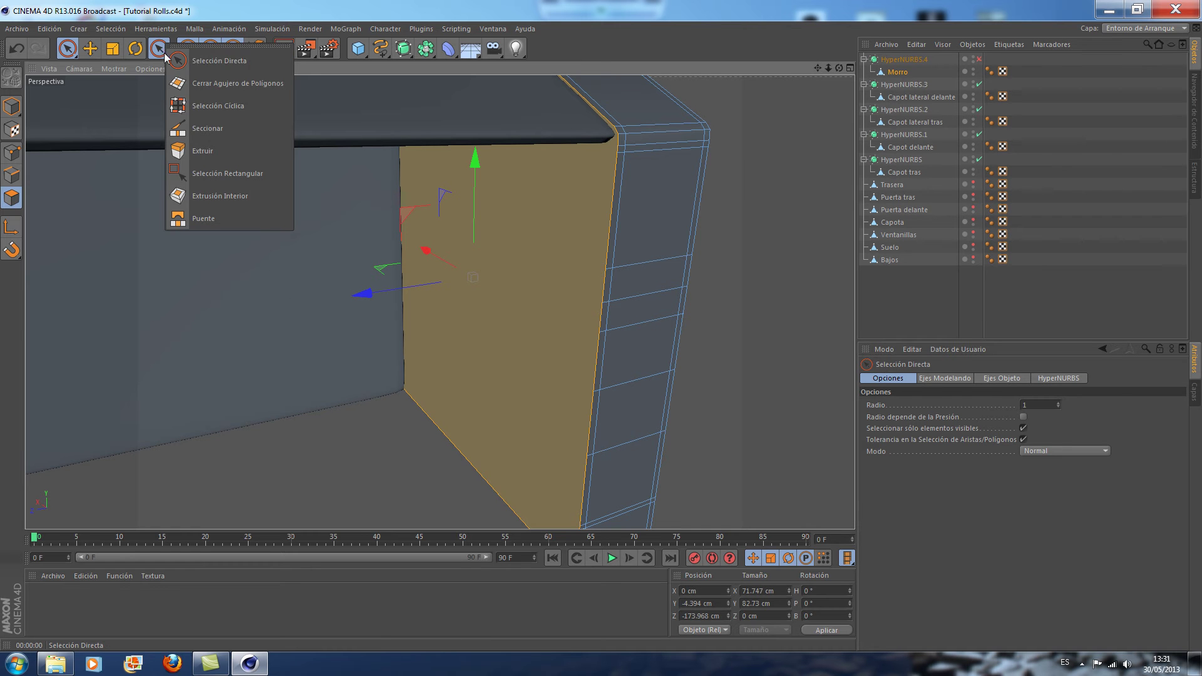
left_click(213, 196)
left_click(311, 335)
left_click_drag(501, 313, 539, 313)
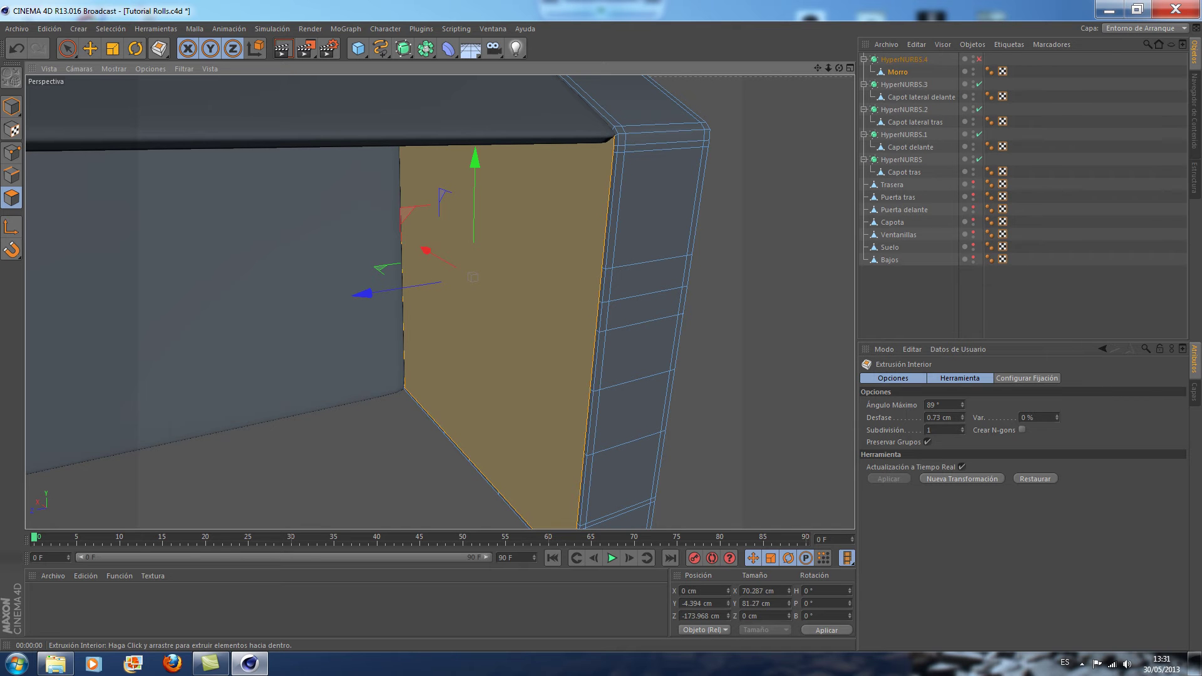
left_click_drag(376, 361, 379, 360)
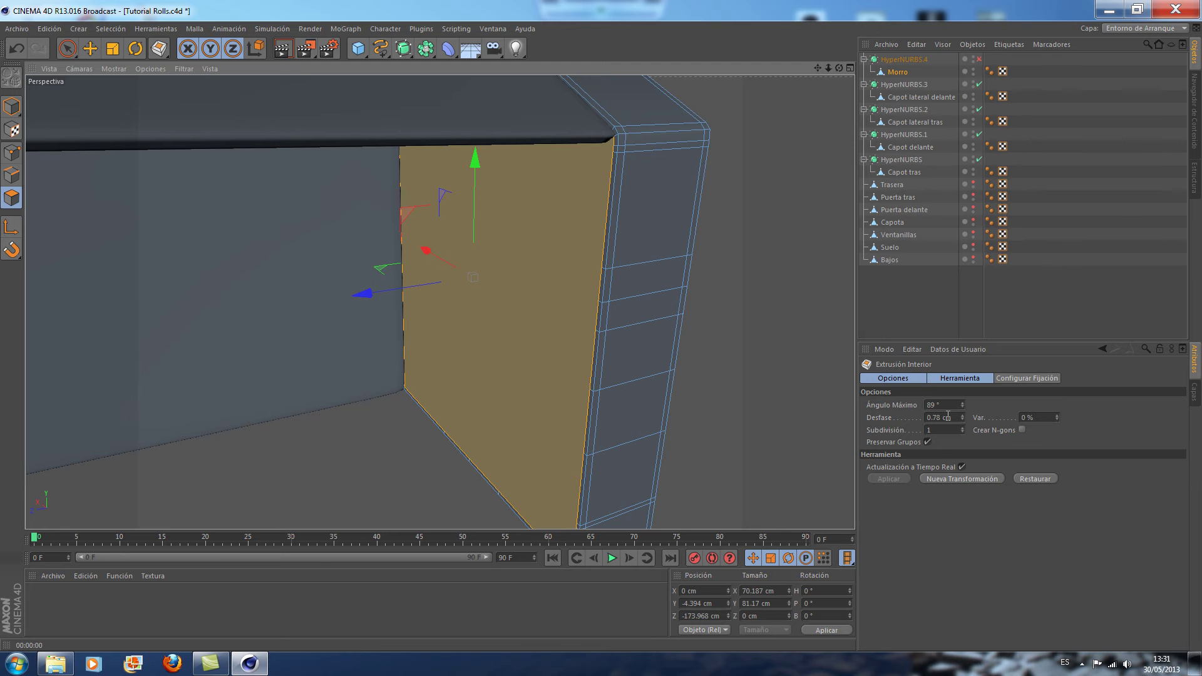
left_click_drag(948, 418, 926, 419)
type("1")
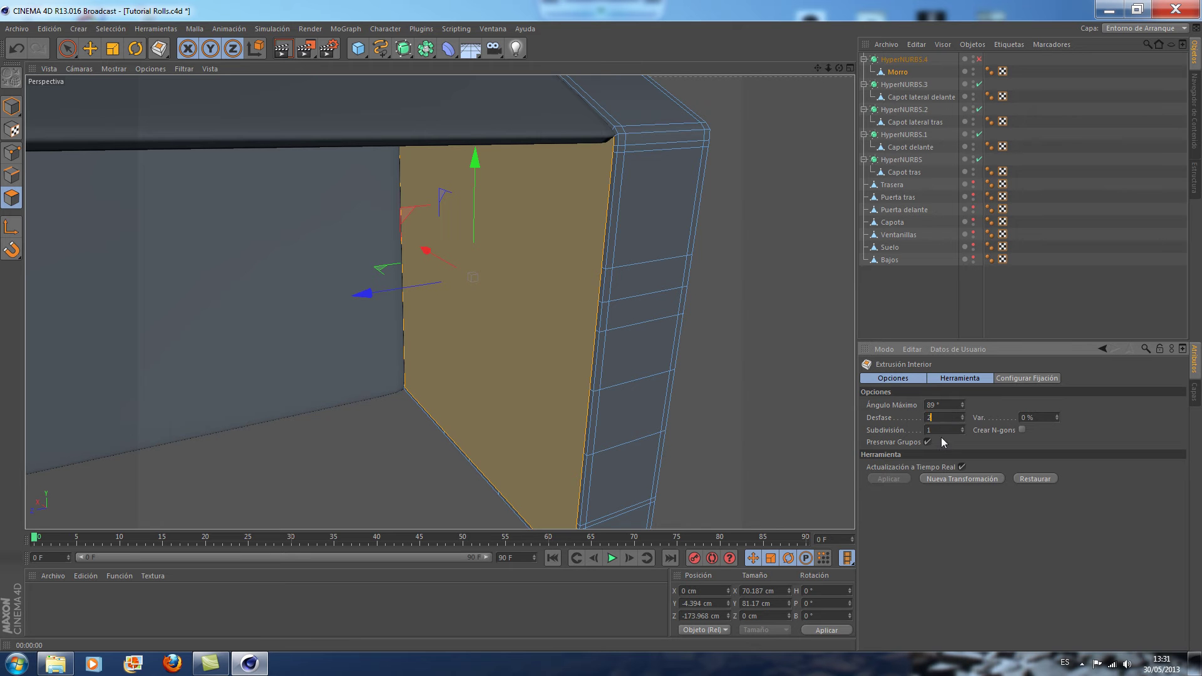
left_click(963, 429)
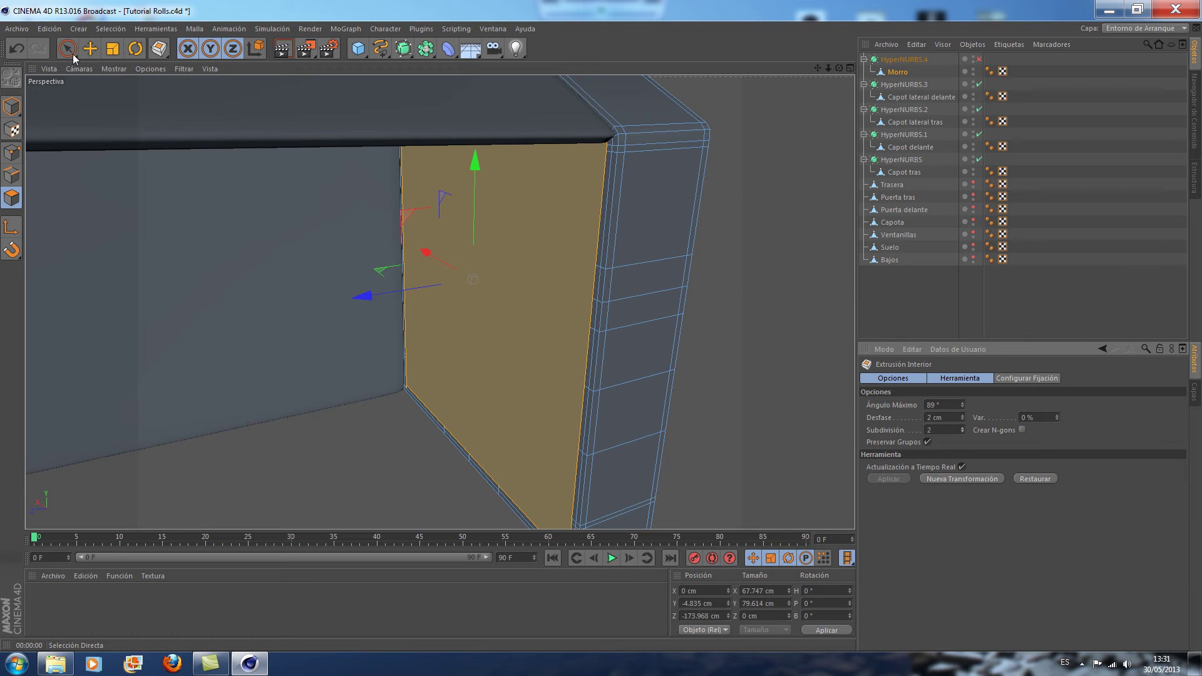
key("ctrl+shift+a")
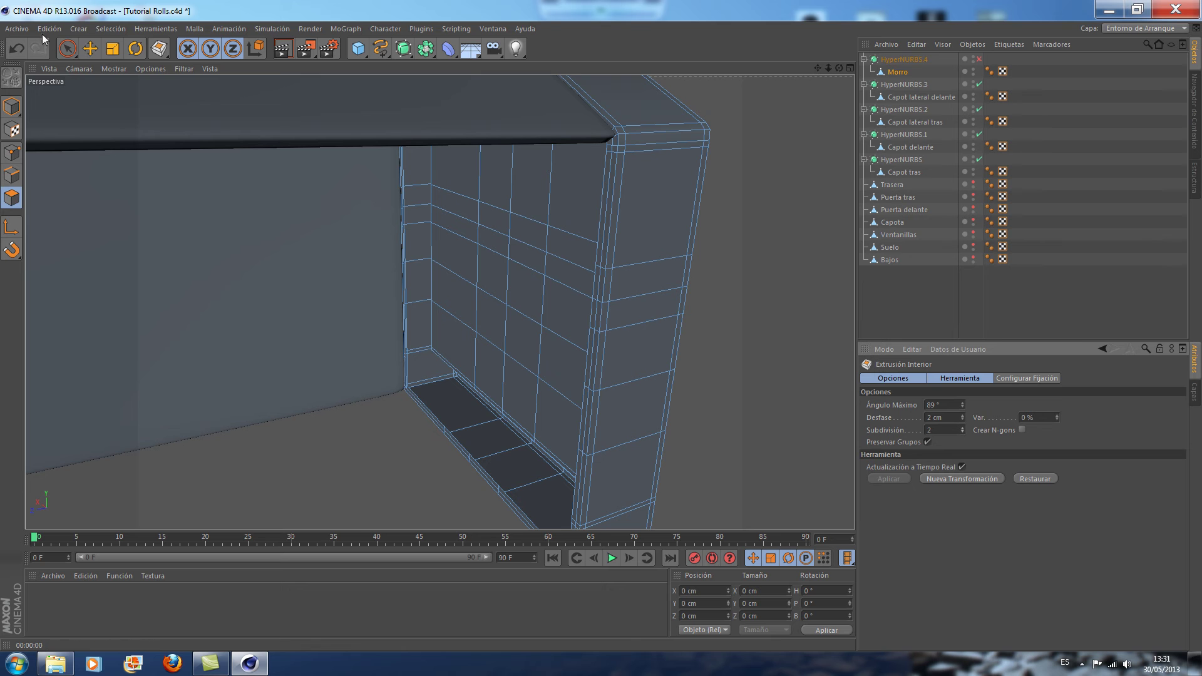
left_click(67, 50)
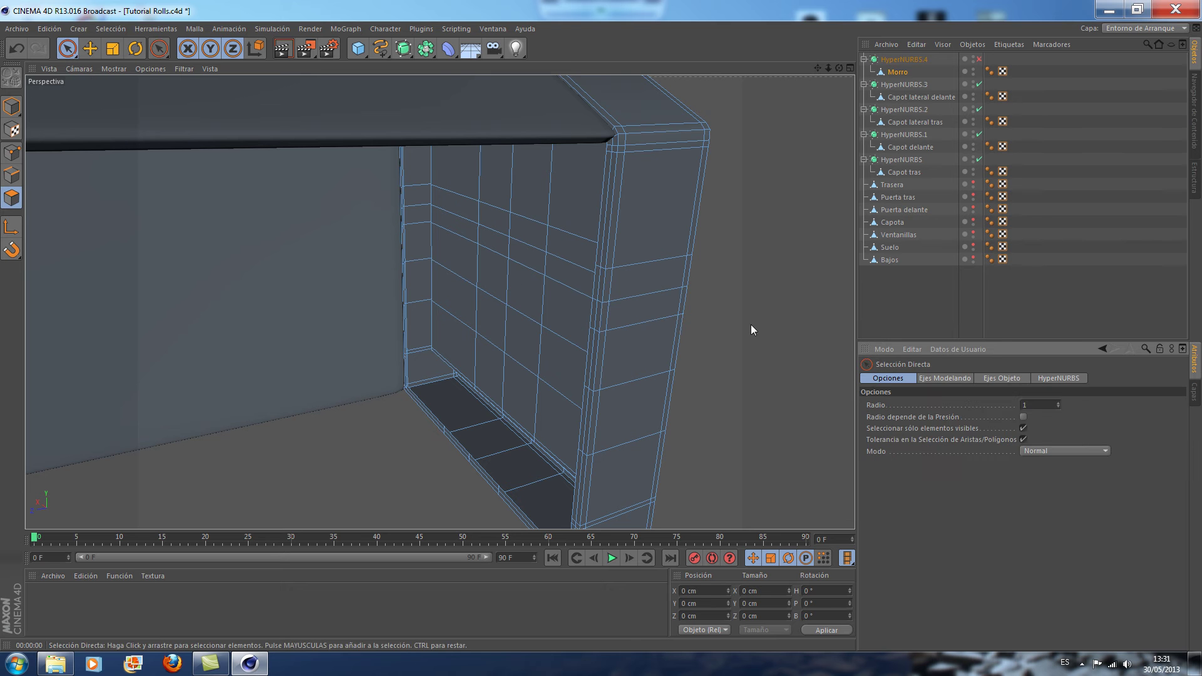
Undo the first inset and redo the Inner Extrude at about 0.86 cm
scroll(751, 325, "down", 2)
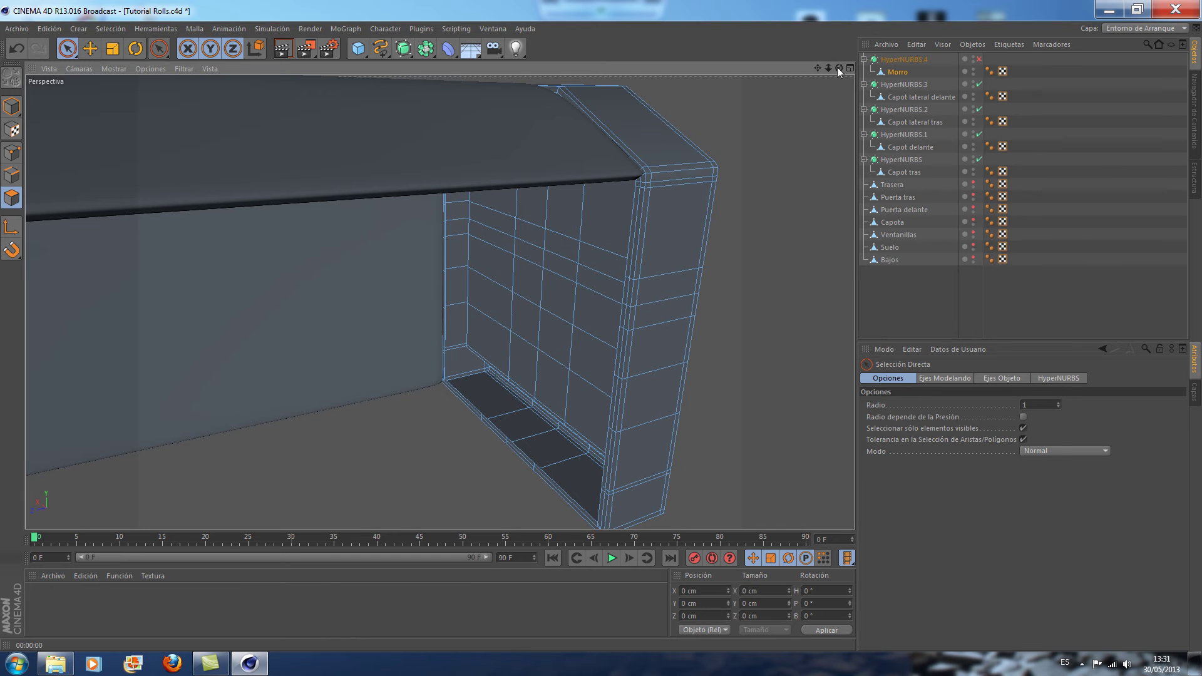
left_click_drag(839, 67, 815, 69)
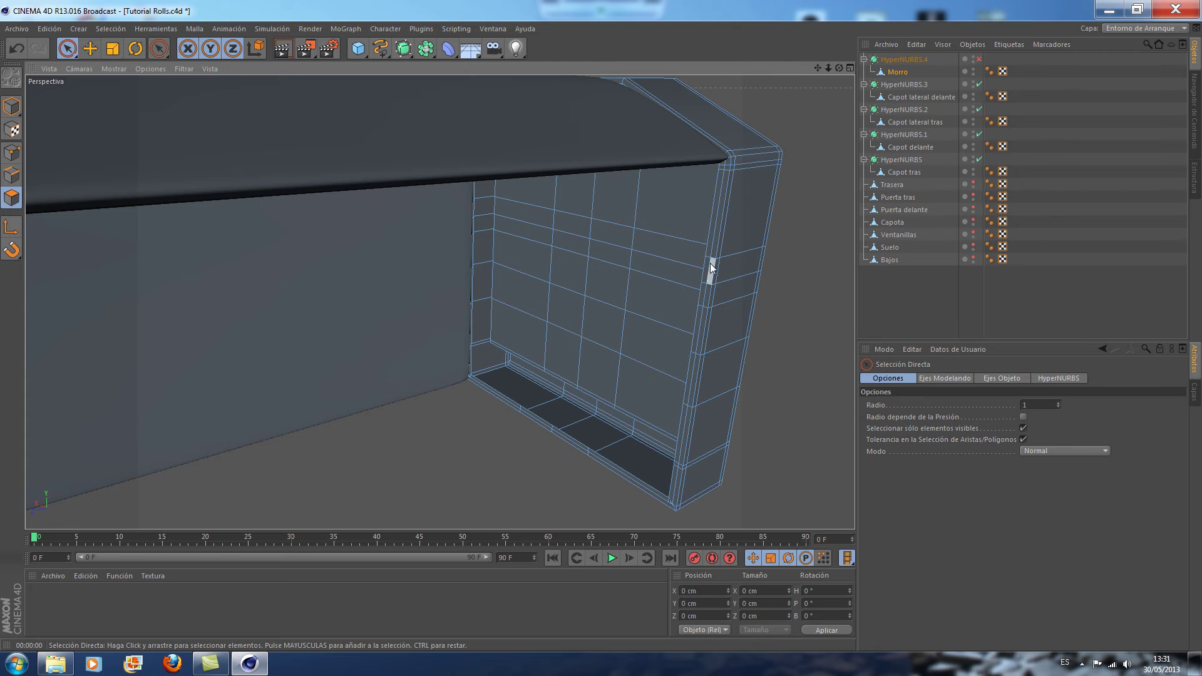
left_click(19, 51)
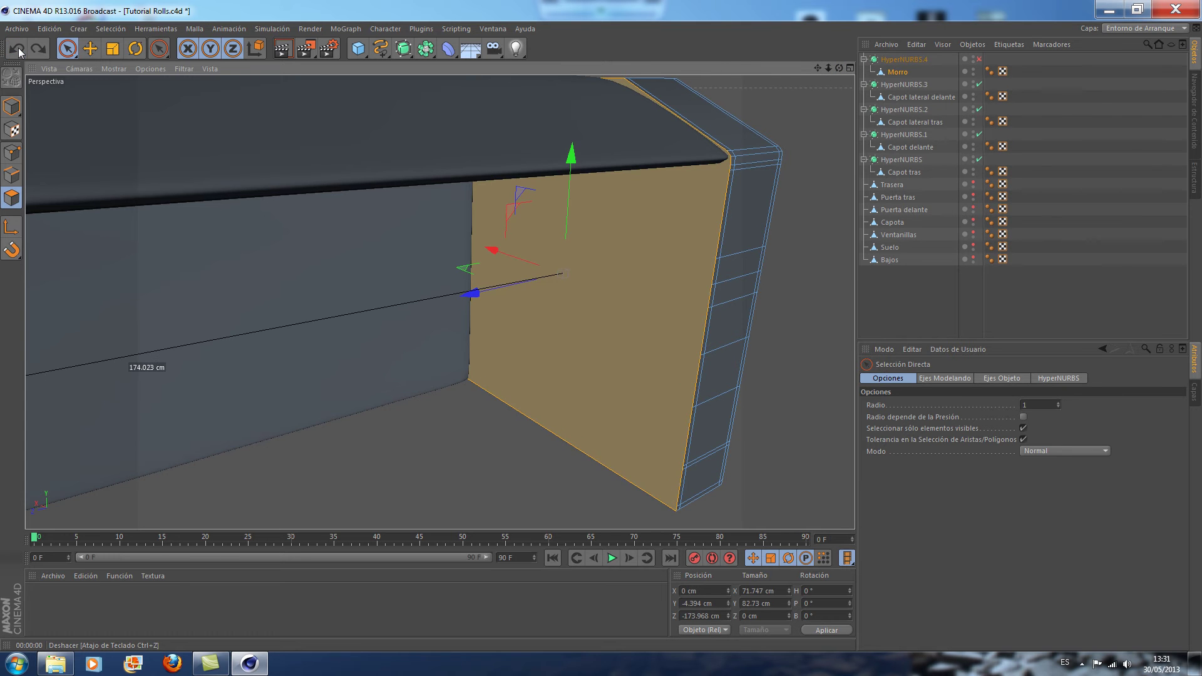
scroll(726, 323, "up", 2)
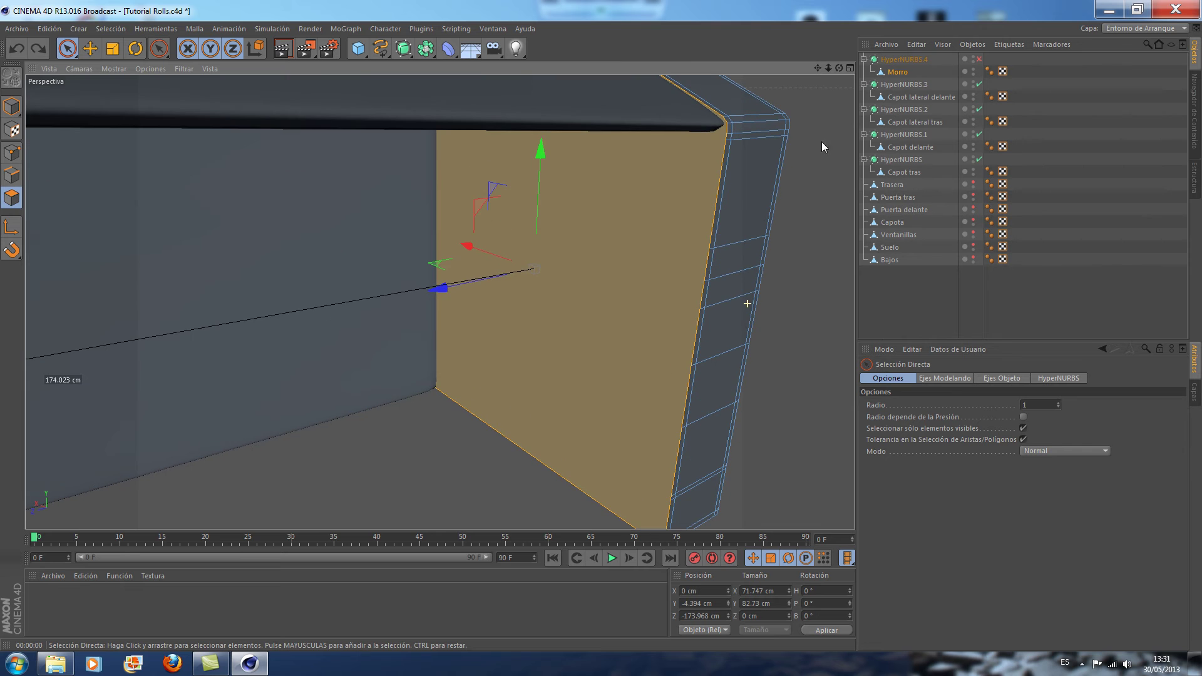
left_click_drag(818, 68, 607, 530)
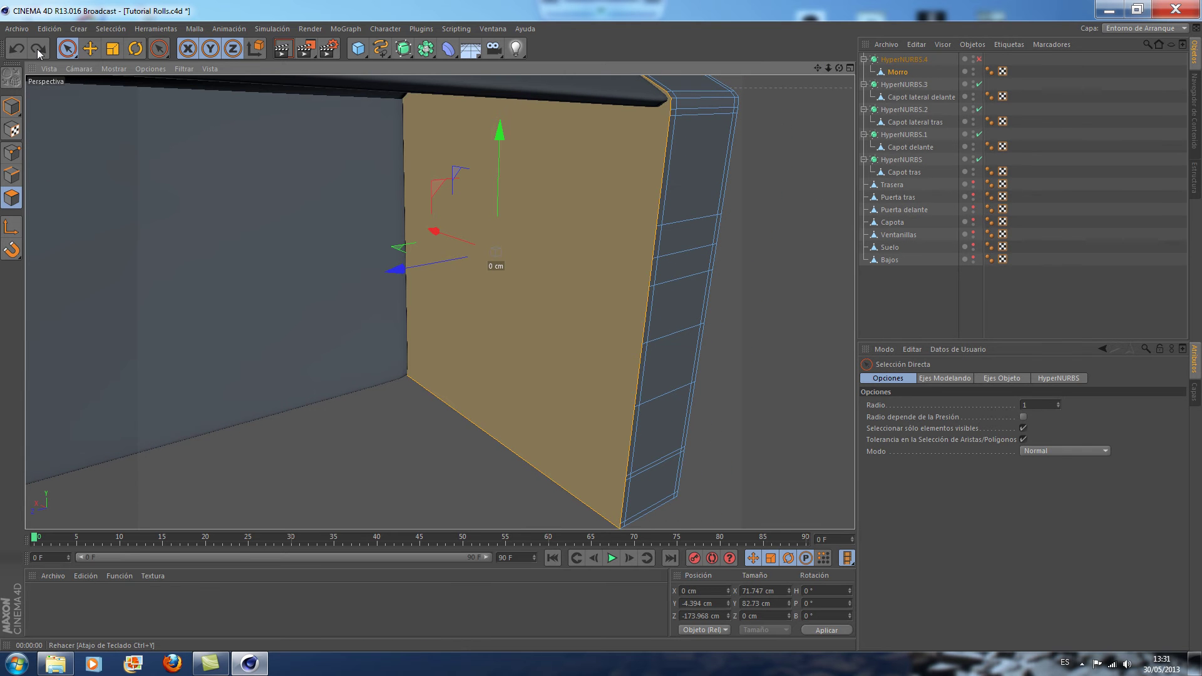
left_click(36, 49)
left_click(18, 48)
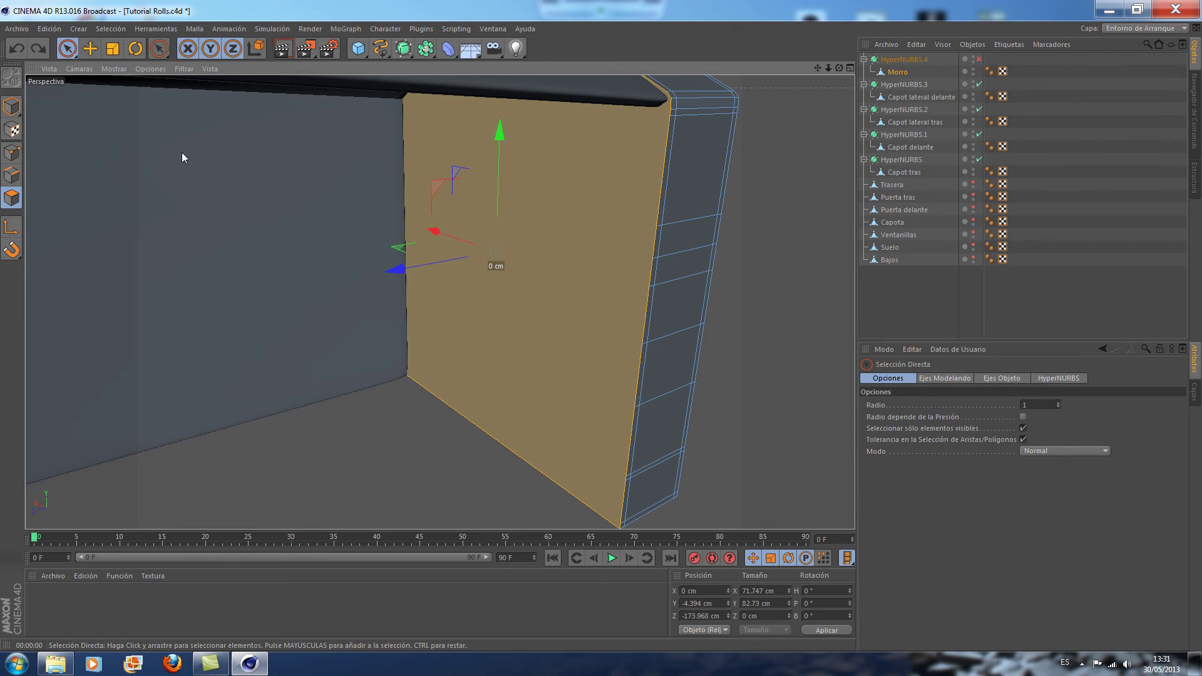
left_click(157, 51)
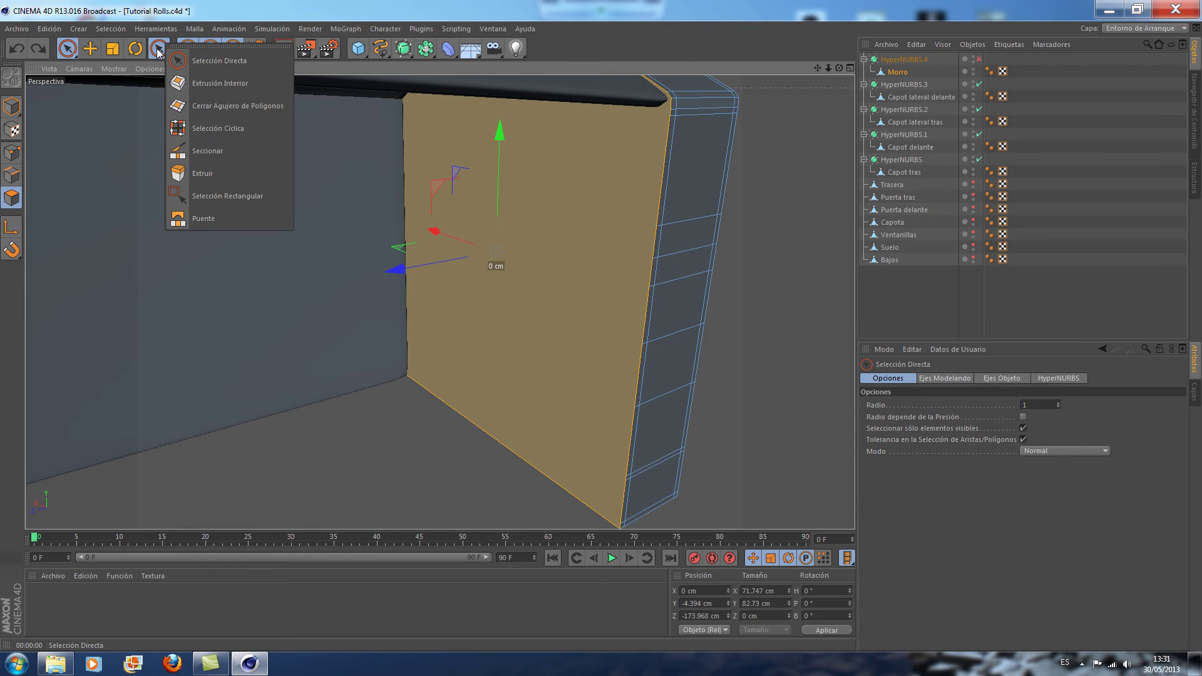
left_click(207, 88)
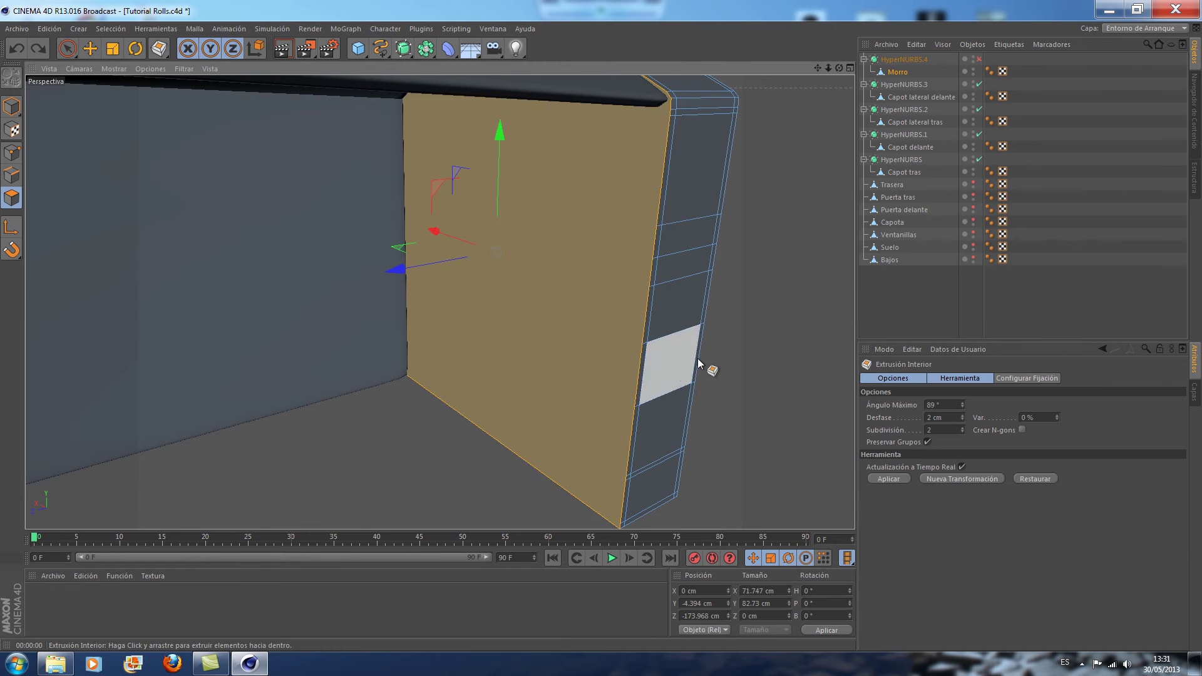
left_click_drag(345, 448, 358, 448)
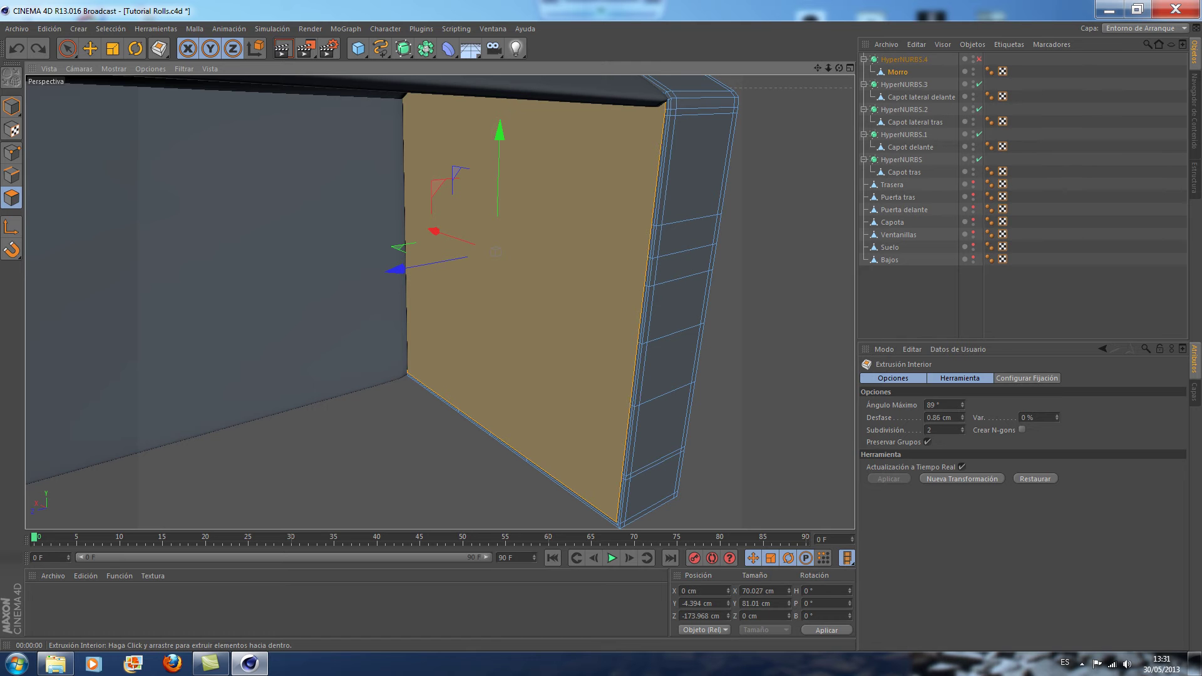
left_click_drag(360, 448, 369, 454)
key("ctrl+shift+a")
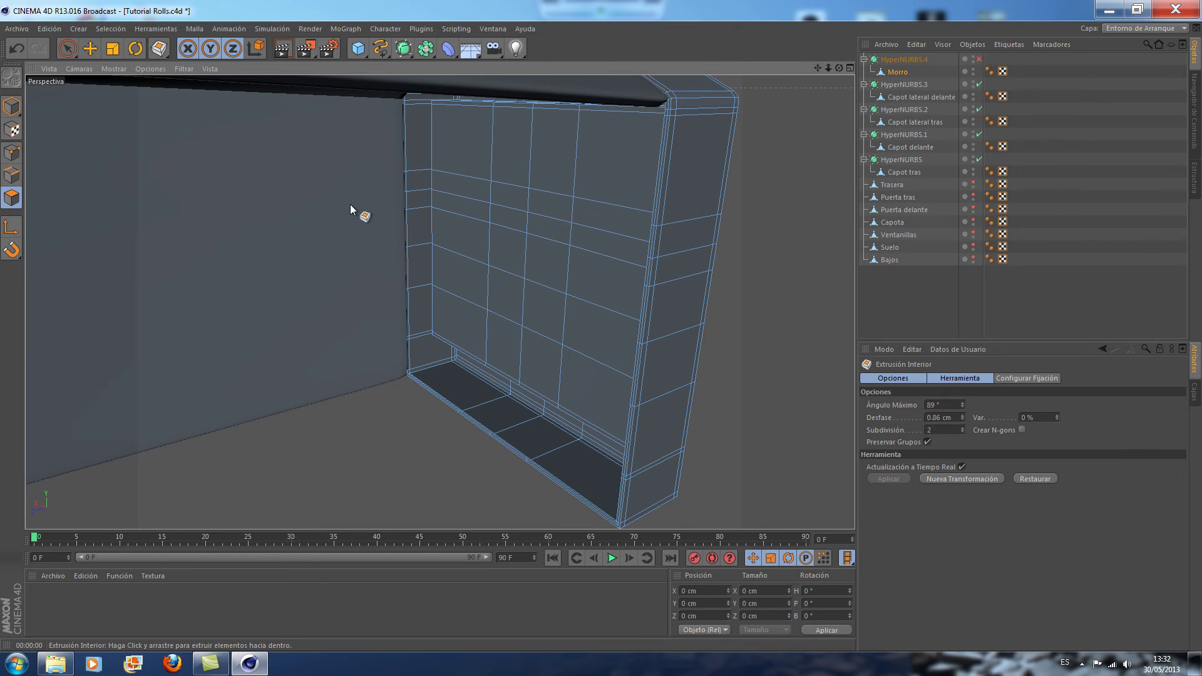
left_click_drag(67, 49, 93, 60)
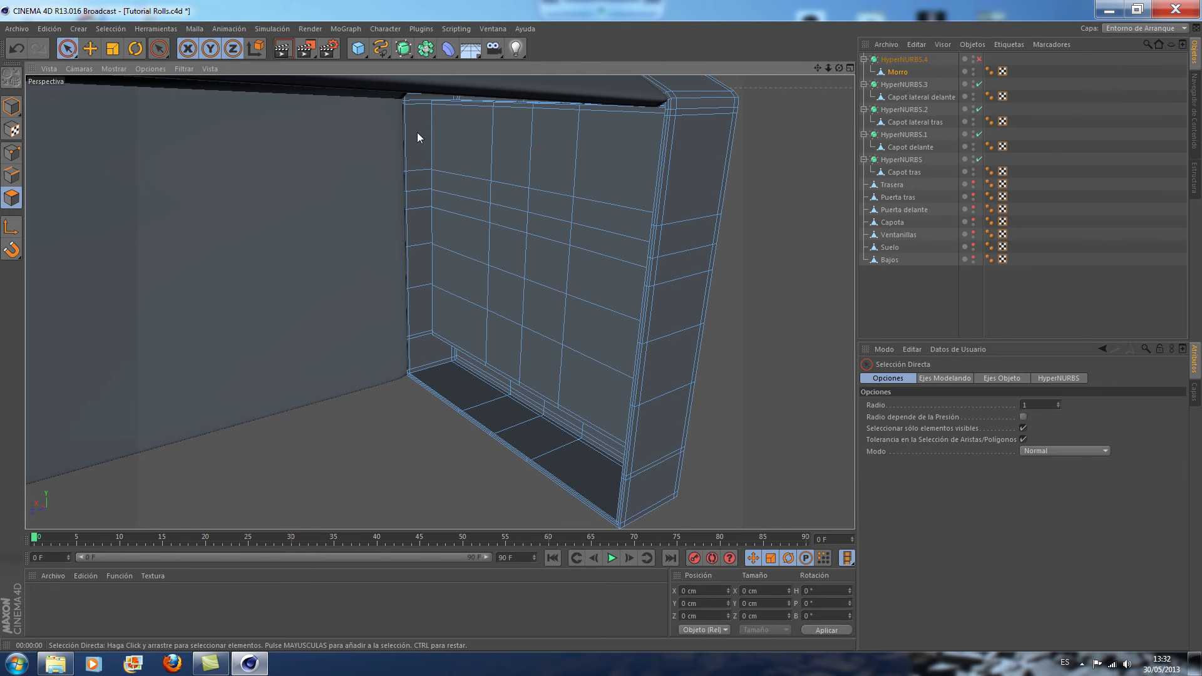
left_click_drag(417, 132, 476, 188, "alt")
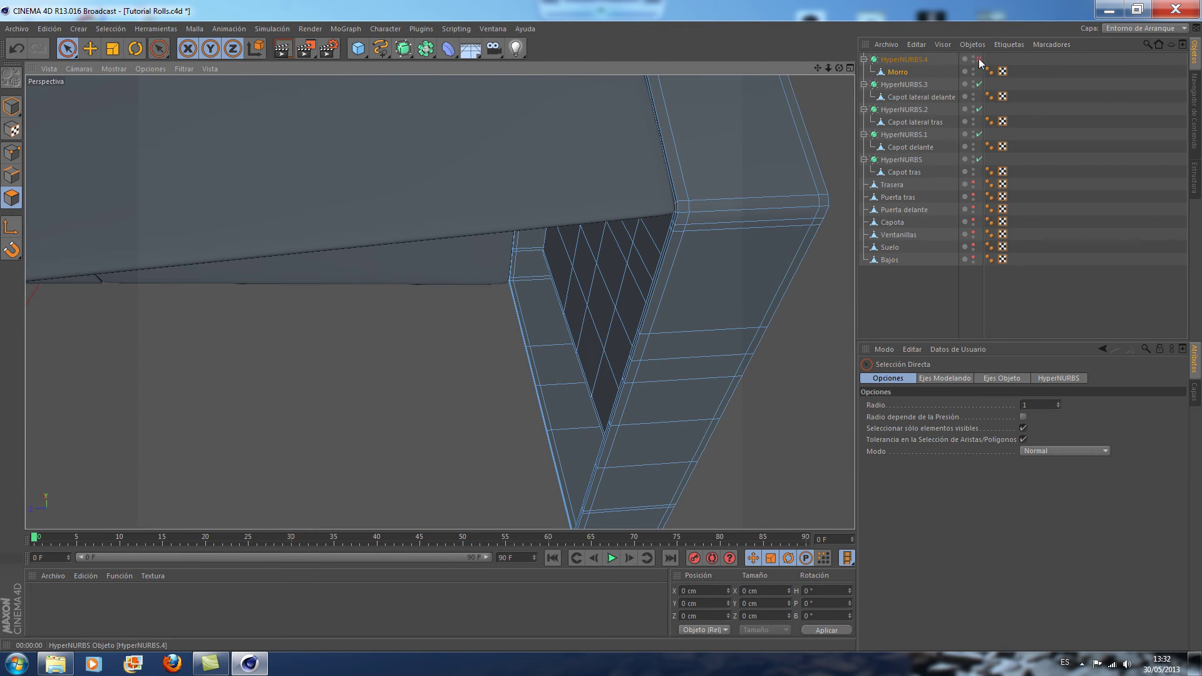
left_click(980, 59)
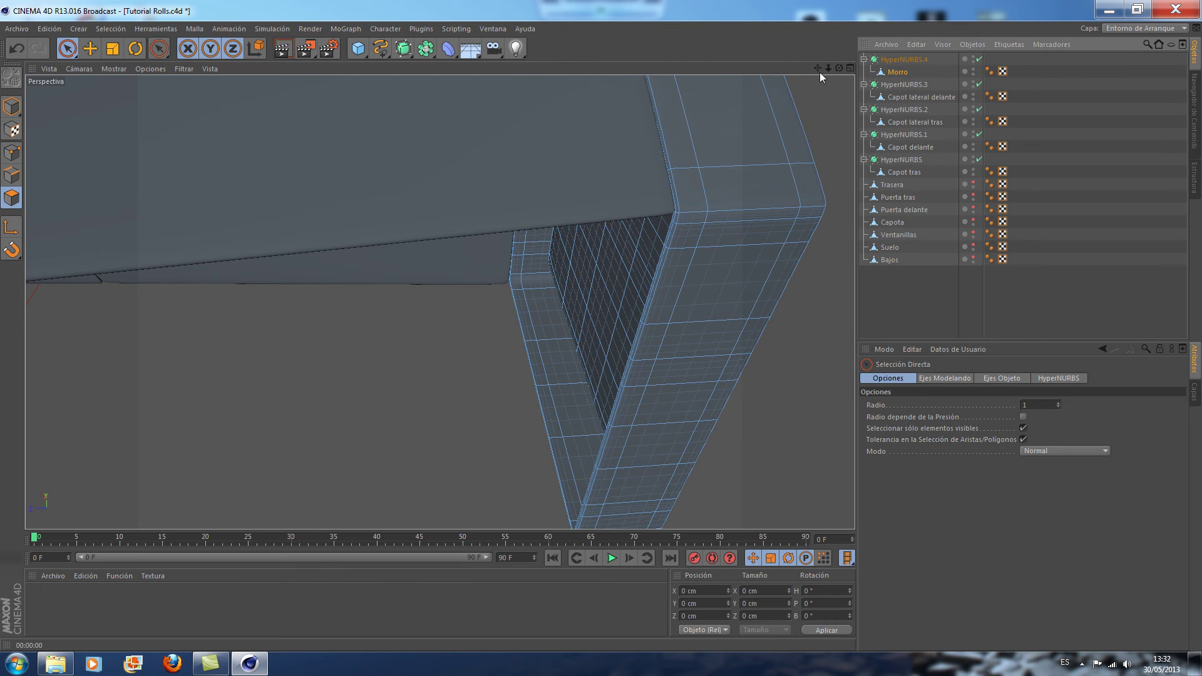
left_click_drag(820, 69, 760, 154)
left_click_drag(840, 69, 840, 70)
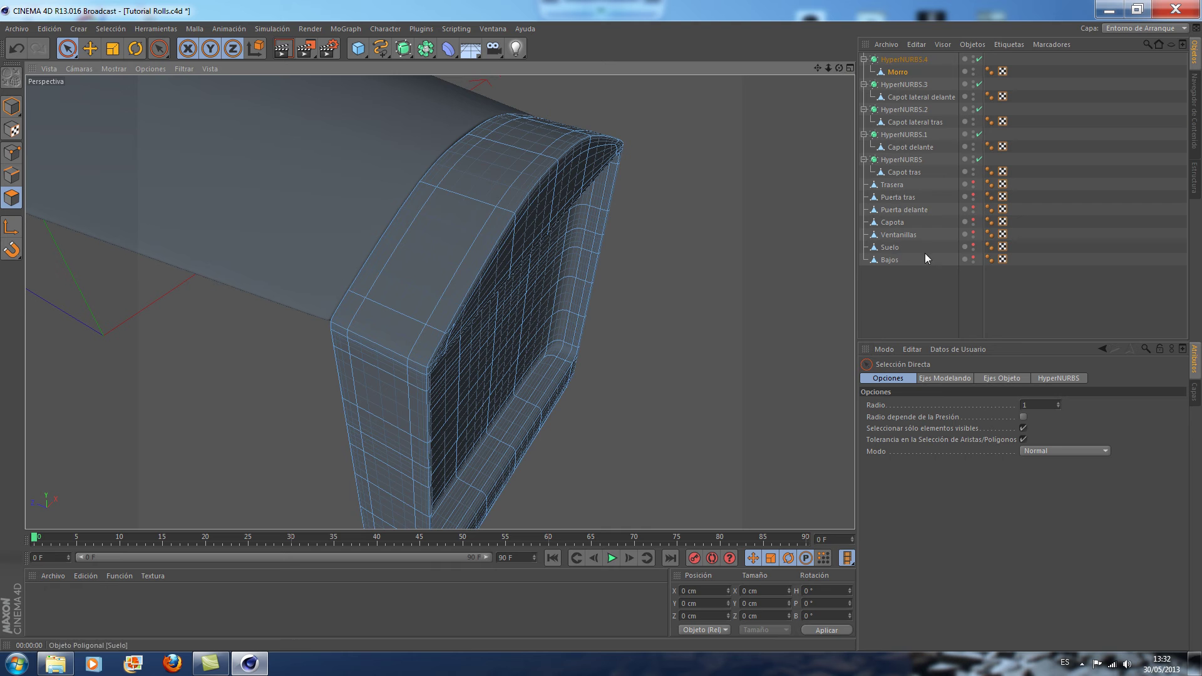
left_click(882, 280)
left_click_drag(643, 243, 677, 233, "alt")
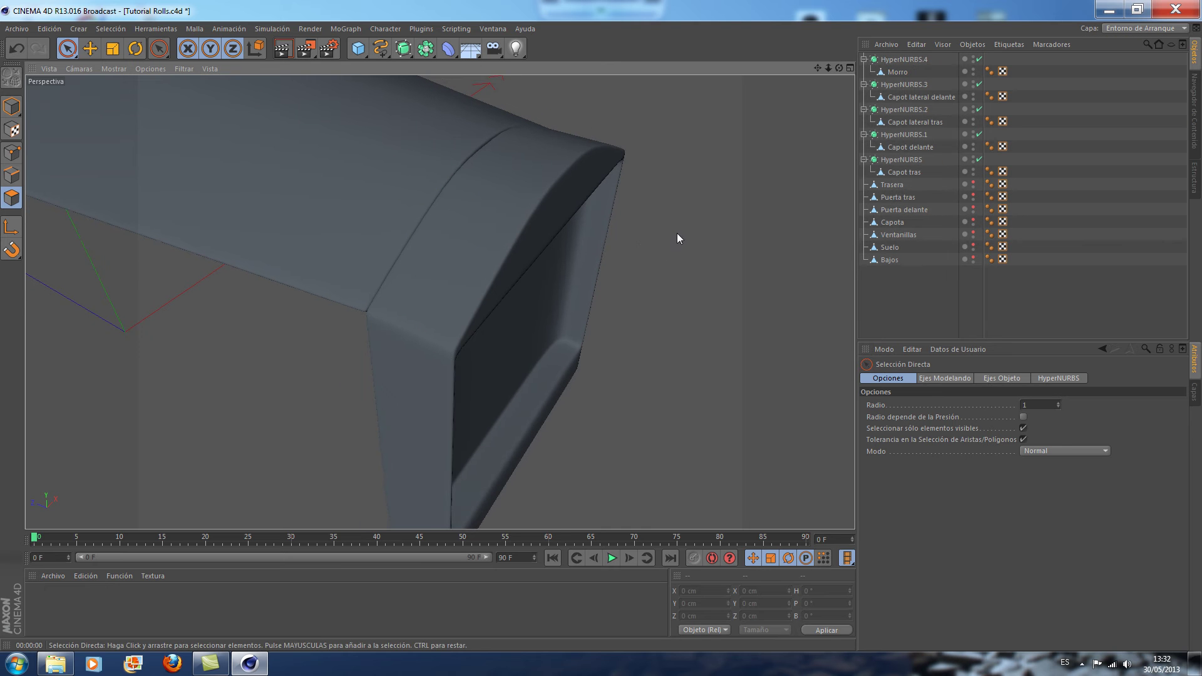
left_click_drag(840, 67, 443, 299)
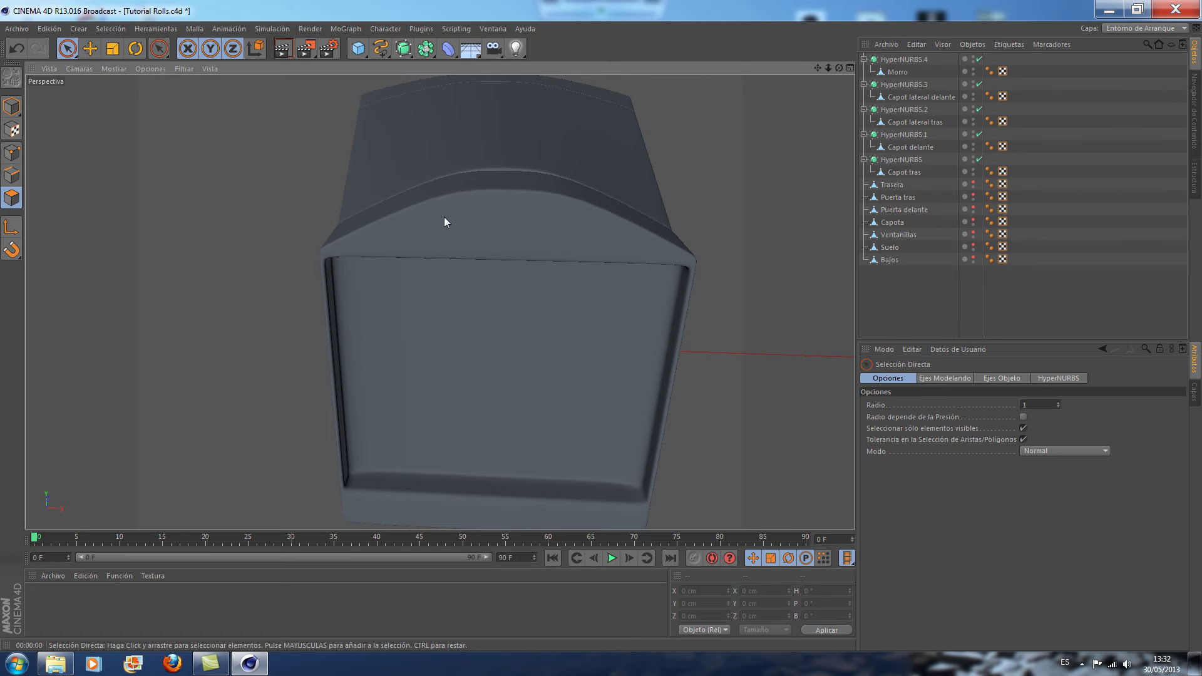
Select Morro, disable HyperNURBS.4, switch to Points mode and pick the Seccionar knife
left_click(898, 72)
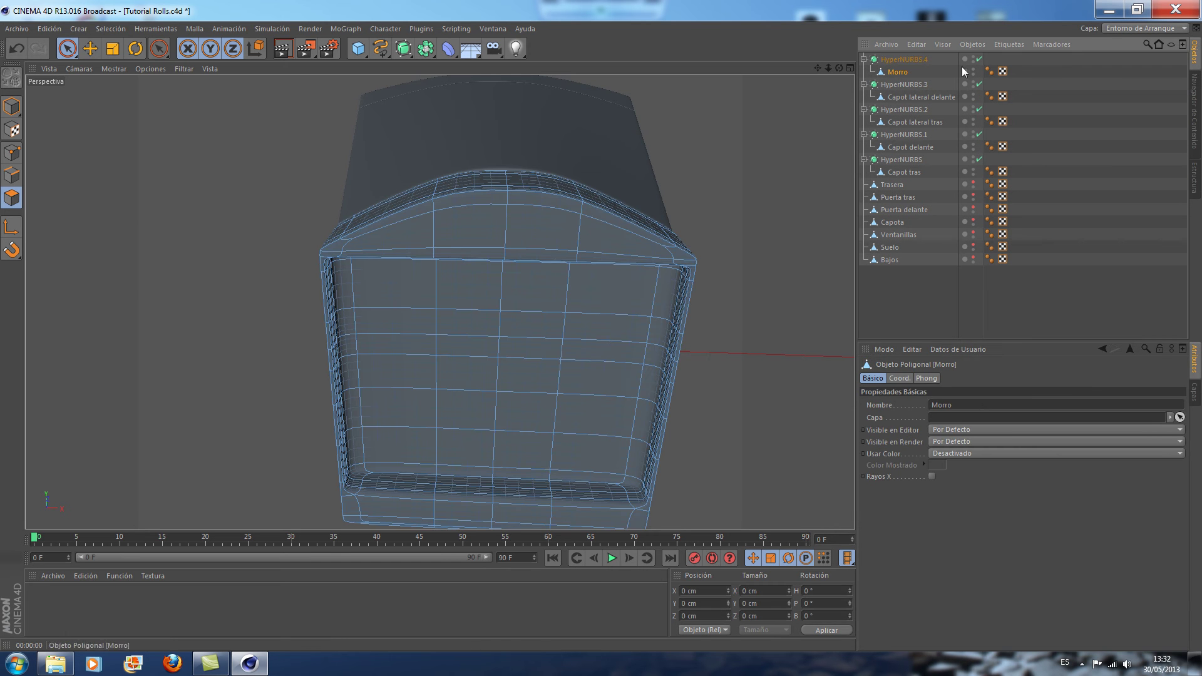
left_click(980, 59)
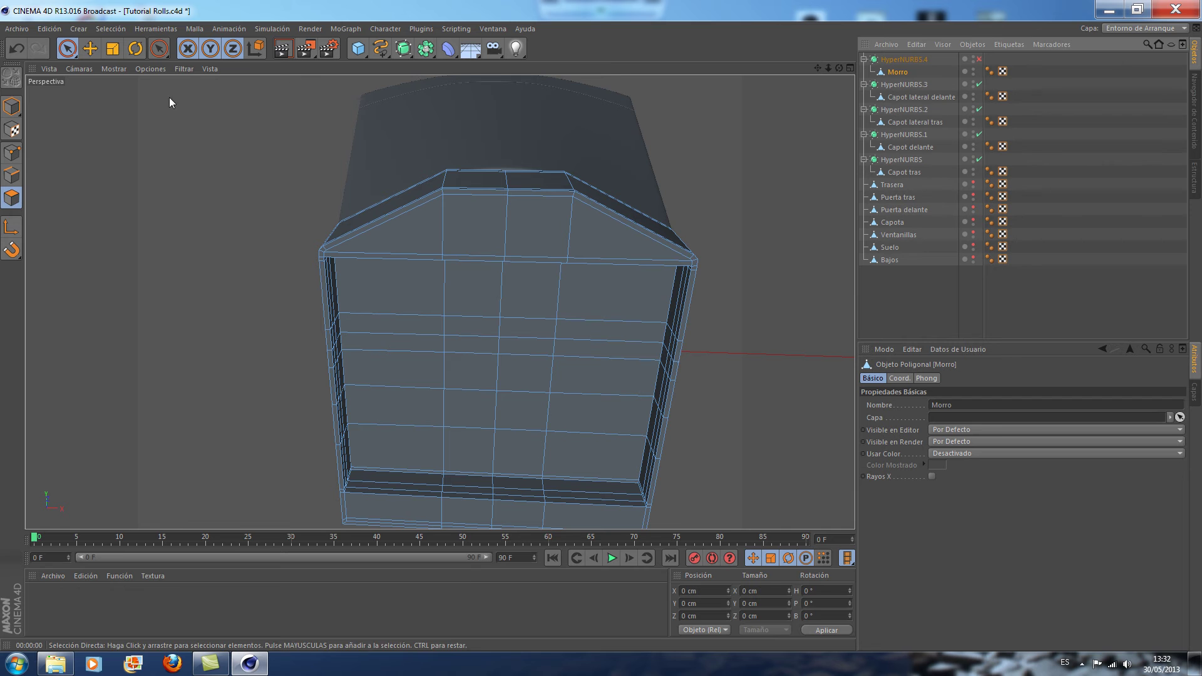
left_click(12, 153)
left_click_drag(839, 67, 418, 150)
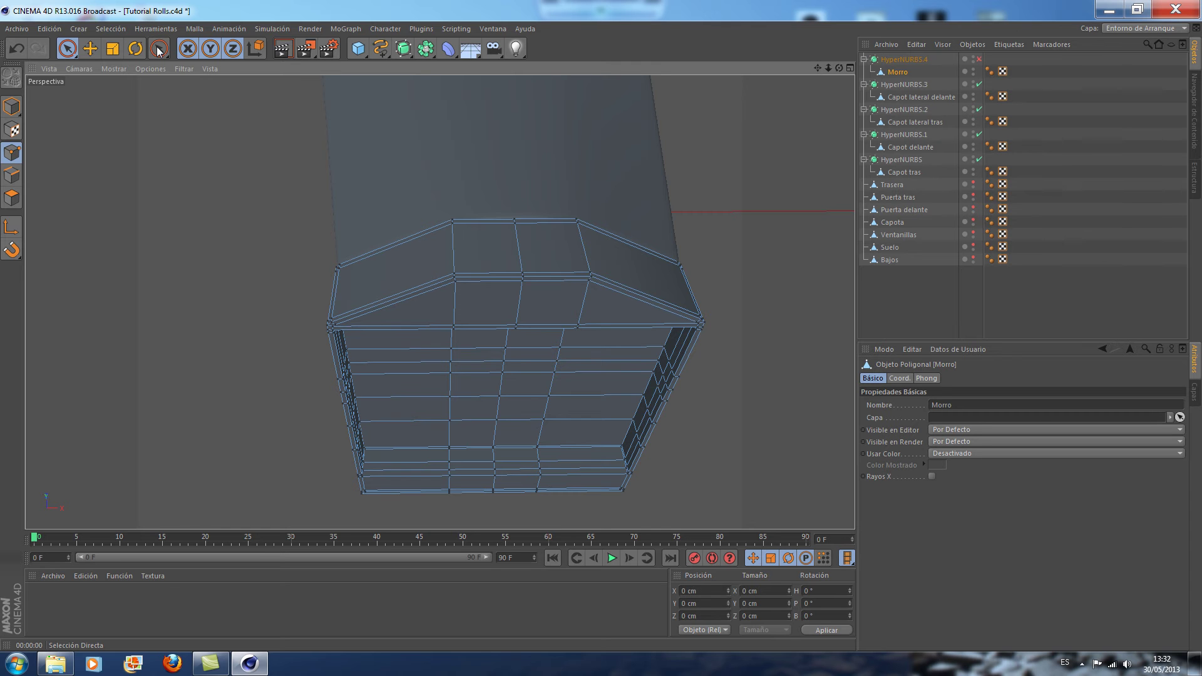
left_click_drag(159, 48, 207, 150)
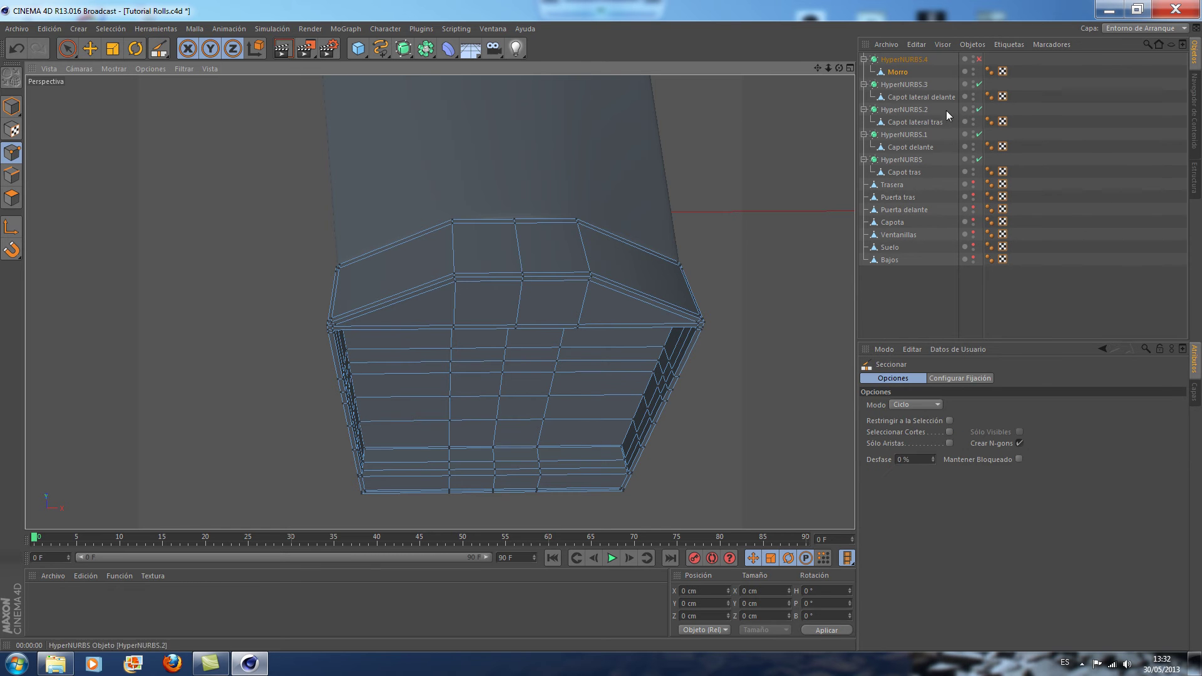
Hide the Capot delante panel and orbit close to the top of Morro
left_click(974, 147)
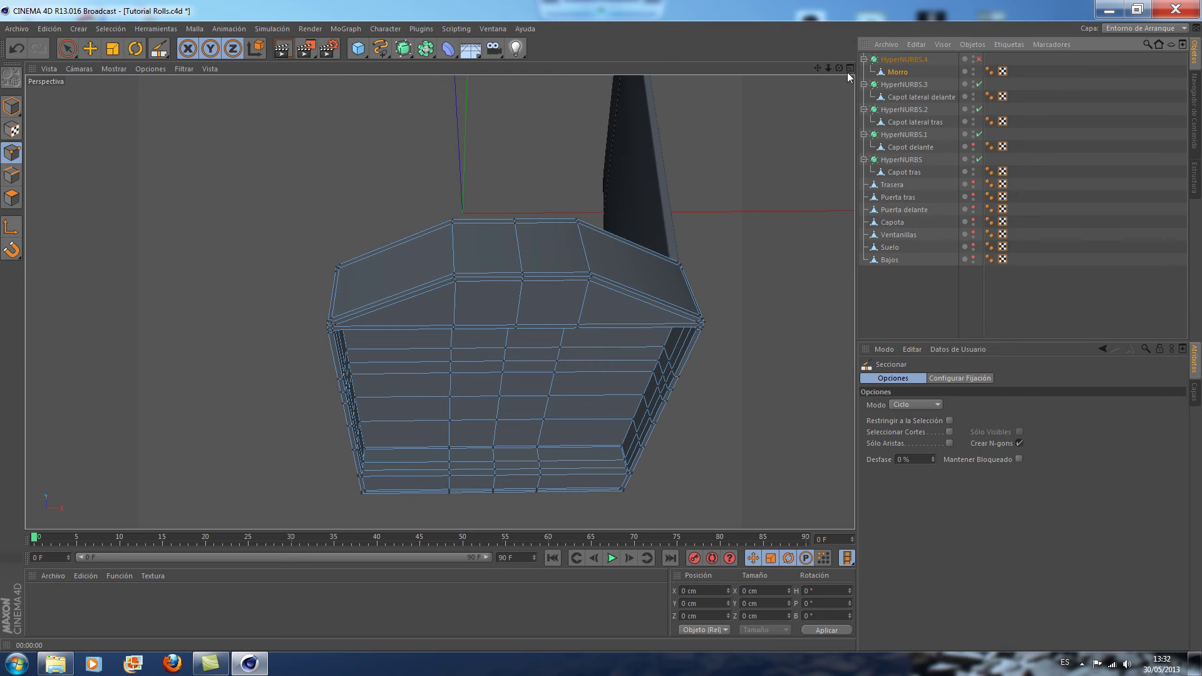
left_click_drag(840, 73, 759, 107)
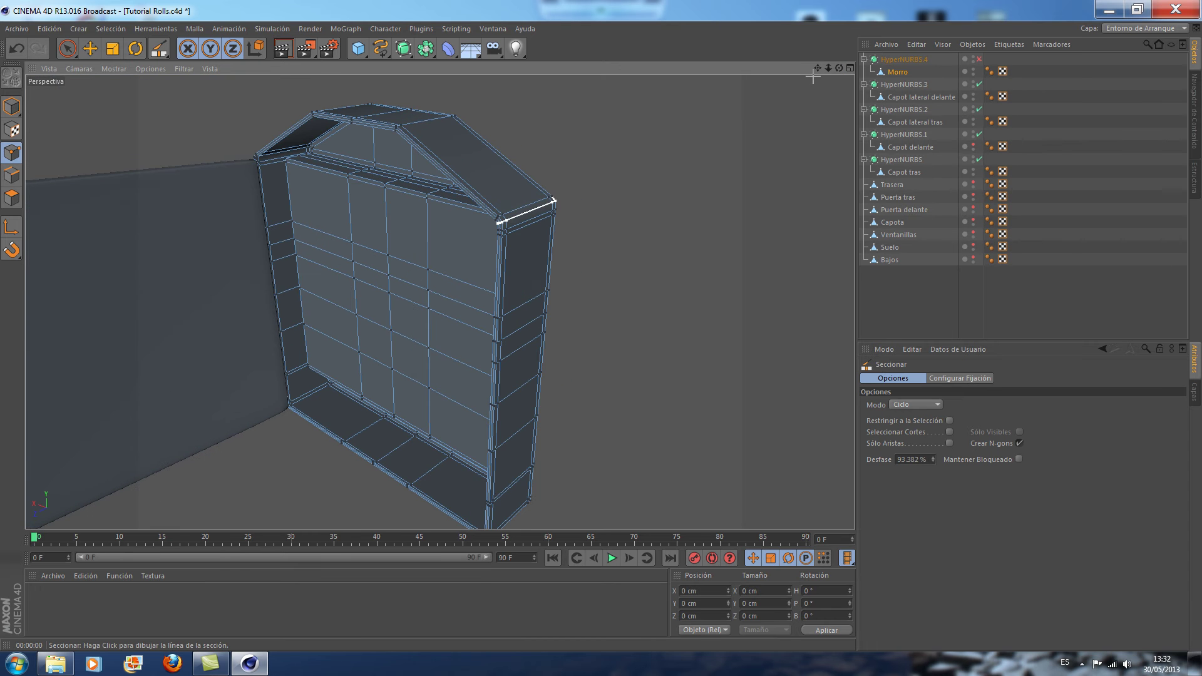
left_click_drag(438, 301, 672, 201, "alt")
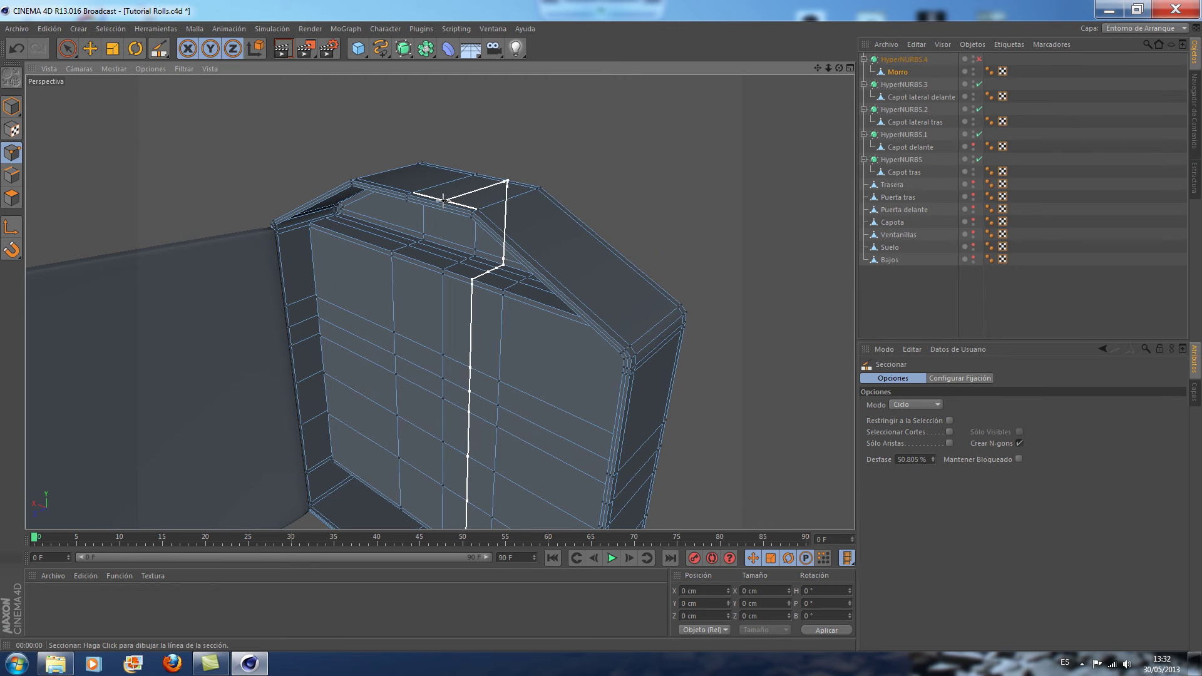
scroll(617, 164, "up", 2)
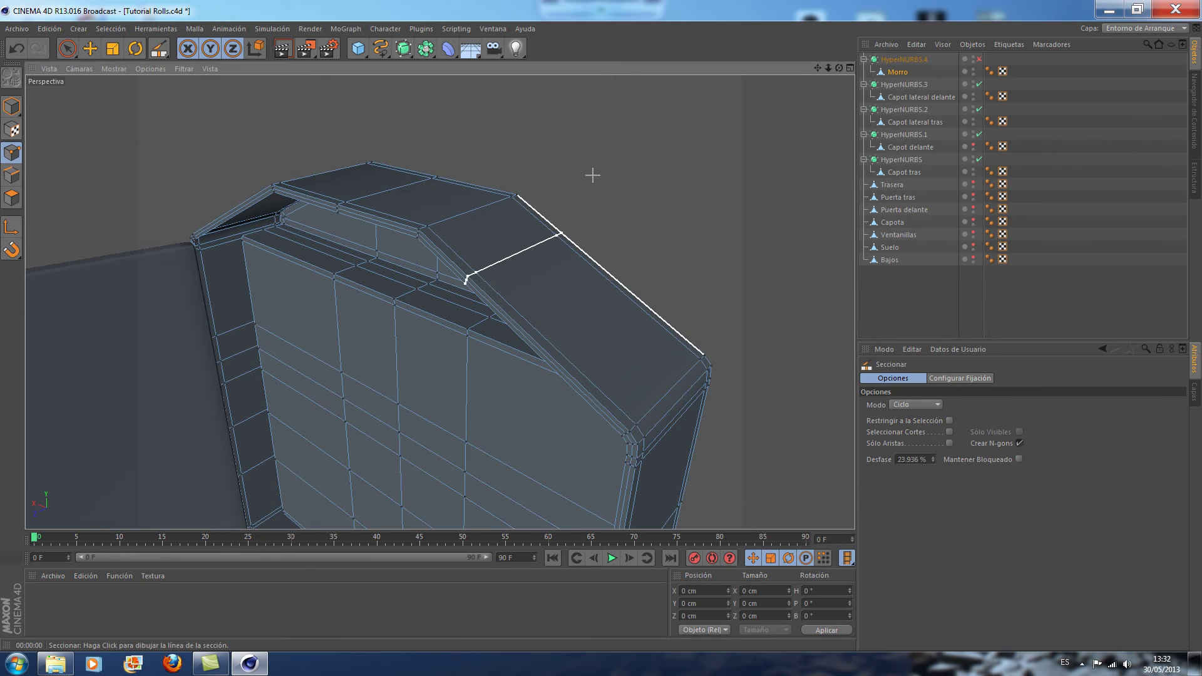
scroll(589, 179, "up", 2)
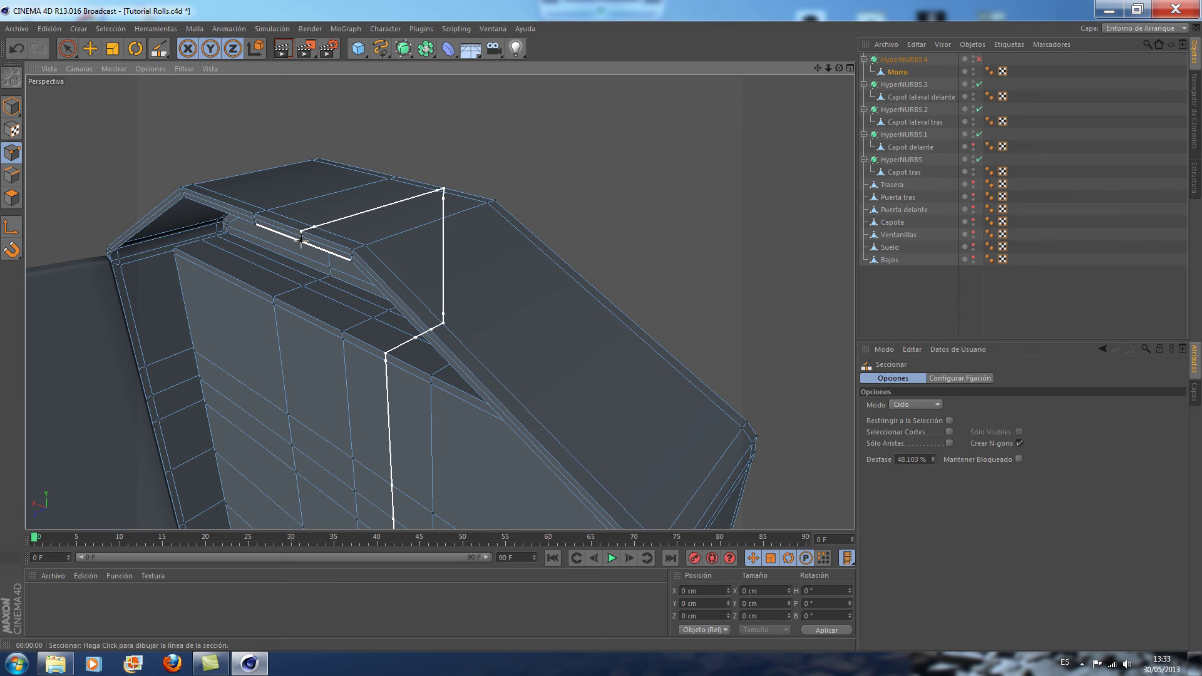
Cut an edge loop across Morro with Desfase set to about 50%
left_click(301, 239)
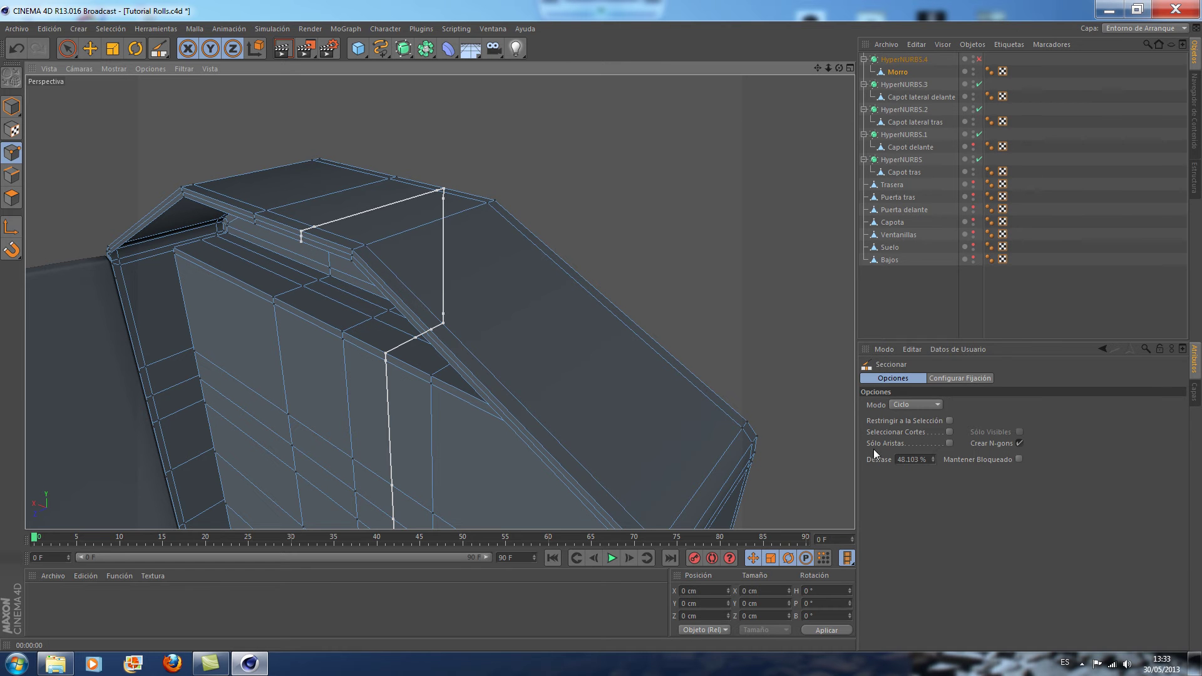
left_click(927, 460)
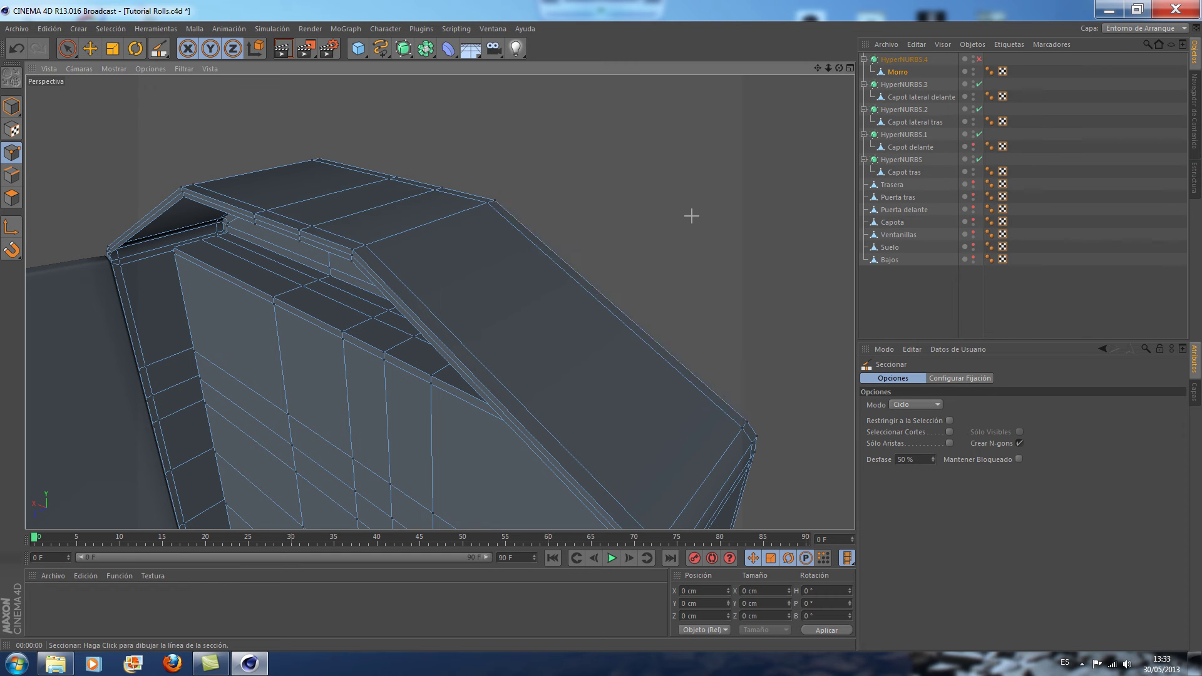
left_click(216, 207)
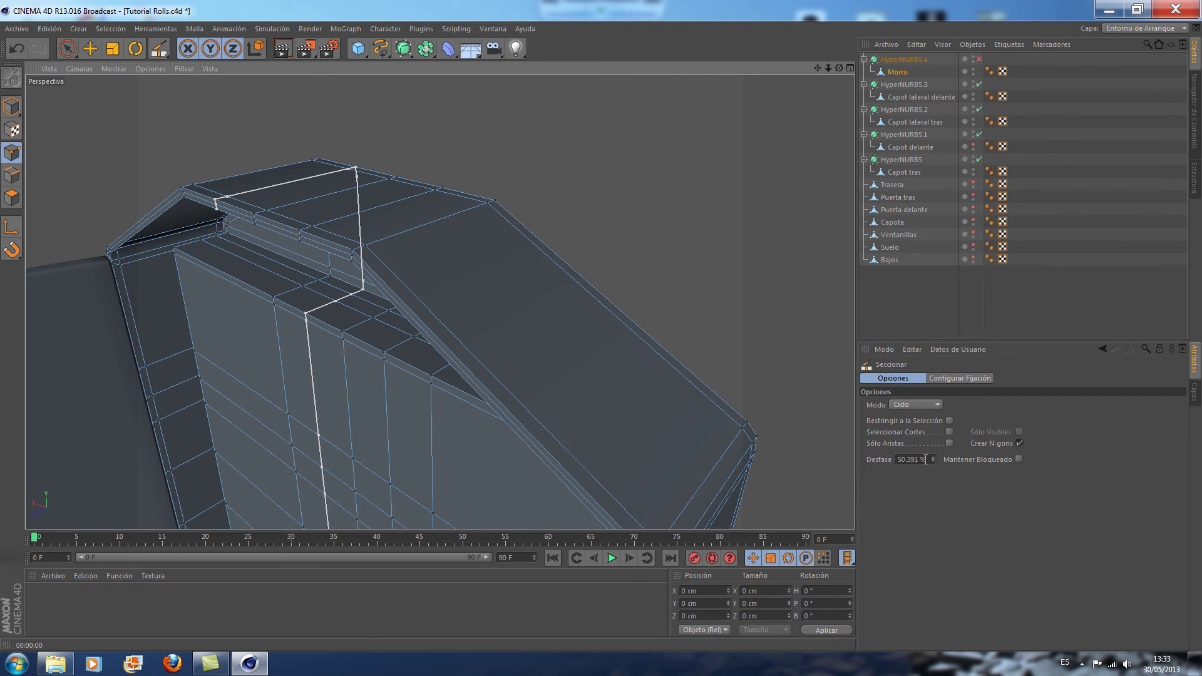
left_click_drag(926, 460, 899, 463)
key("Return")
left_click_drag(68, 48, 94, 49)
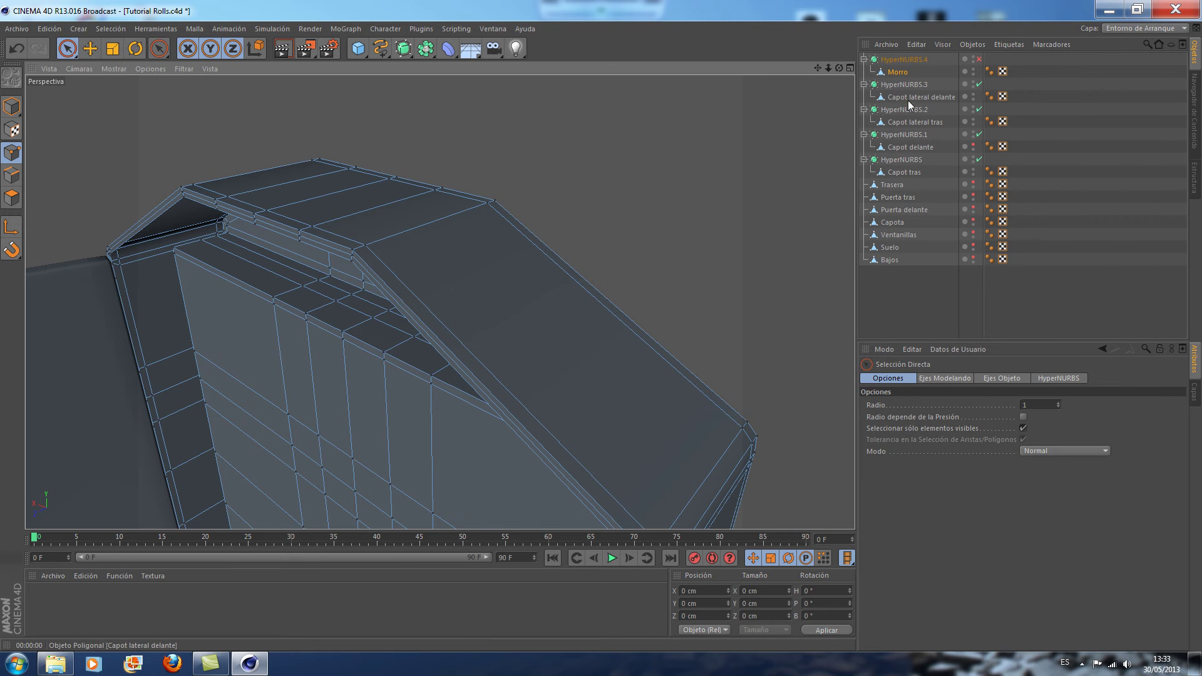
Unhide Capot delante, re-enable HyperNURBS.4, and orbit around to inspect the smoothed front
left_click(974, 146)
left_click(980, 58)
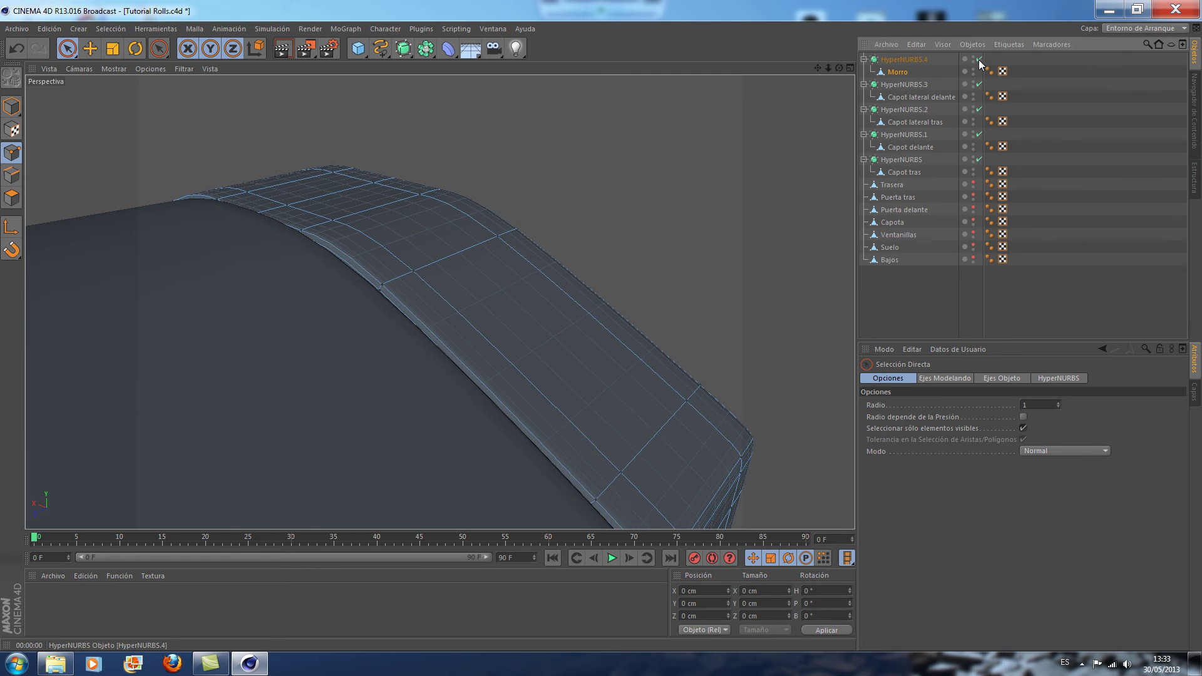
left_click_drag(67, 49, 115, 65)
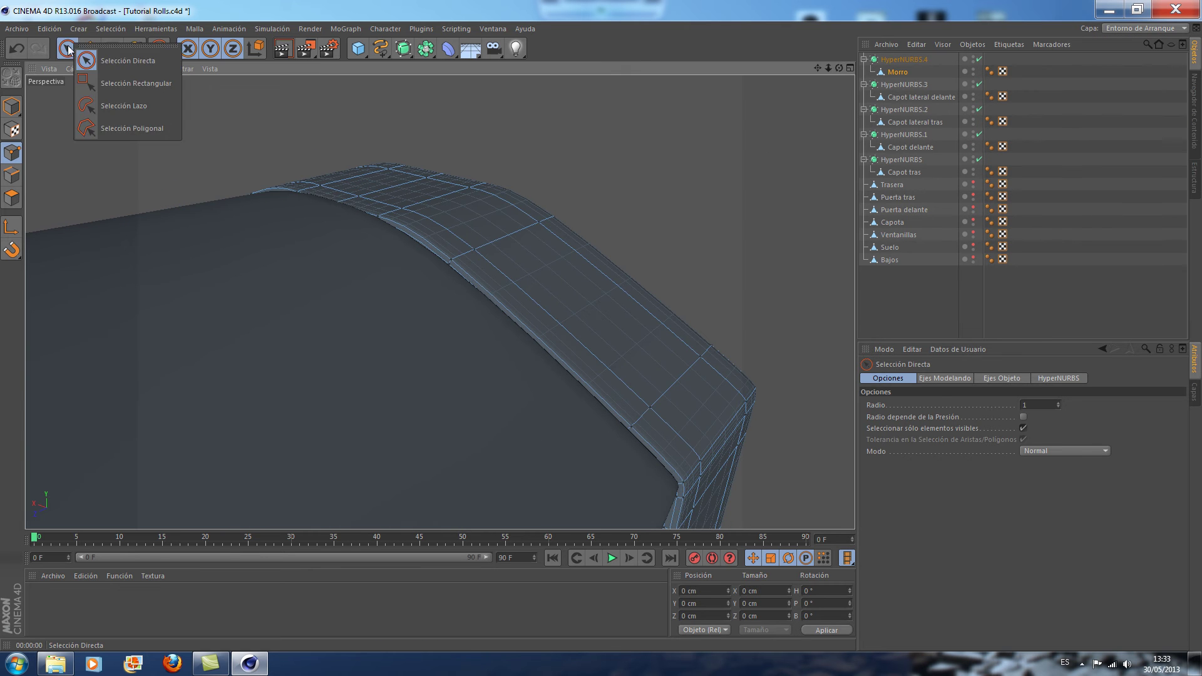
mouse_move(839, 67)
left_mouse_down()
mouse_move(439, 303)
mouse_move(785, 115)
left_mouse_up()
mouse_move(839, 68)
left_mouse_down()
mouse_move(790, 115)
mouse_move(771, 168)
left_mouse_up()
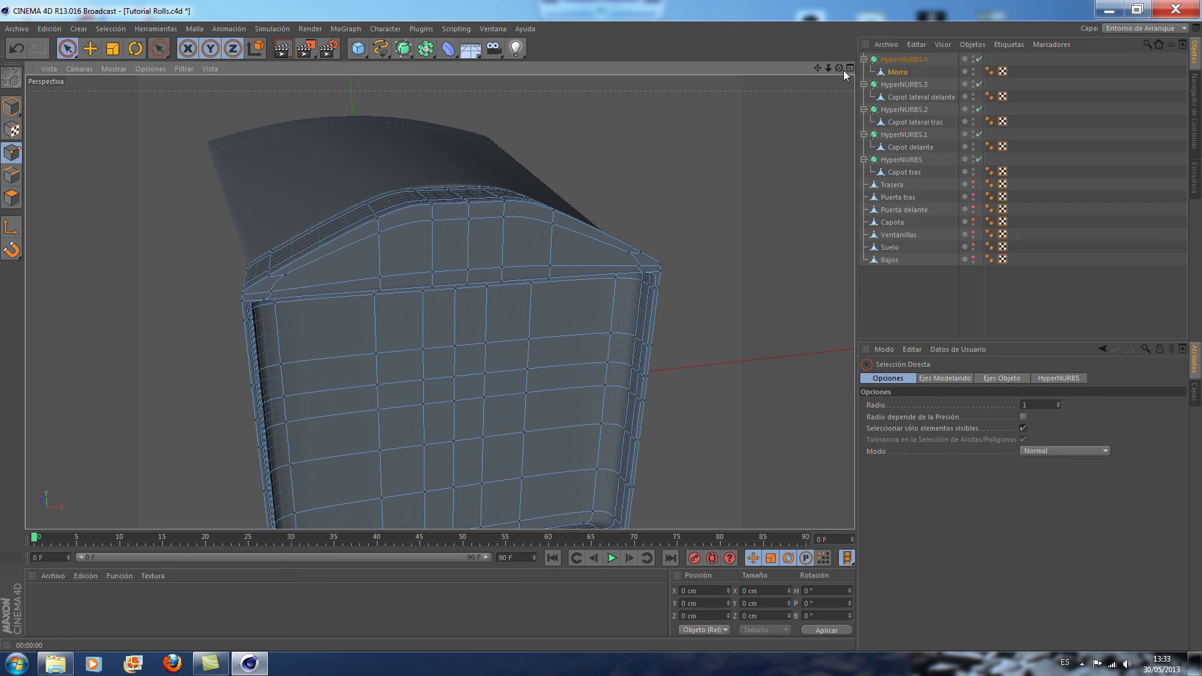
left_click_drag(840, 67, 833, 118)
left_click(693, 219)
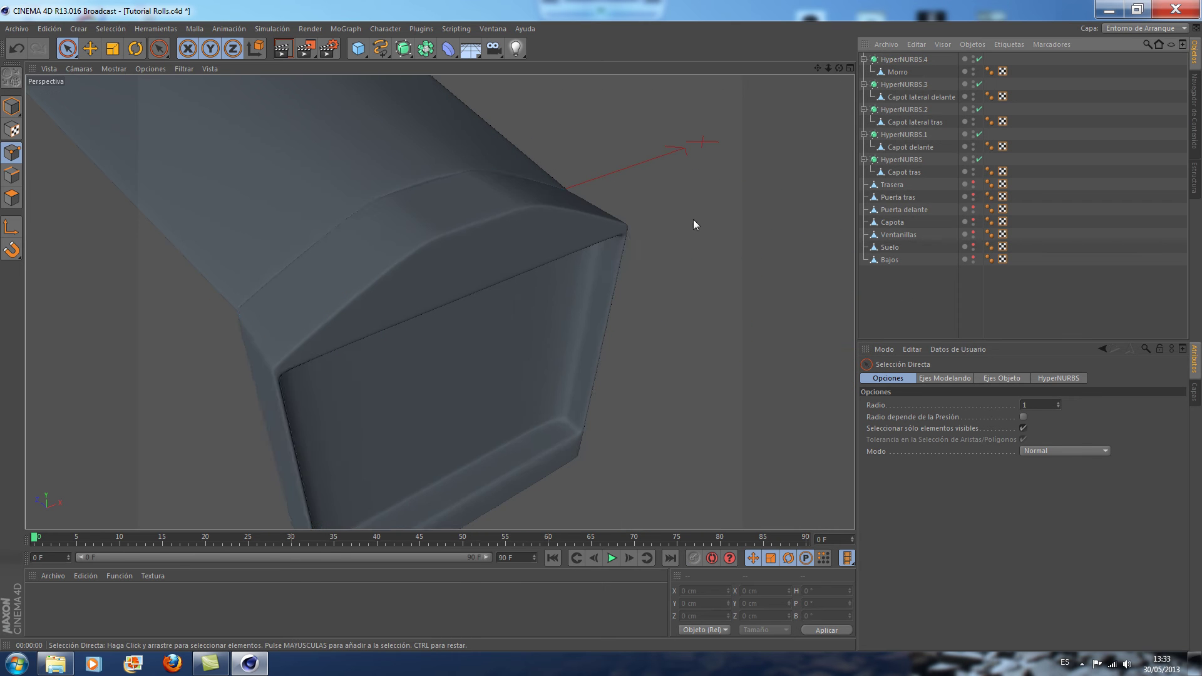
left_click_drag(693, 219, 693, 220, "alt")
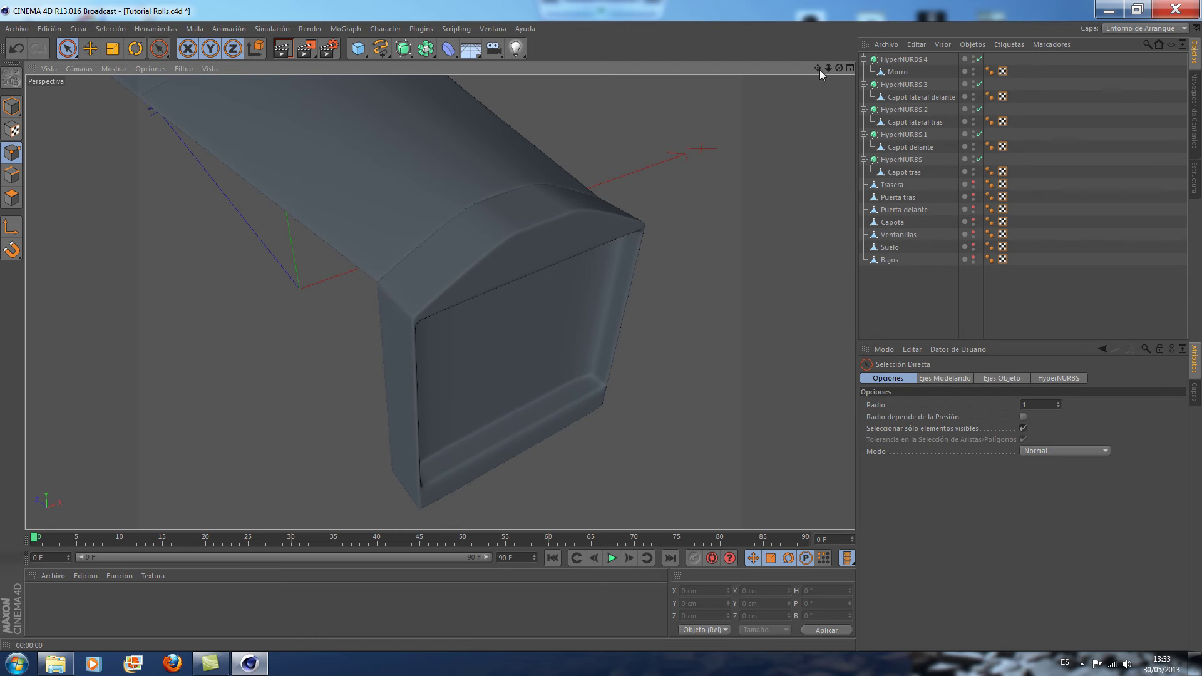
left_click_drag(840, 69, 808, 81)
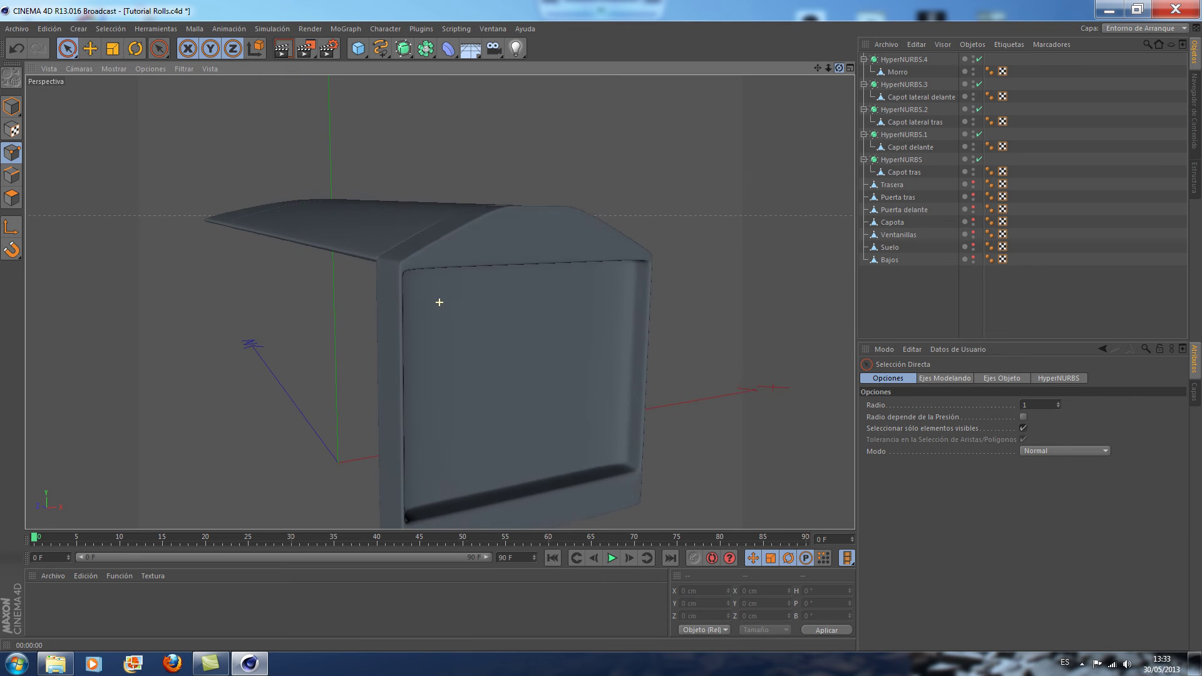
left_click_drag(728, 194, 684, 251, "alt")
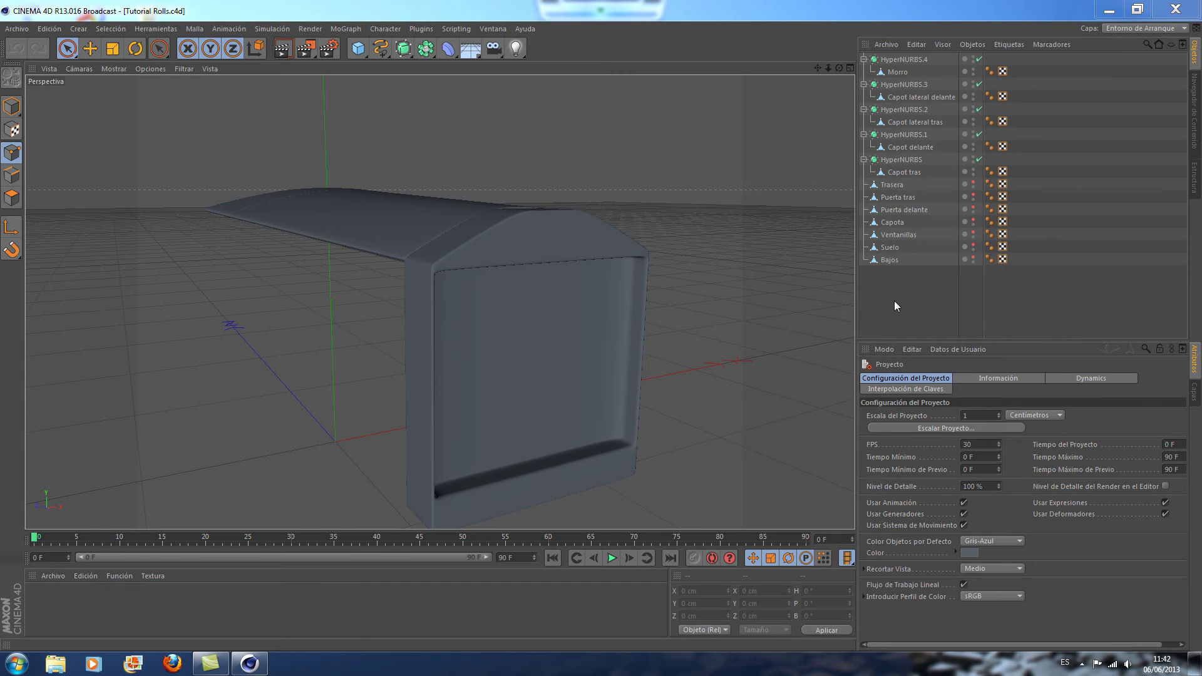
Hide Morro, Capot lateral delante, Capot lateral tras, Capot delante and Capot tras; use four views
left_click(979, 59)
left_click(980, 59)
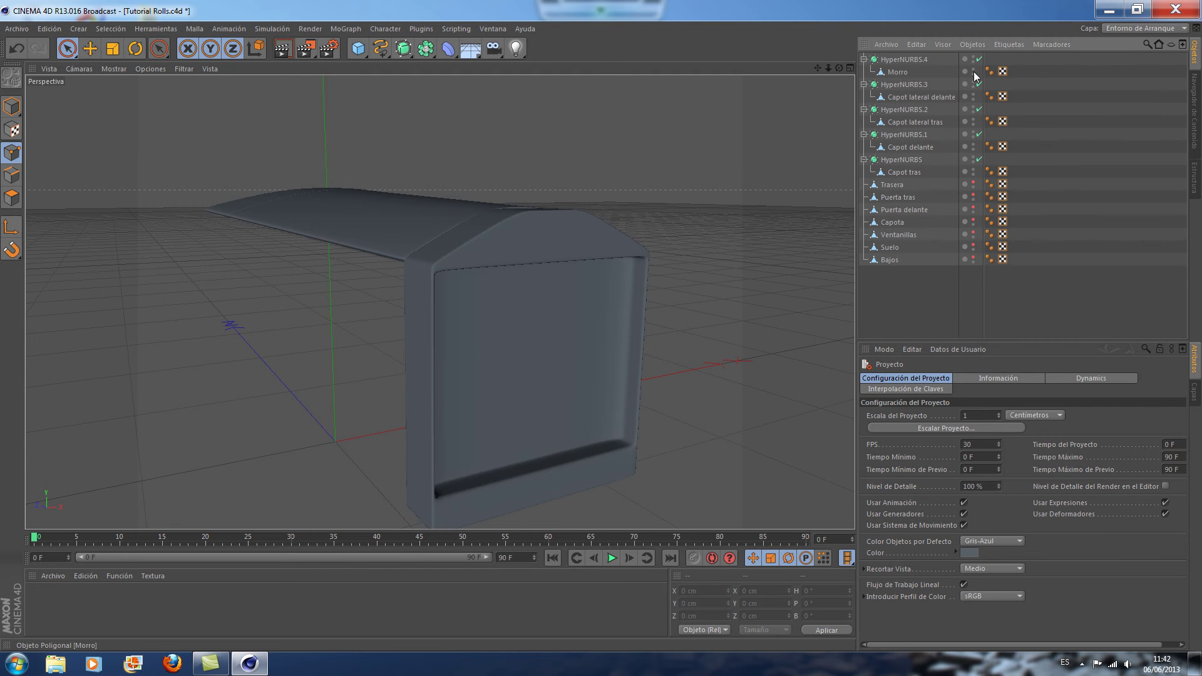
left_click(974, 71)
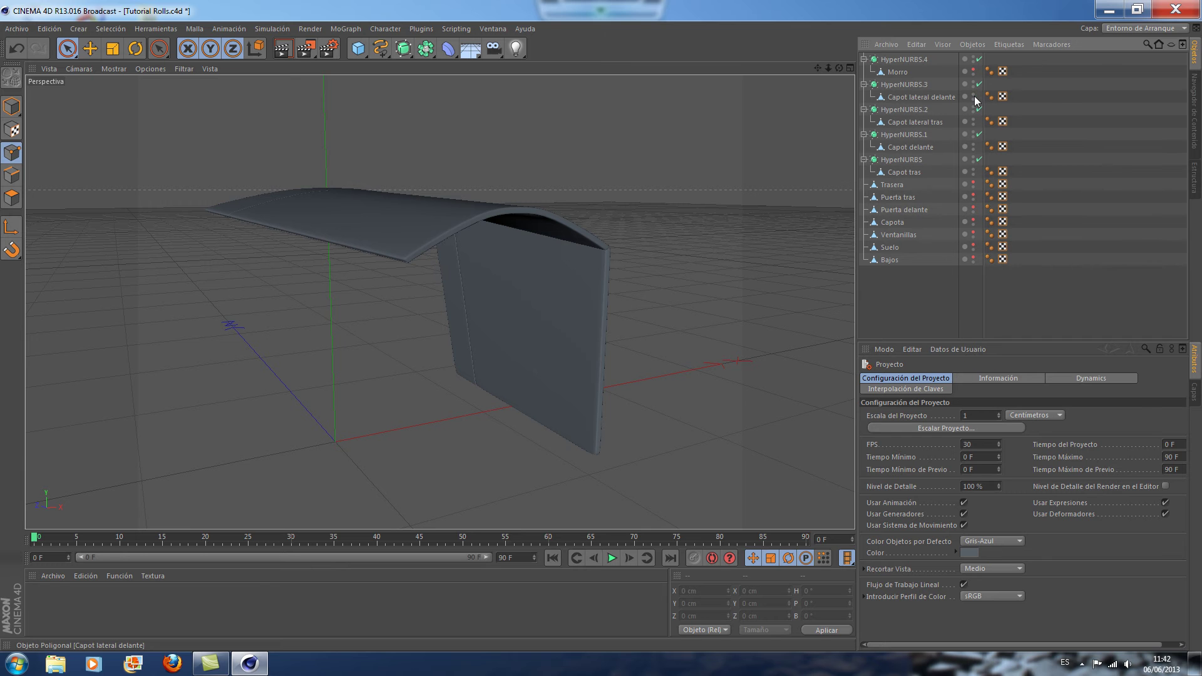
left_click(974, 96)
left_click(975, 121)
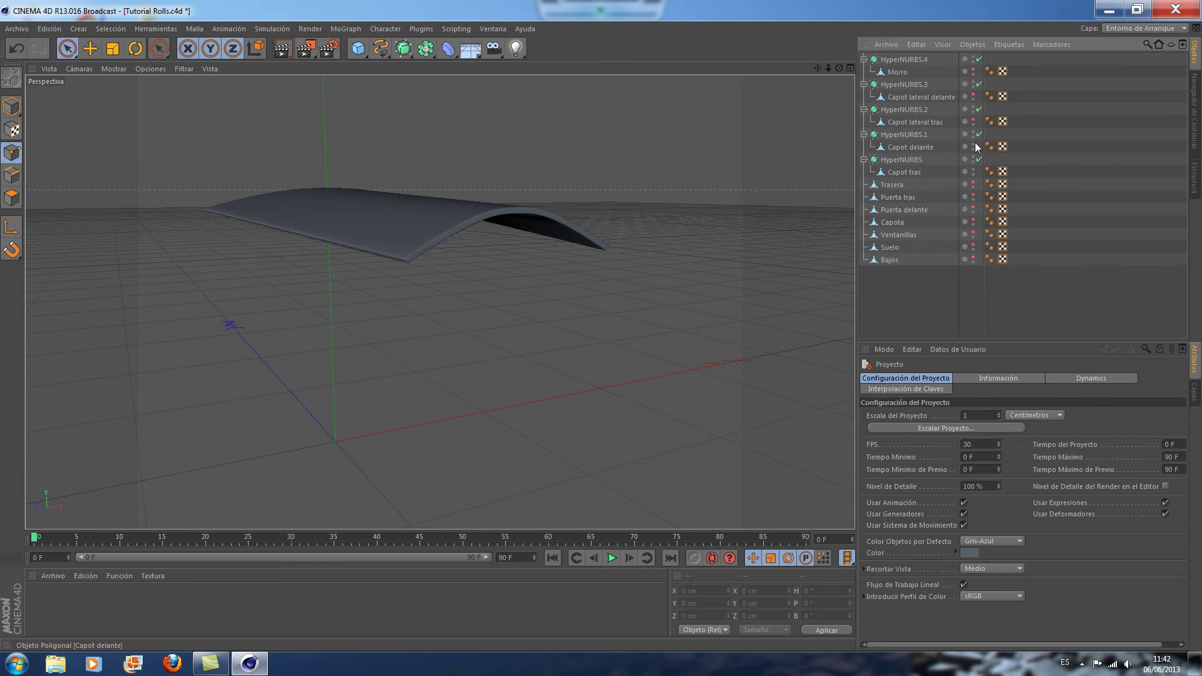
left_click(974, 146)
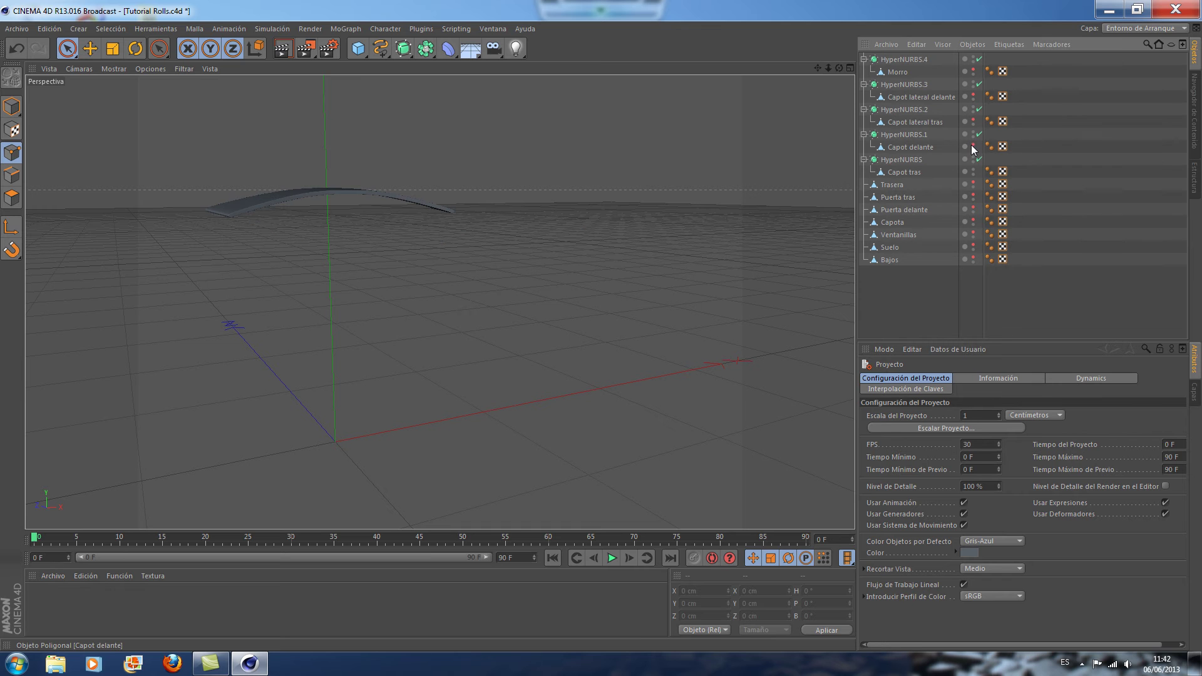
left_click(974, 170)
left_click(851, 68)
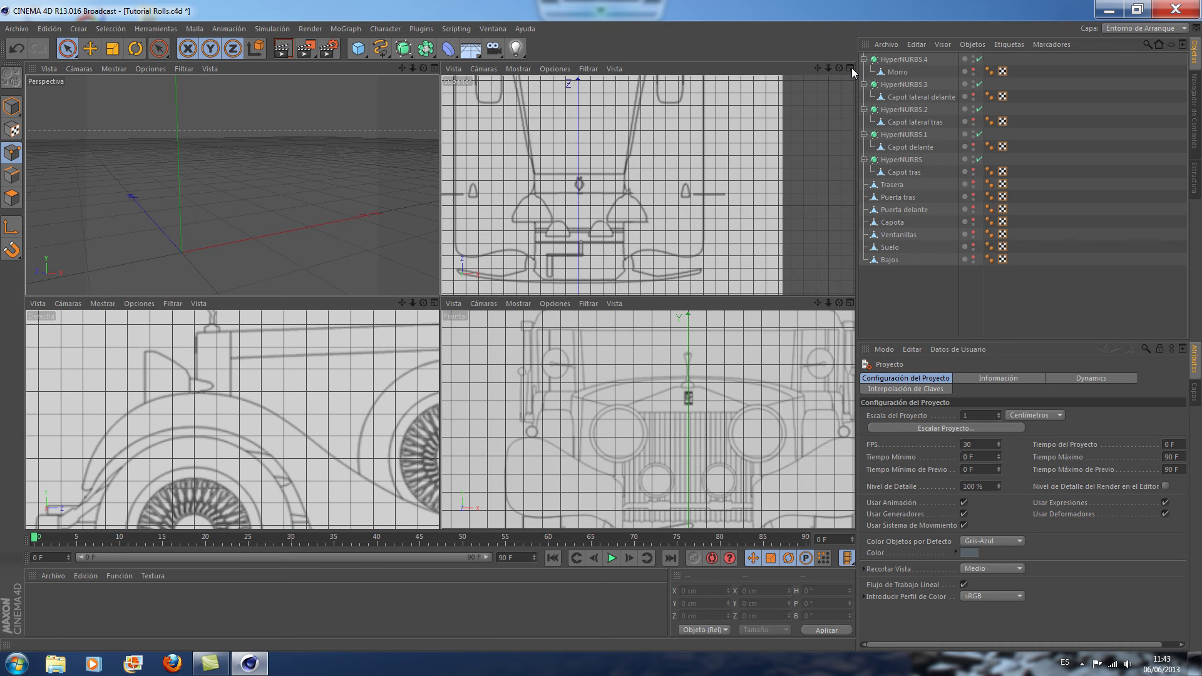
Maximise the top view and centre the car blueprint in it
left_click(850, 68)
scroll(725, 209, "down", 2)
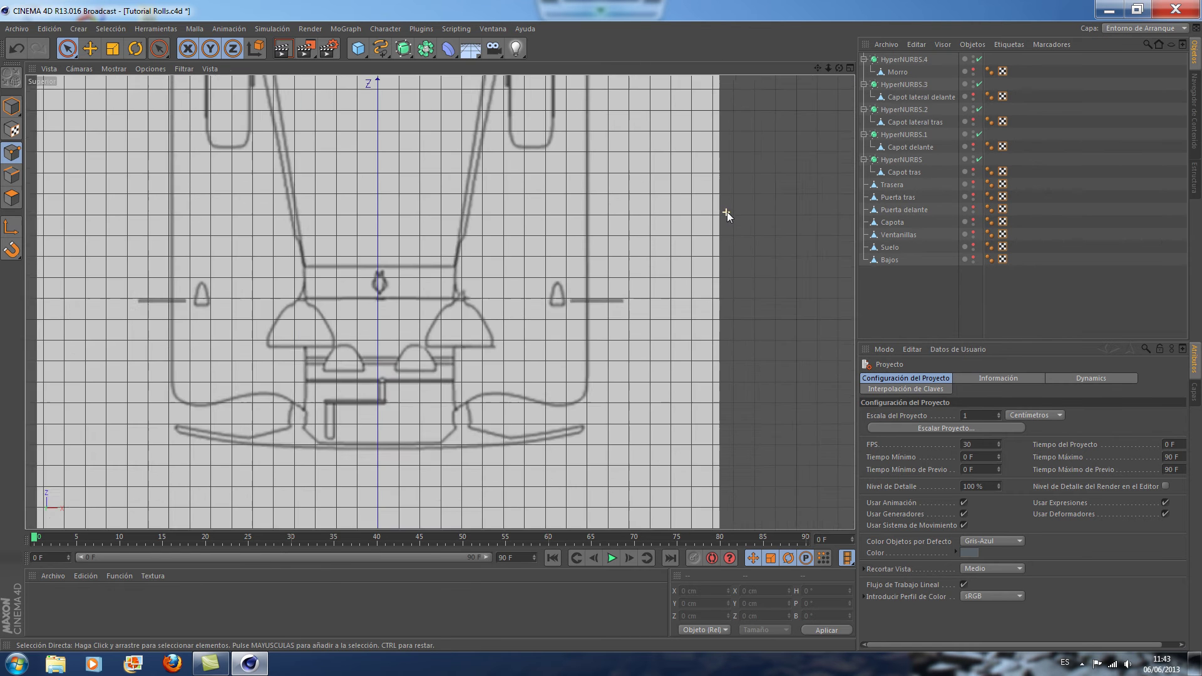
scroll(727, 211, "down", 2)
scroll(727, 212, "down", 1)
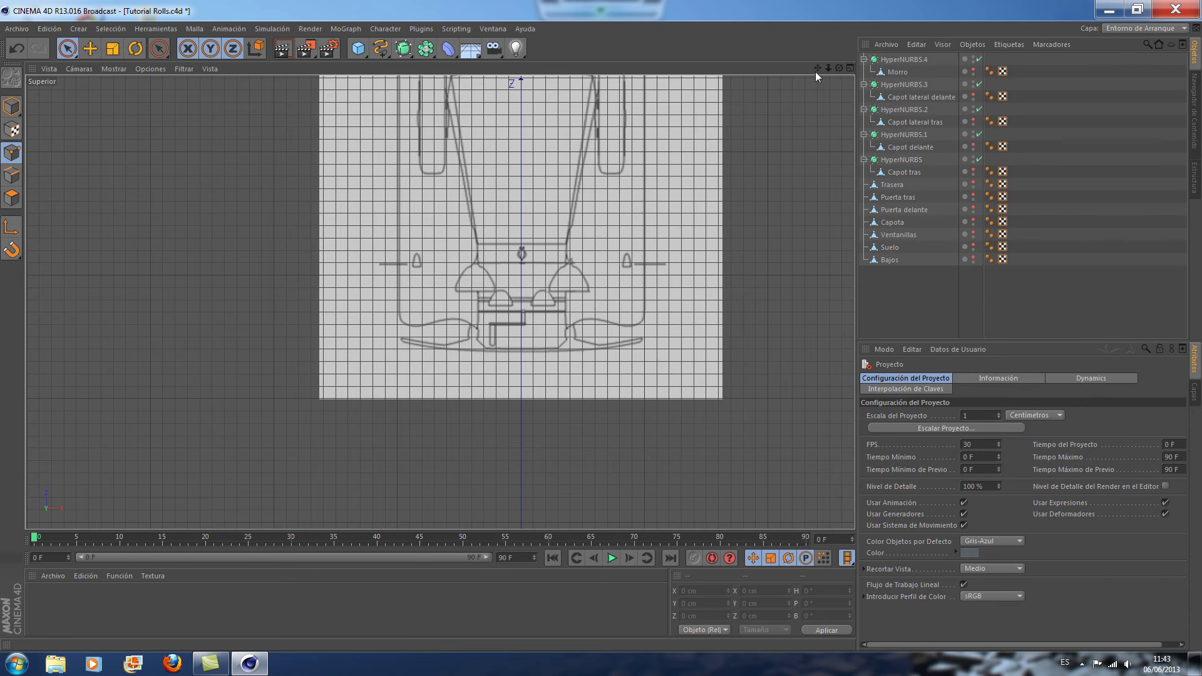
left_click_drag(816, 70, 763, 267)
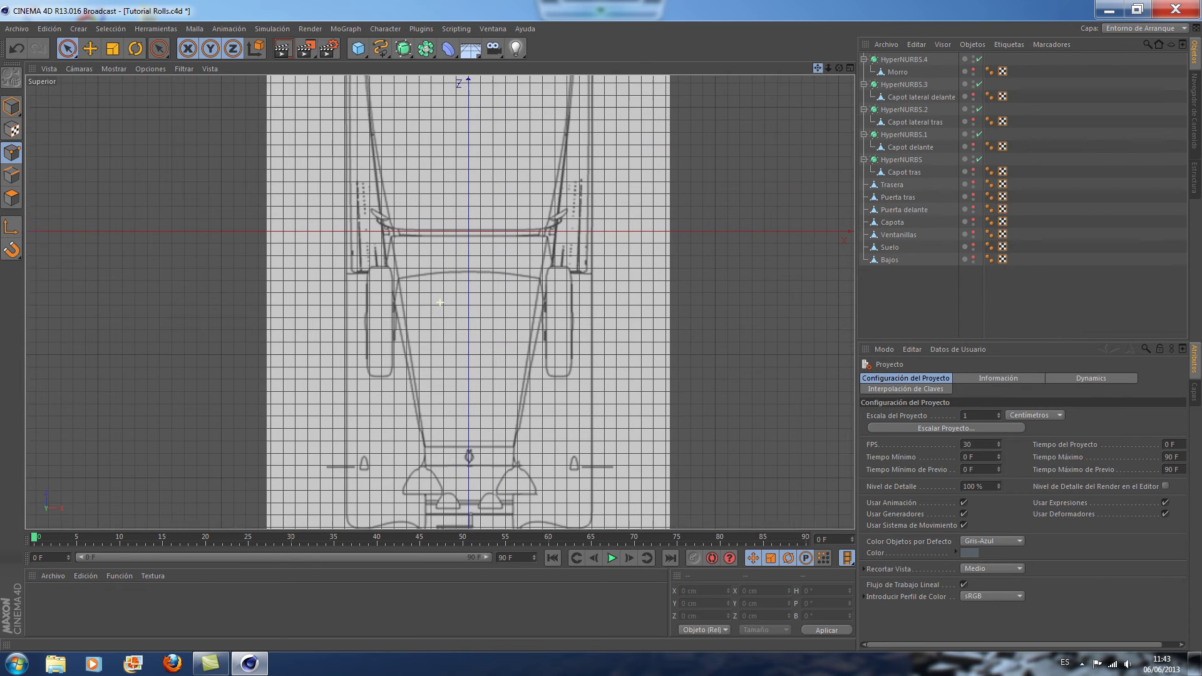
left_click_drag(818, 68, 807, 82)
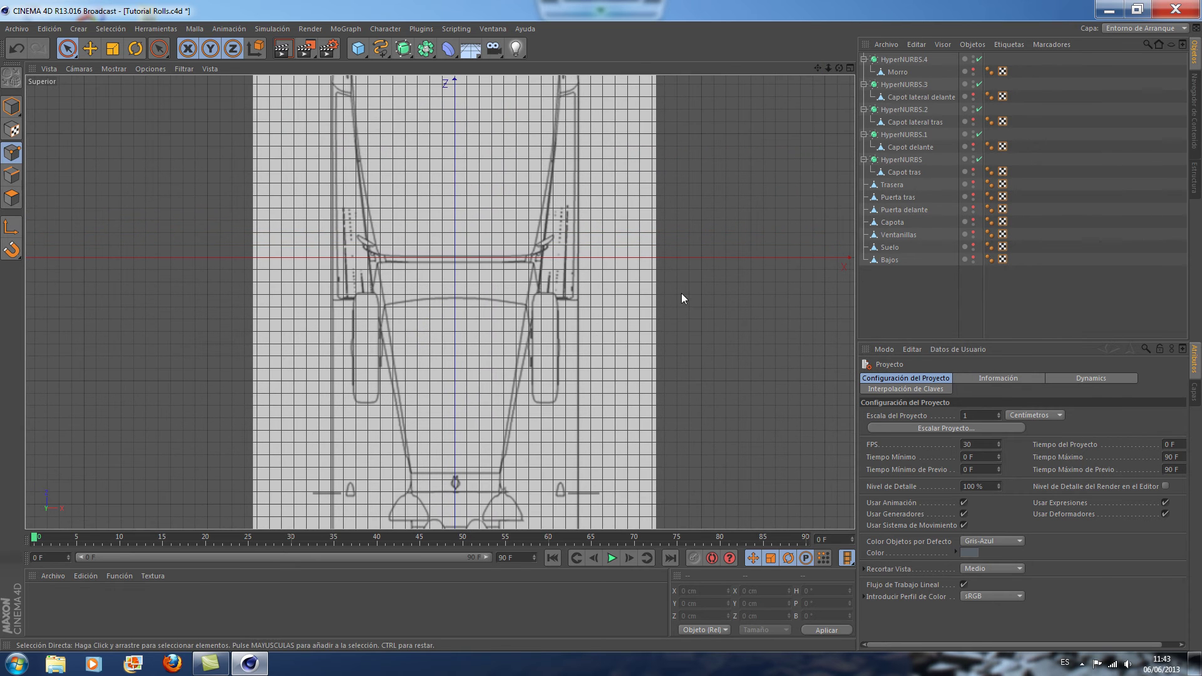
scroll(682, 298, "up", 1)
scroll(682, 298, "down", 1)
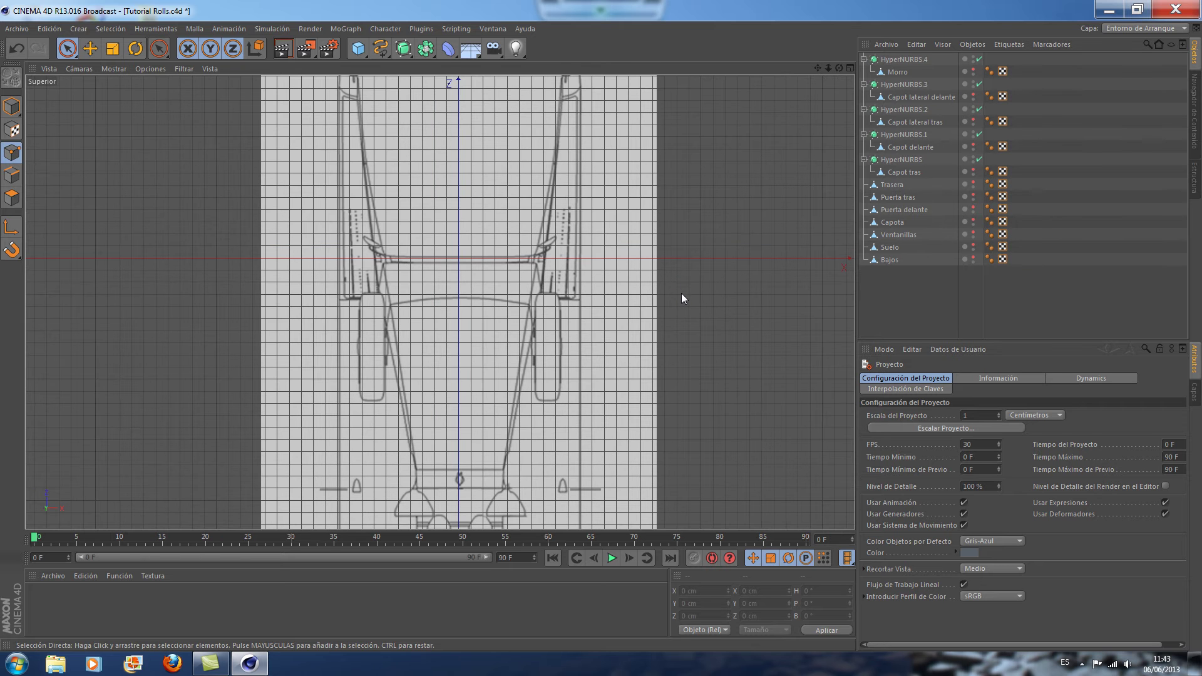
Raise the top view's Fondo Transparencia from 47% to 99% in Configurar
left_click(154, 70)
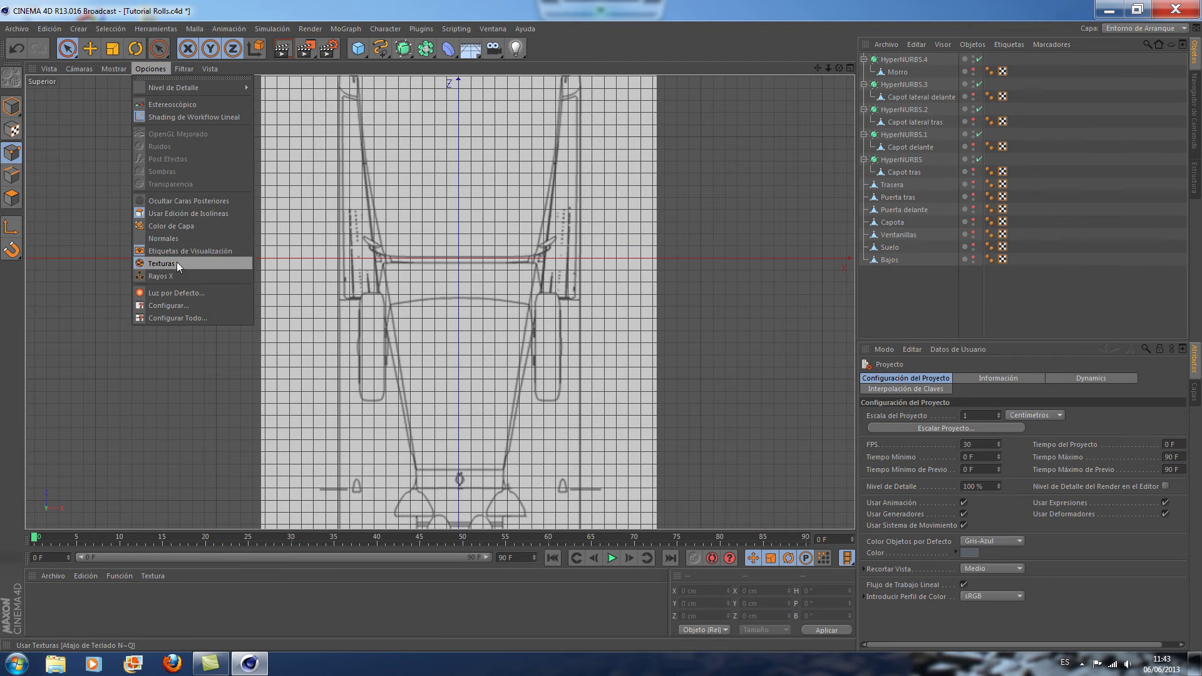
left_click(180, 305)
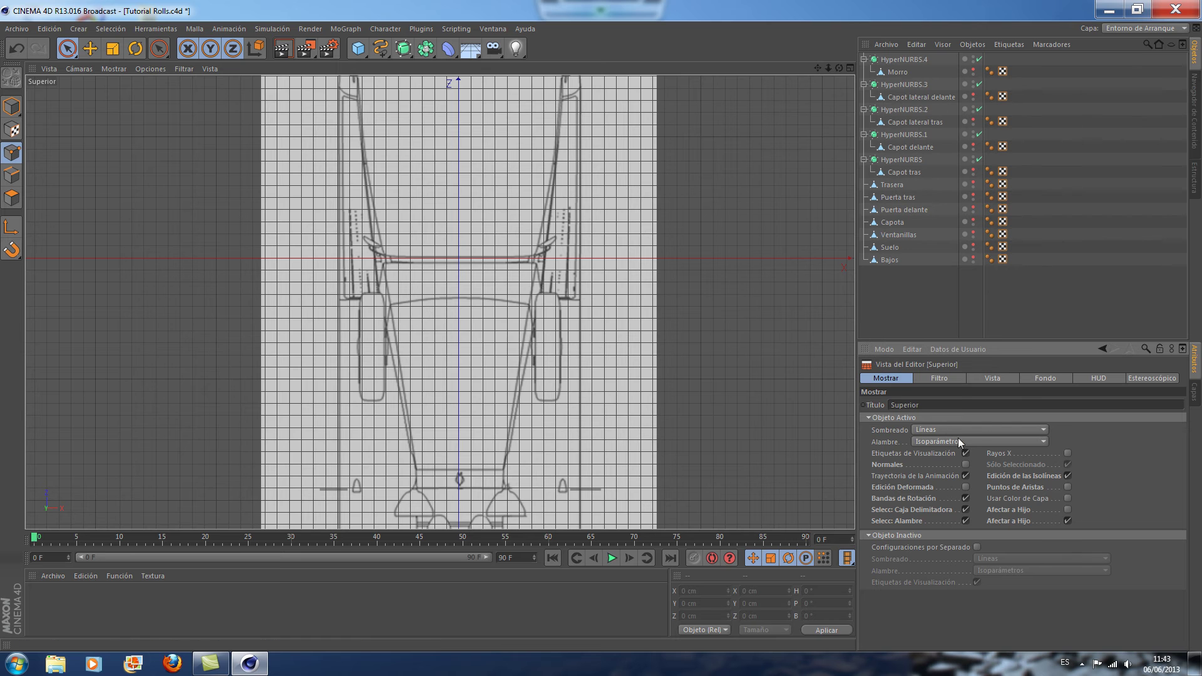
left_click(1051, 380)
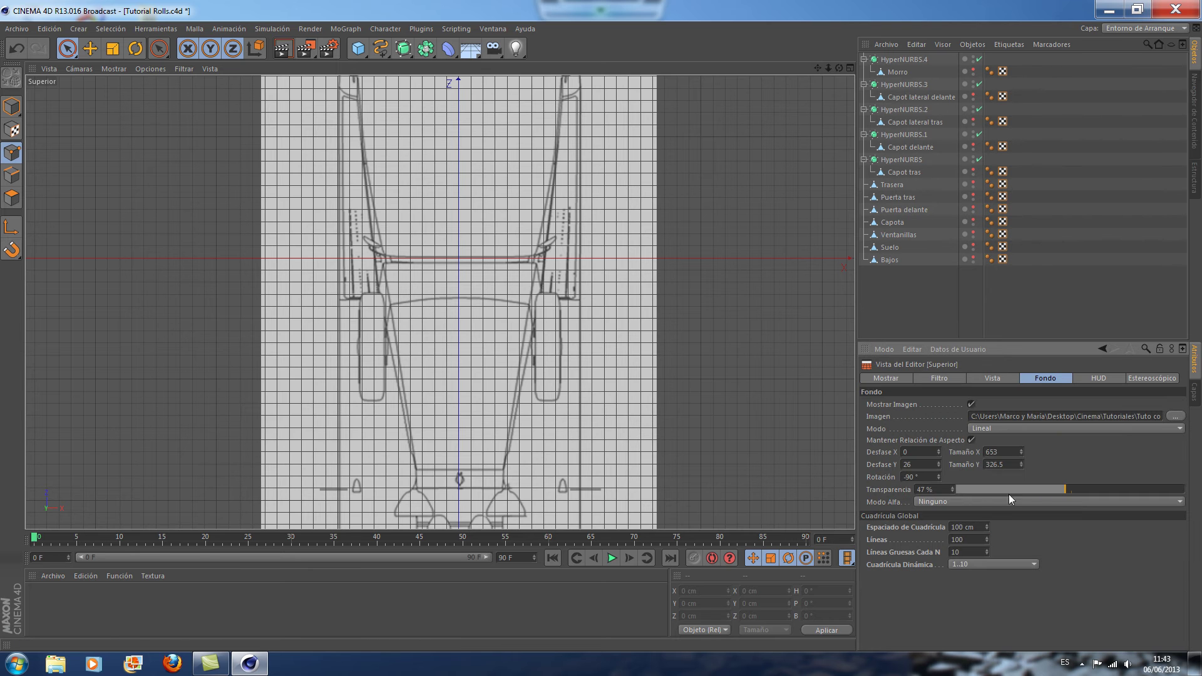
left_click_drag(1064, 489, 1185, 490)
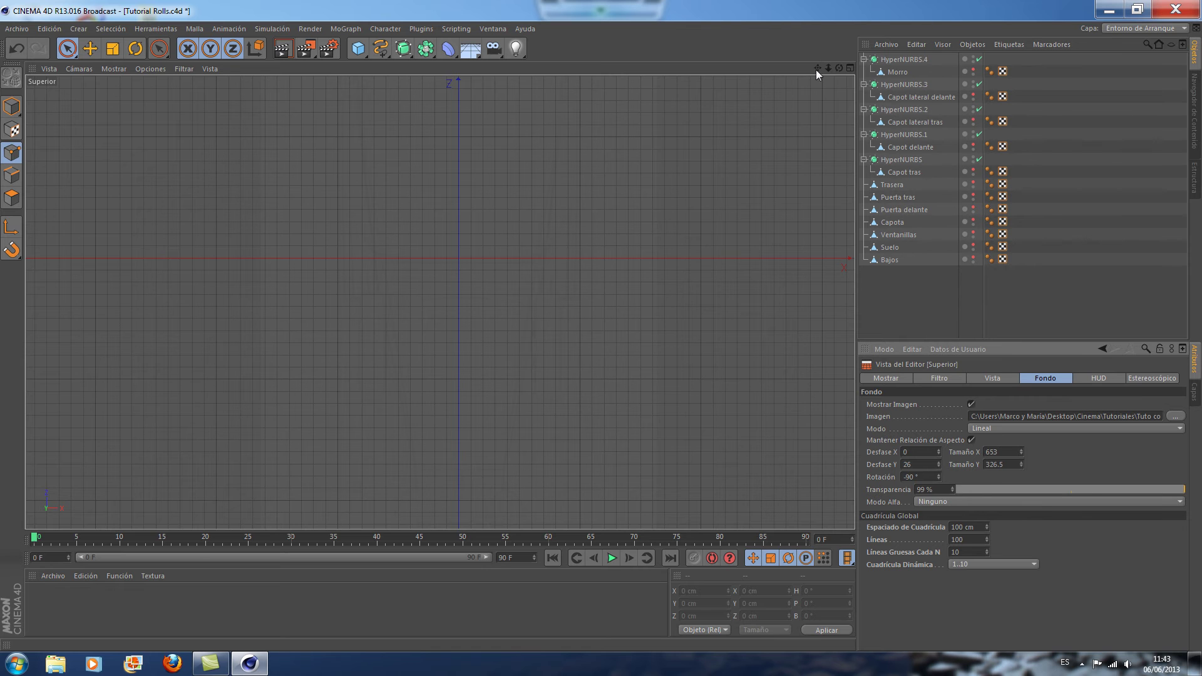
left_click_drag(818, 67, 810, 95)
Draw a three-point linear spline in the top view: top, left, then bottom point
middle_click_drag(667, 281, 601, 285)
left_click_drag(382, 51, 415, 93)
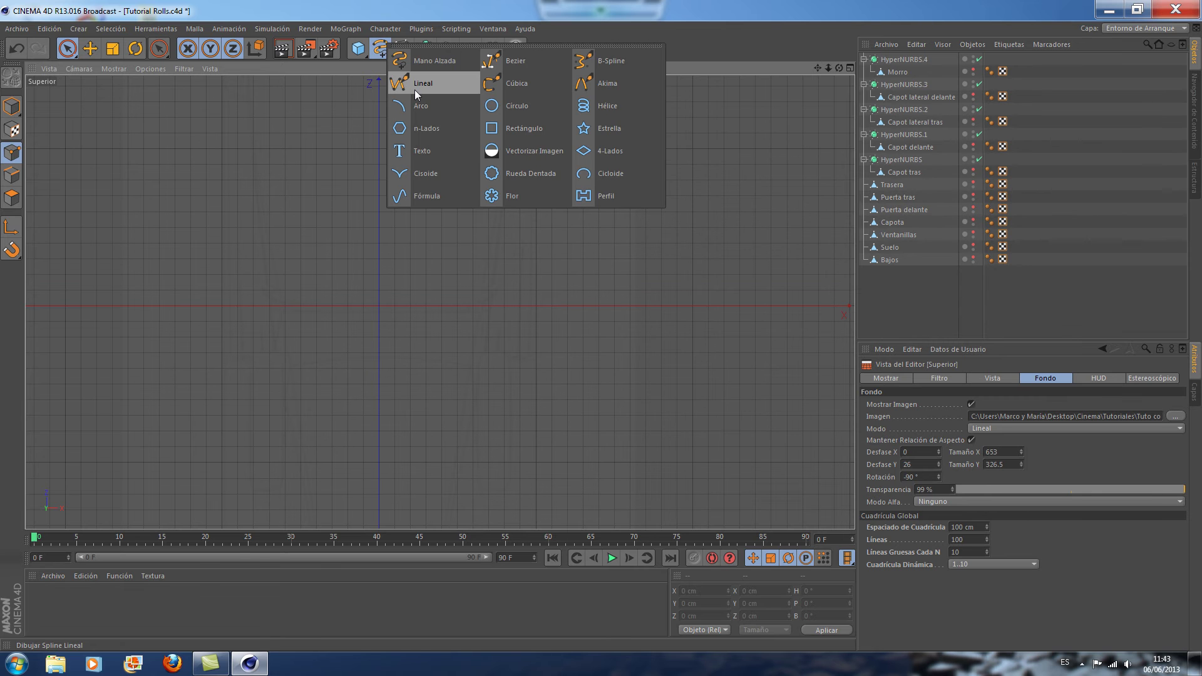
left_click(415, 93)
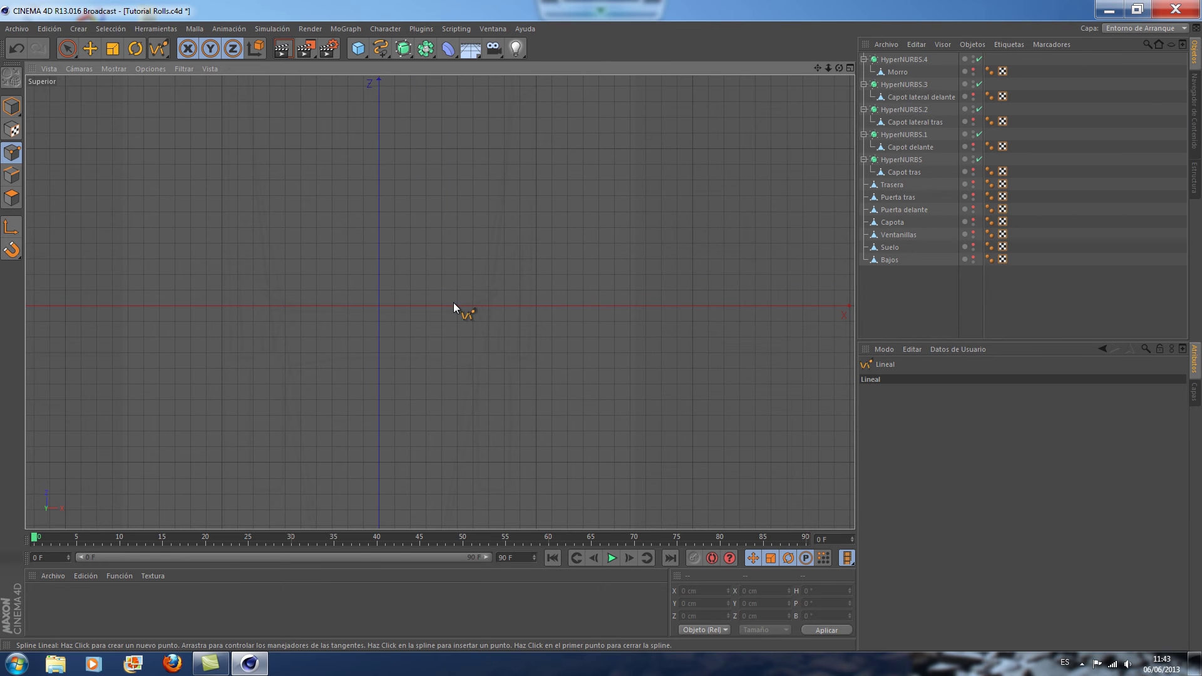
middle_click_drag(500, 303, 452, 307)
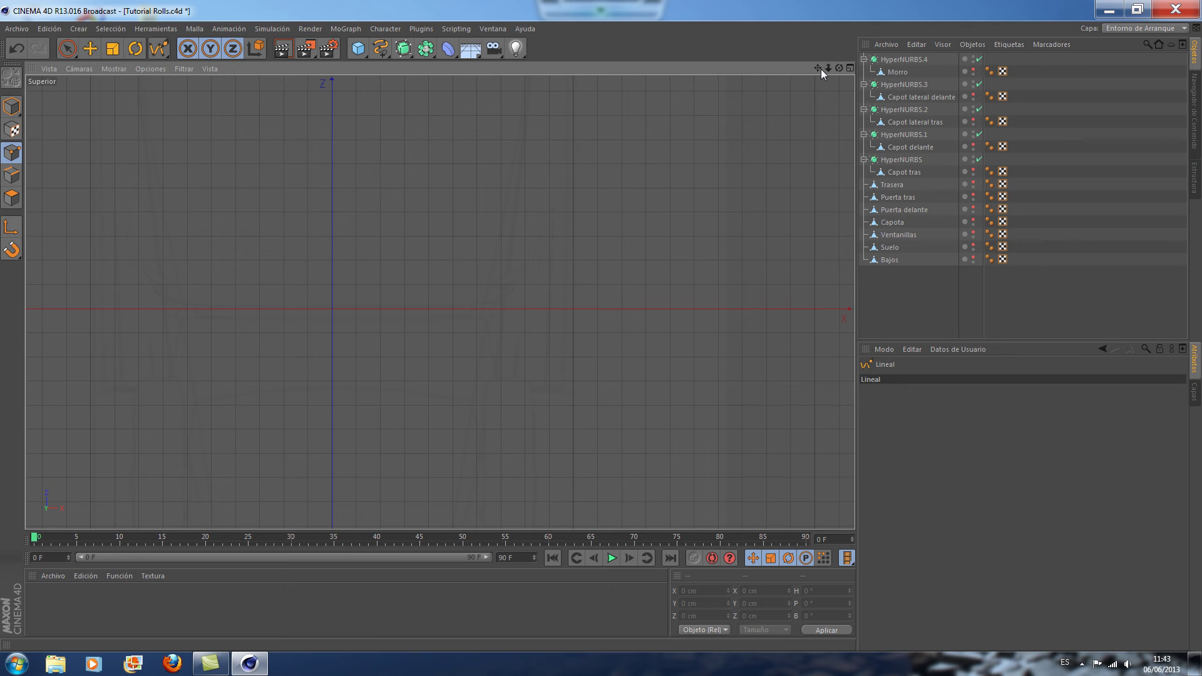
left_click_drag(820, 69, 892, 71)
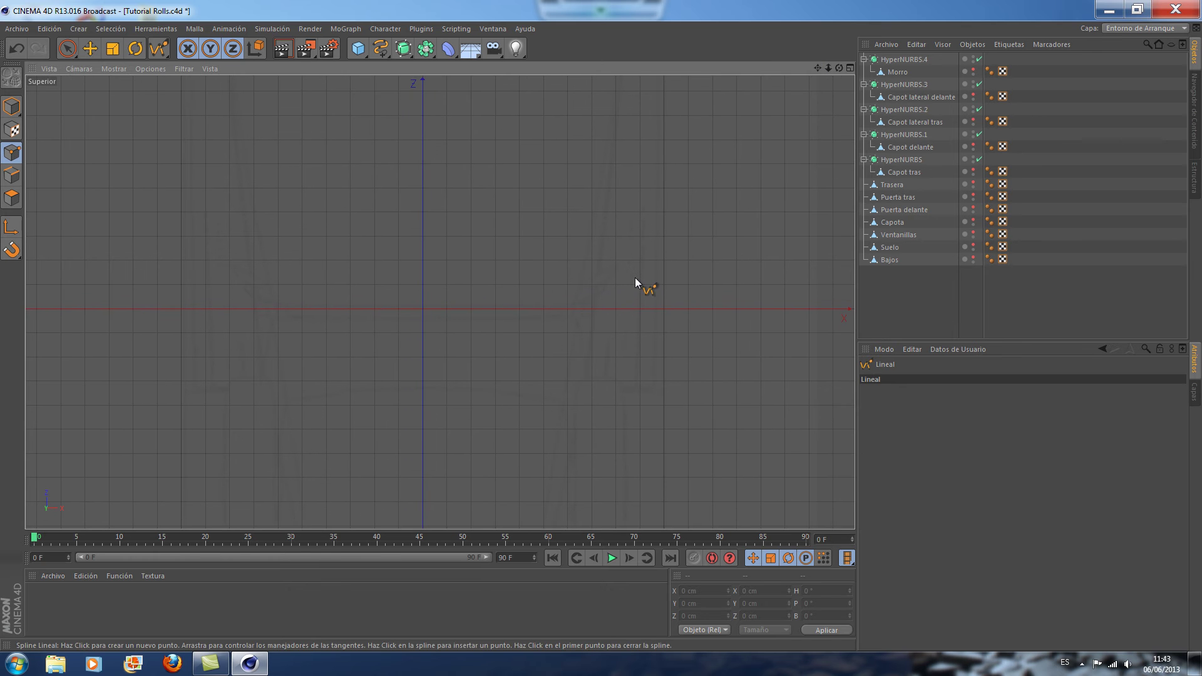
scroll(631, 284, "up", 1)
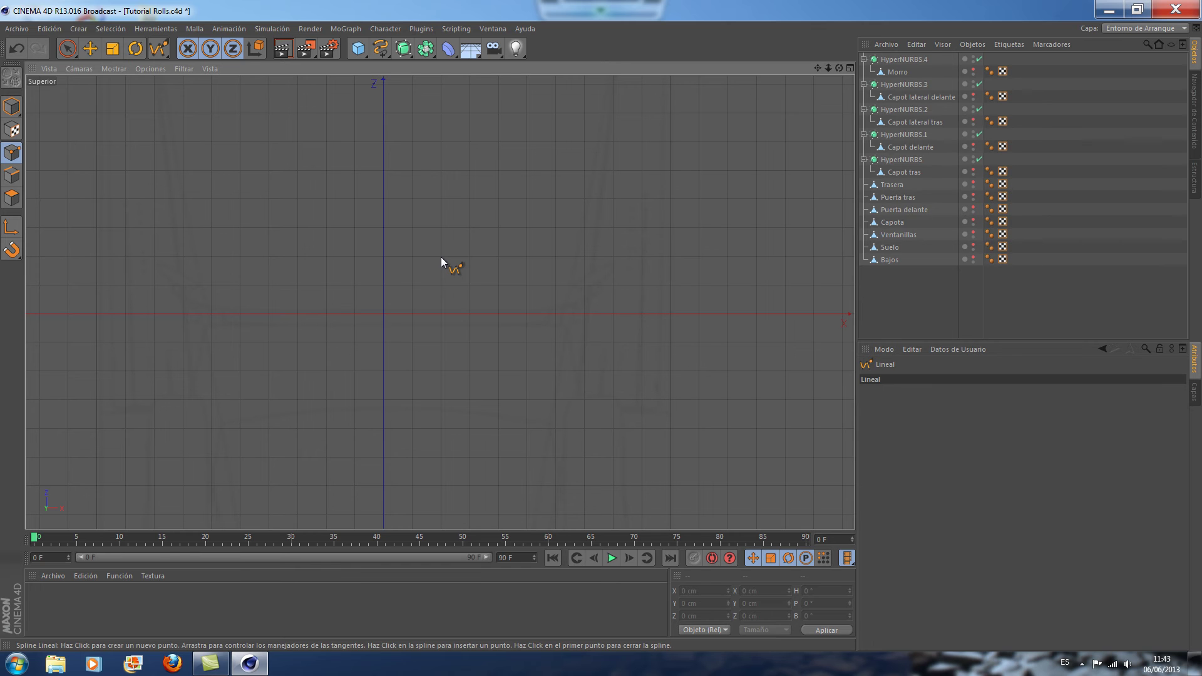
left_click(441, 258)
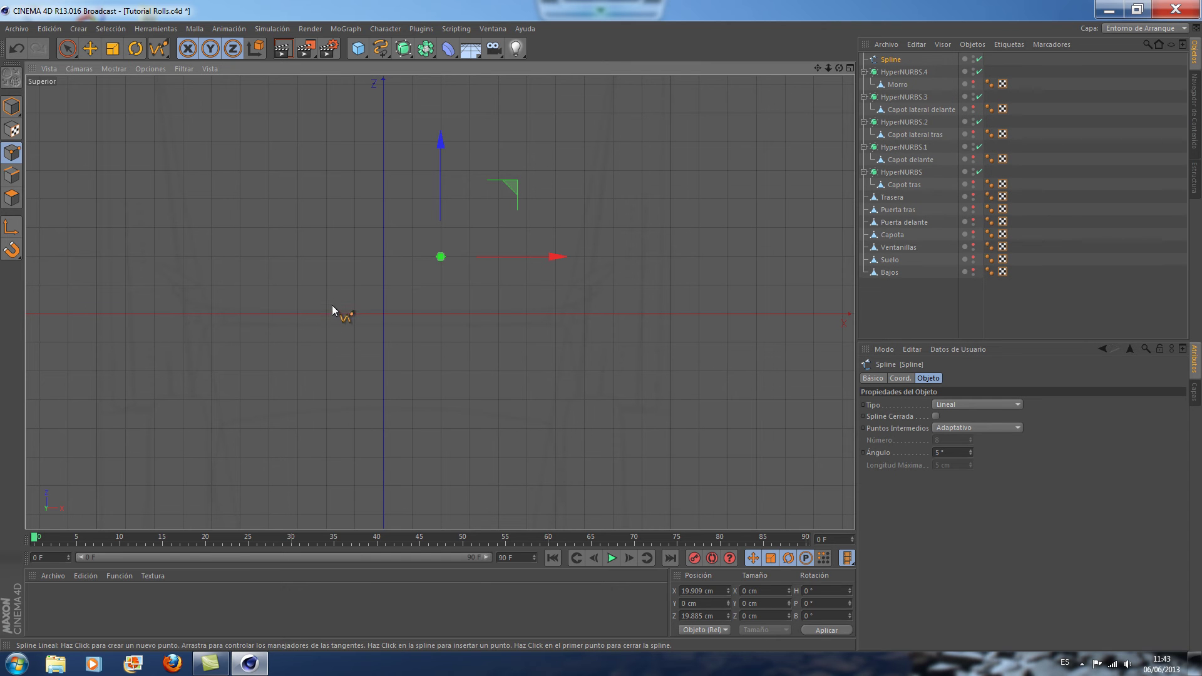
left_click(296, 314)
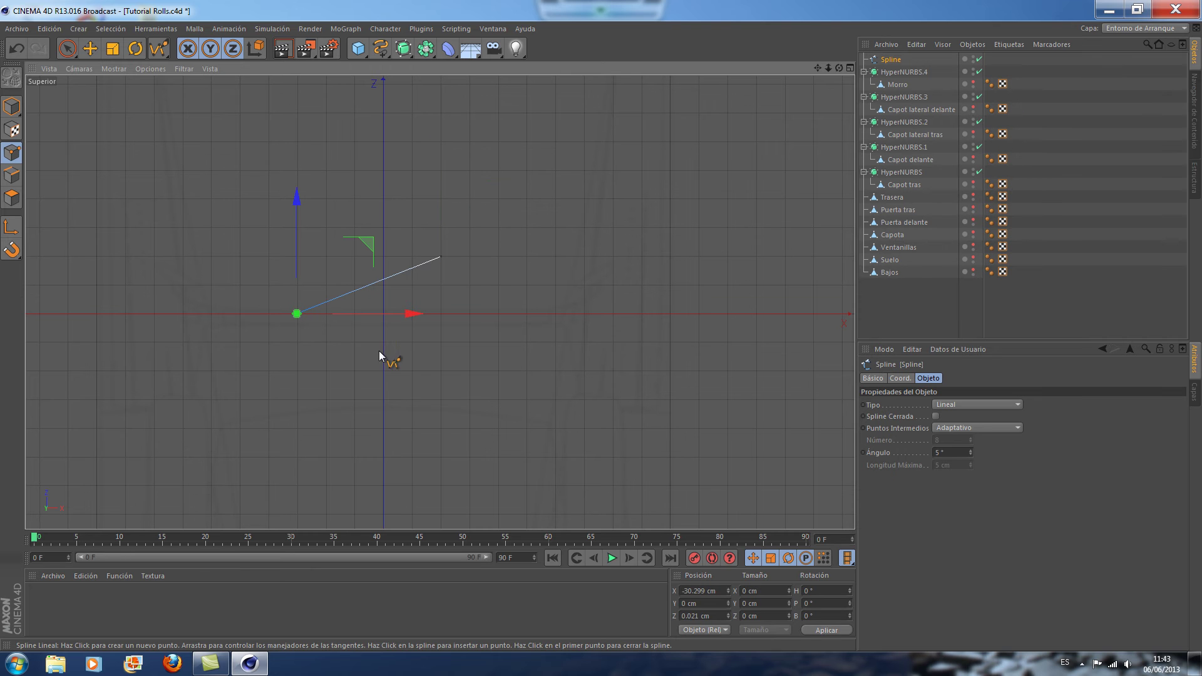
left_click(441, 371)
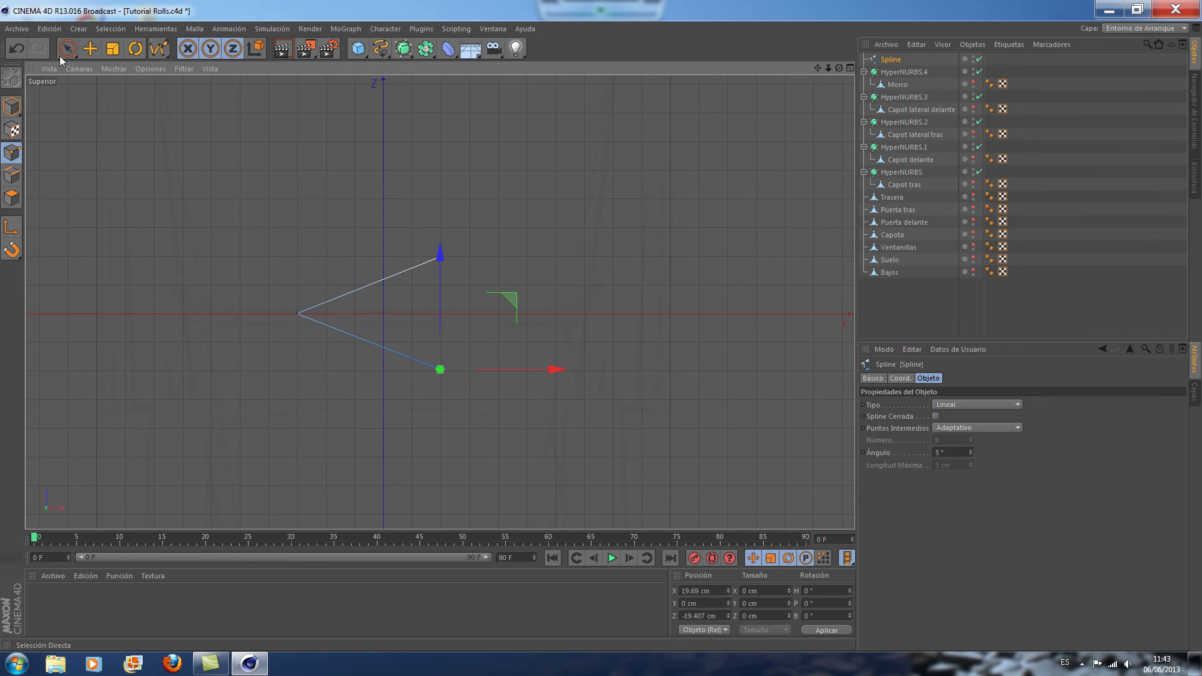
Switch to Rectangle Selection and set the spline's Tipo to Bezier for a smooth curve
left_click_drag(67, 49, 114, 87)
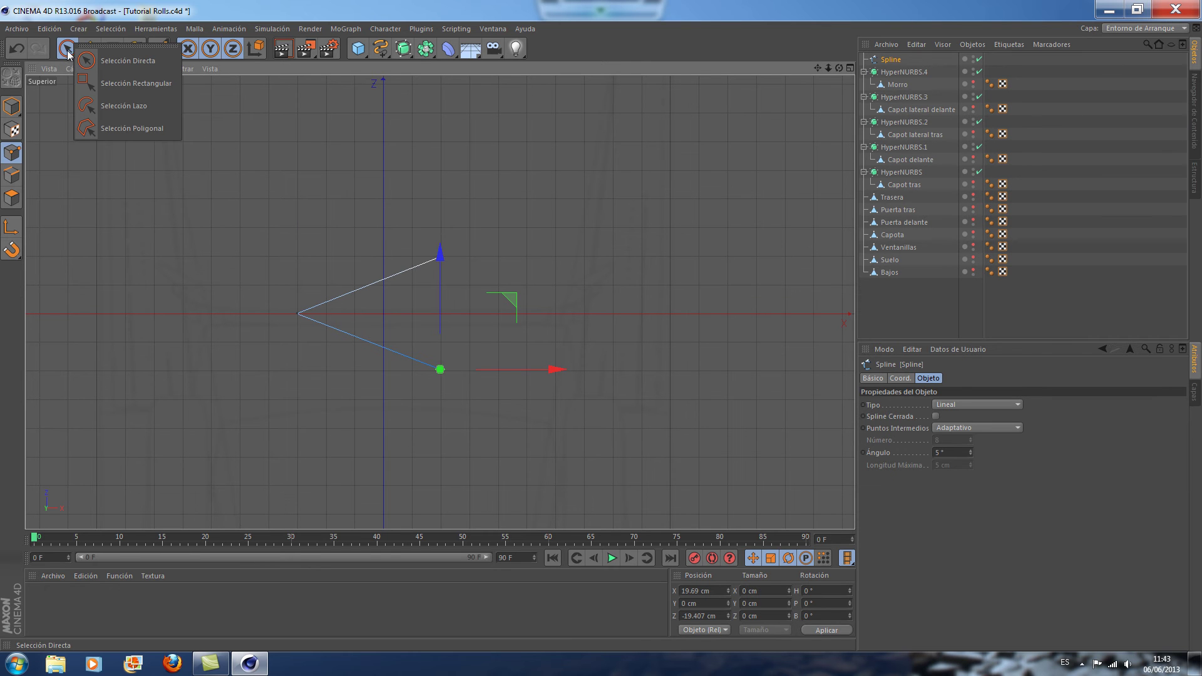
left_click(113, 85)
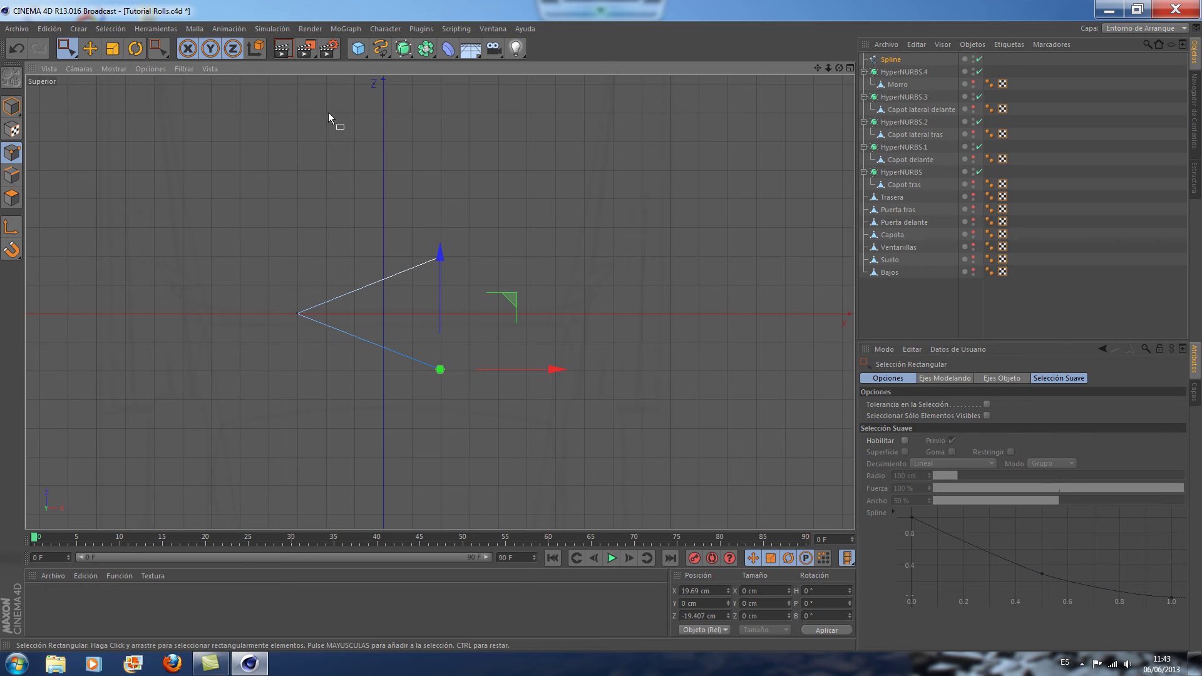
left_click(891, 60)
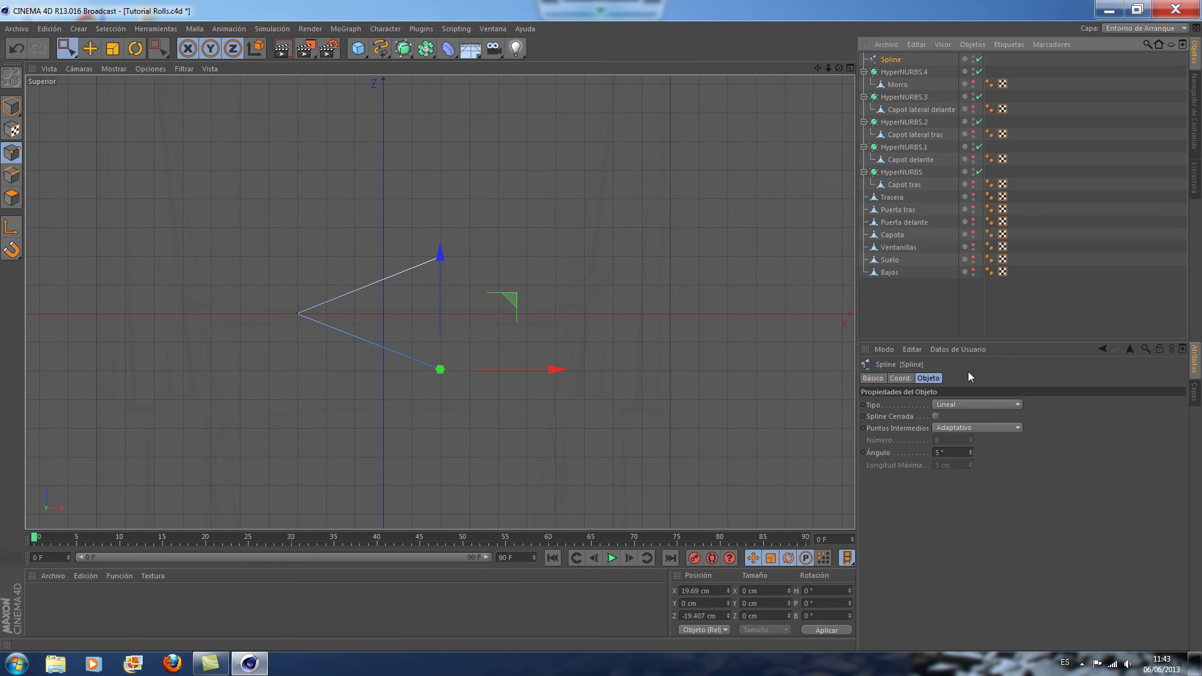
left_click(1017, 412)
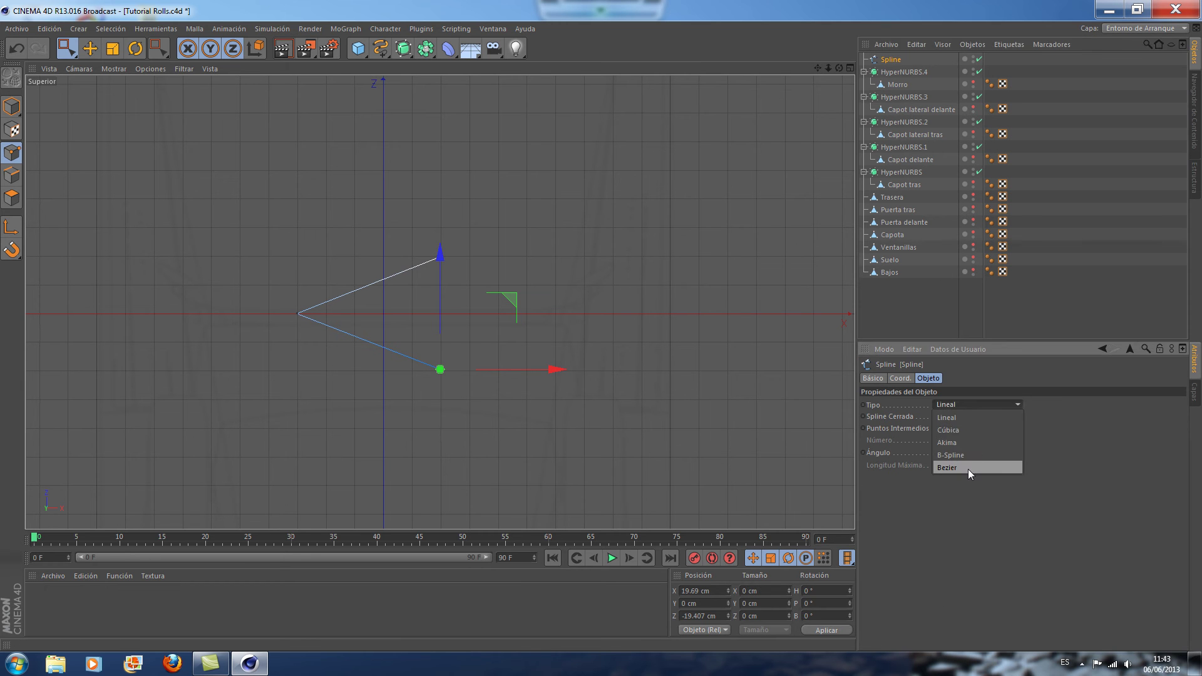
left_click(968, 469)
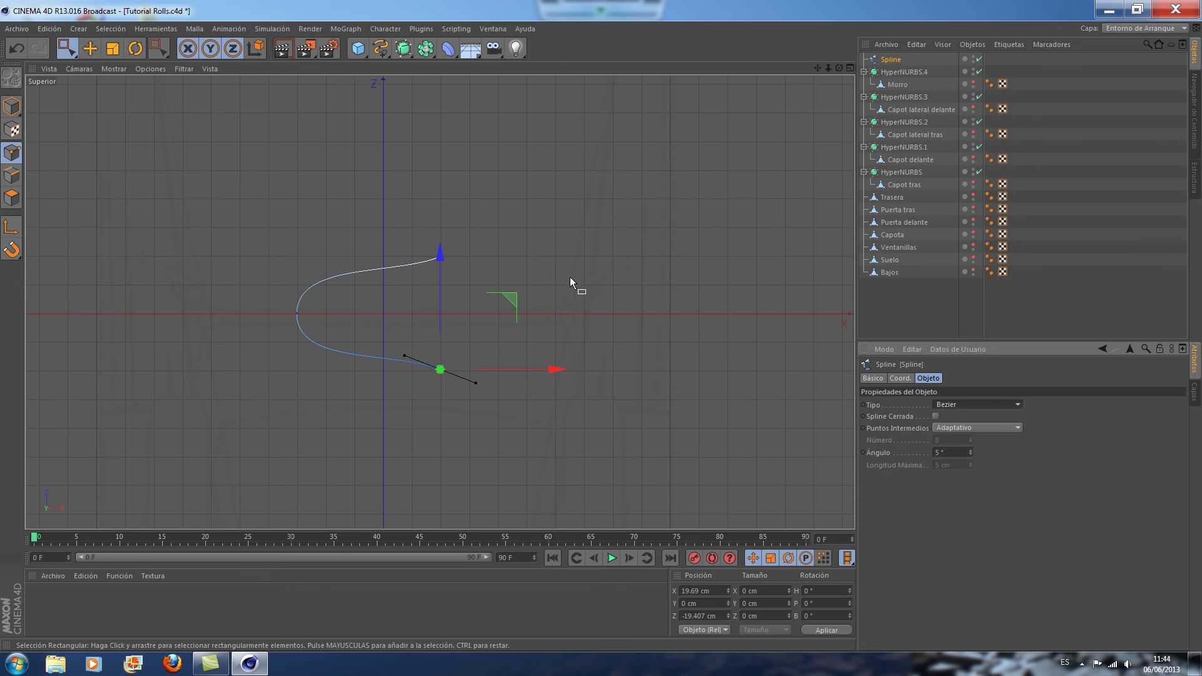
left_click(195, 30)
mouse_move(208, 107)
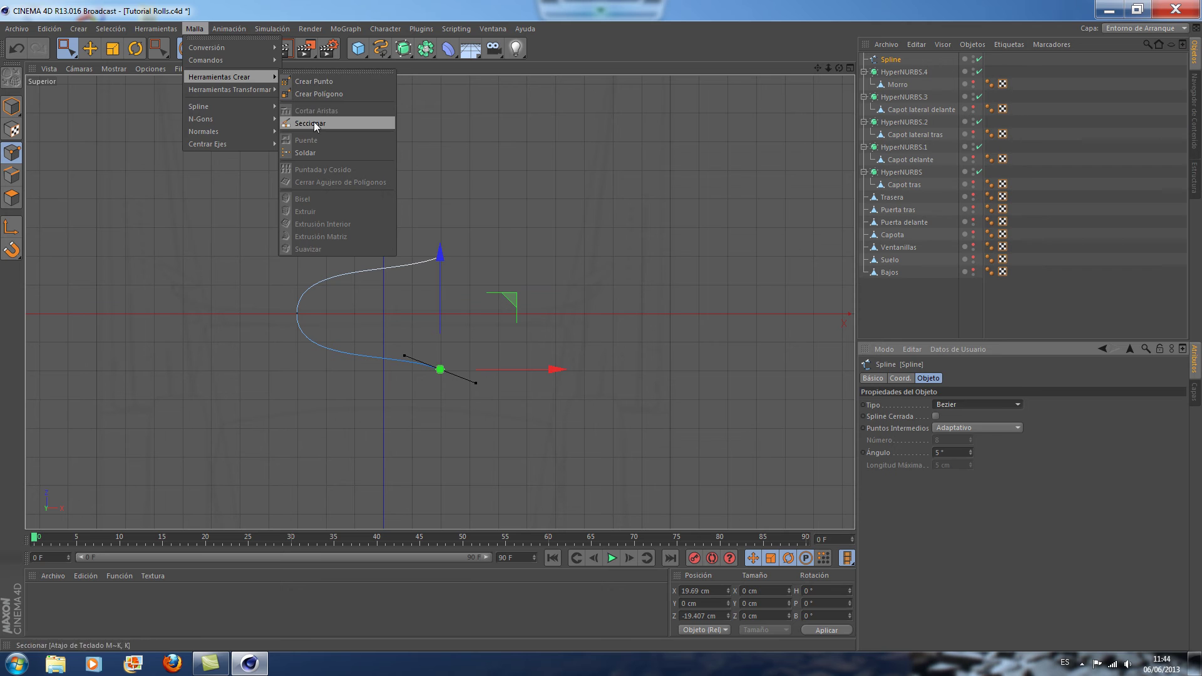
Set the Seccionar knife to Línea mode and cut a vertical line across the spline
left_click(314, 122)
left_click(938, 405)
left_click(930, 419)
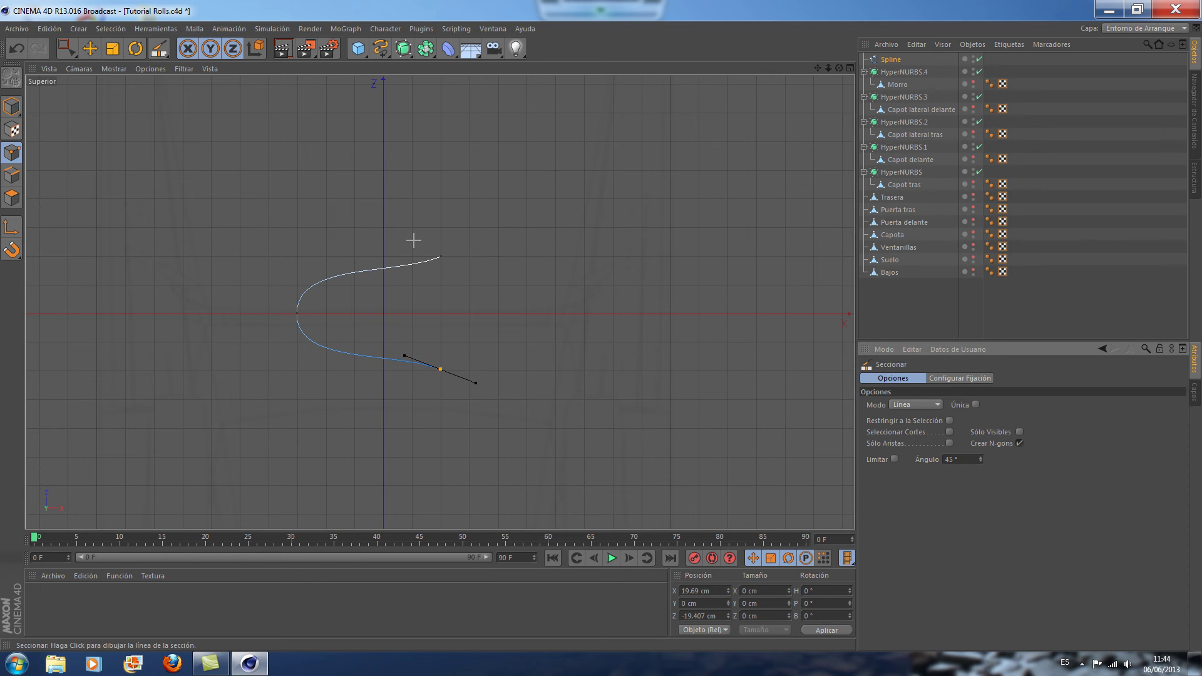
left_click_drag(412, 241, 412, 385)
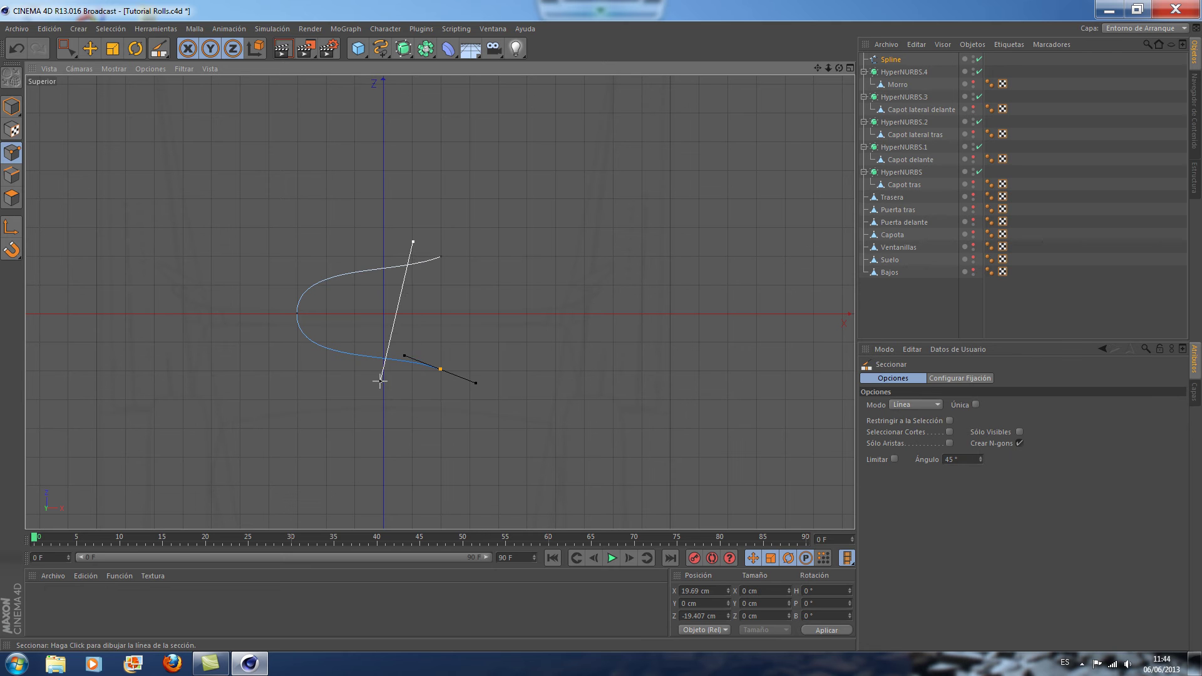
left_click_drag(412, 386, 416, 392)
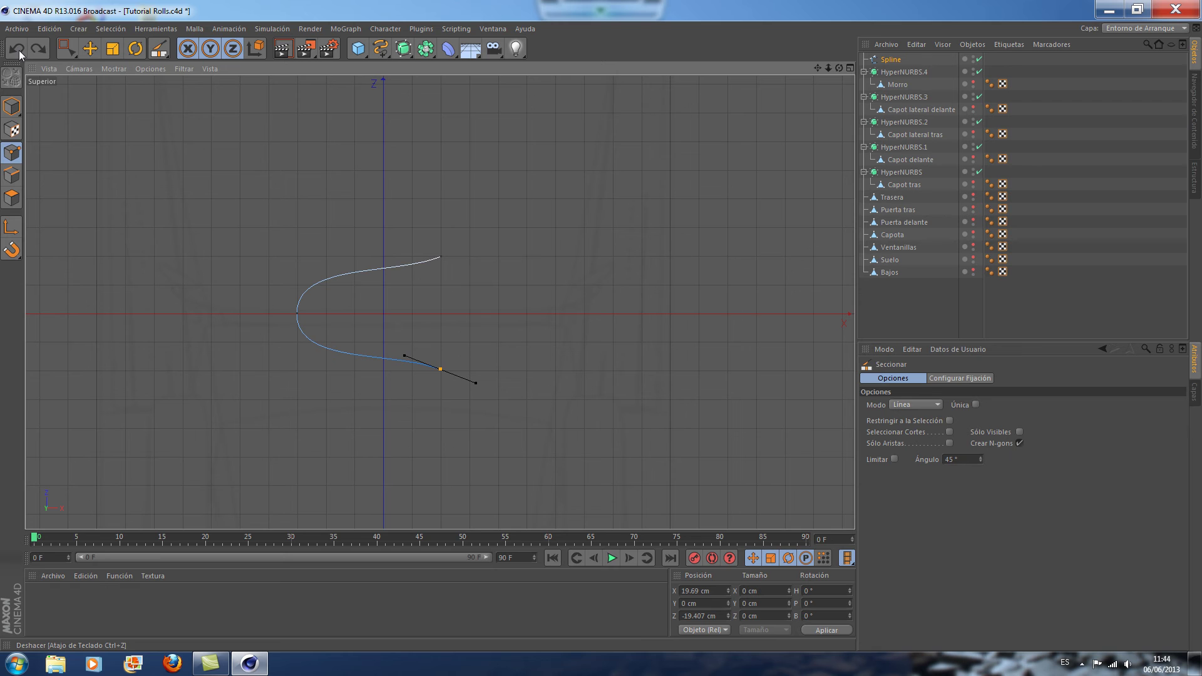
Enable Única and slice two vertical cut lines across the spline to add points
left_click(976, 404)
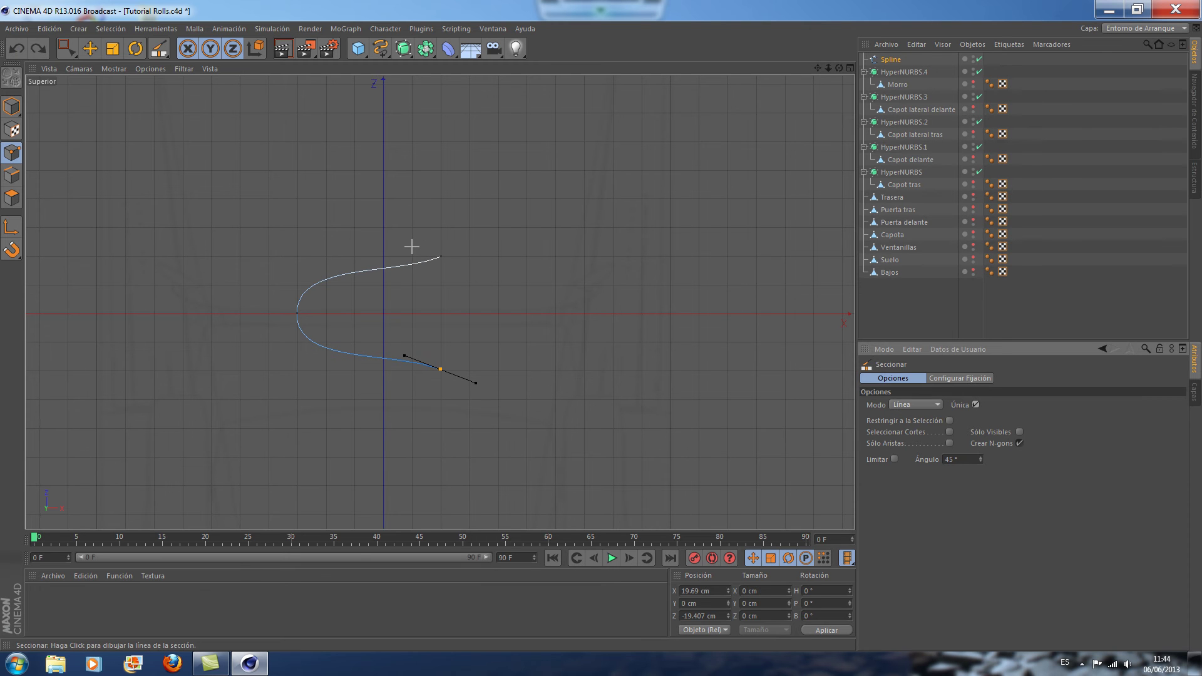
left_click_drag(411, 247, 412, 385)
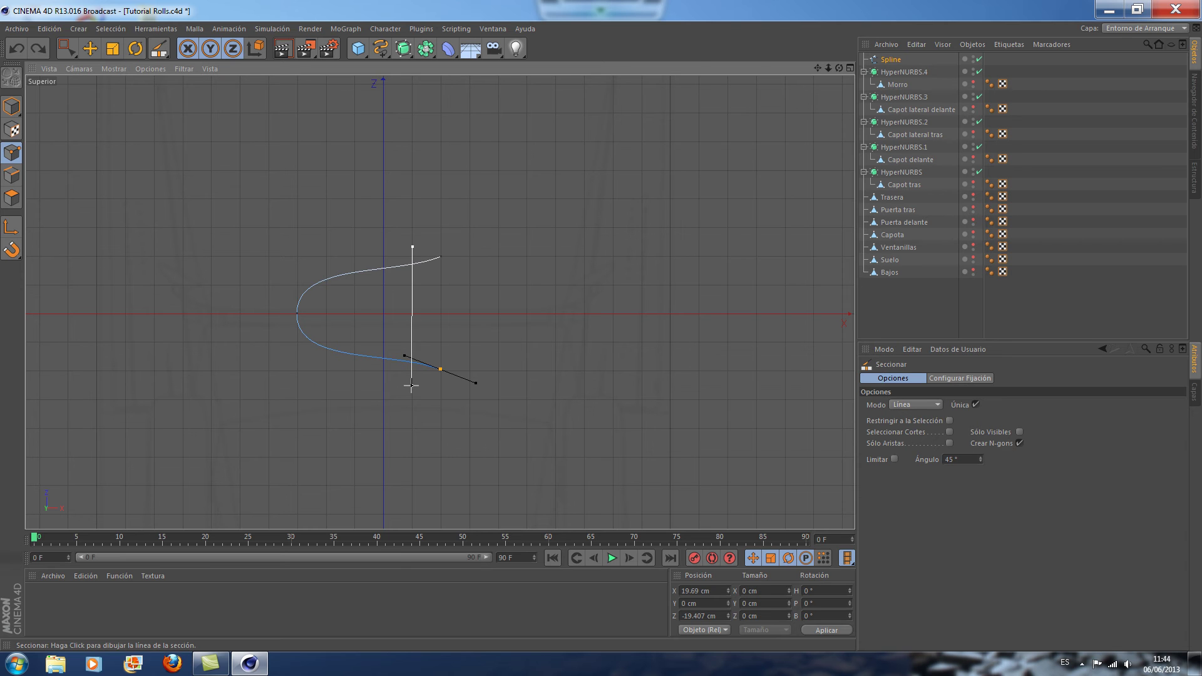
left_click_drag(412, 387, 411, 386)
left_click_drag(354, 251, 355, 377)
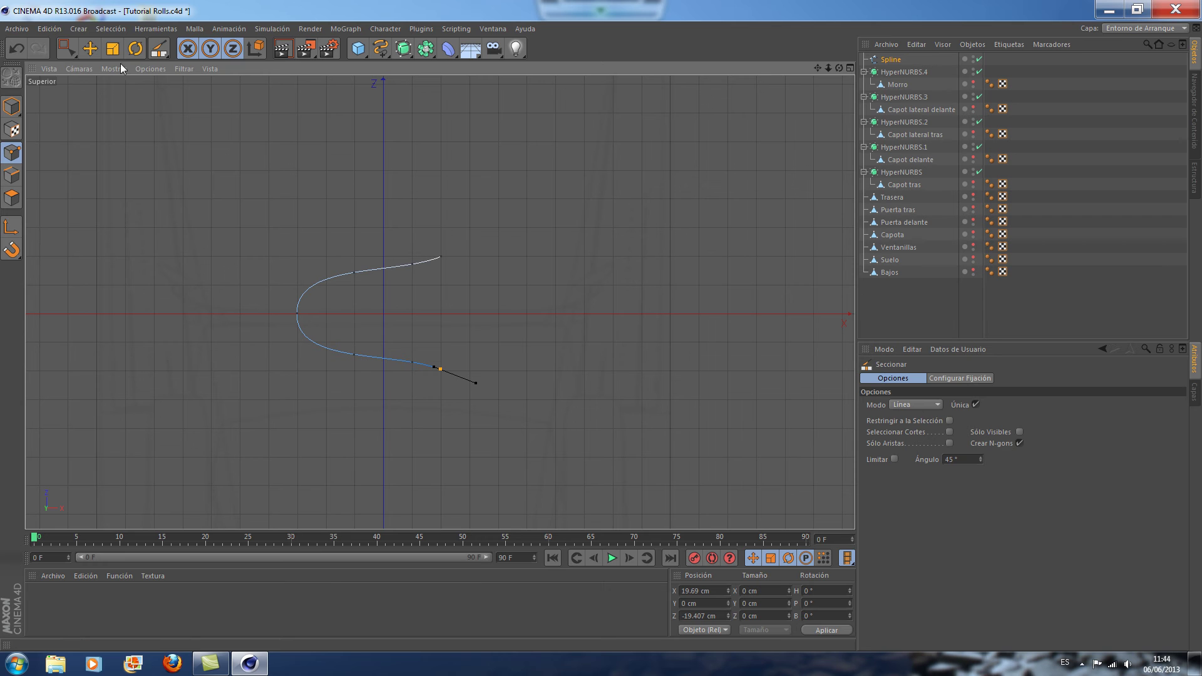
Box-select the spline's two middle points, nudge them left and scale them toward the centre line
left_click(65, 47)
left_click(119, 80)
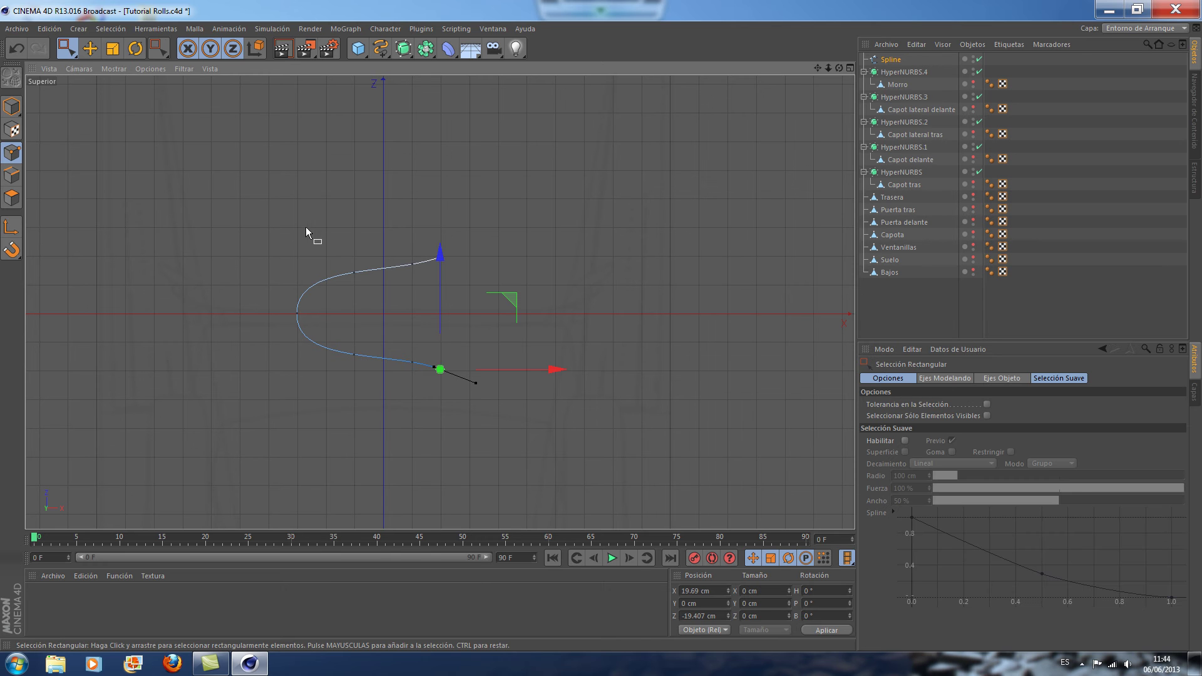
left_click_drag(320, 234, 388, 390)
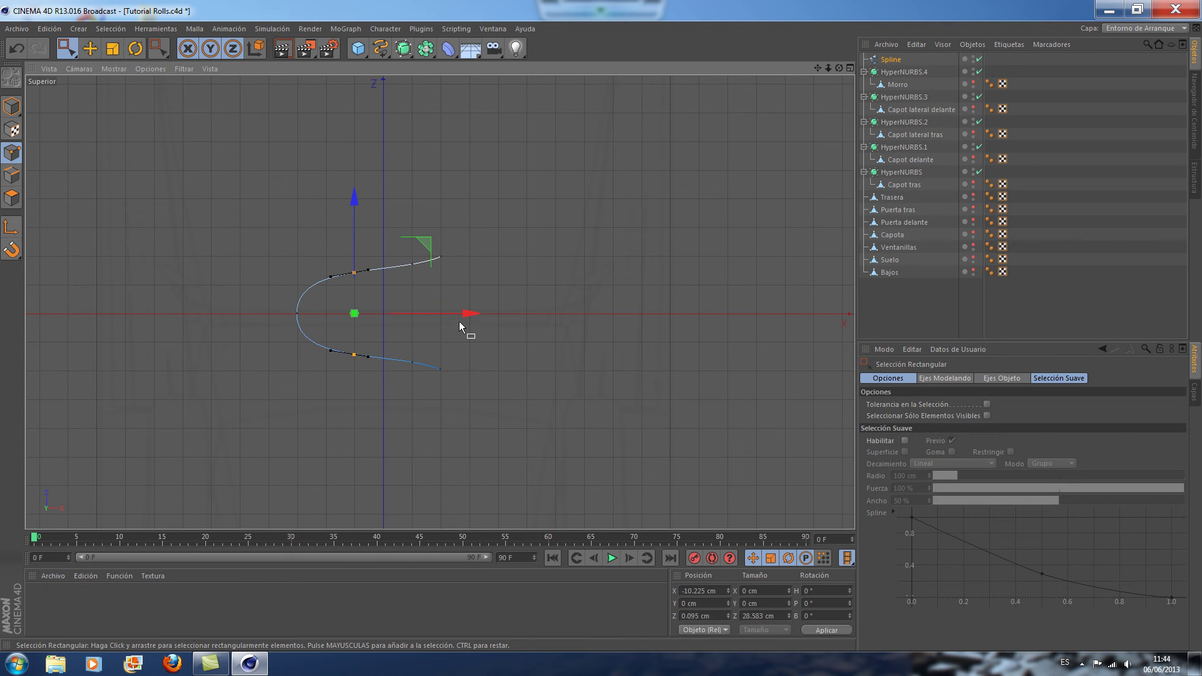
left_click_drag(471, 315, 469, 321)
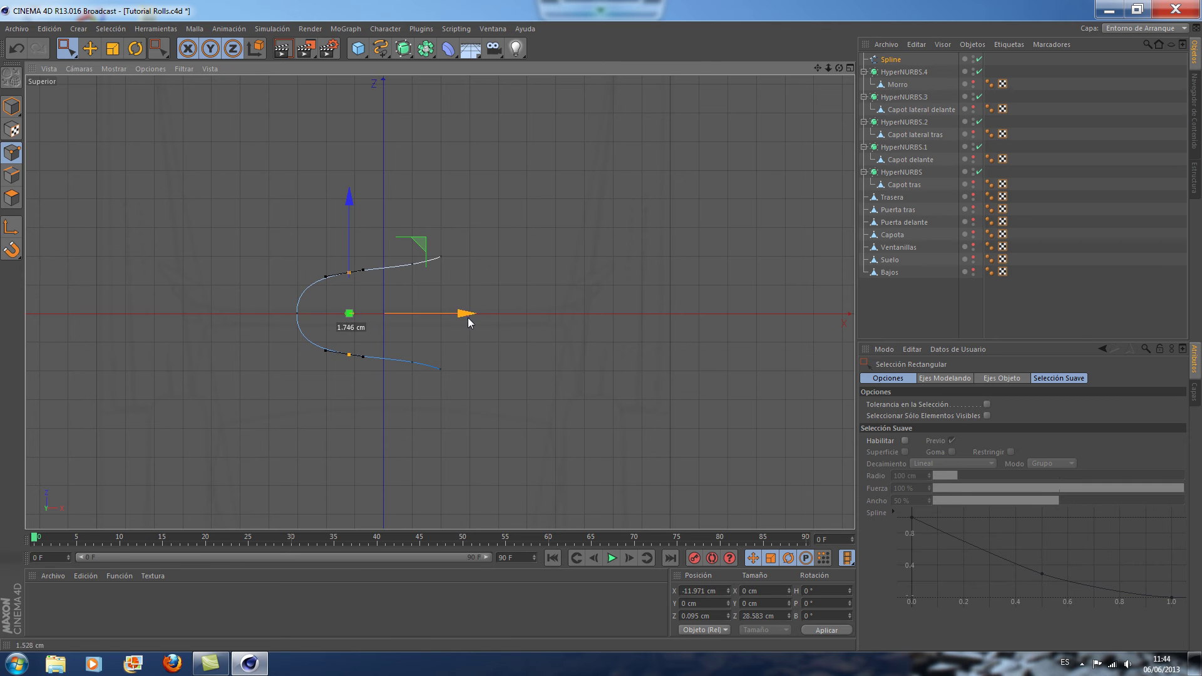
left_click(113, 48)
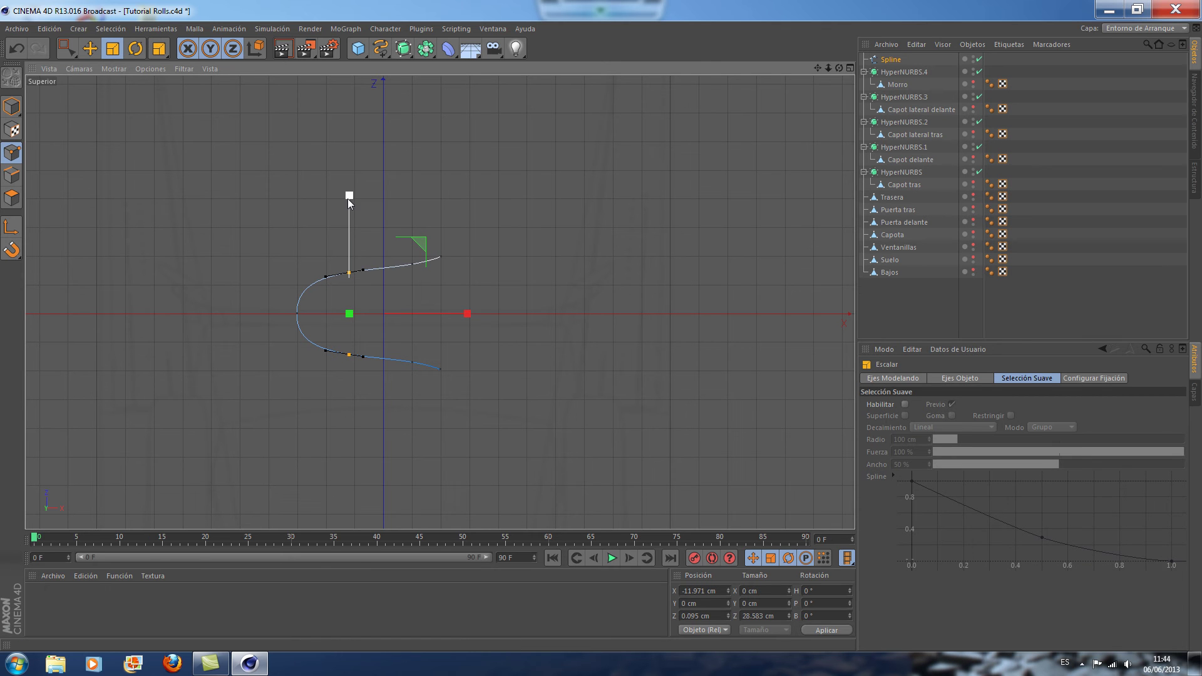
left_click_drag(349, 198, 348, 219)
Box-select the points near the open ends and scale them closer together, to about 89%
left_click(68, 49)
left_click(125, 86)
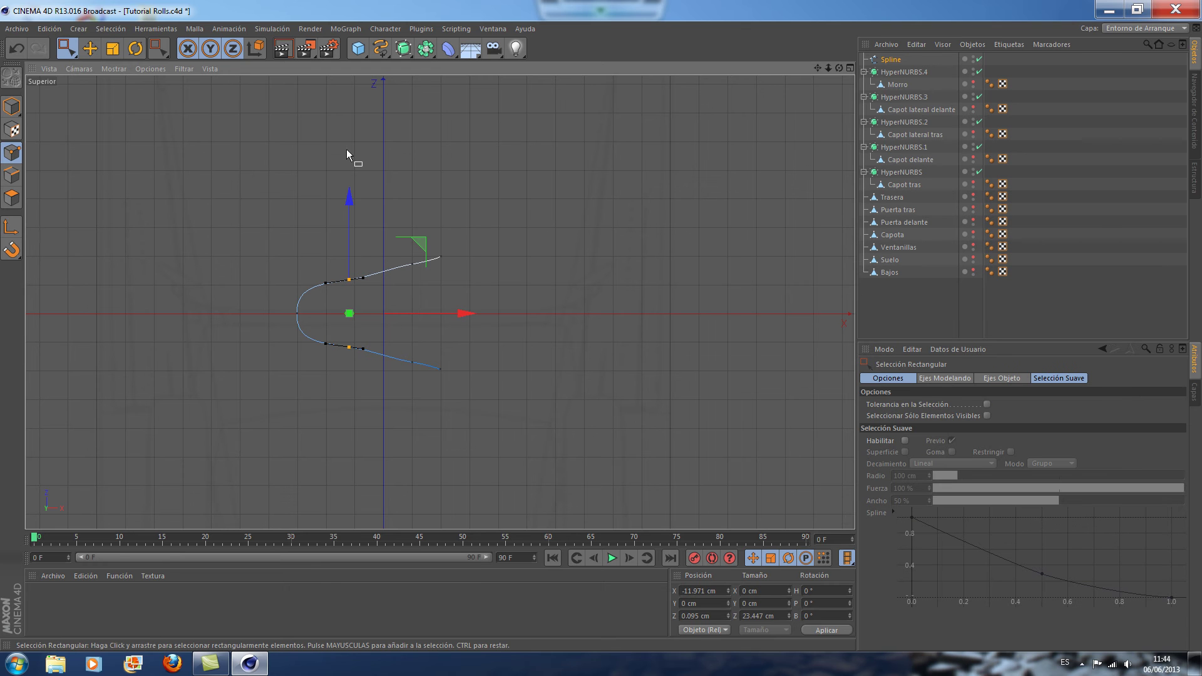
left_click_drag(393, 229, 433, 388)
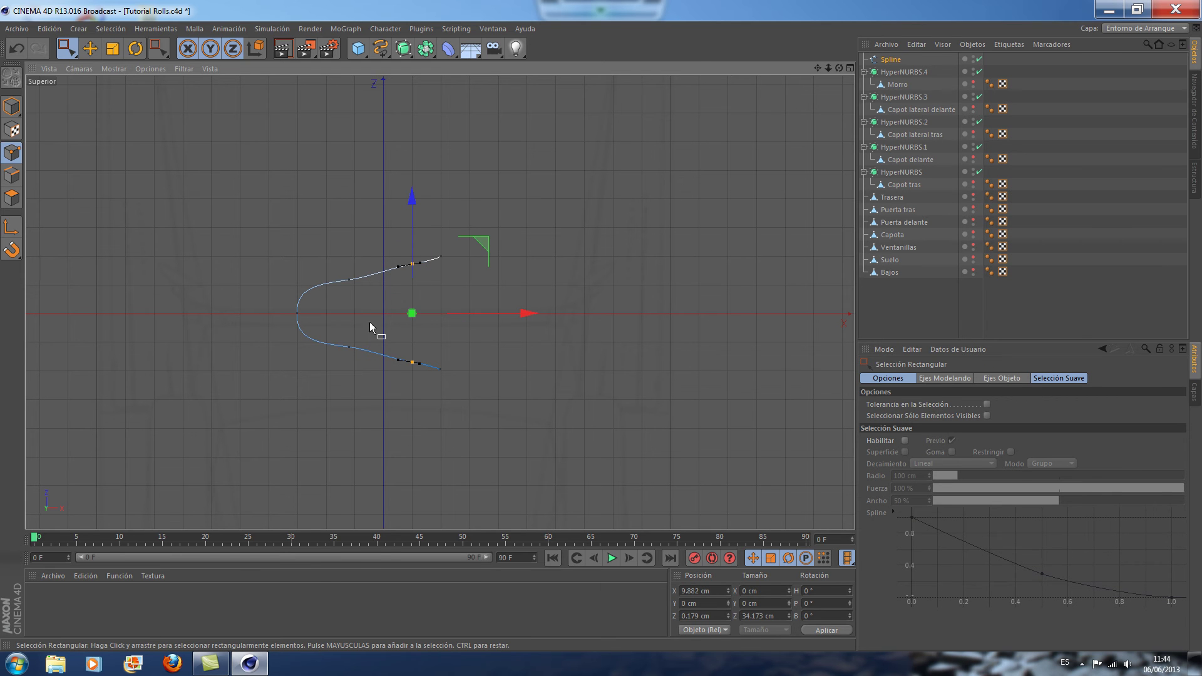
left_click(115, 54)
left_click_drag(412, 197, 413, 218)
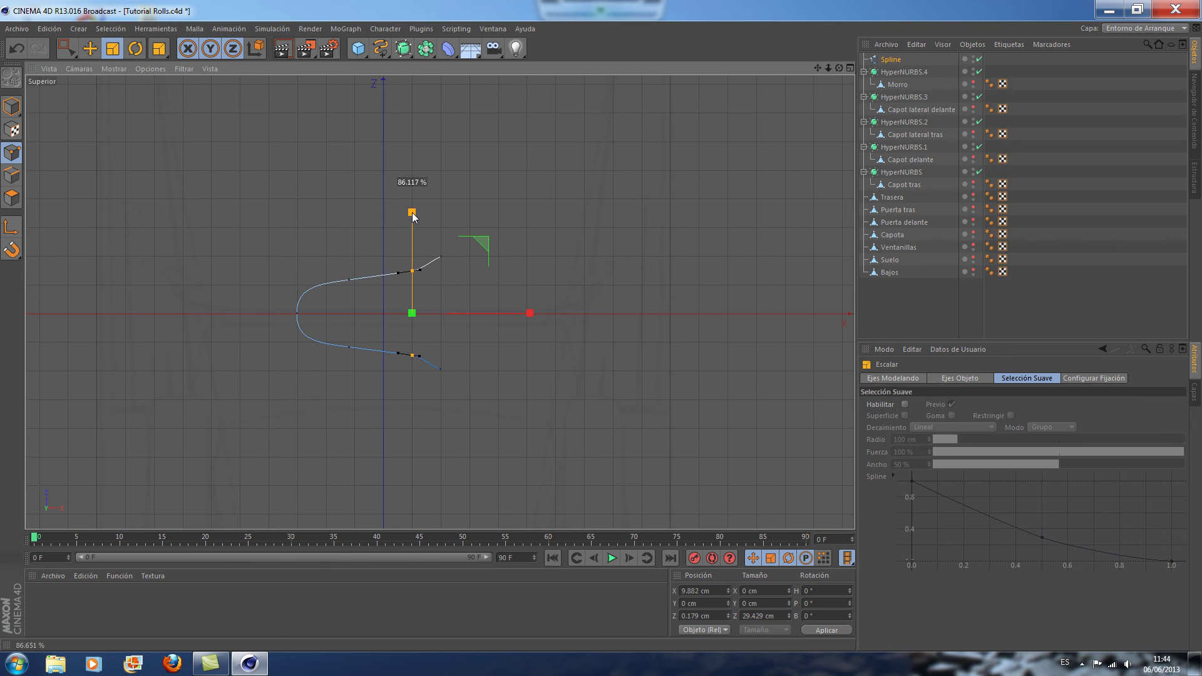
Place the right-hand end points 36.158 cm apart at X 16.307 cm, then return to Direct Selection
left_click_drag(68, 54, 118, 85)
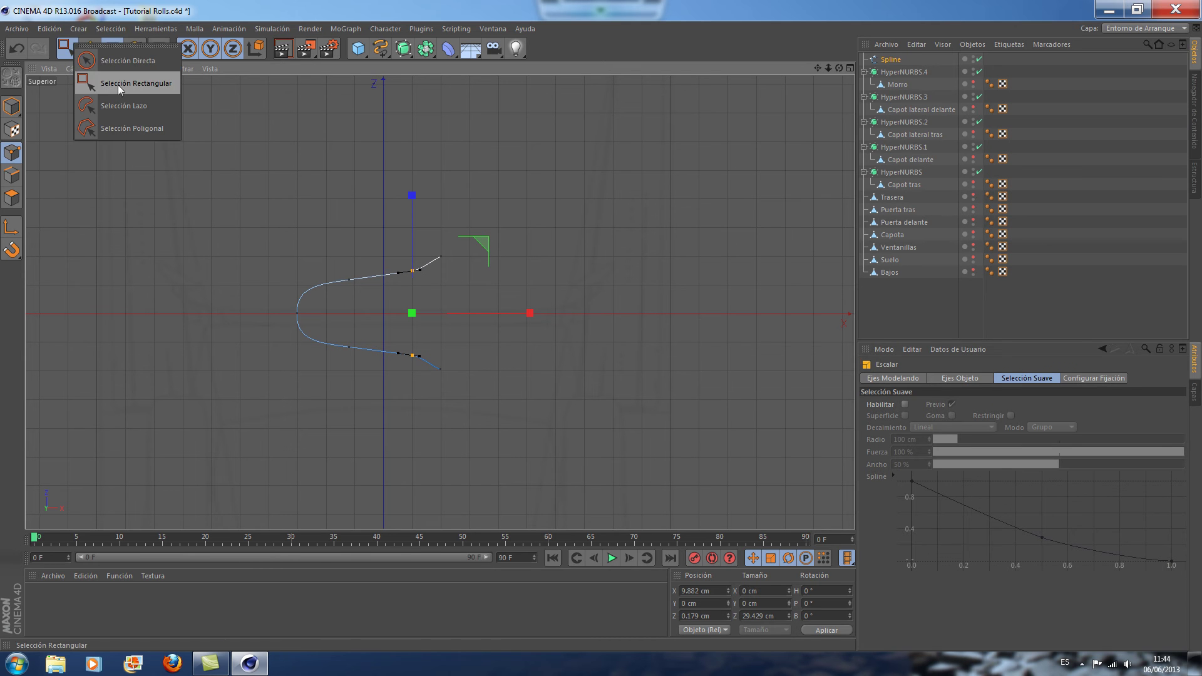
left_click_drag(434, 223, 460, 396)
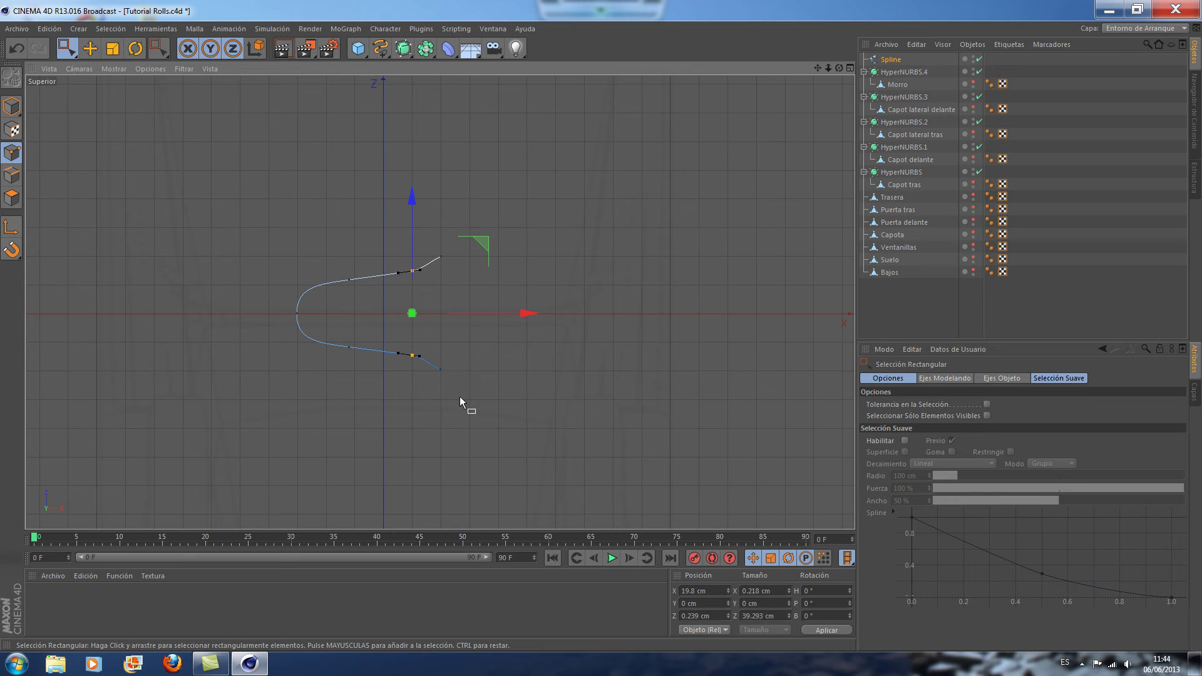
left_click(113, 52)
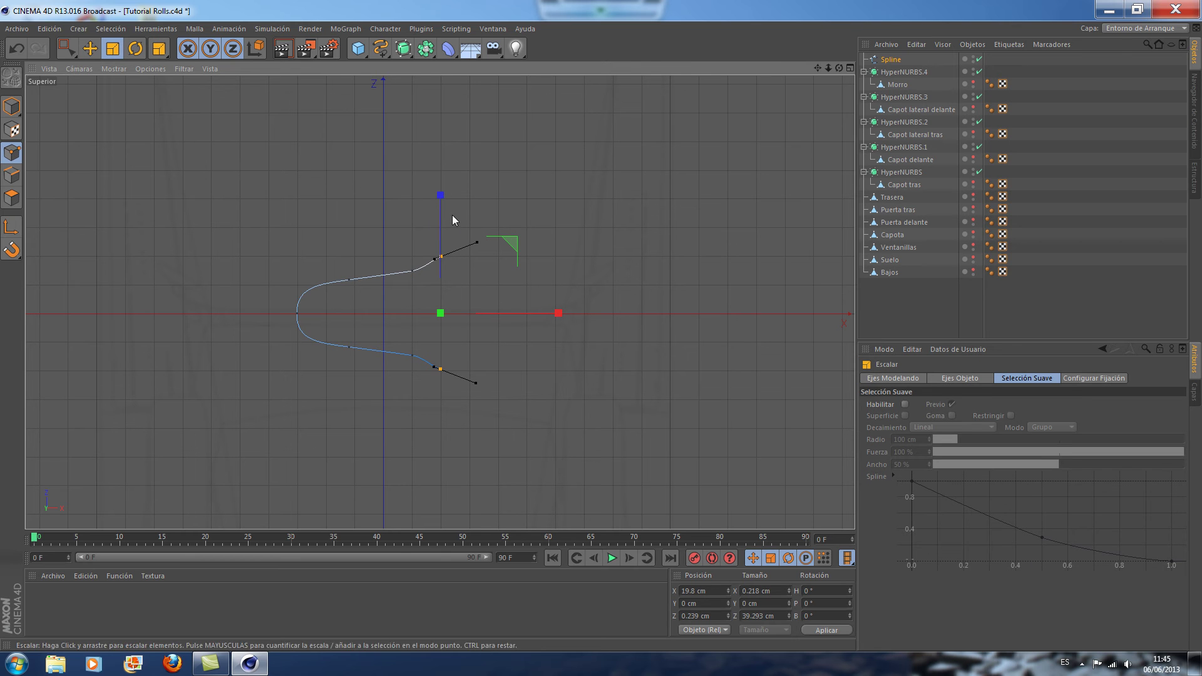
left_click_drag(442, 195, 442, 207)
left_click(74, 54)
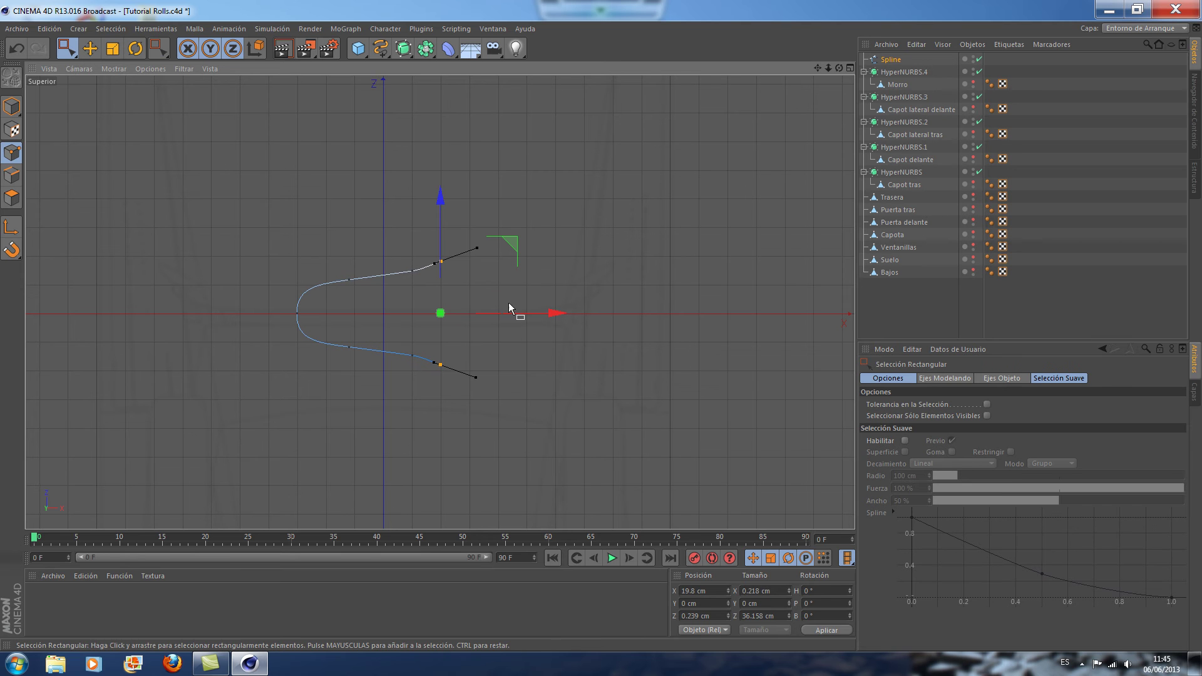
left_click_drag(556, 314, 544, 321)
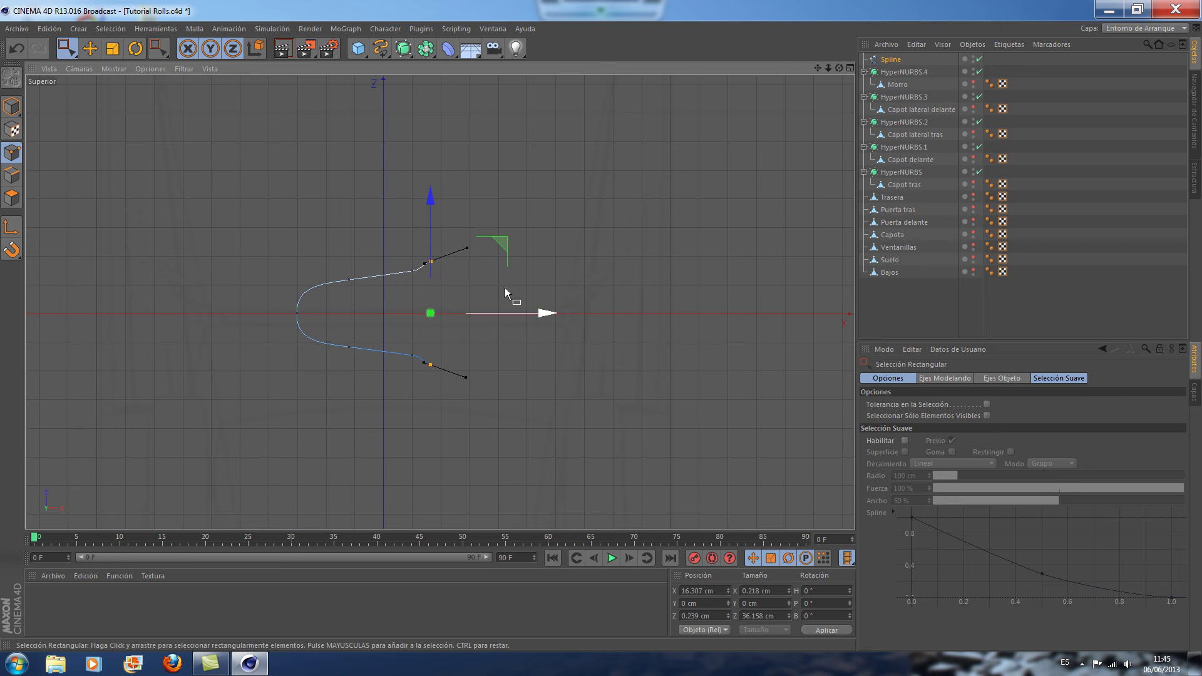
left_click(66, 49)
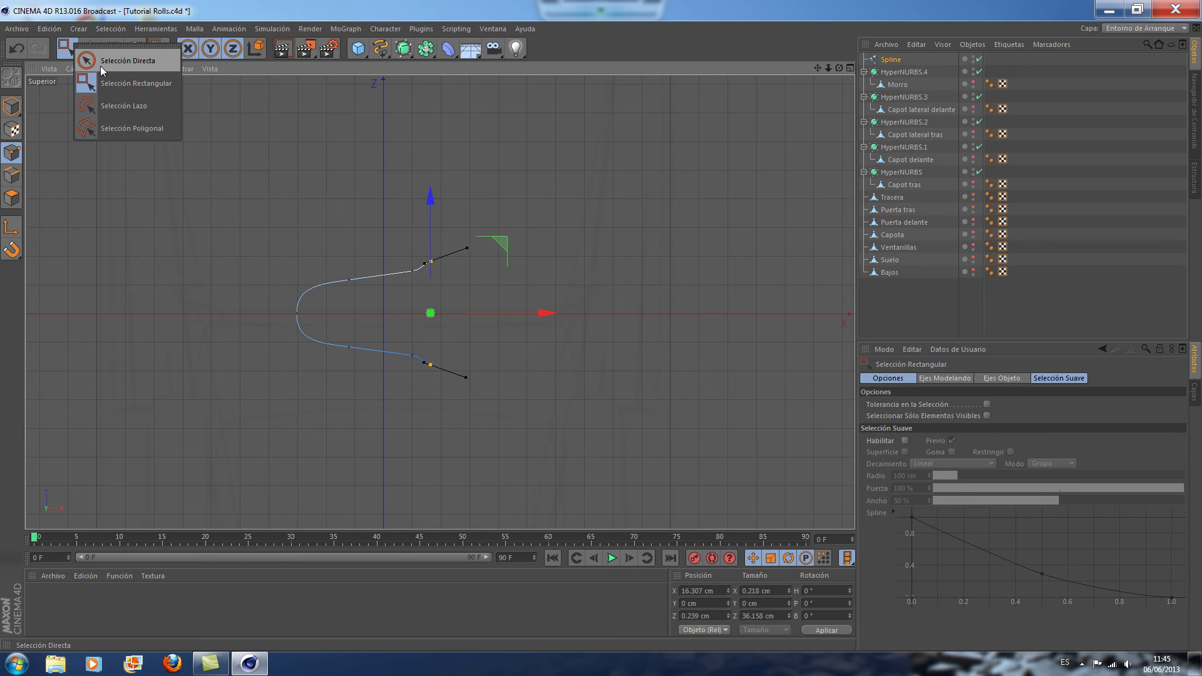
left_click(93, 67)
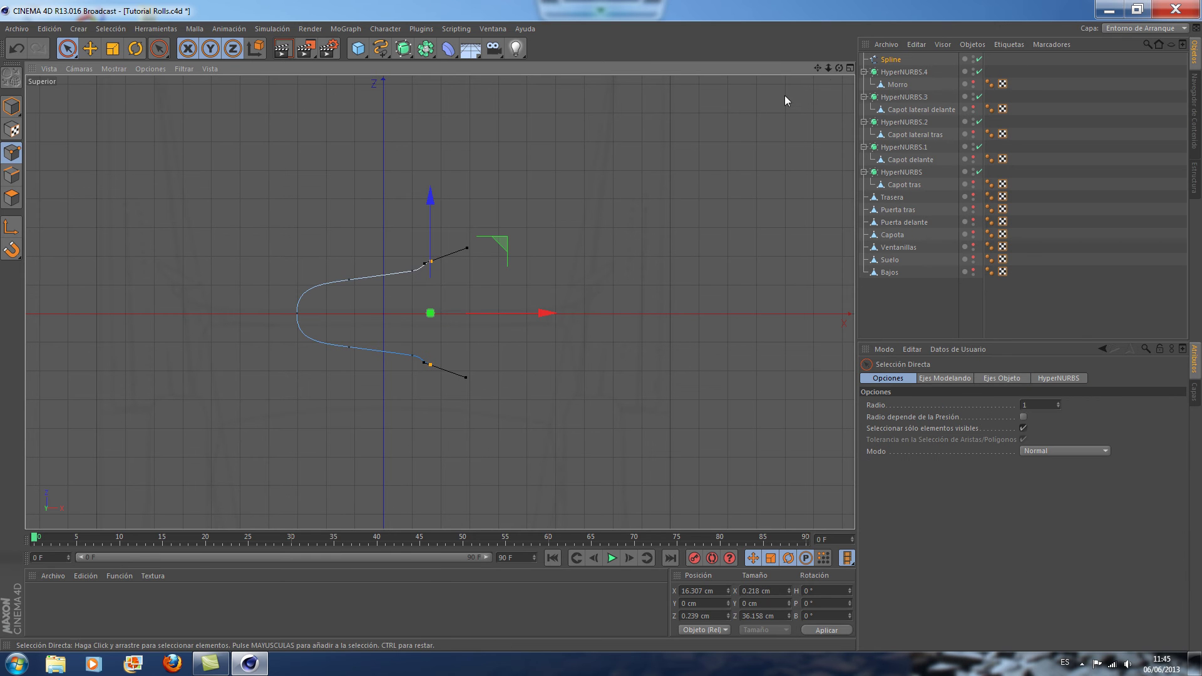
Maximize the Perspective view from the four-view layout and select the Spline object
left_click(850, 68)
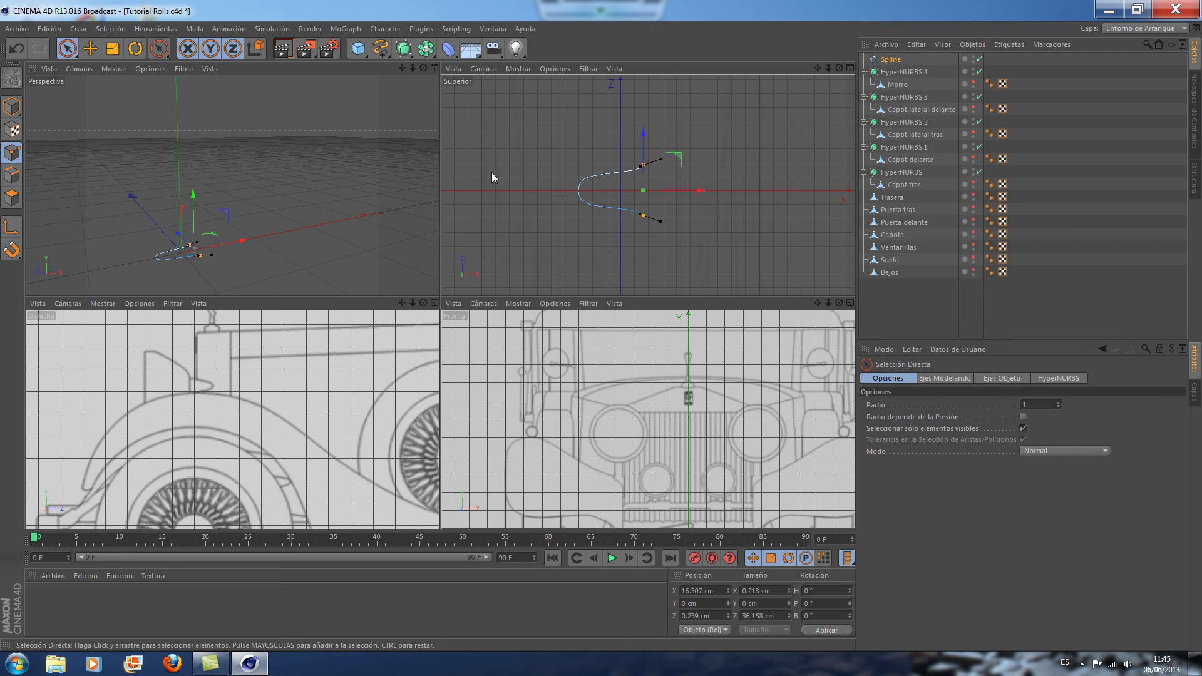
left_click(434, 68)
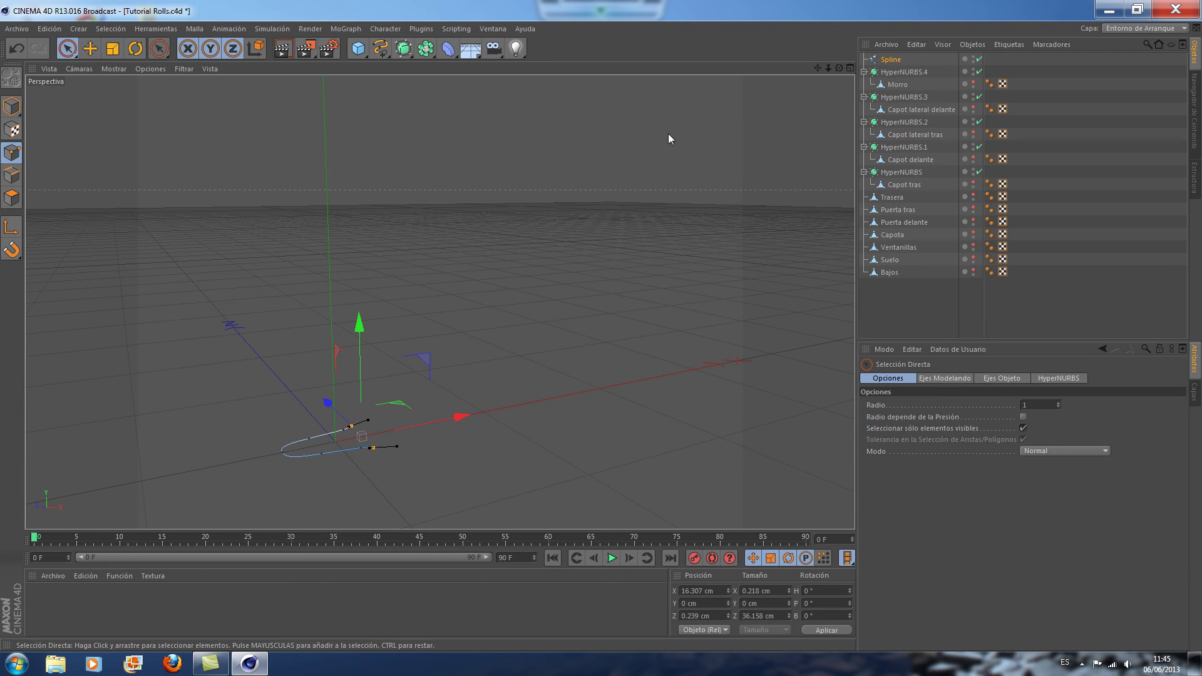
left_click(892, 60)
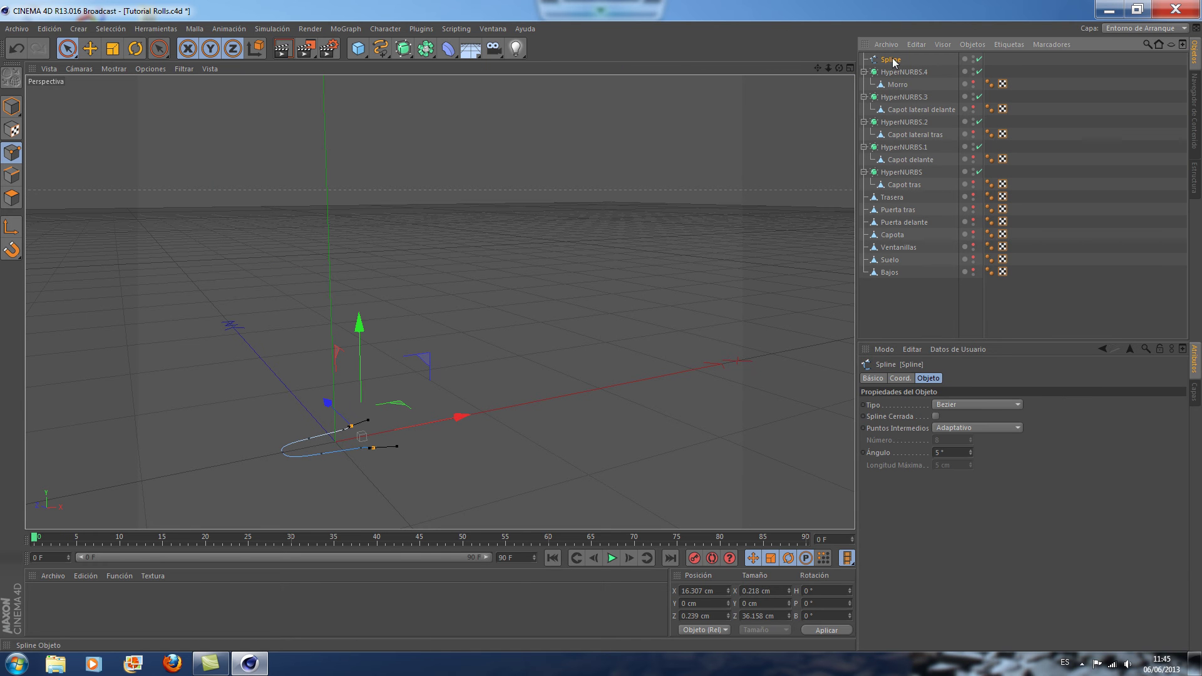
Add a NURBS Extrusión object and place the Spline inside it
left_click(404, 55)
left_click(542, 64)
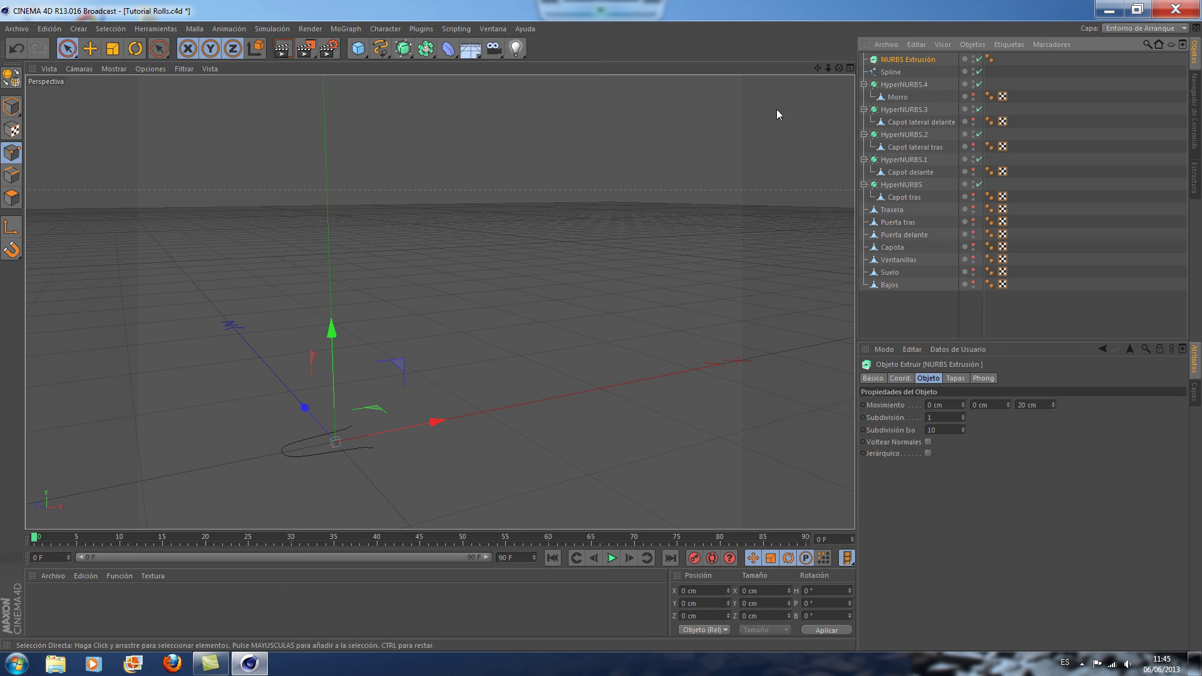
left_click_drag(893, 71, 895, 61)
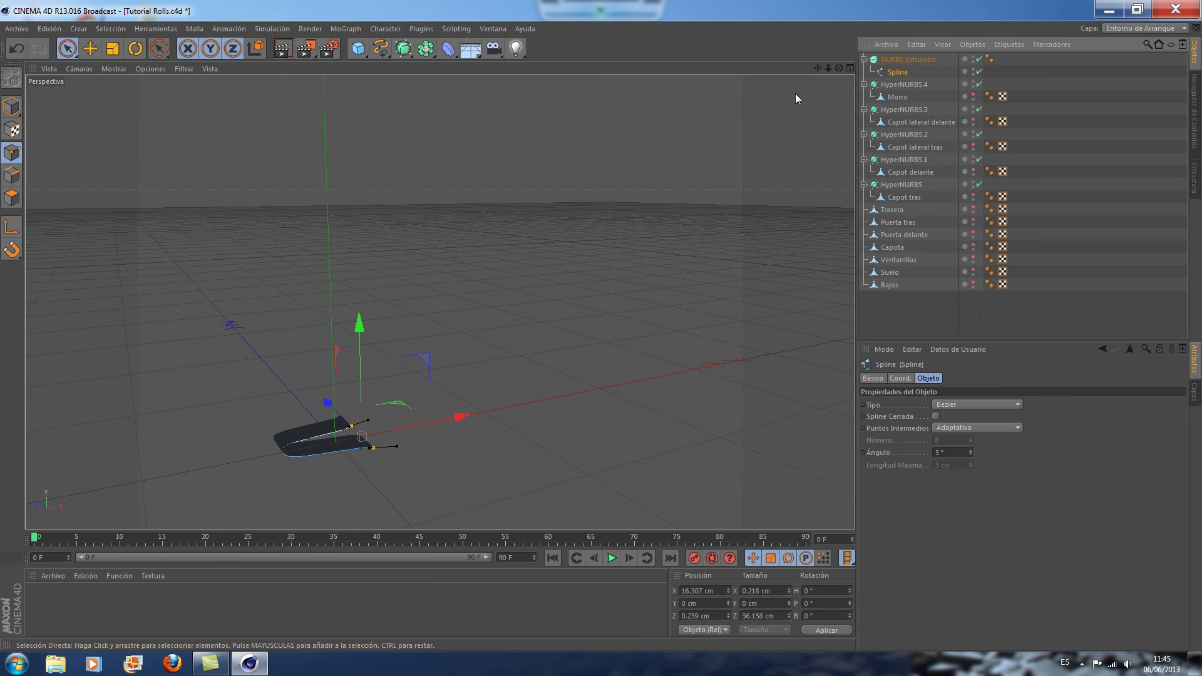
left_click_drag(818, 68, 441, 302)
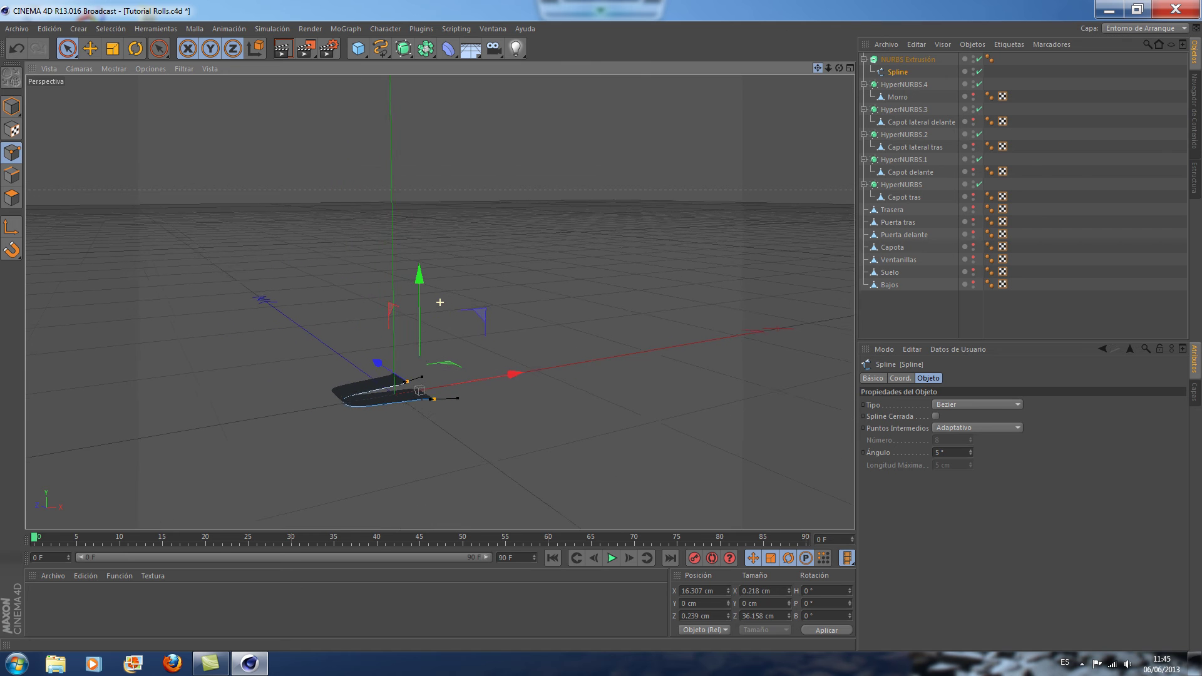
scroll(517, 418, "up", 1)
scroll(517, 418, "up", 2)
scroll(520, 416, "up", 2)
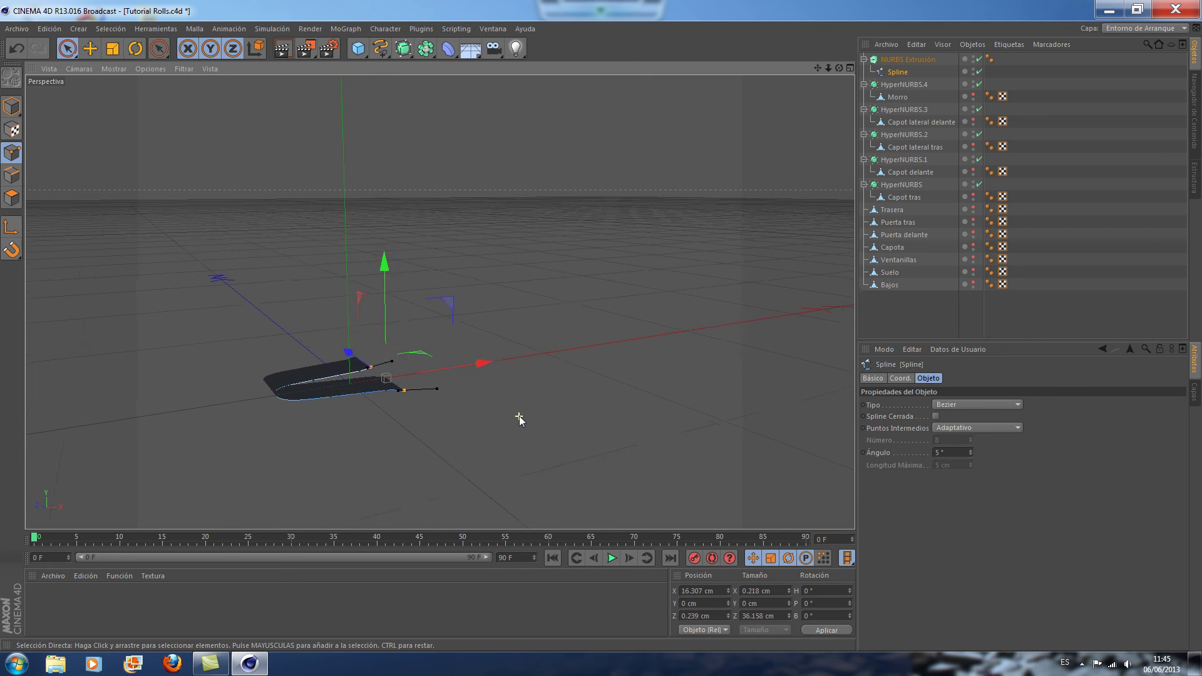
scroll(520, 415, "up", 2)
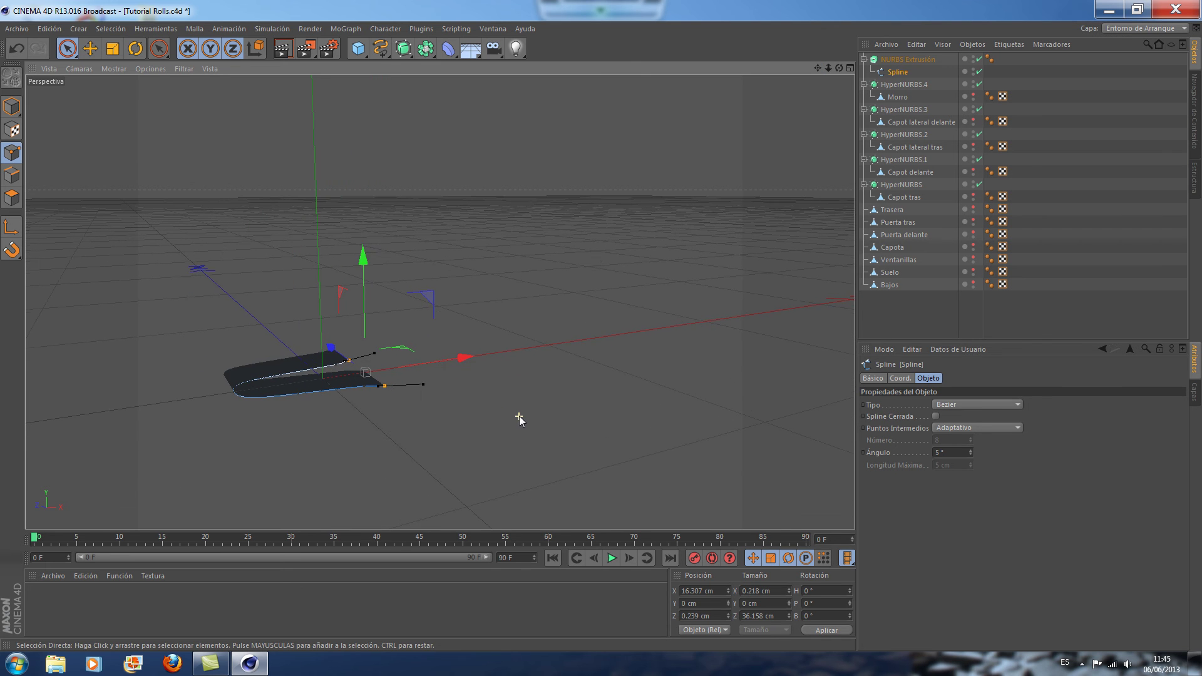
Set the extrusion Movimiento to 0 / 117 / 0 cm, extruding the profile 117 cm upward
left_click(908, 61)
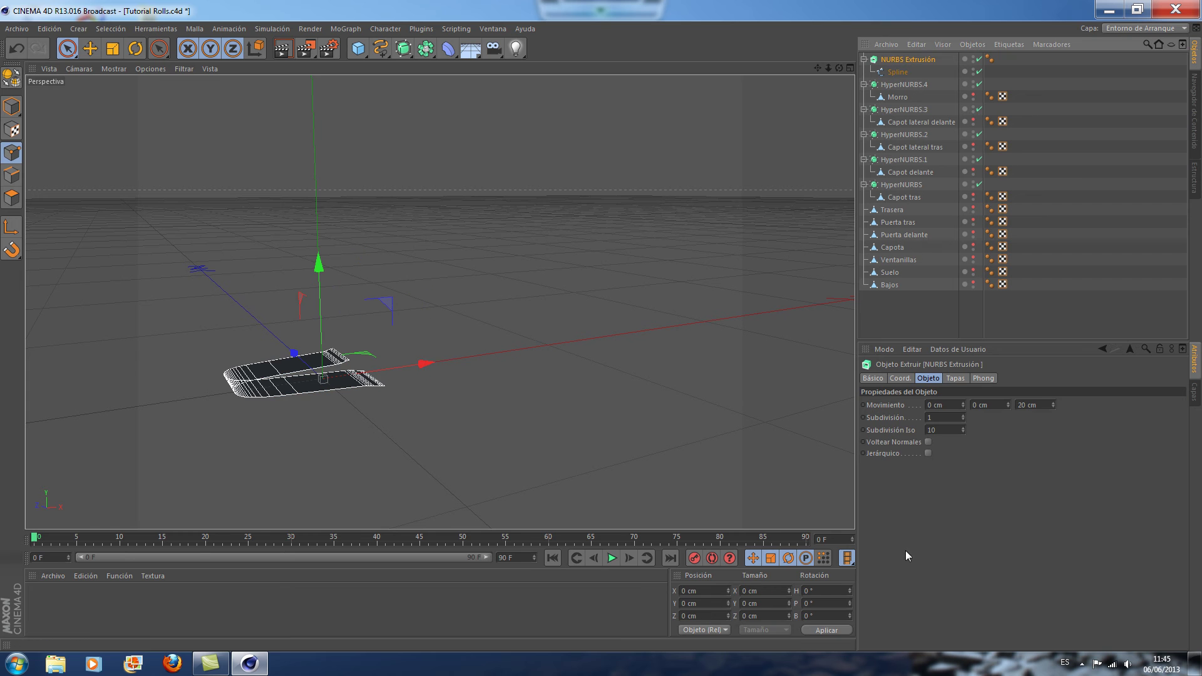
left_click(1041, 405)
type("0")
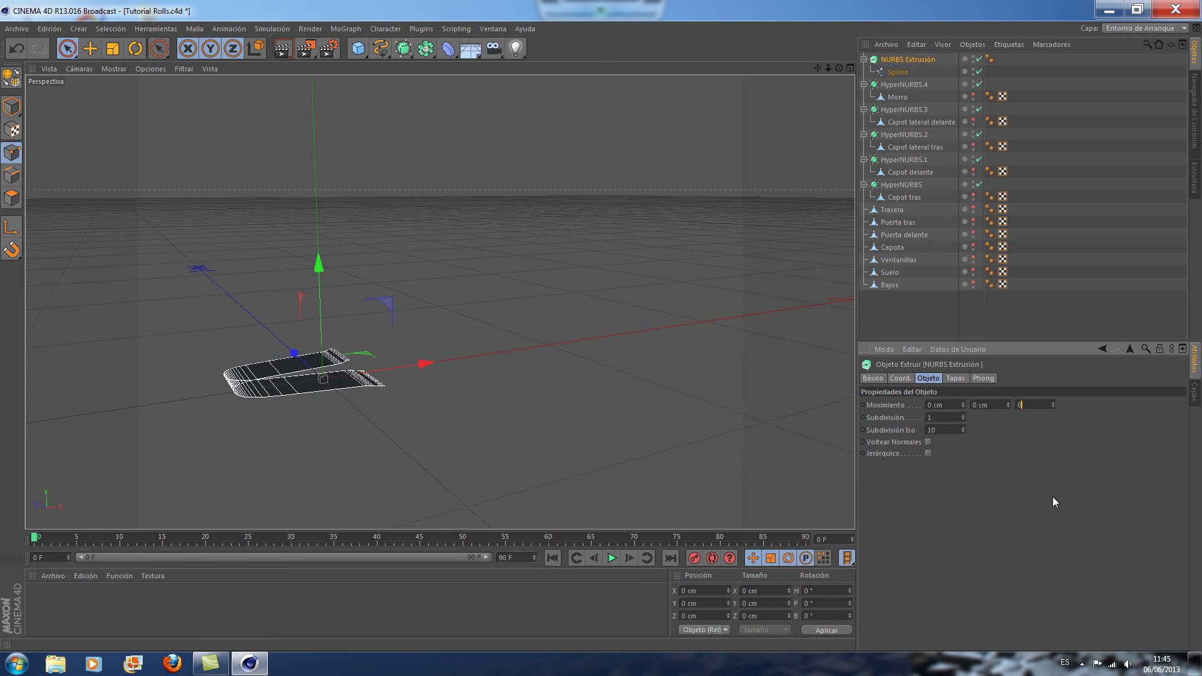
key("Return")
left_click_drag(1008, 405, 1008, 403)
left_click_drag(441, 223, 724, 188, "alt")
mouse_move(818, 68)
left_mouse_down()
mouse_move(840, 68)
mouse_move(798, 90)
left_mouse_up()
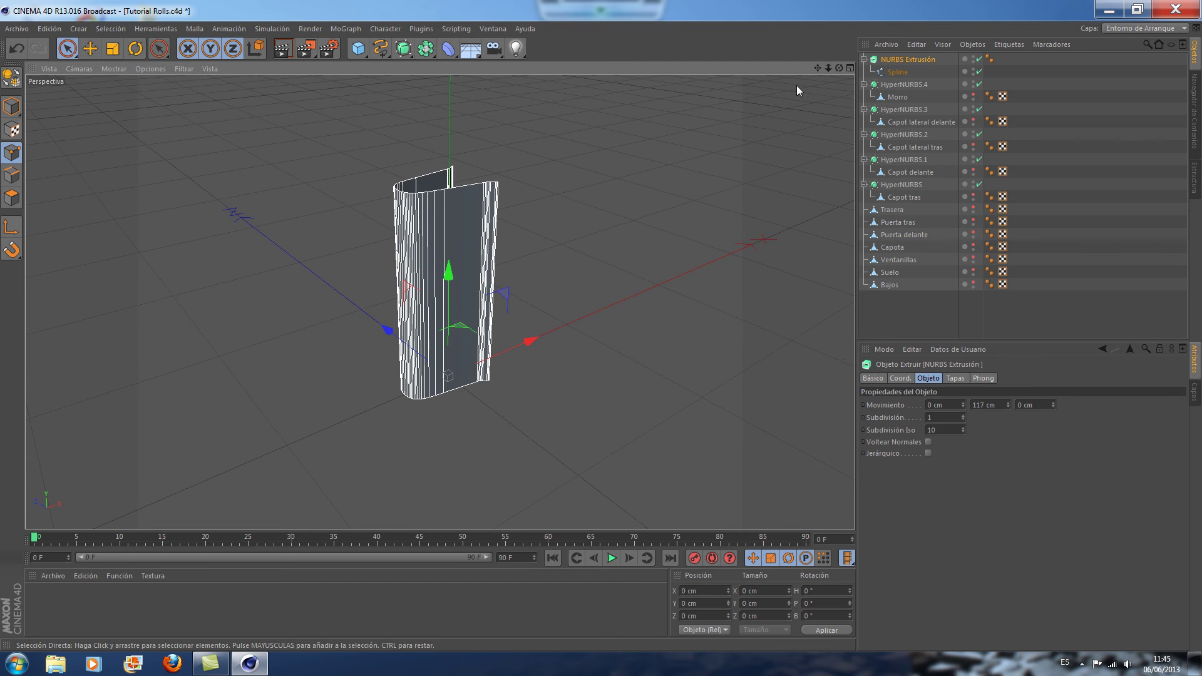
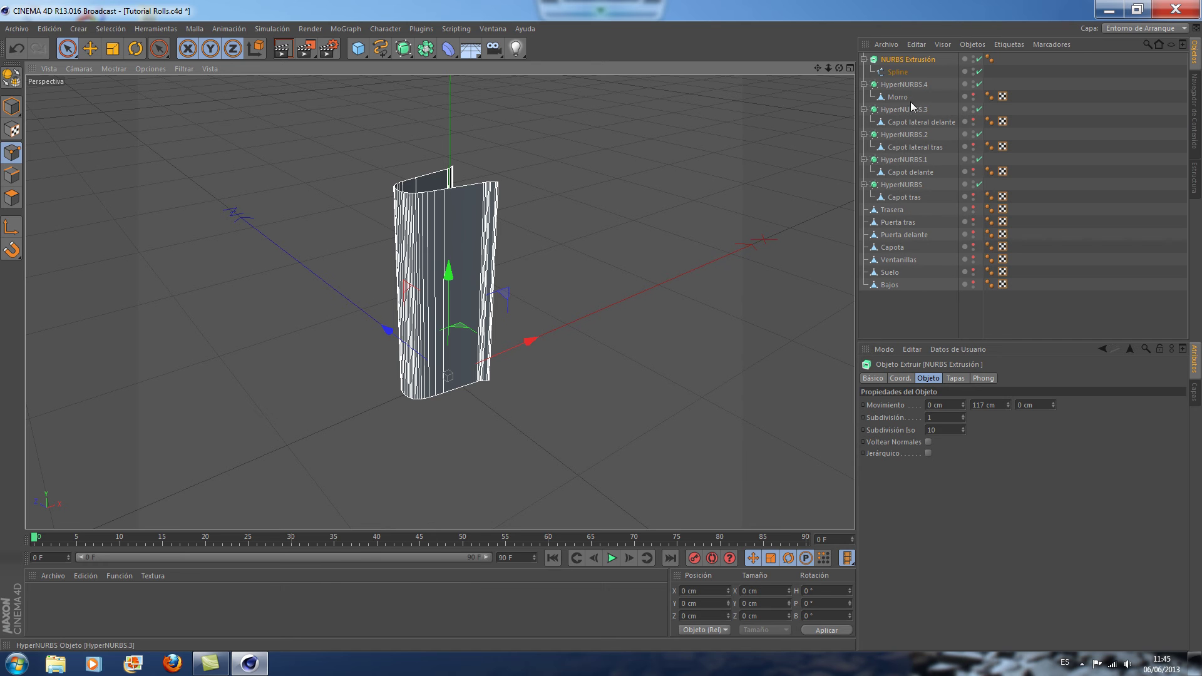
Make the Morro body visible again in the viewport
left_click(974, 96)
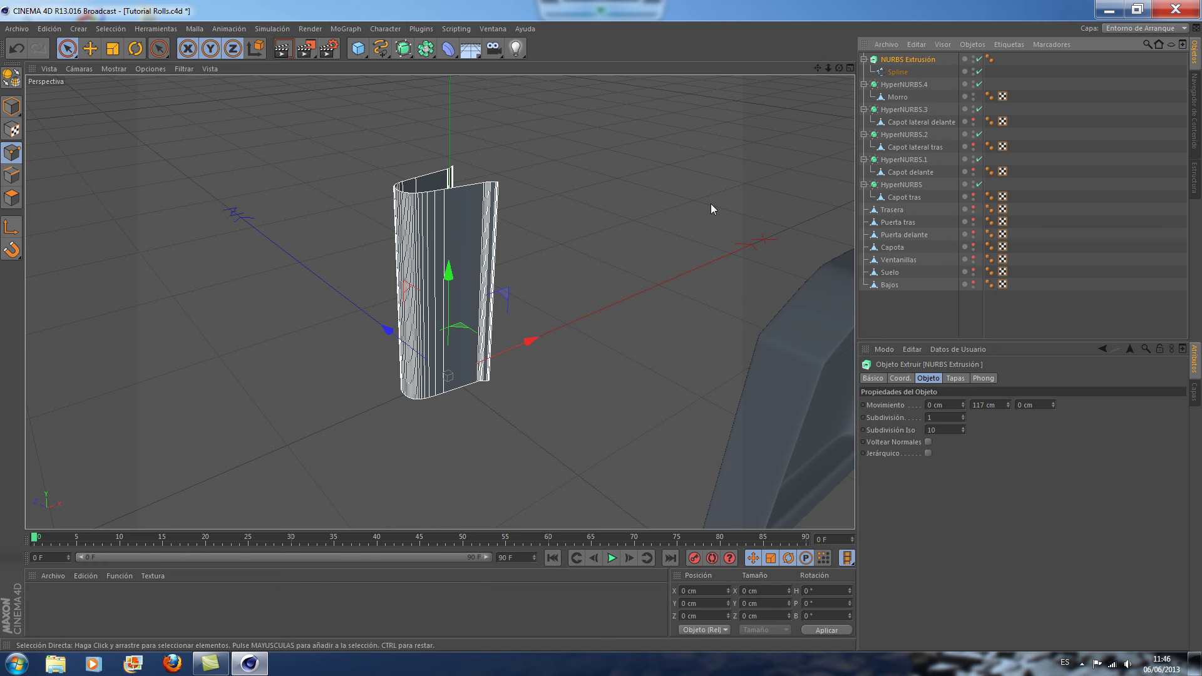
scroll(711, 204, "down", 1)
scroll(712, 204, "down", 2)
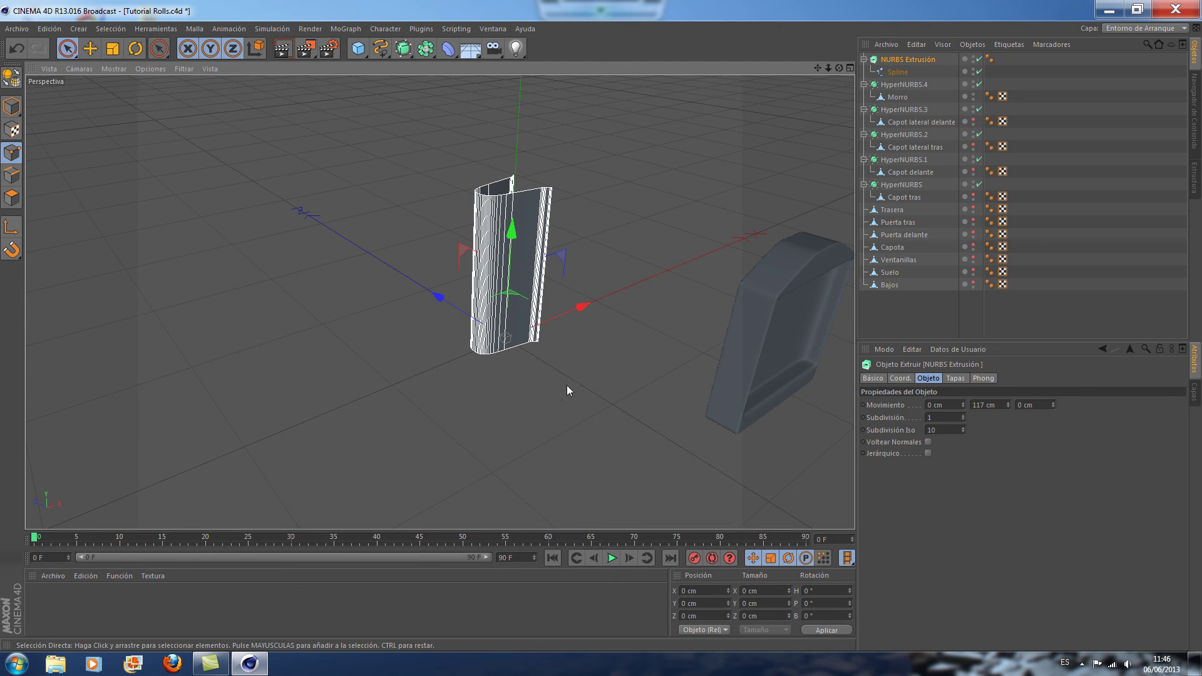
Rotate the slat's profile spline 90° on its heading (H) in Model mode
left_click(898, 71)
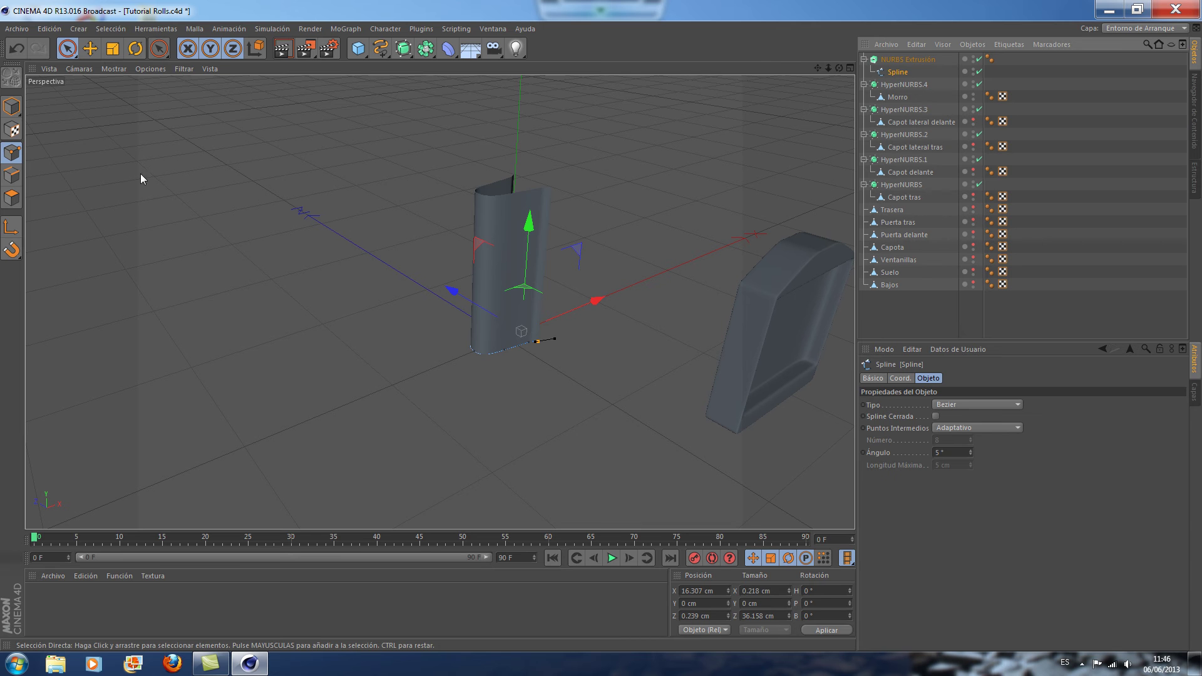
left_click(11, 107)
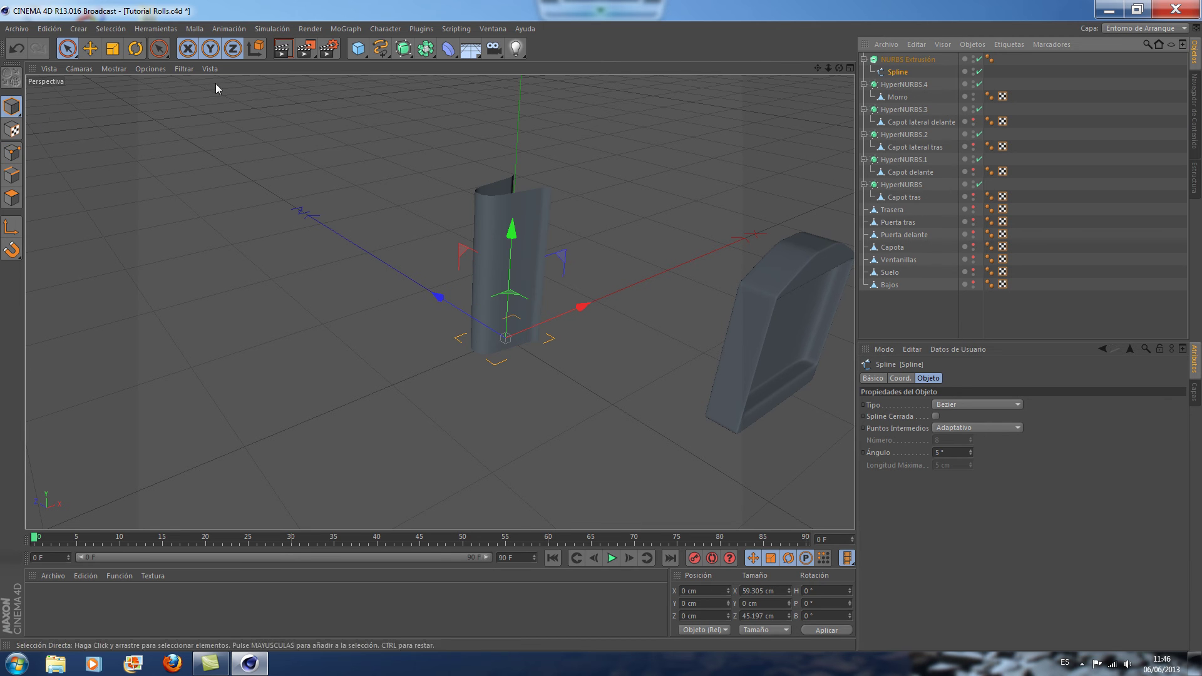
left_click(136, 51)
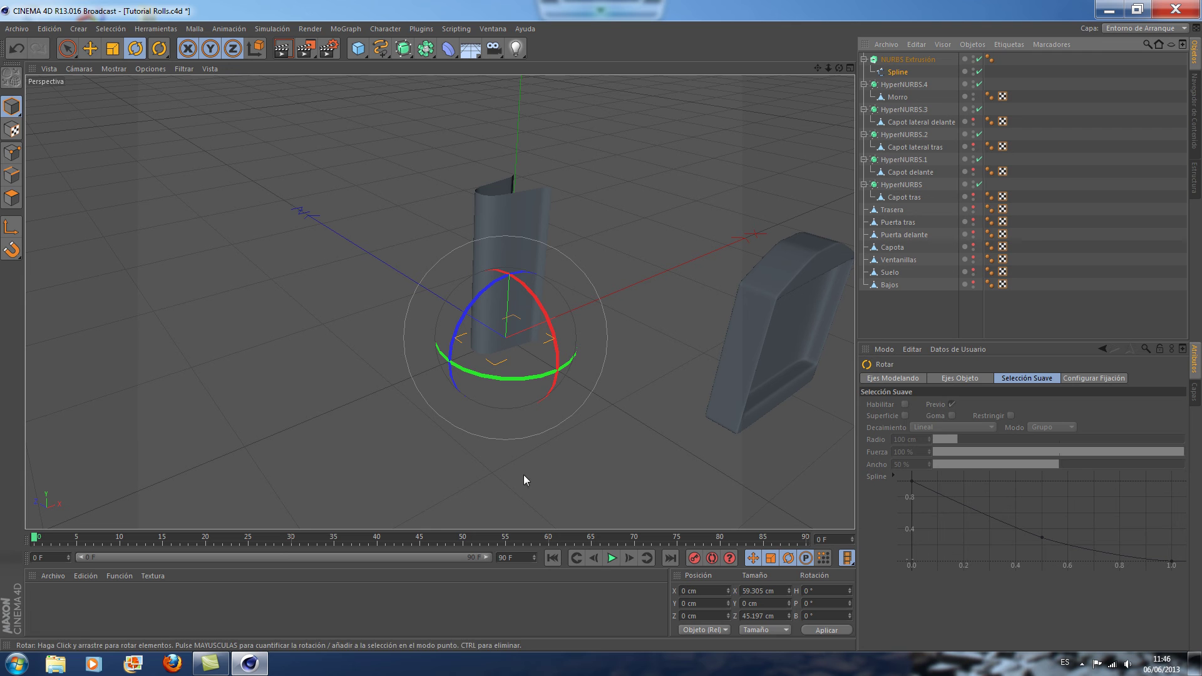
mouse_move(492, 379)
left_mouse_down()
mouse_move(537, 379)
mouse_move(590, 349)
left_mouse_up()
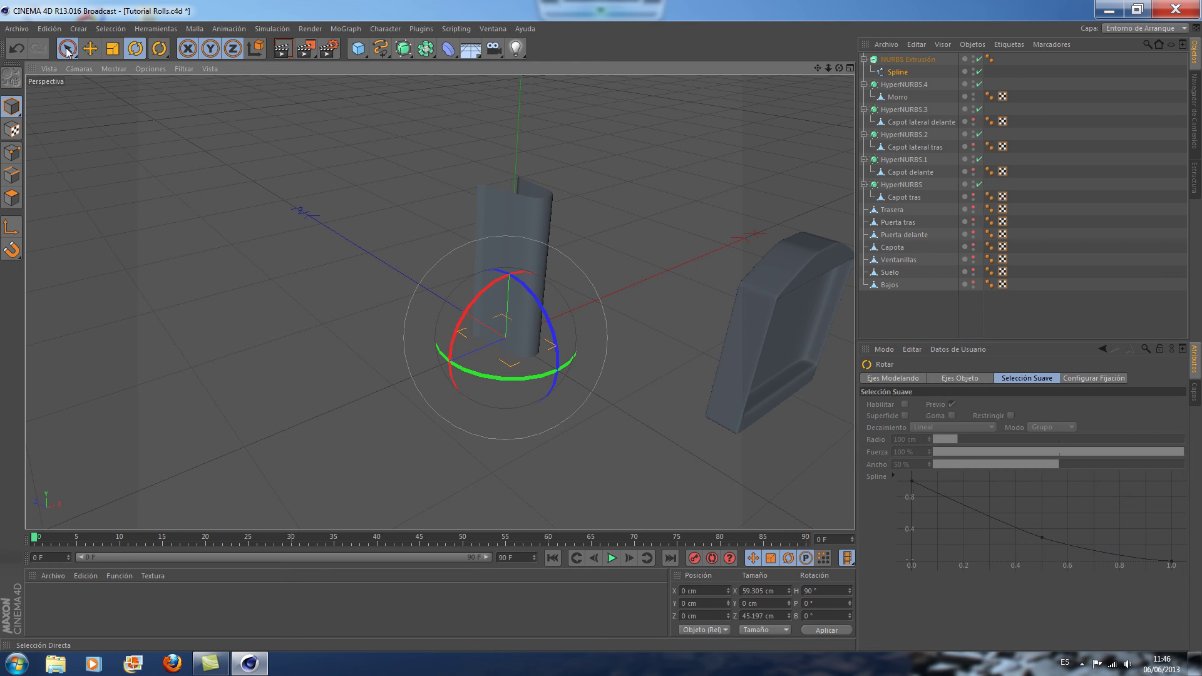
left_click_drag(68, 48, 94, 67)
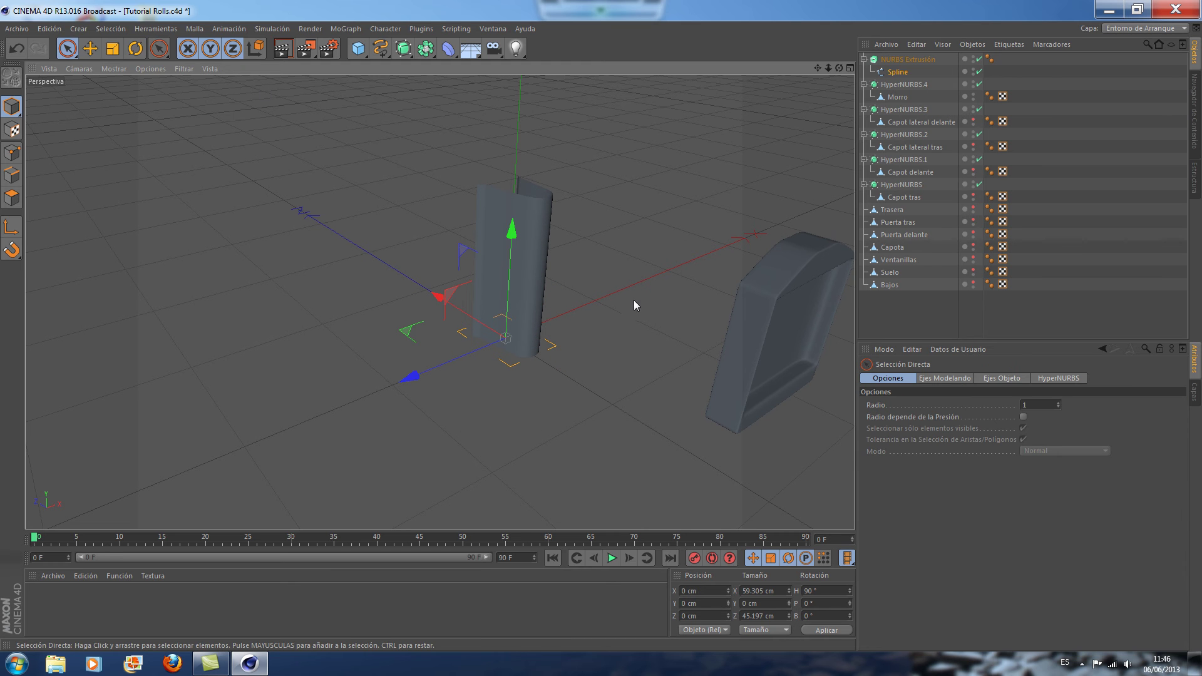
Scale the slat's profile spline down to about 35.809 × 18.432 cm
mouse_move(839, 68)
left_mouse_down()
mouse_move(439, 303)
mouse_move(776, 216)
left_mouse_up()
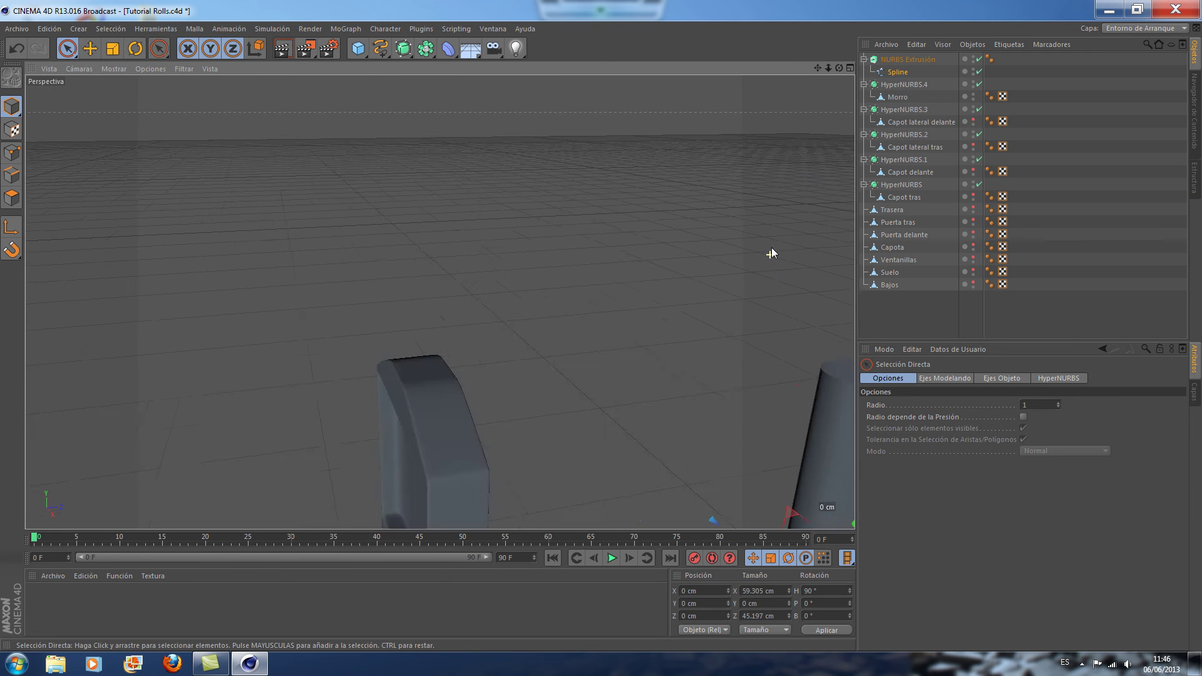
left_click_drag(818, 68, 696, 273)
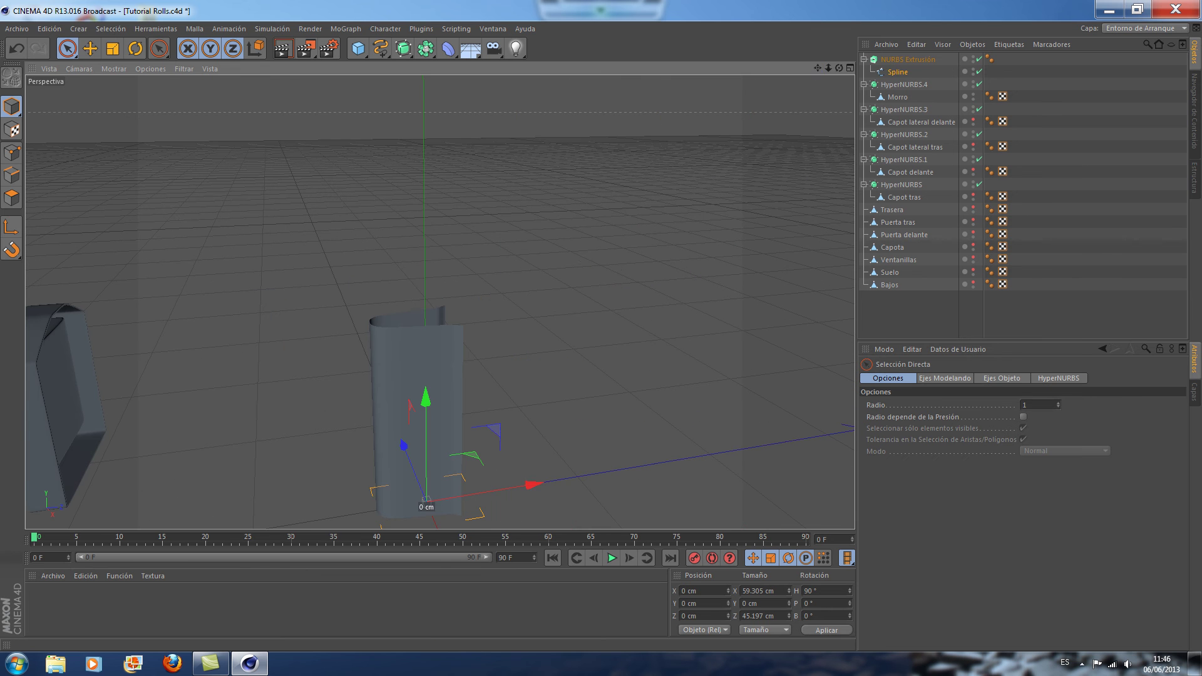
left_click_drag(839, 68, 840, 67)
left_click(118, 54)
left_click_drag(479, 361, 503, 388)
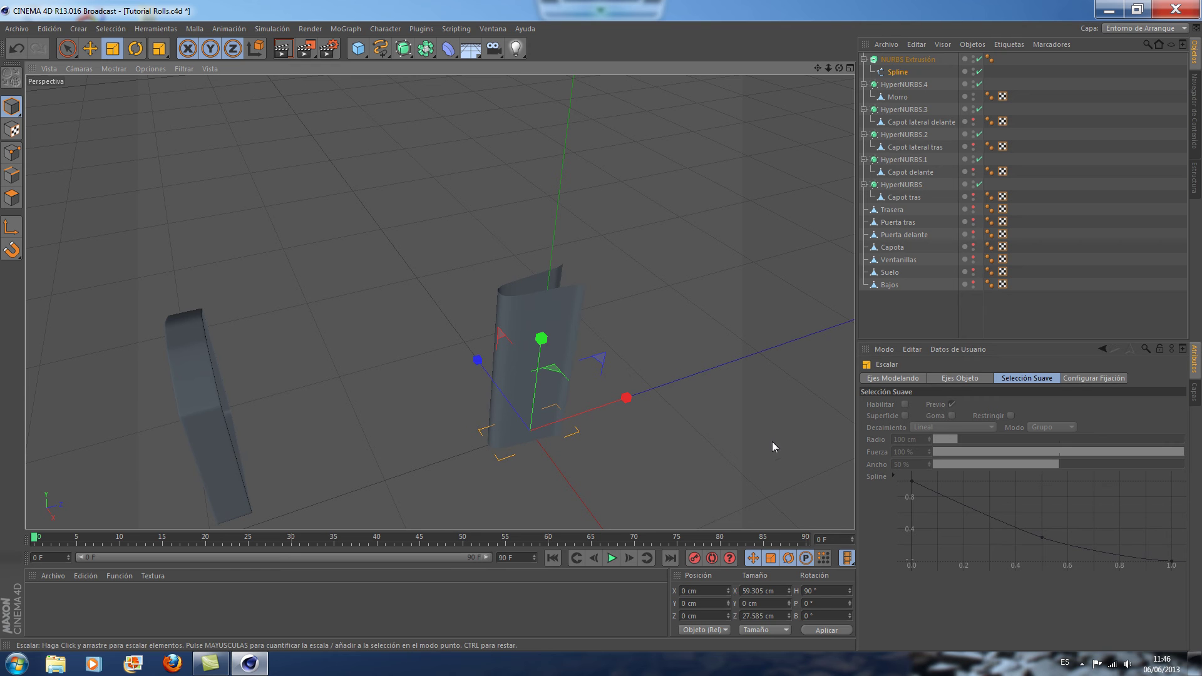
left_click_drag(627, 398, 595, 411)
mouse_move(491, 394)
left_mouse_down()
mouse_move(481, 375)
mouse_move(488, 393)
left_mouse_up()
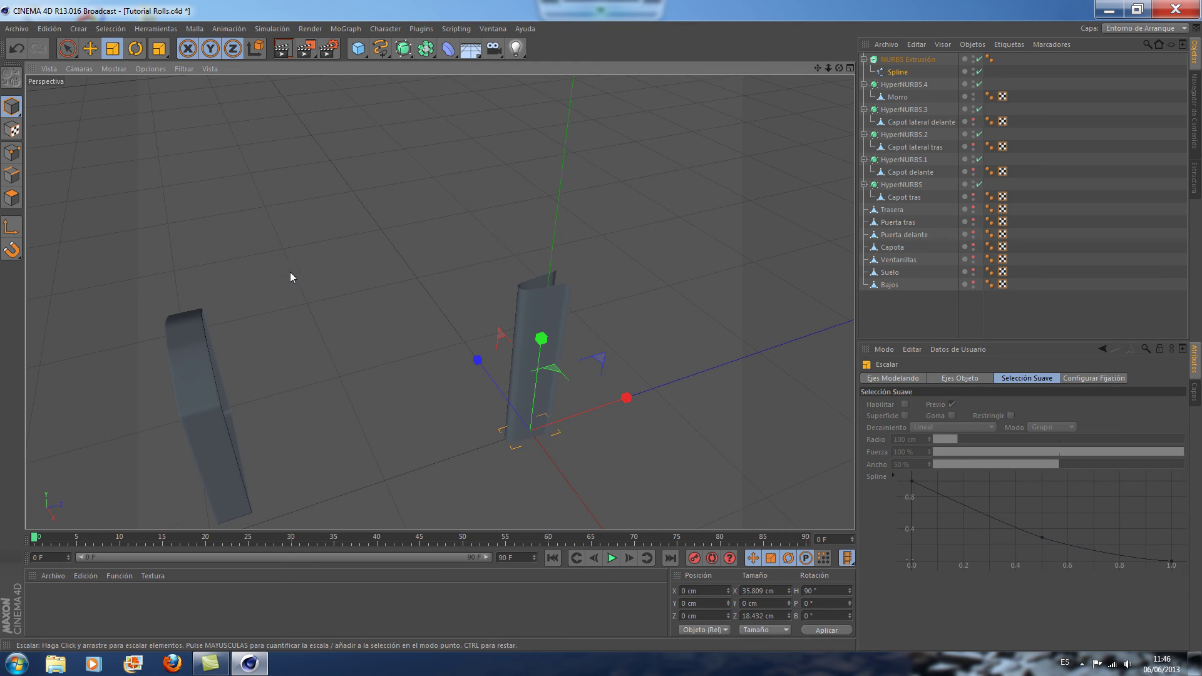
left_click(67, 49)
left_click(125, 60)
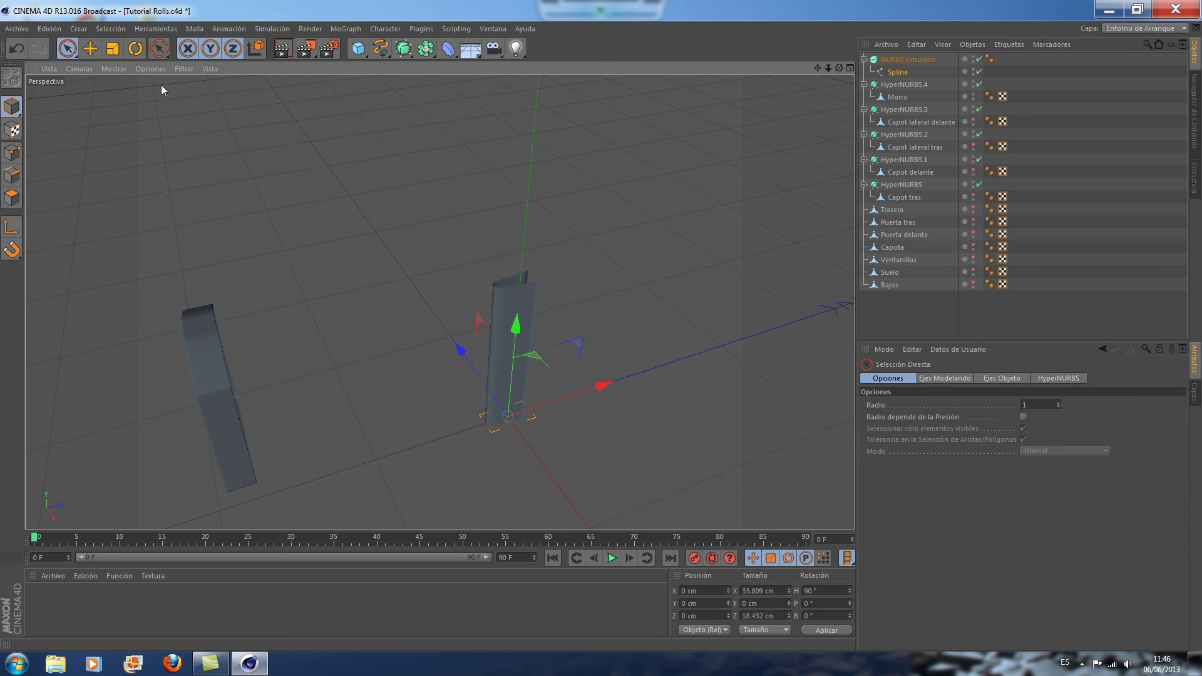
left_click(909, 59)
Add a MoGraph Cloner and place the NURBS Extrusion slat inside it
left_click(348, 28)
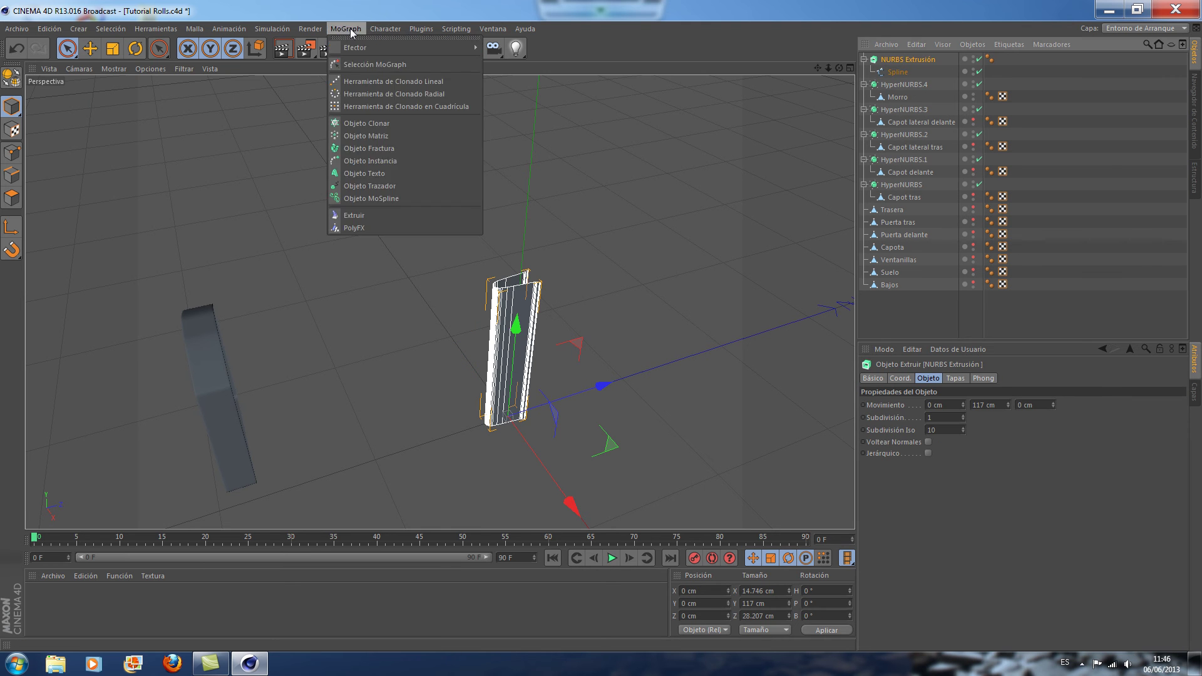
left_click(384, 126)
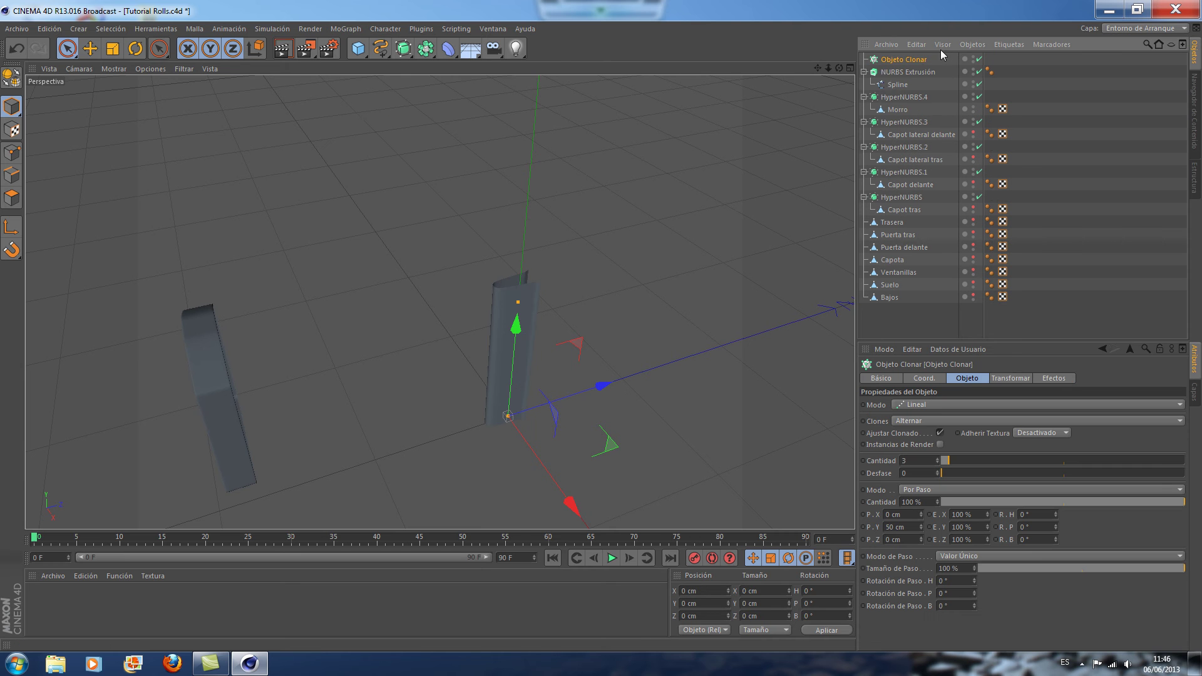
left_click_drag(894, 65, 920, 65)
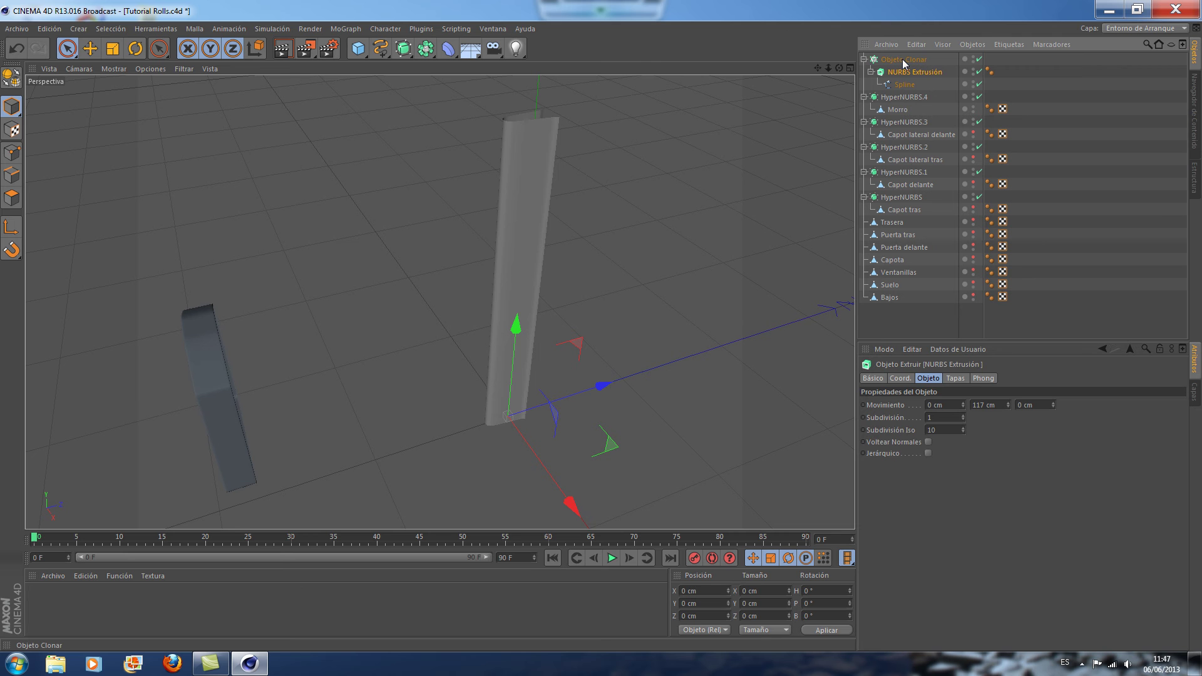
left_click(904, 59)
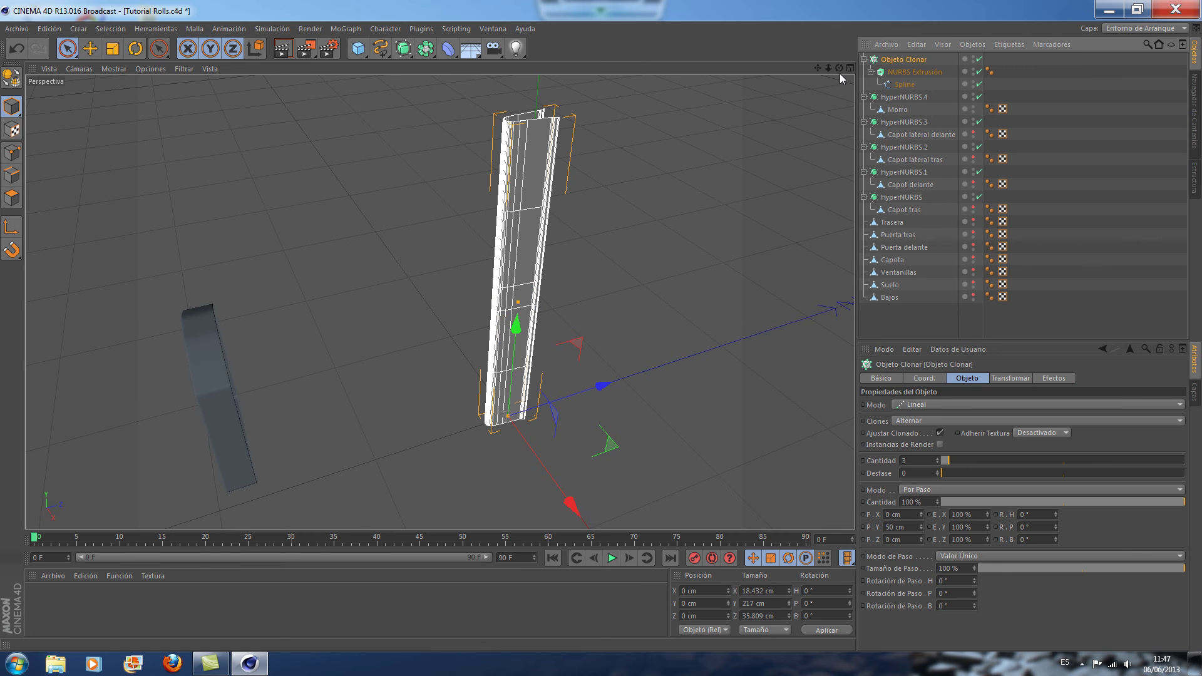
left_click_drag(839, 68, 833, 93)
scroll(754, 219, "down", 3)
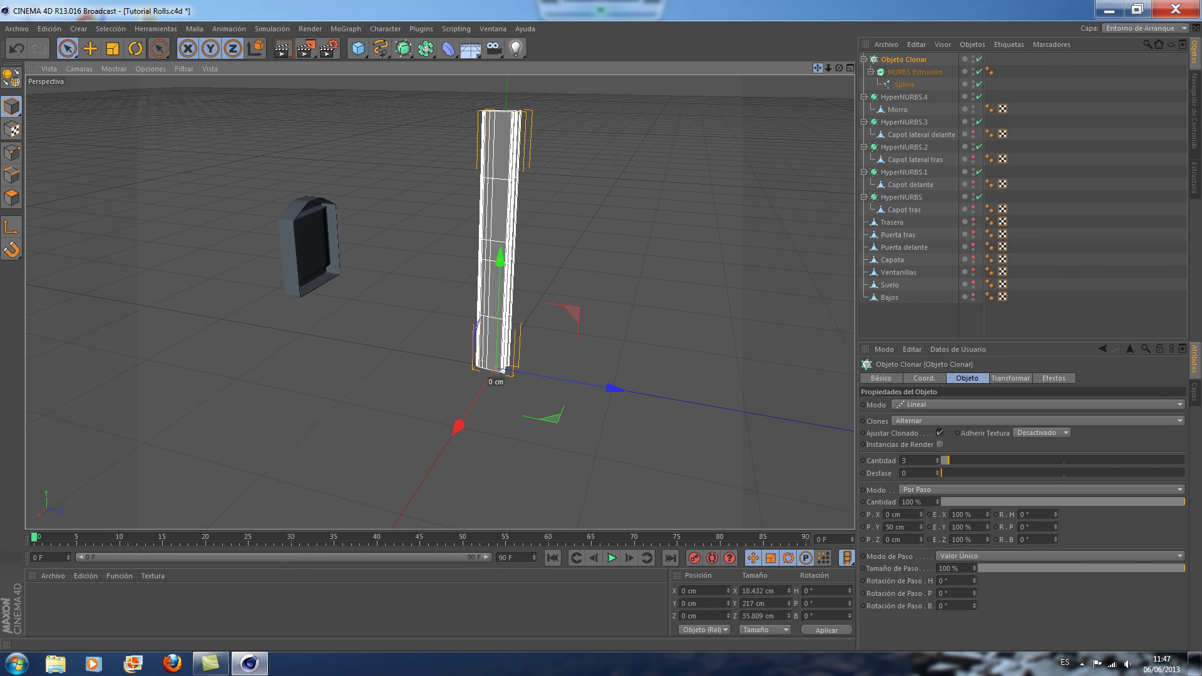
left_click_drag(818, 68, 751, 126)
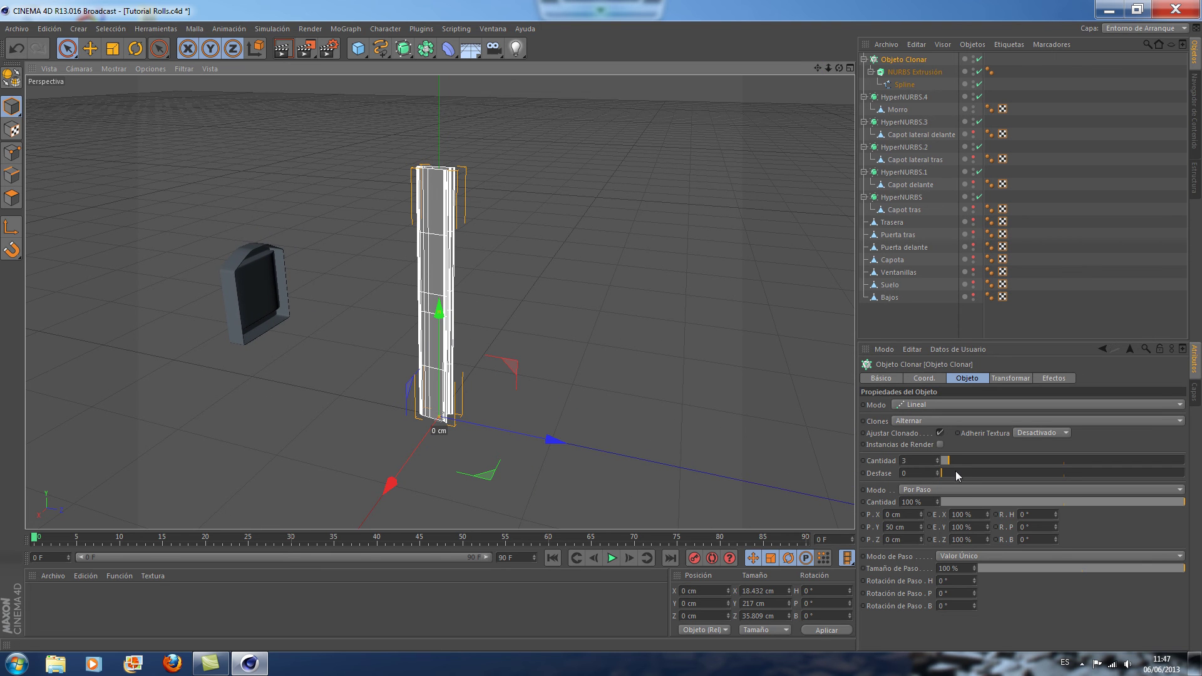
Set the Cloner to 4 clones with P.Y 0 cm and P.X 23 cm
left_click_drag(952, 466, 947, 483)
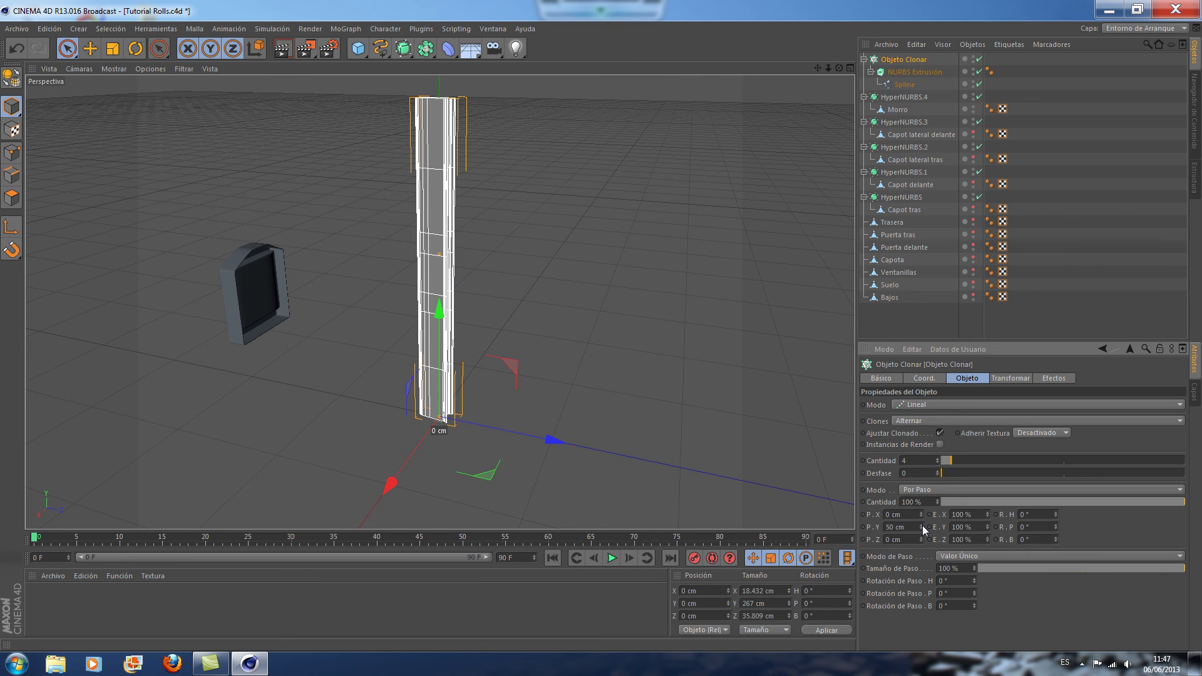
left_click_drag(923, 525, 923, 525)
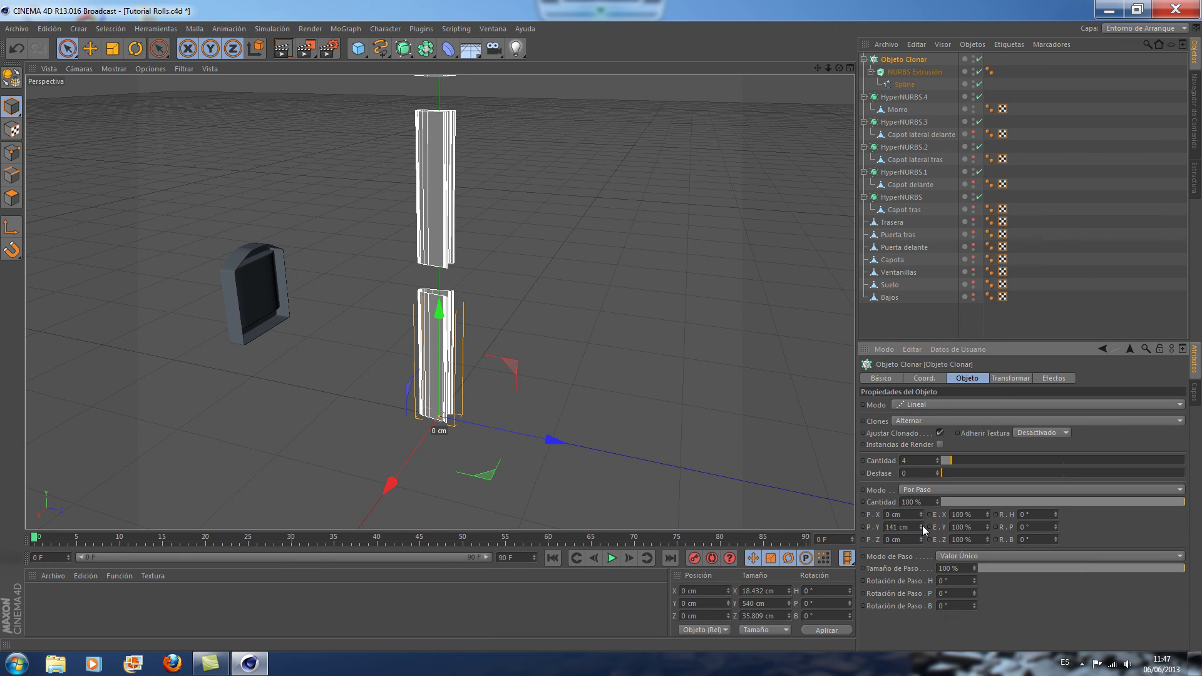
scroll(648, 328, "down", 2)
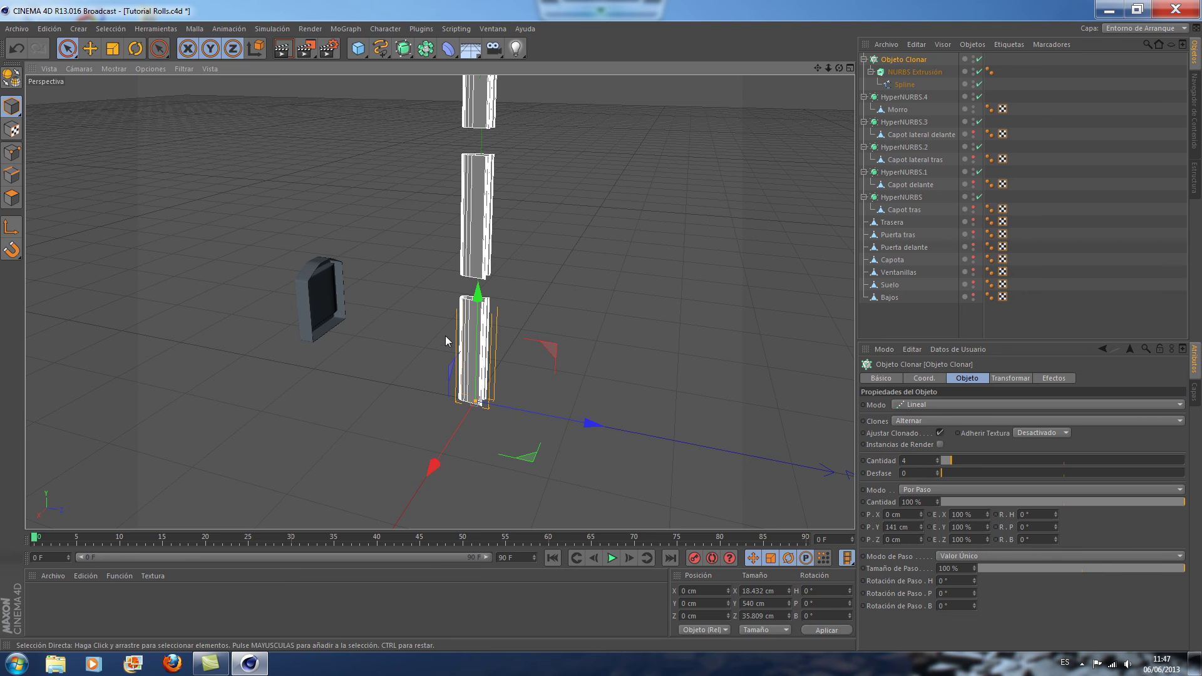
double_click(897, 528)
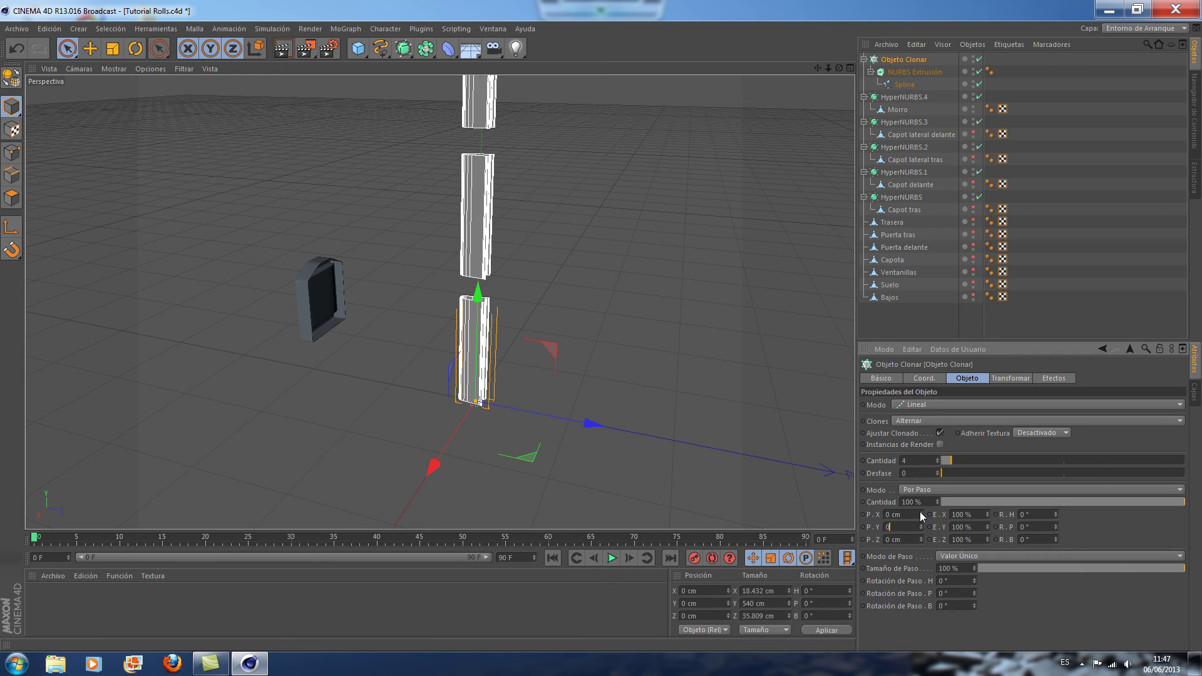
key("Return")
left_click_drag(919, 512, 919, 512)
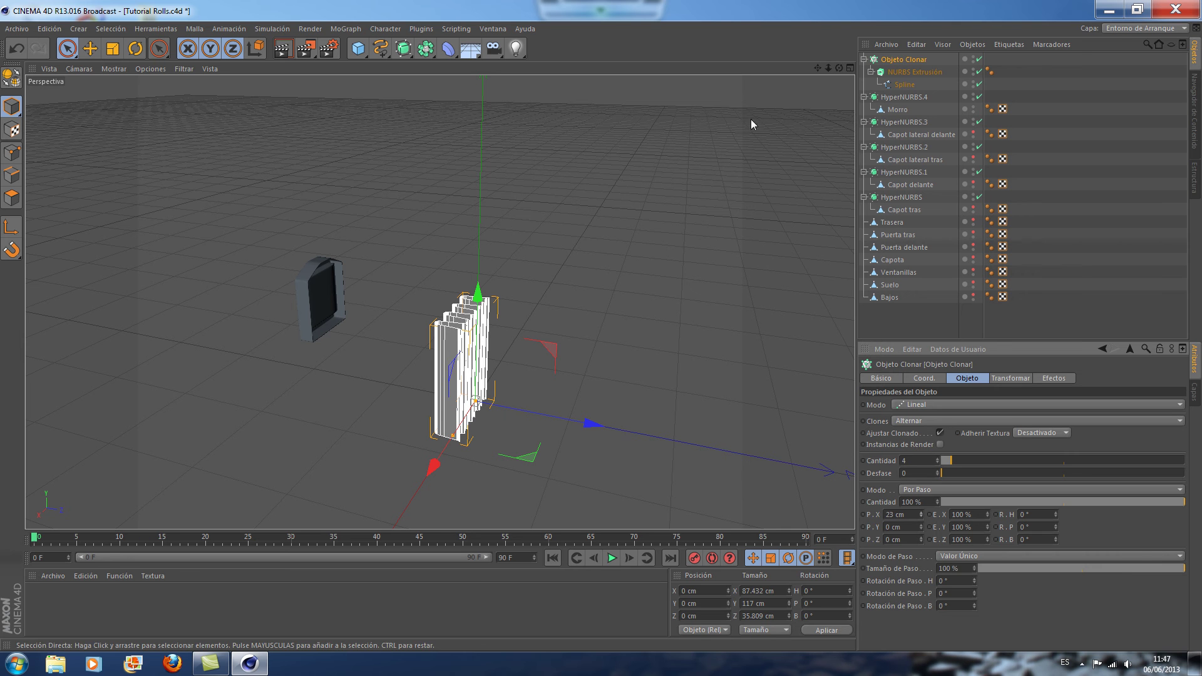
left_click_drag(839, 67, 833, 69)
left_click_drag(440, 303, 439, 303)
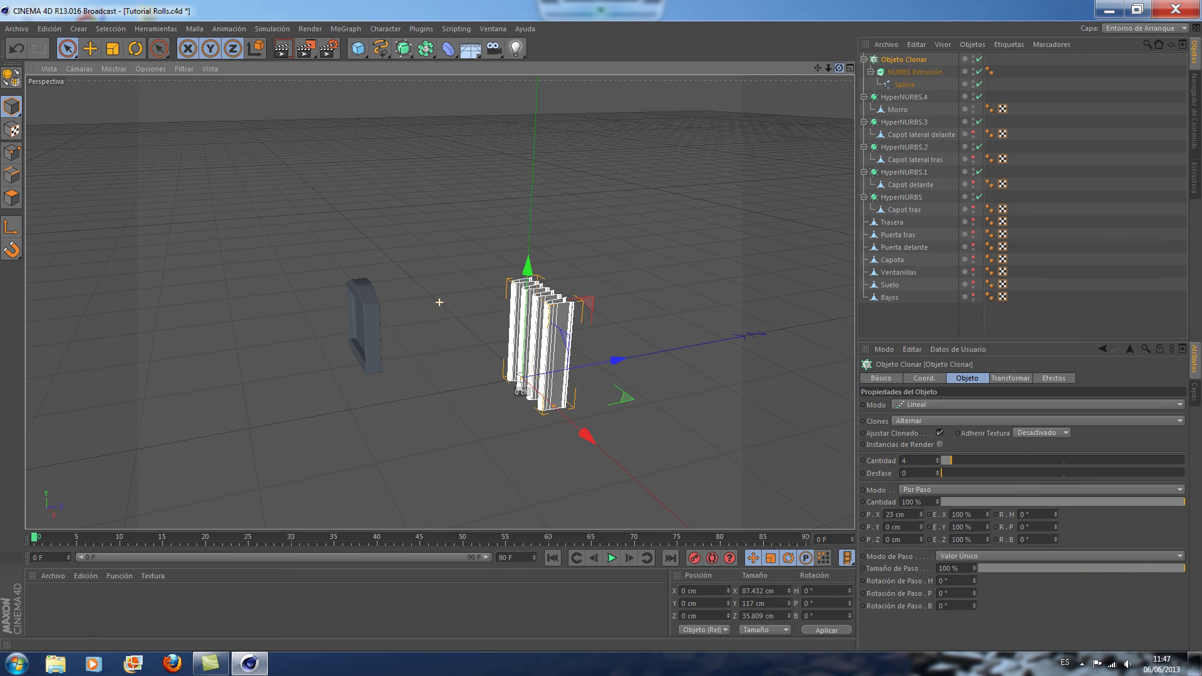
Fade the front view's background reference image to 99% transparency
left_click(850, 69)
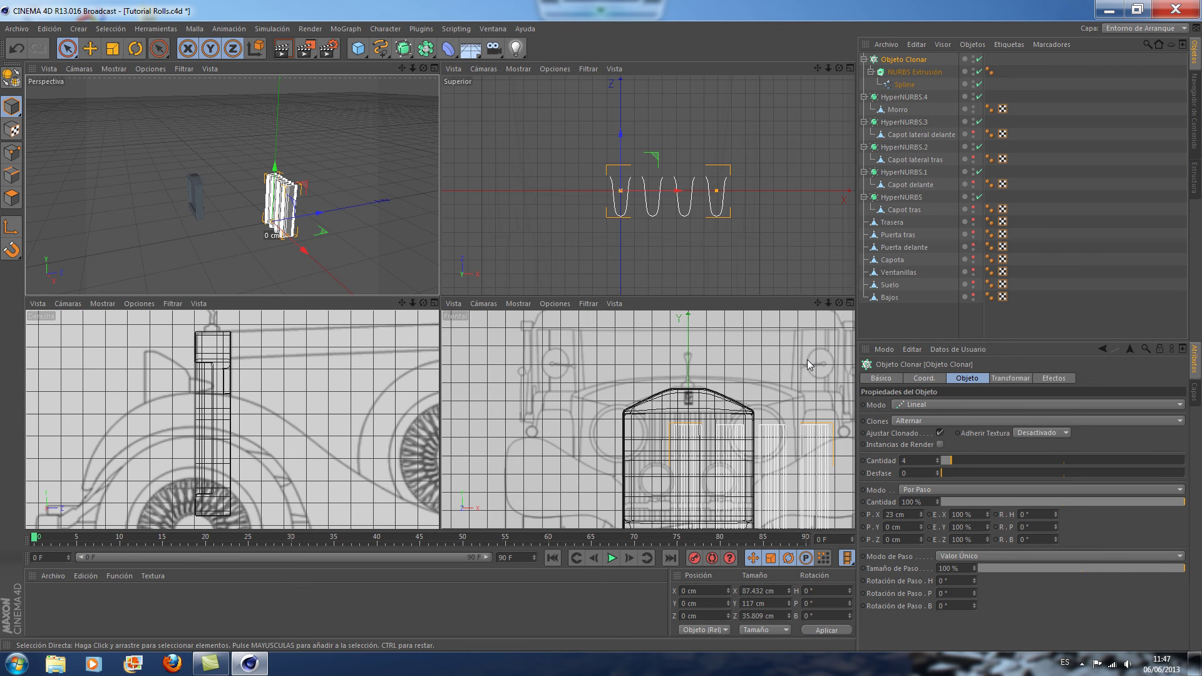
middle_click(838, 324)
scroll(732, 210, "up", 2)
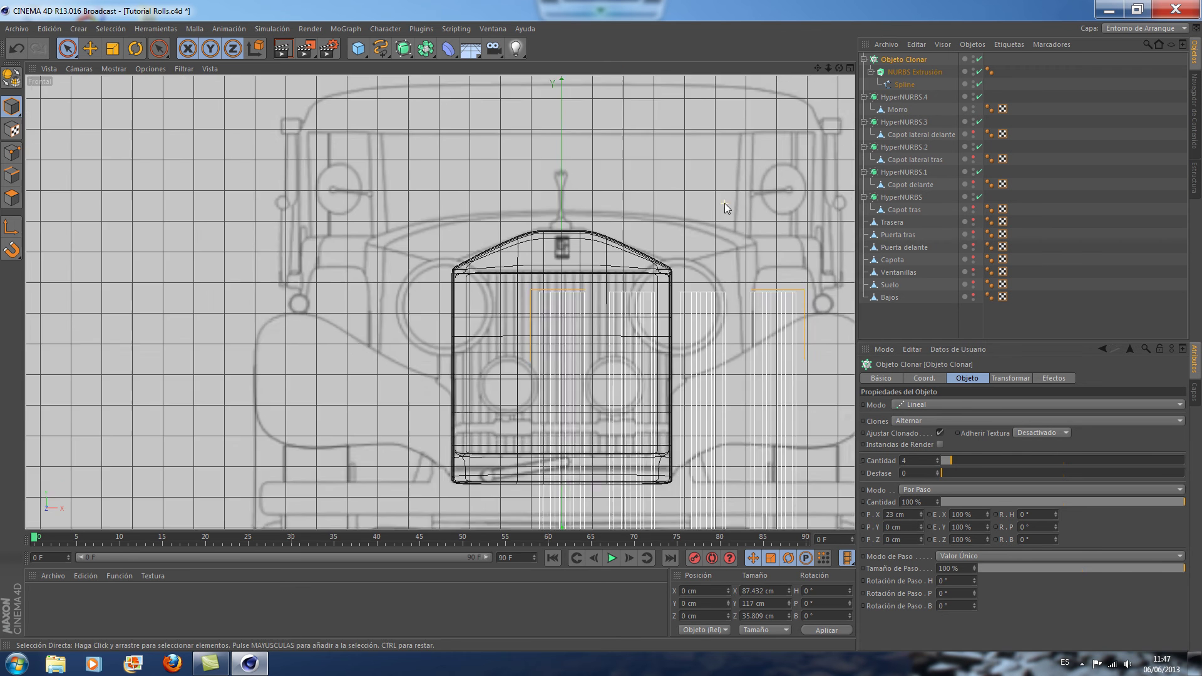
scroll(724, 203, "up", 2)
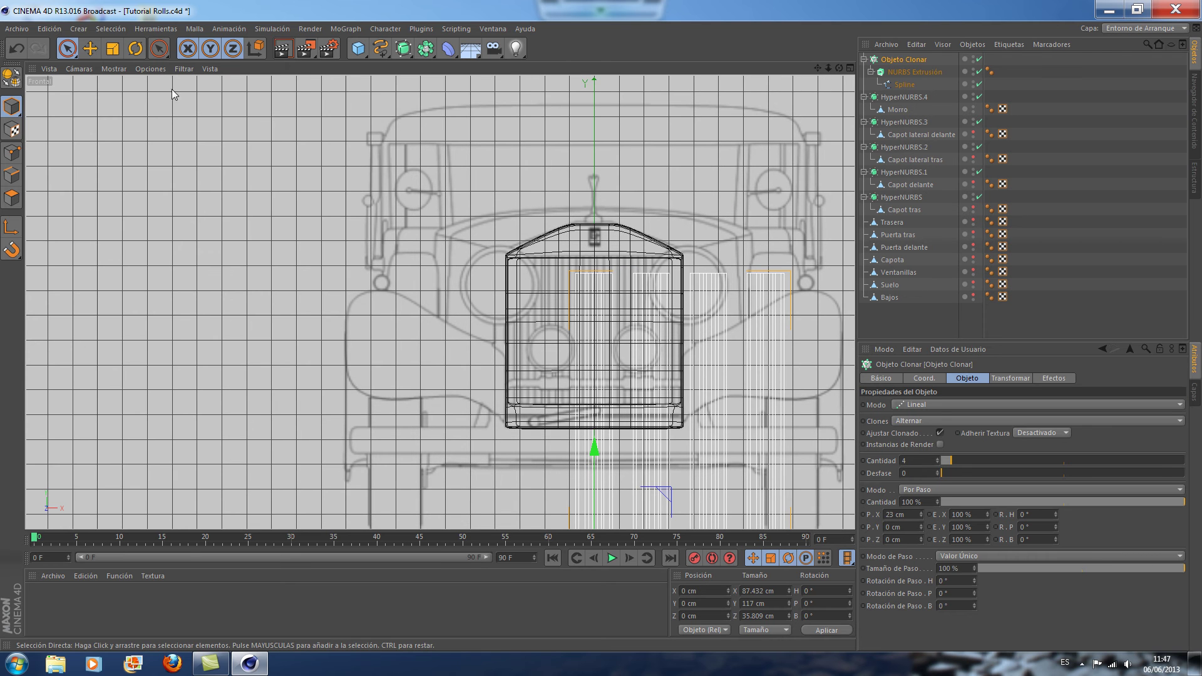
left_click(150, 69)
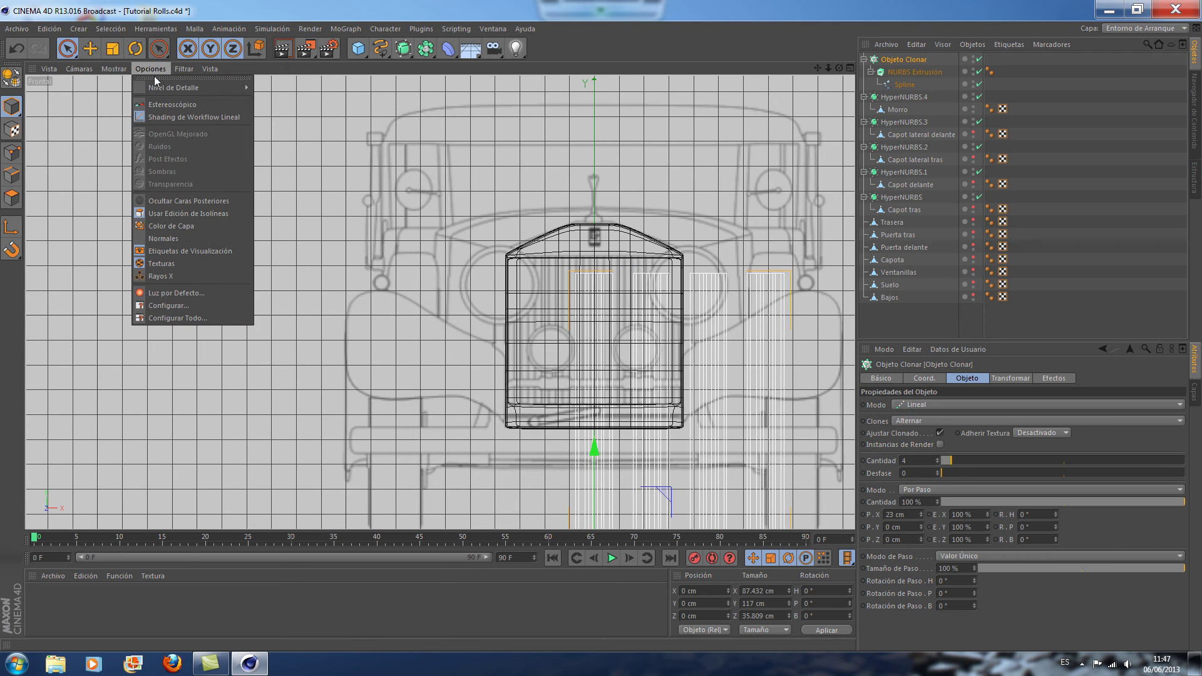
left_click(163, 319)
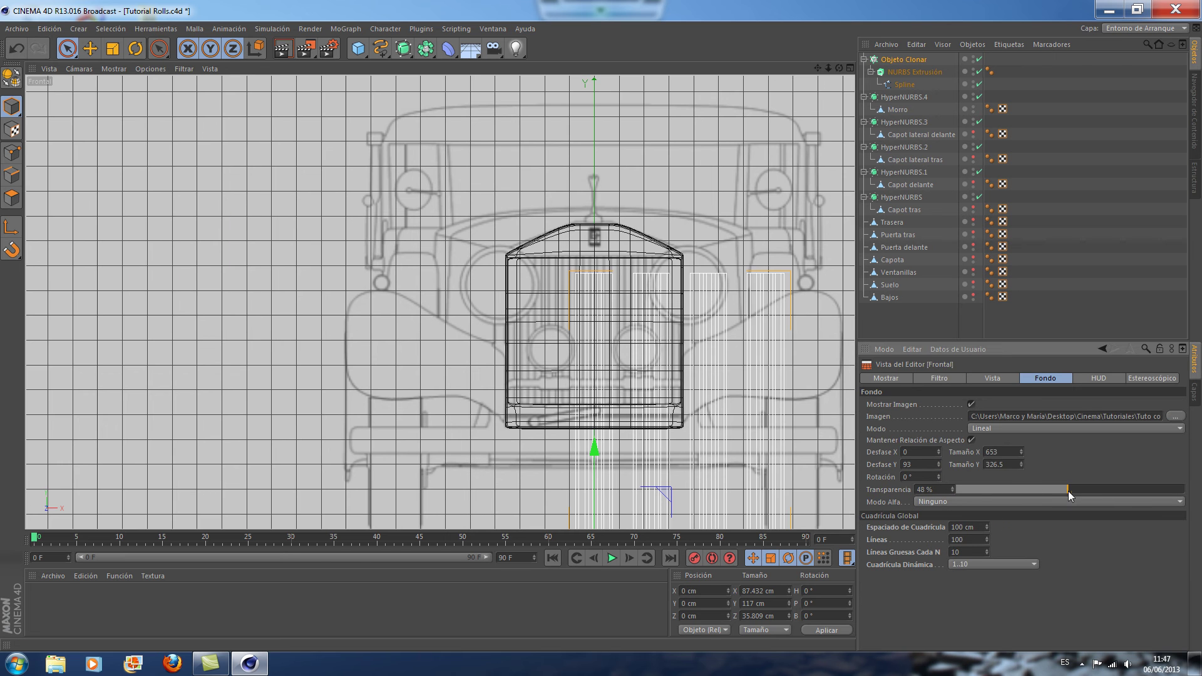
left_click_drag(1069, 491, 1198, 493)
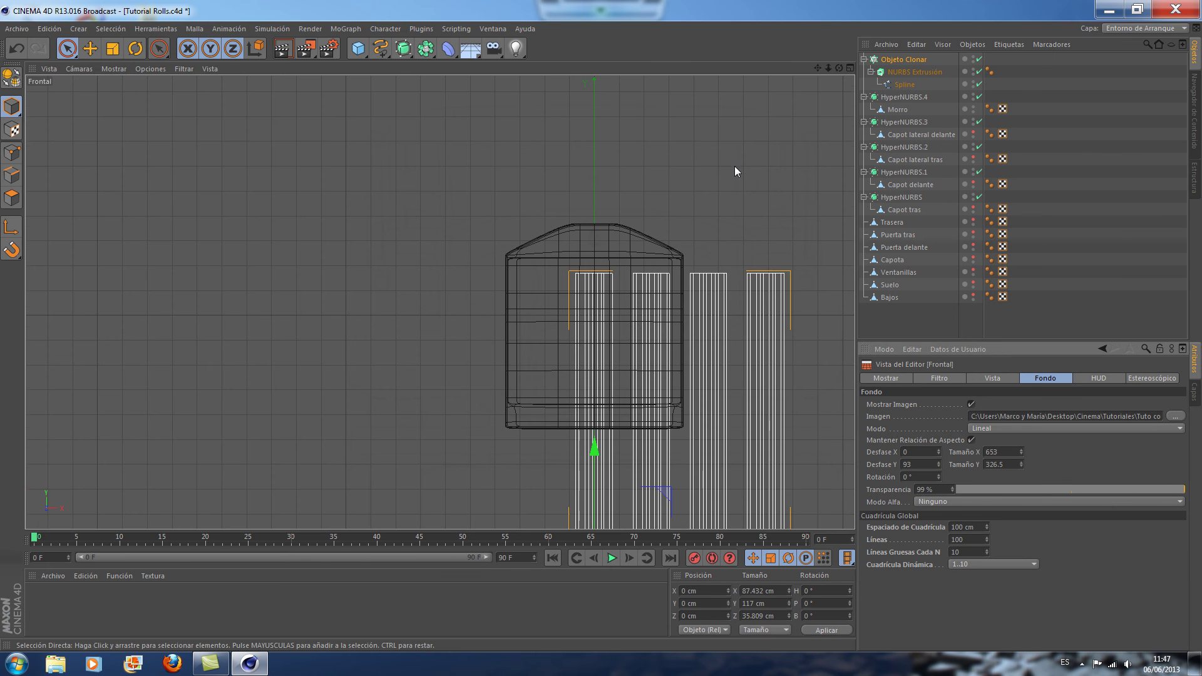
Slide the slat Cloner left along X to about -33.19 cm
scroll(735, 166, "down", 2)
left_click_drag(817, 68, 773, 72)
left_click_drag(441, 302, 746, 224)
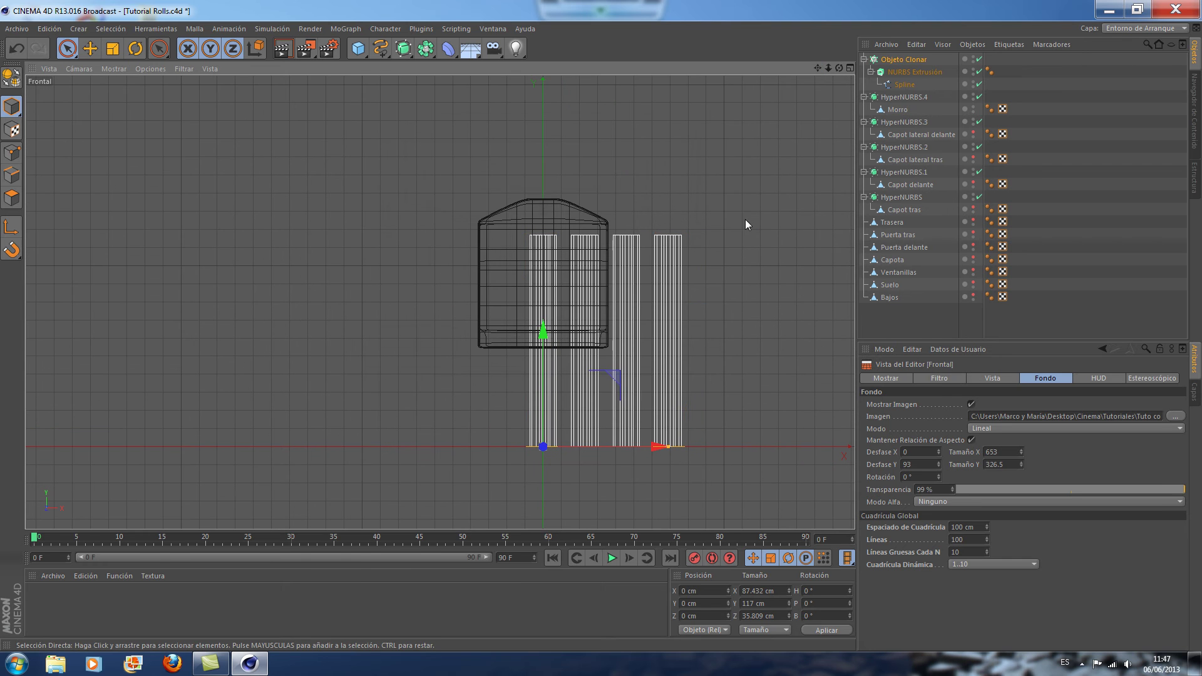
left_click_drag(662, 444, 594, 450)
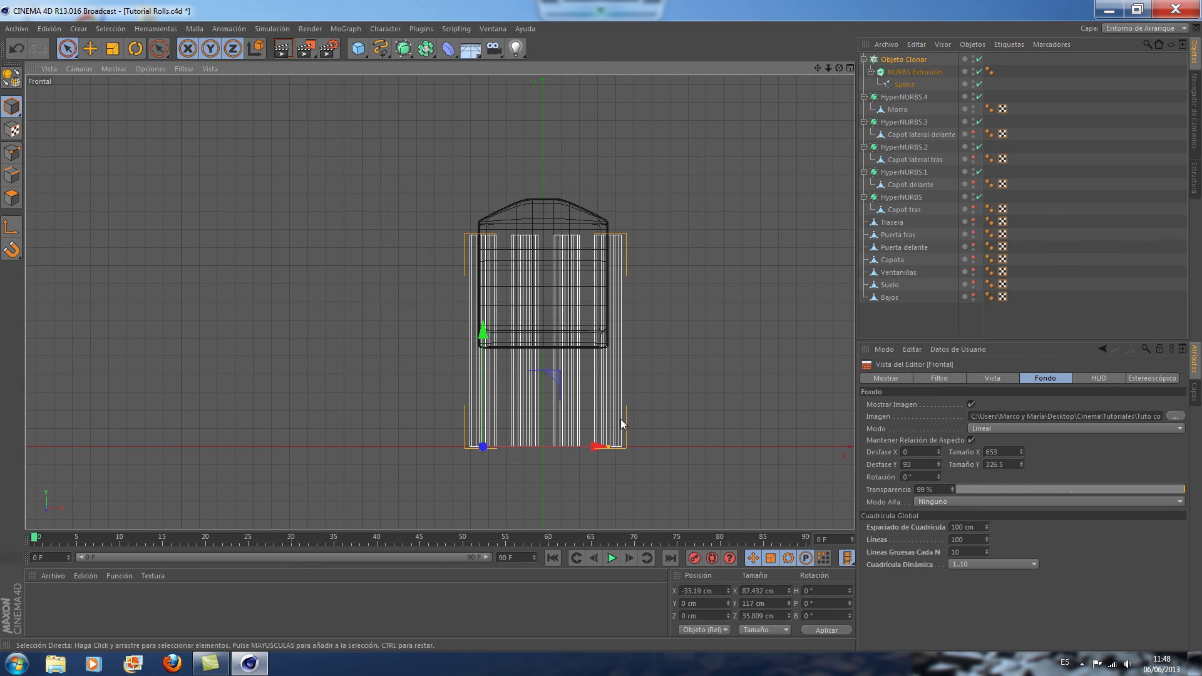
In the side view, move the Cloner back along Z to -169.863 cm
left_click(850, 69)
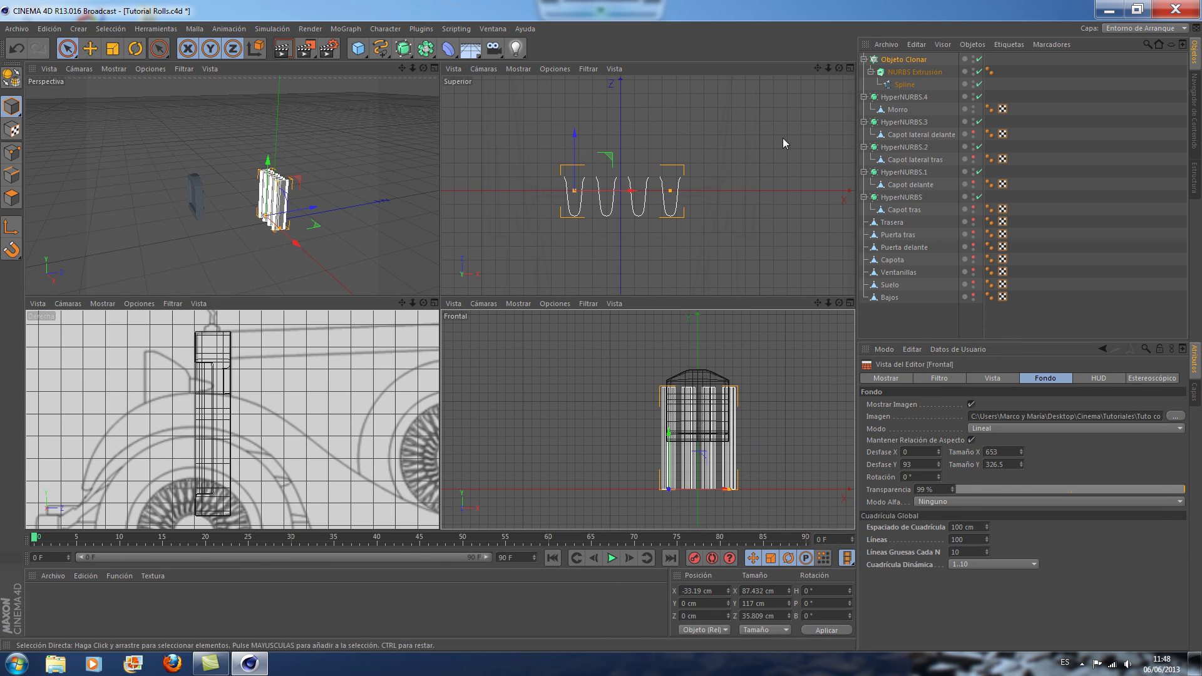
left_click(434, 303)
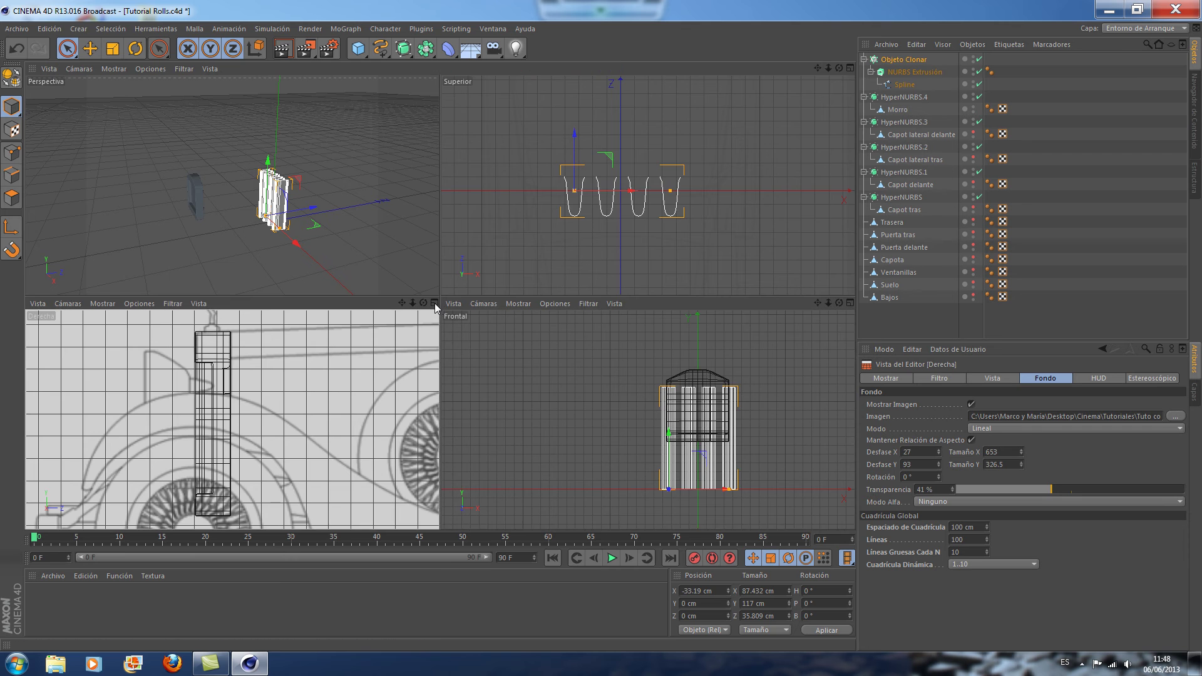
left_click_drag(817, 69, 656, 83)
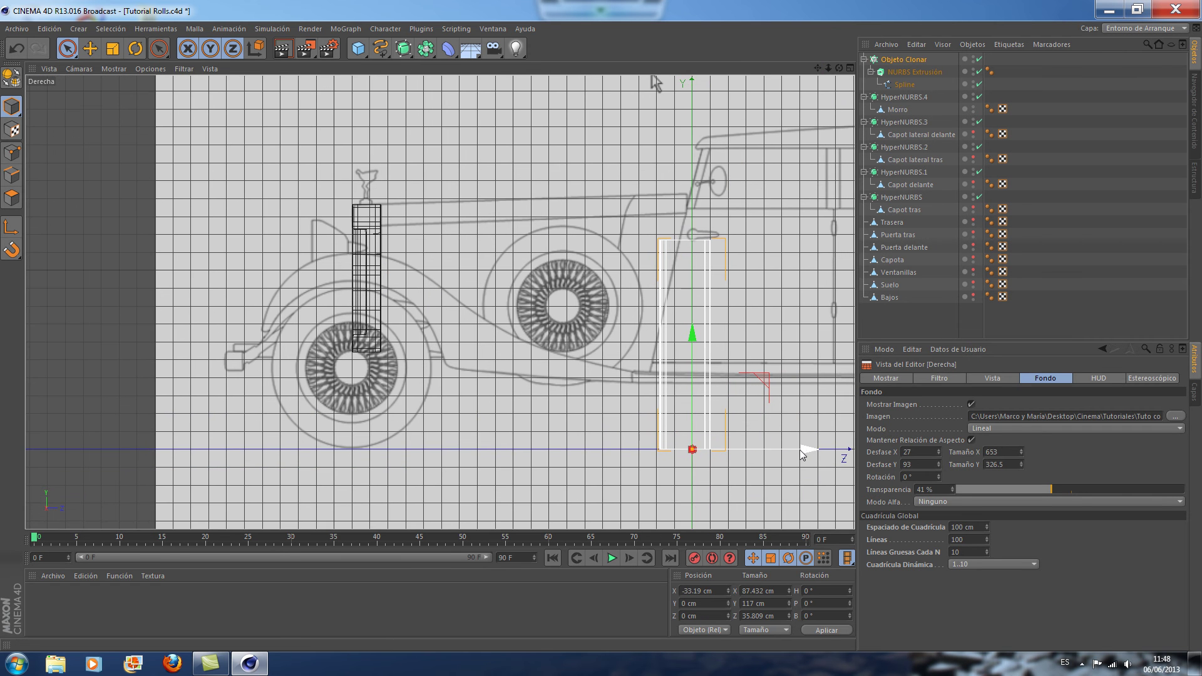
left_click_drag(804, 452, 506, 430)
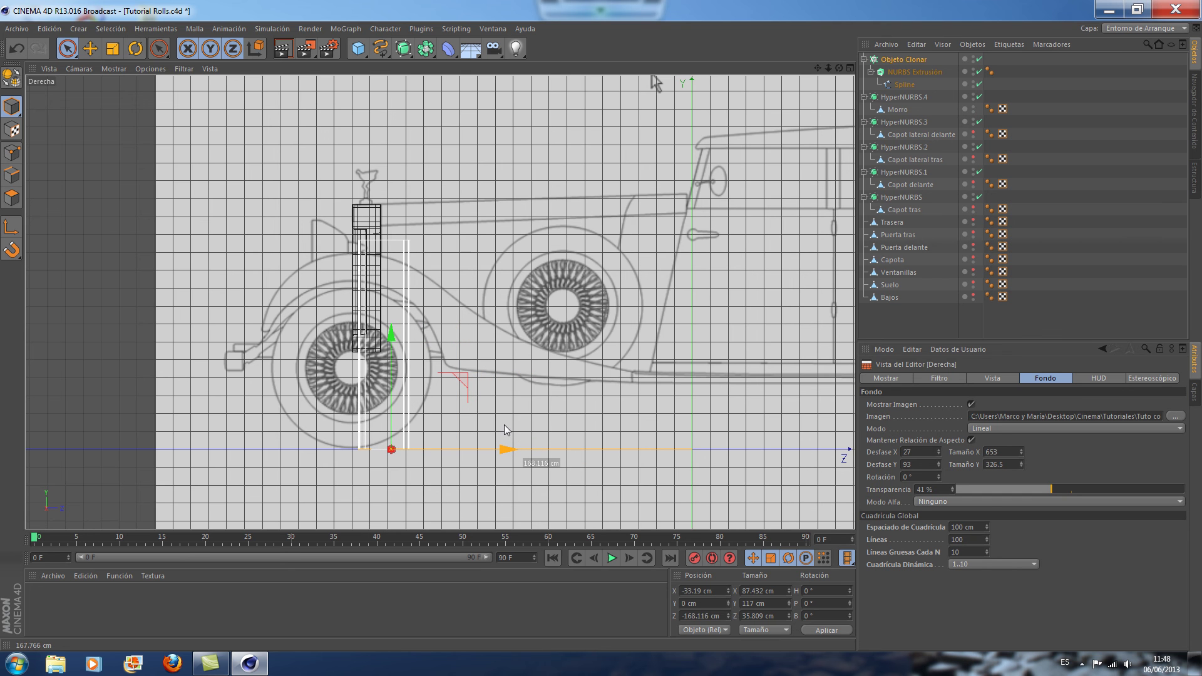
left_click_drag(504, 425, 501, 423)
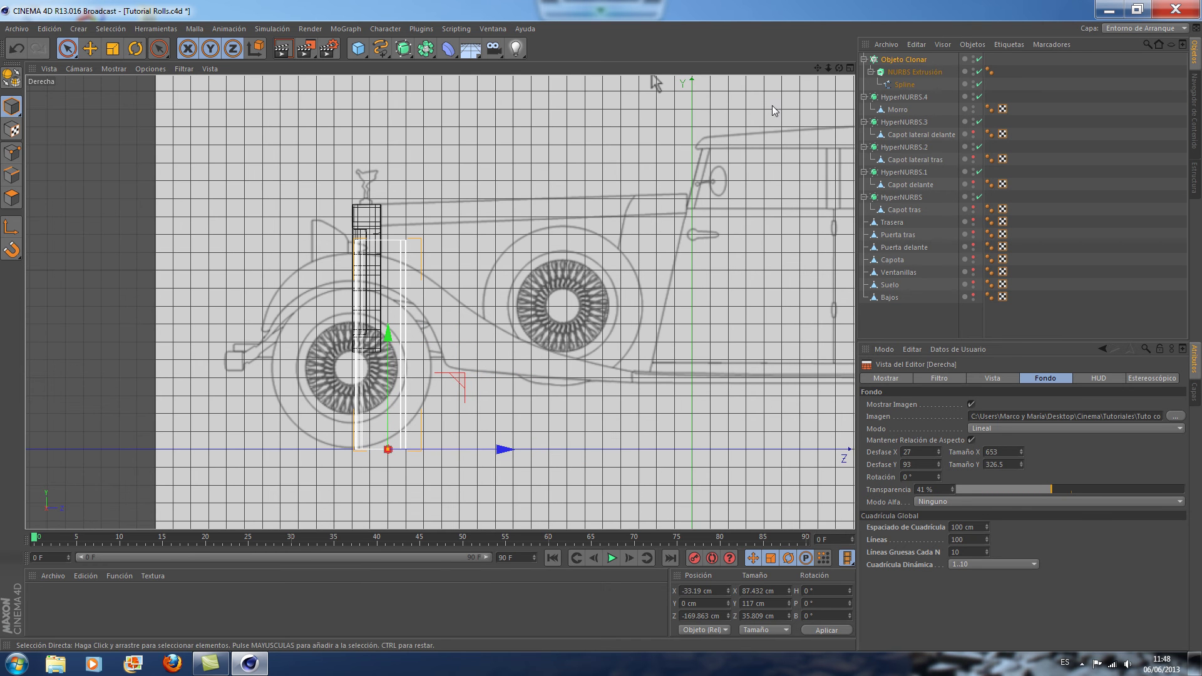
In the perspective view, raise the slats straight up along Y toward the grille
left_click(849, 68)
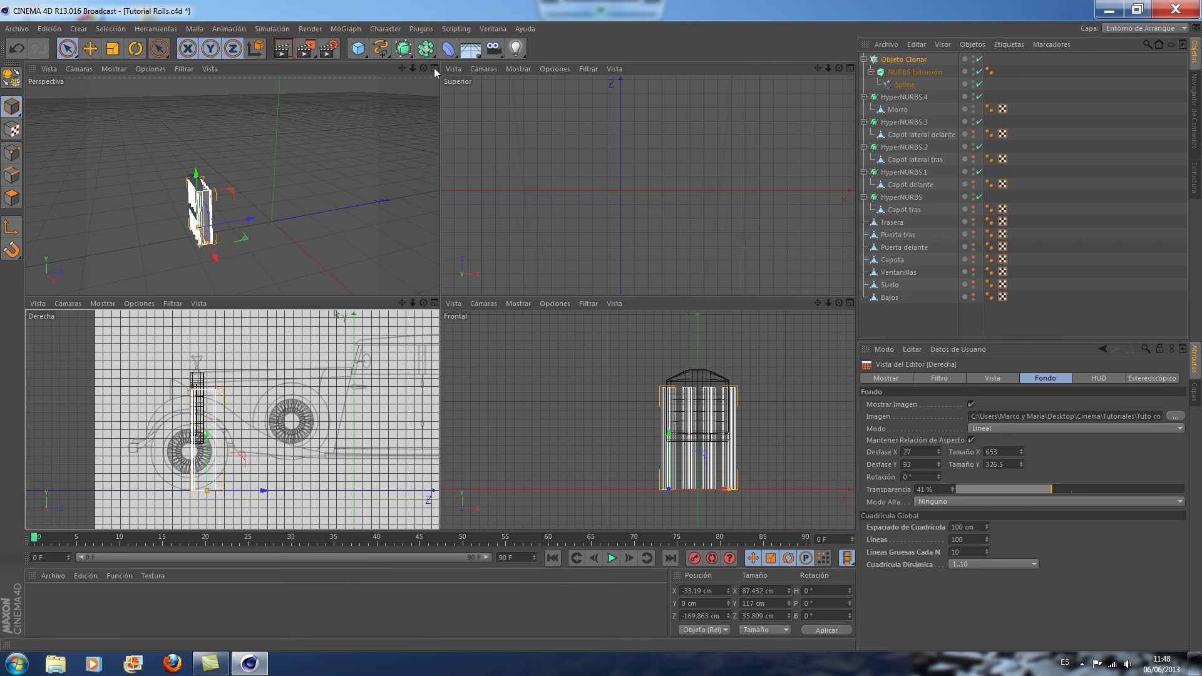
left_click(434, 67)
scroll(689, 244, "up", 5)
left_click_drag(818, 69, 864, 76)
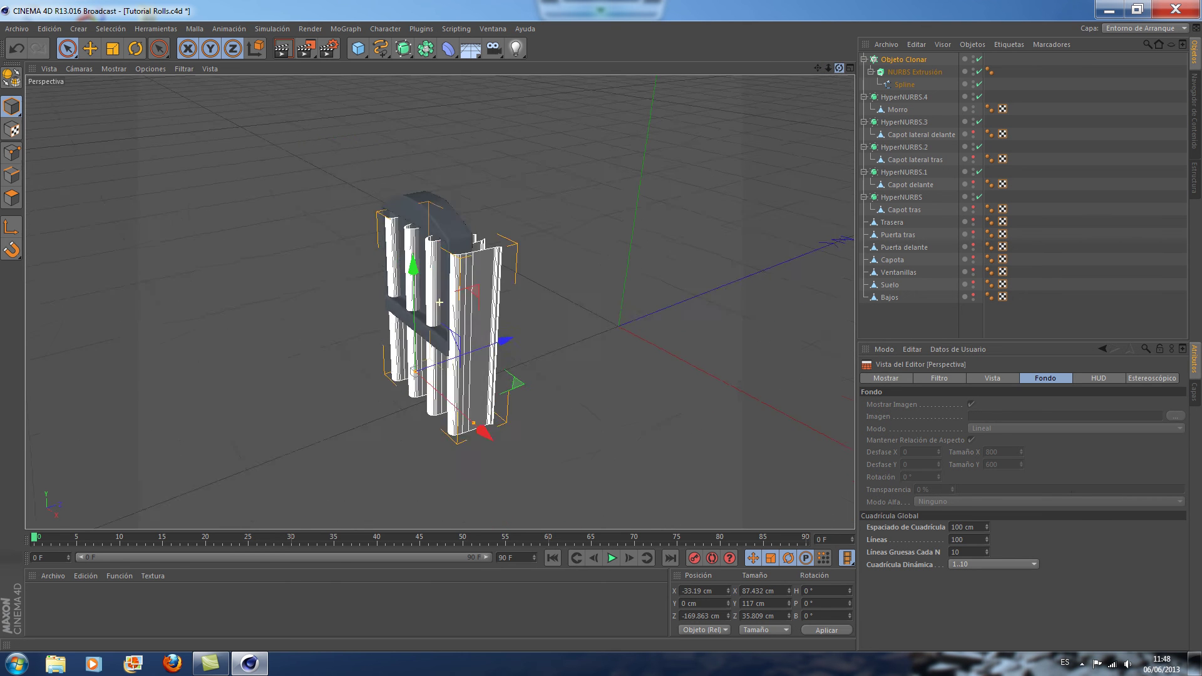
left_click_drag(440, 303, 697, 227)
scroll(698, 229, "up", 2)
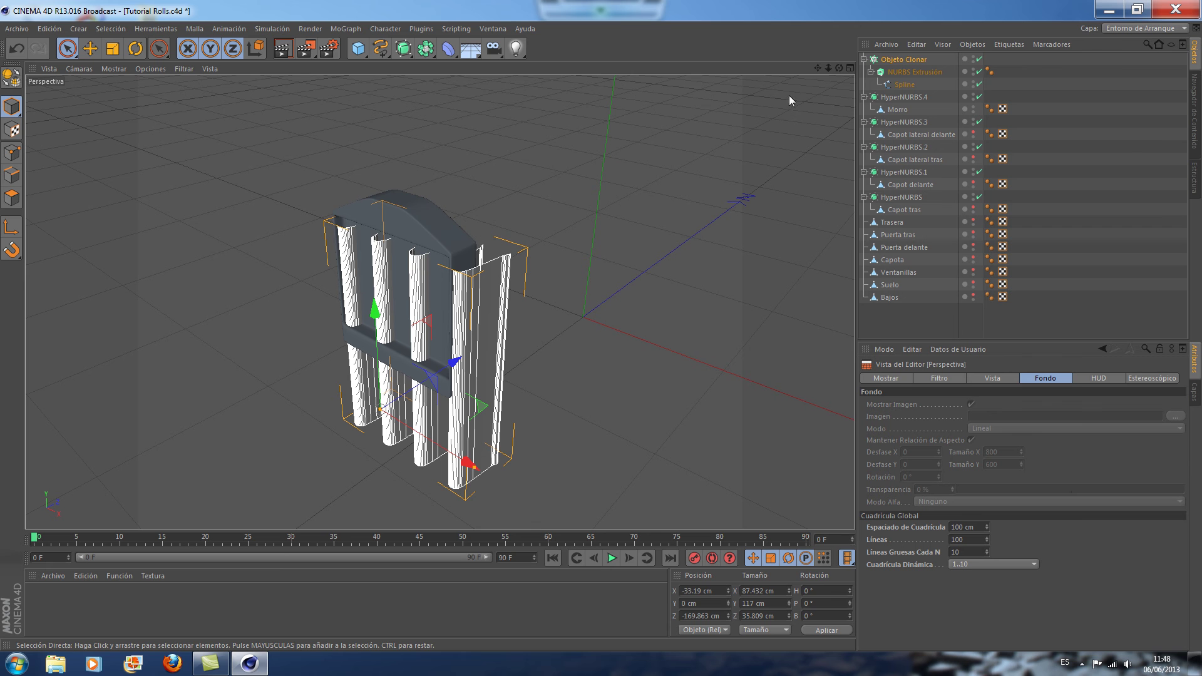
left_click_drag(818, 69, 833, 53)
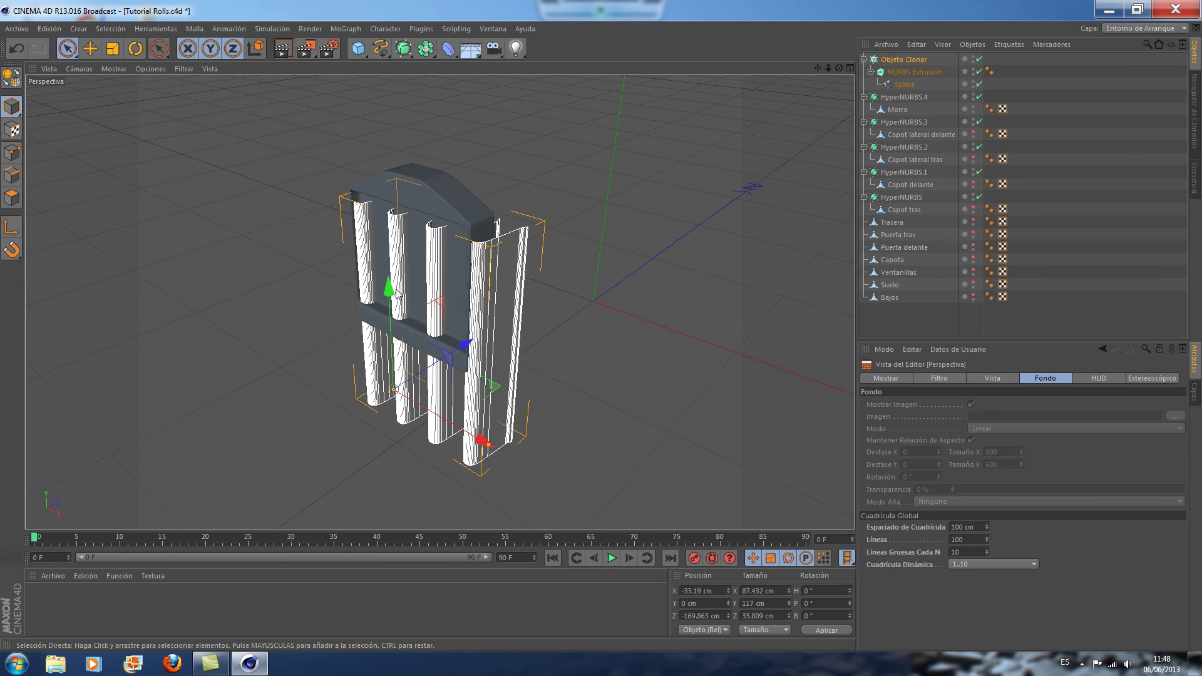
left_click_drag(397, 293, 397, 202)
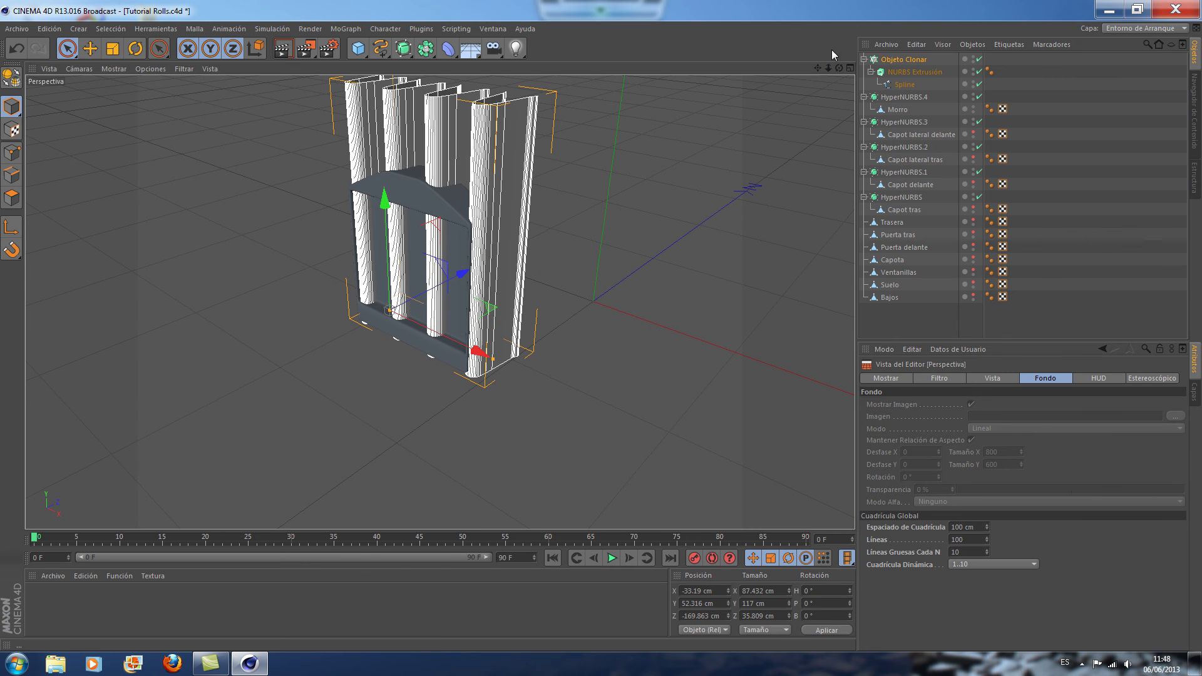
Fine-tune the slats' height in the front view to Y 55.745 cm
left_click(851, 68)
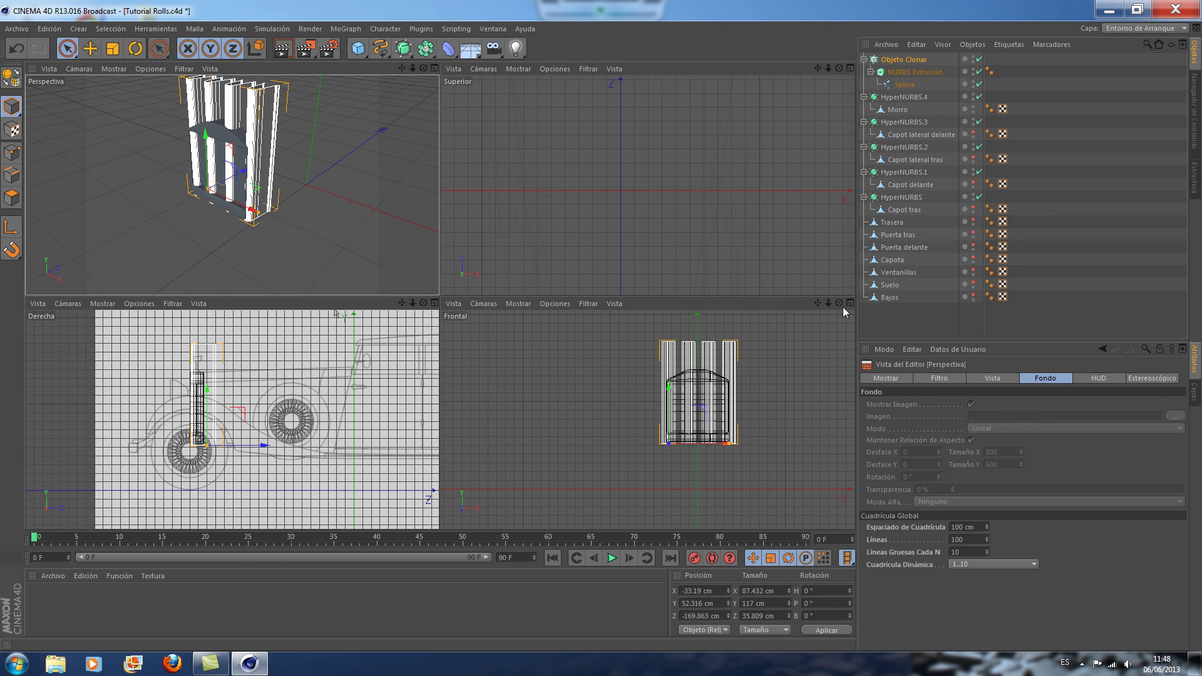
left_click(850, 303)
scroll(717, 395, "up", 4)
mouse_move(817, 68)
left_mouse_down()
mouse_move(780, 99)
mouse_move(518, 117)
left_mouse_up()
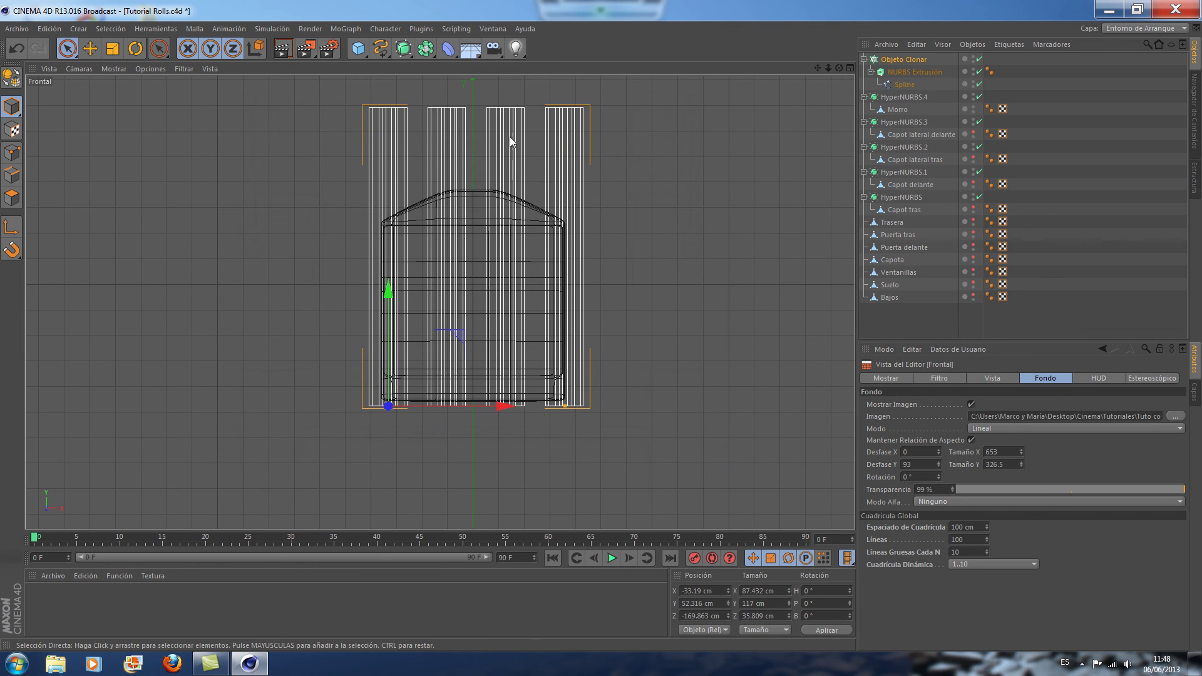
left_click(394, 297)
left_click_drag(391, 298, 394, 288)
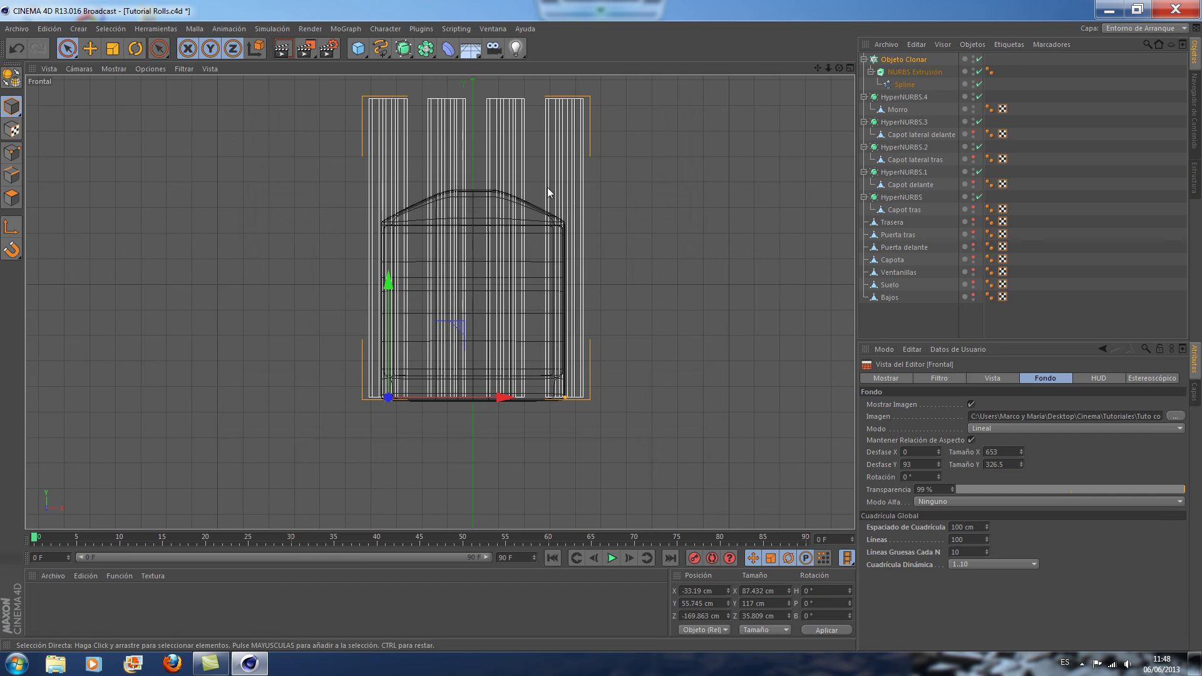
left_click(850, 68)
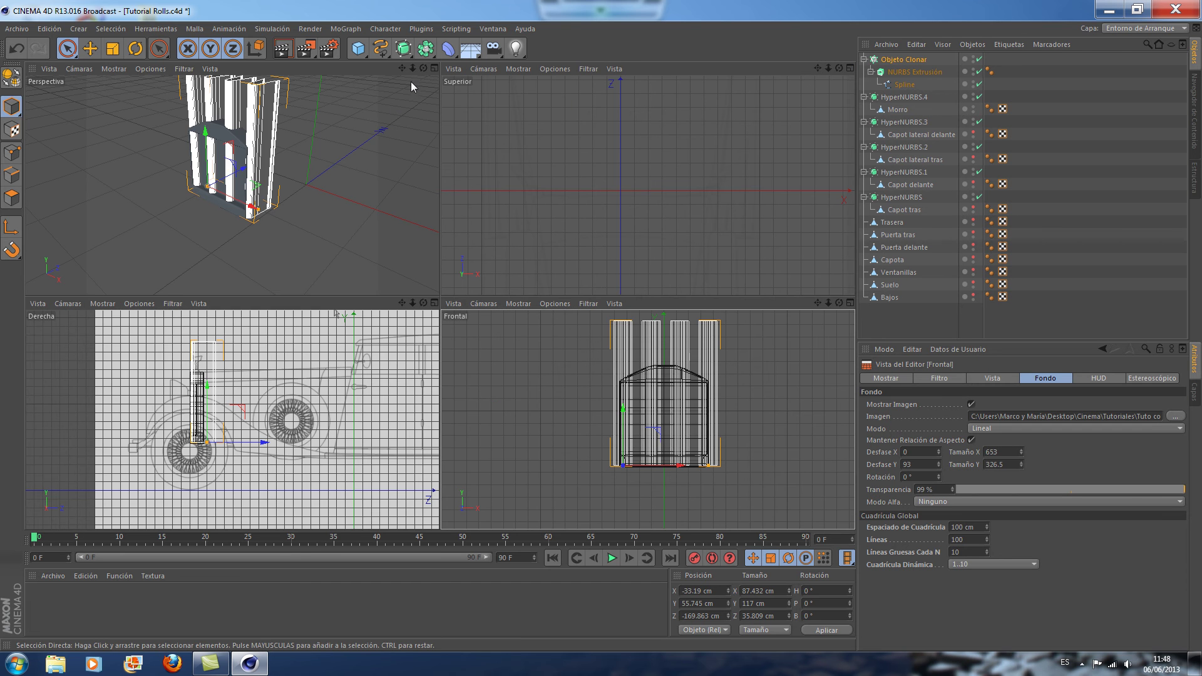
left_click(435, 68)
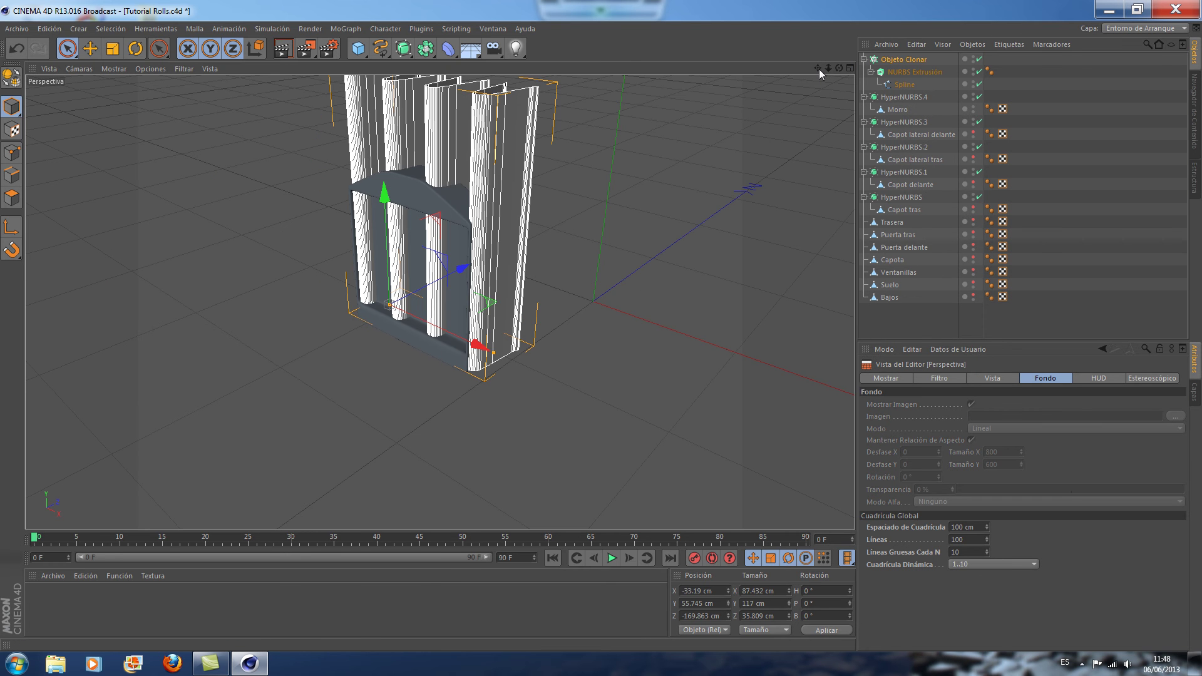
left_click_drag(819, 69, 819, 163)
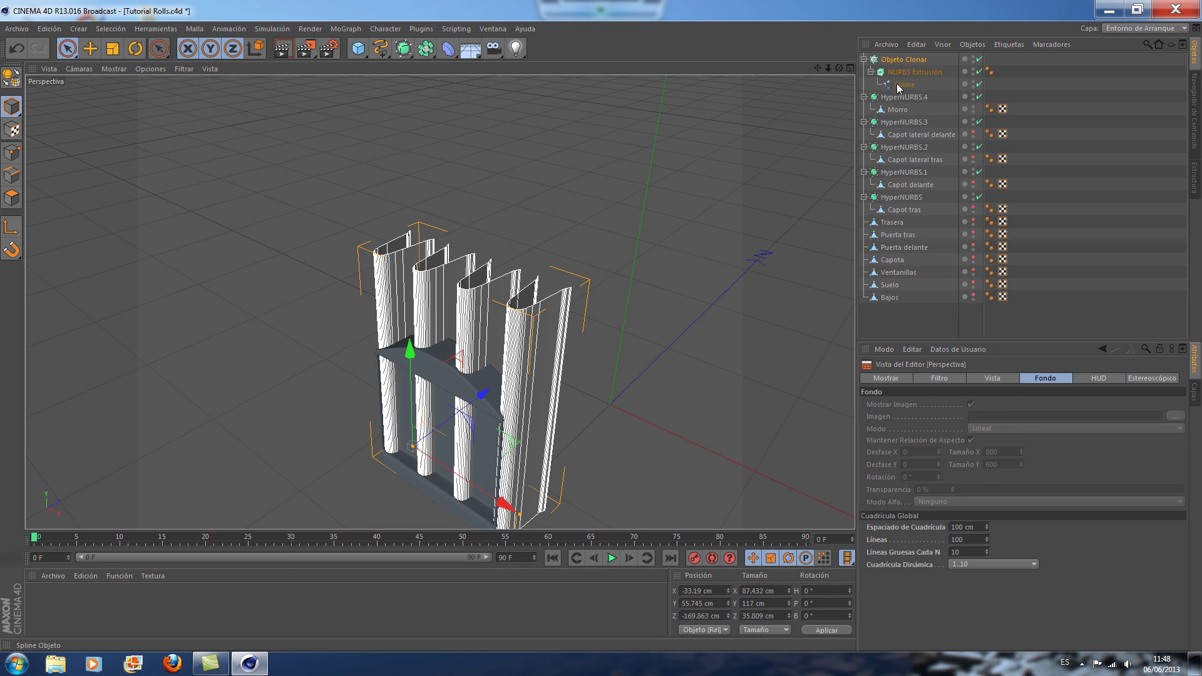
left_click(902, 85)
Scale the profile spline down to 19.246 × 6.823 cm to thin the slats
left_click(114, 50)
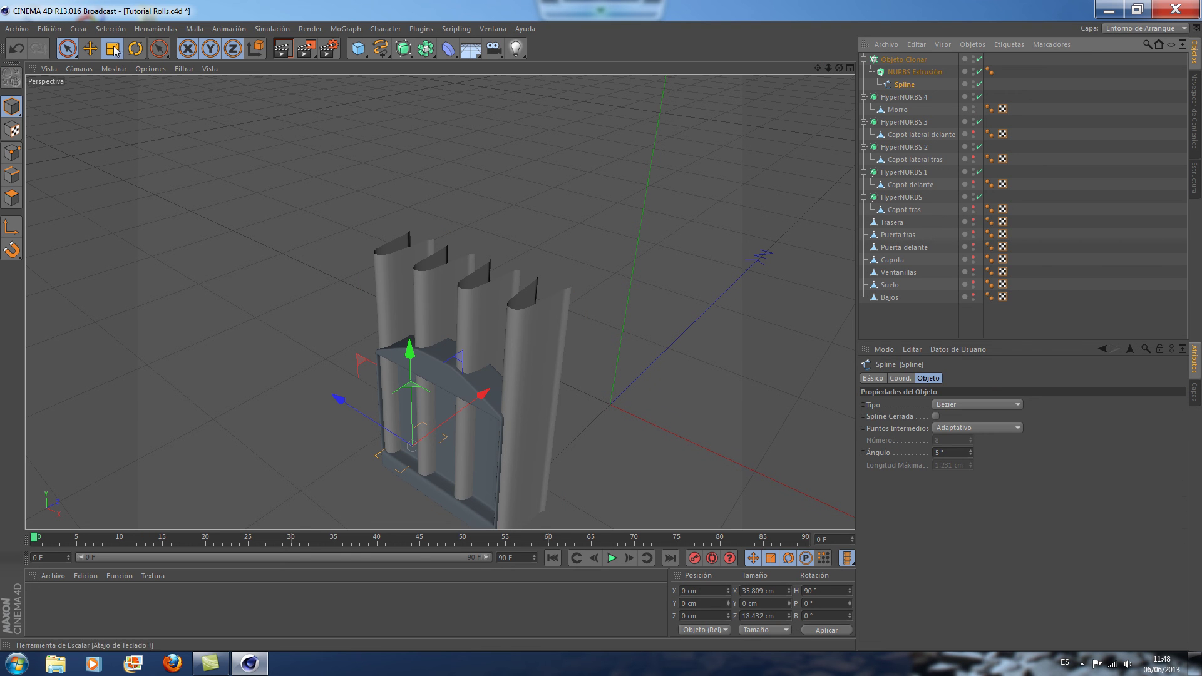
left_click_drag(336, 397, 350, 406)
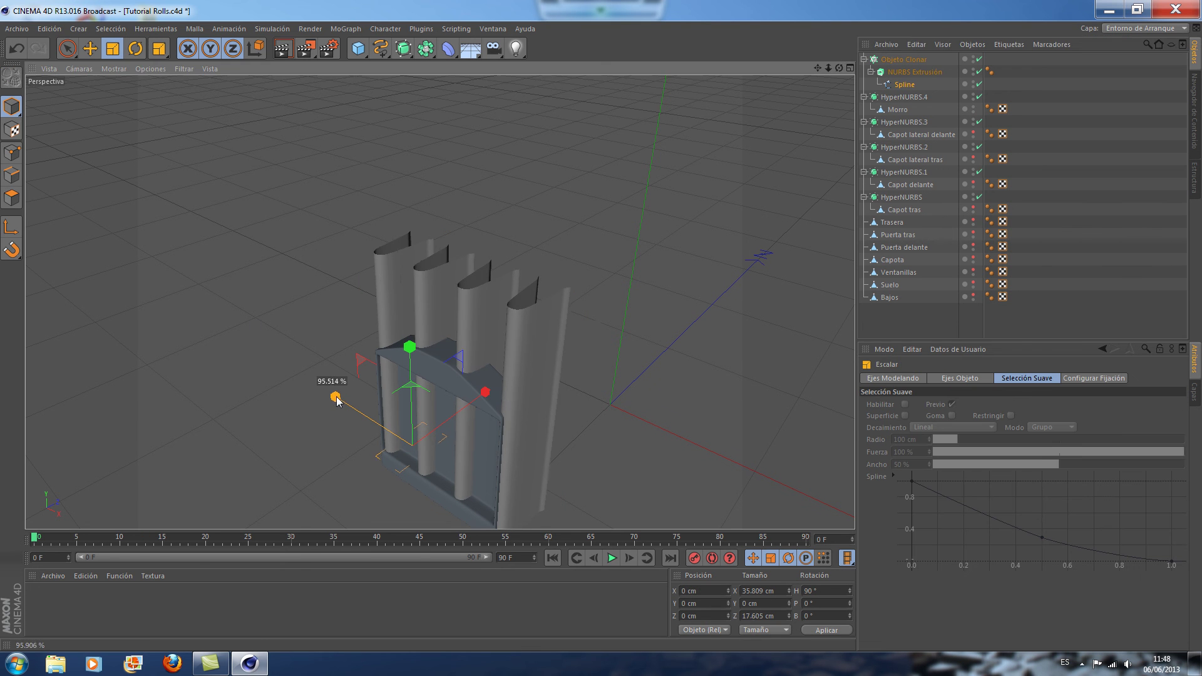
left_click_drag(486, 393, 460, 410)
left_click_drag(337, 397, 372, 428)
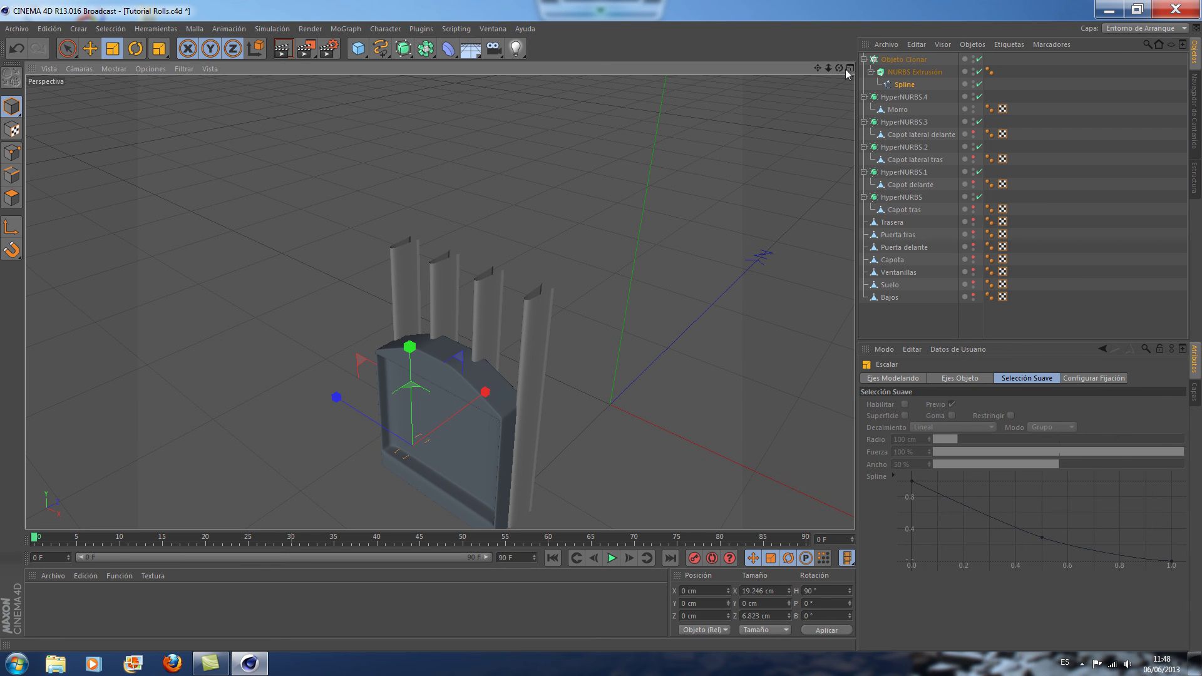
left_click(894, 61)
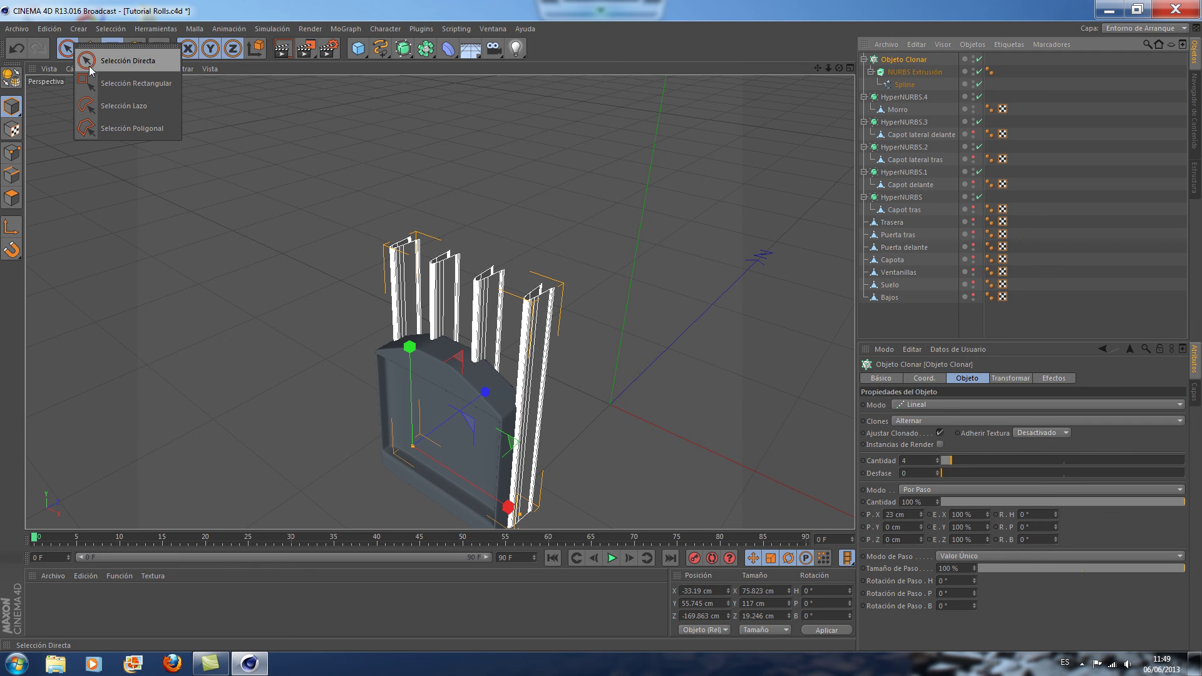
Push the slats further back along Z and frame the grille closely
left_click_drag(67, 48, 95, 72)
left_click_drag(483, 393, 471, 406)
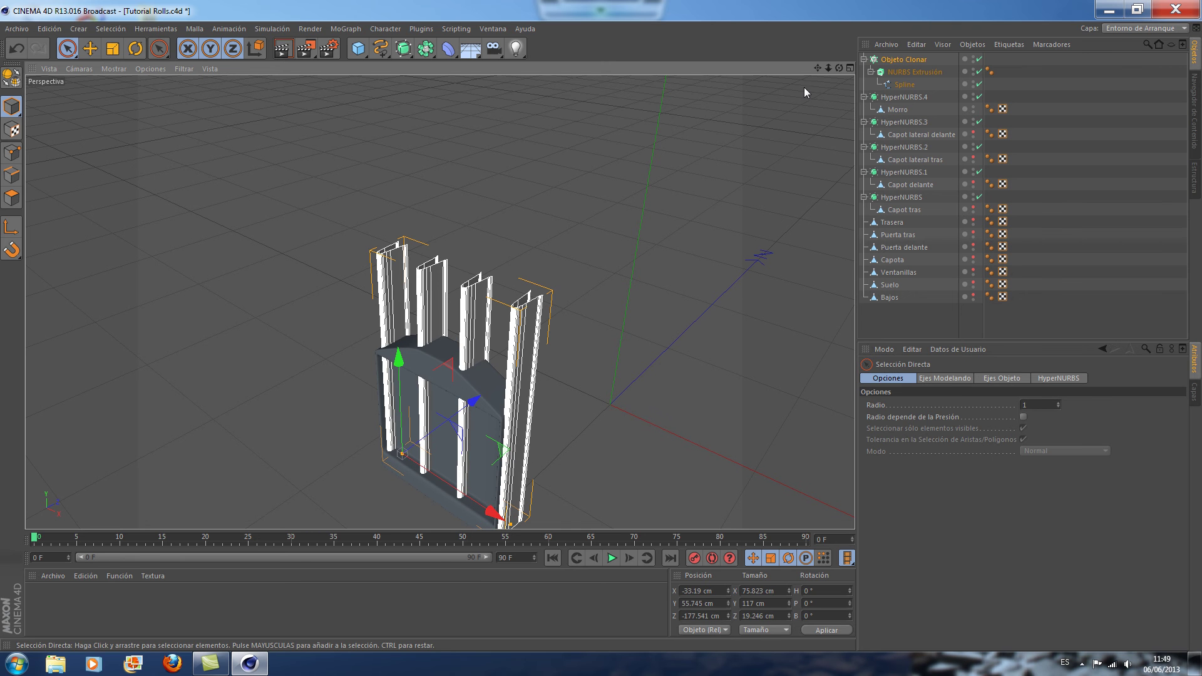
left_click_drag(819, 67, 681, 268)
right_click_drag(681, 269, 705, 270, "alt")
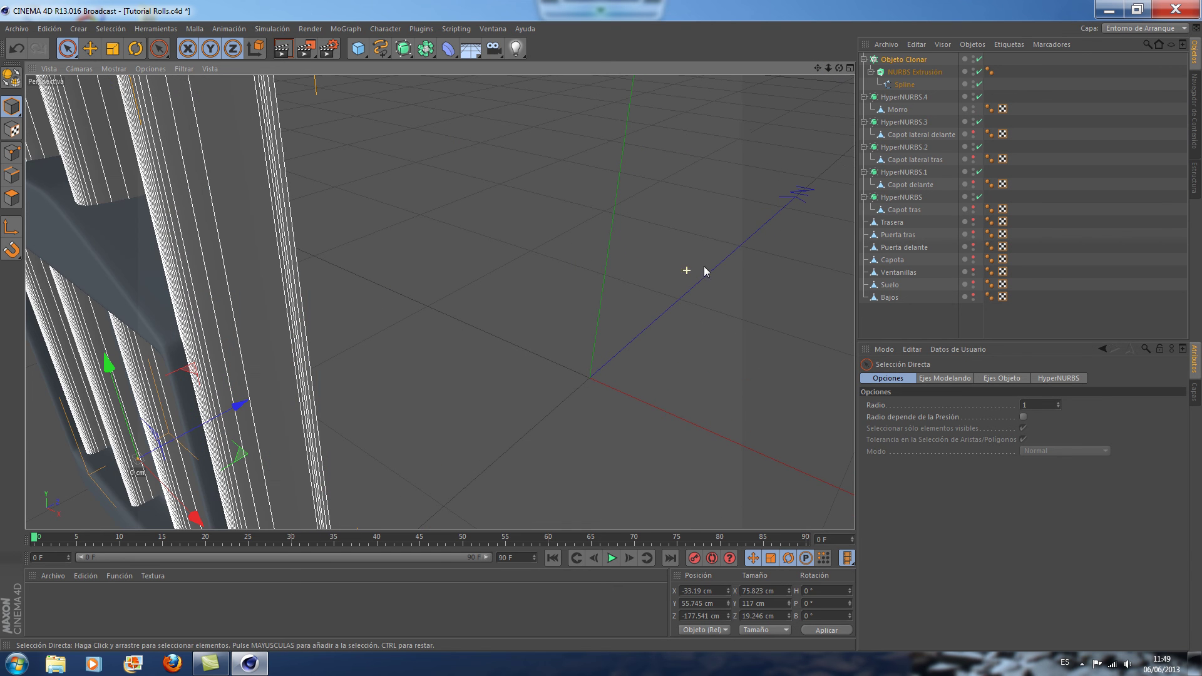
left_click_drag(816, 69, 798, 88)
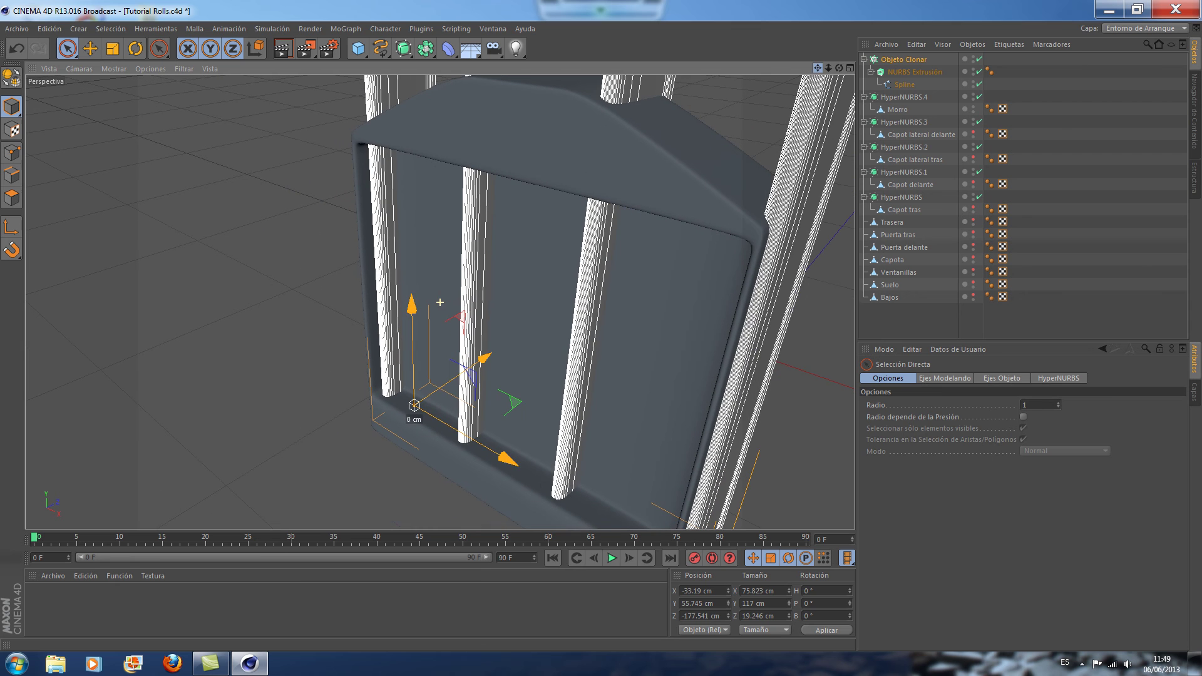
Raise the Cloner's count from 4 to 12 slats
left_click(904, 59)
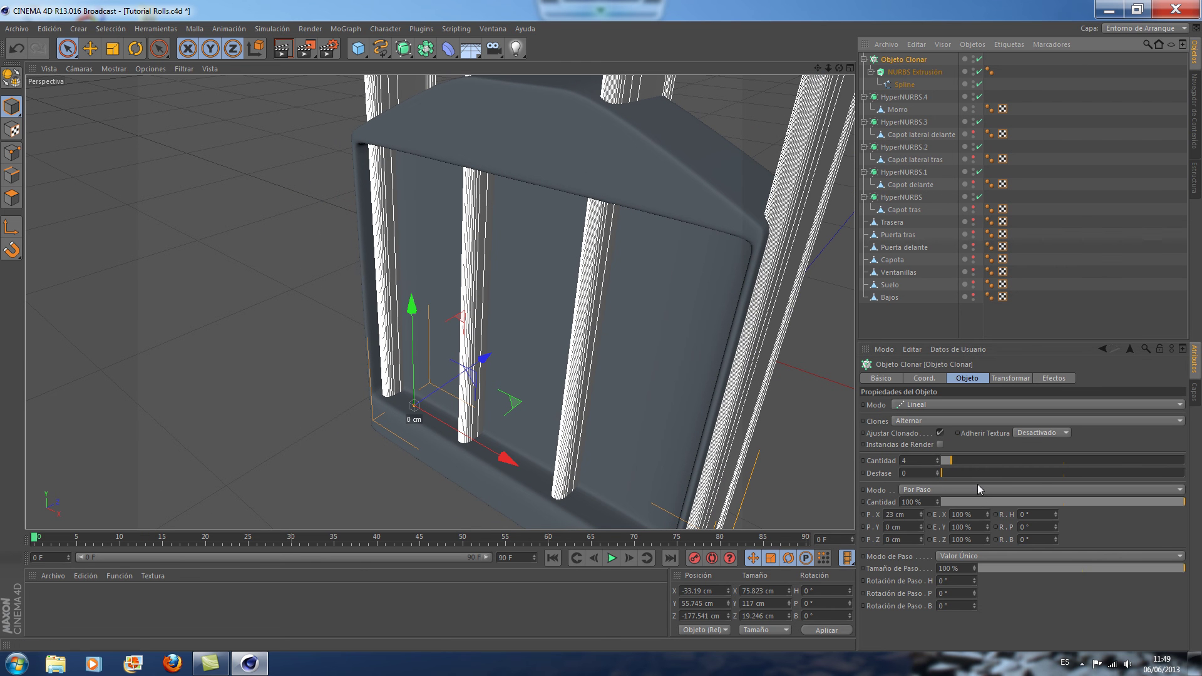
left_click_drag(953, 462, 963, 460)
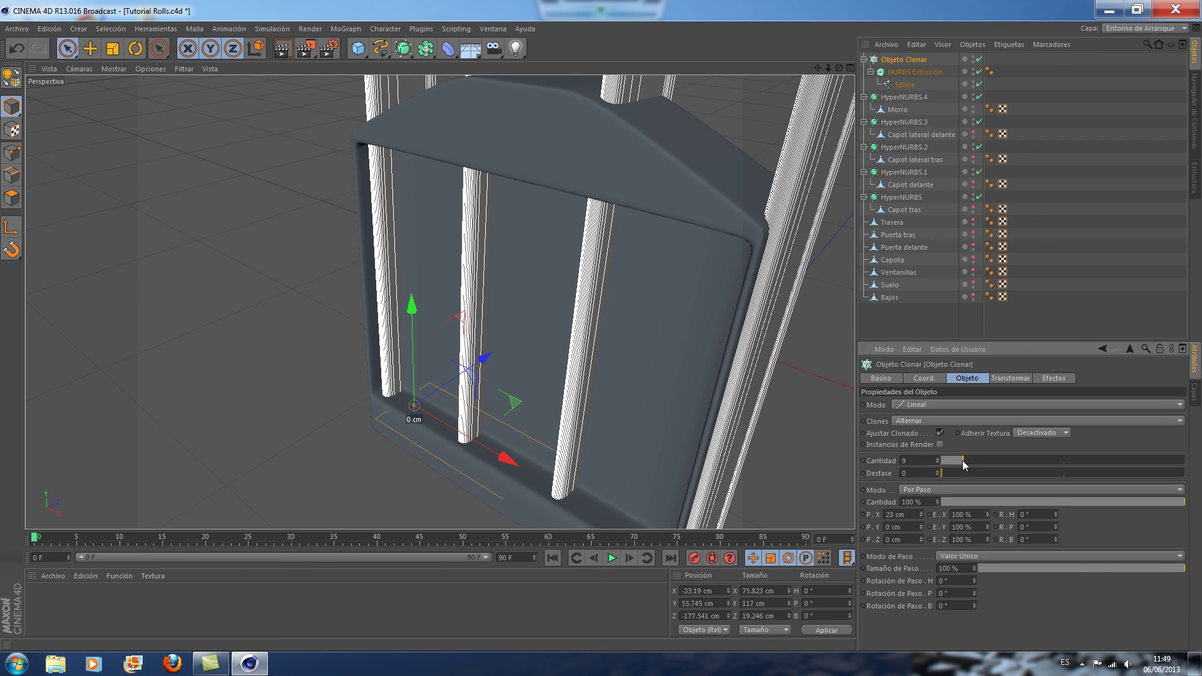
left_click(938, 460)
left_click(938, 458)
scroll(797, 296, "down", 3)
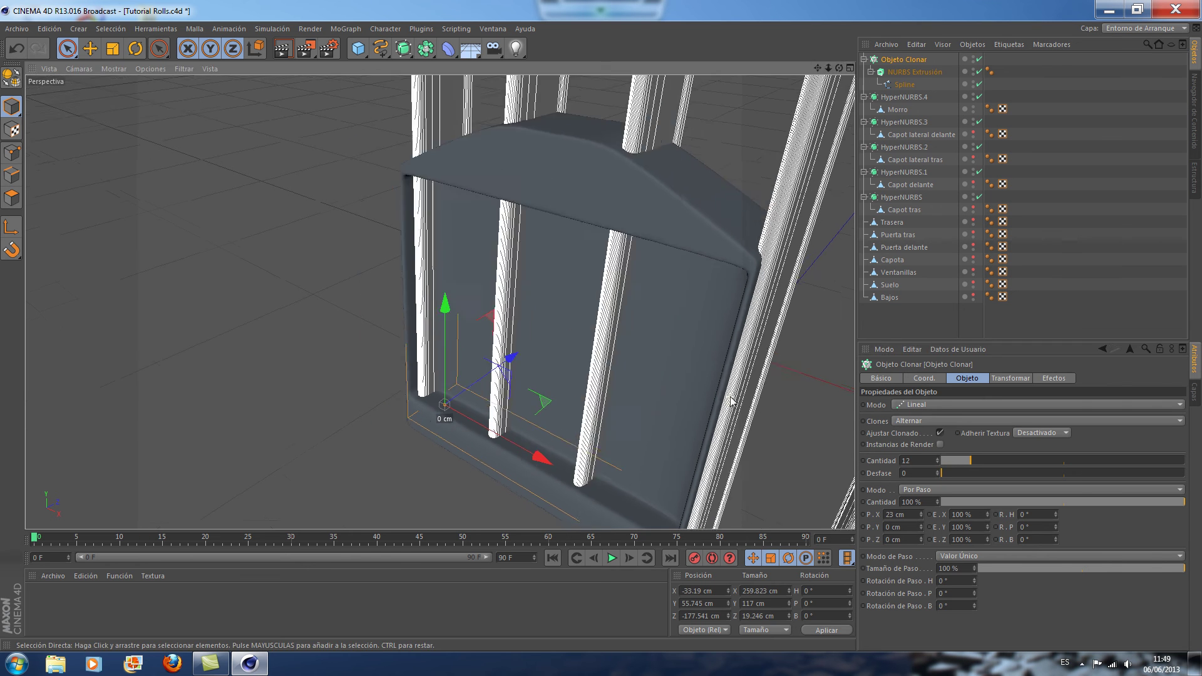
left_click_drag(818, 68, 688, 276)
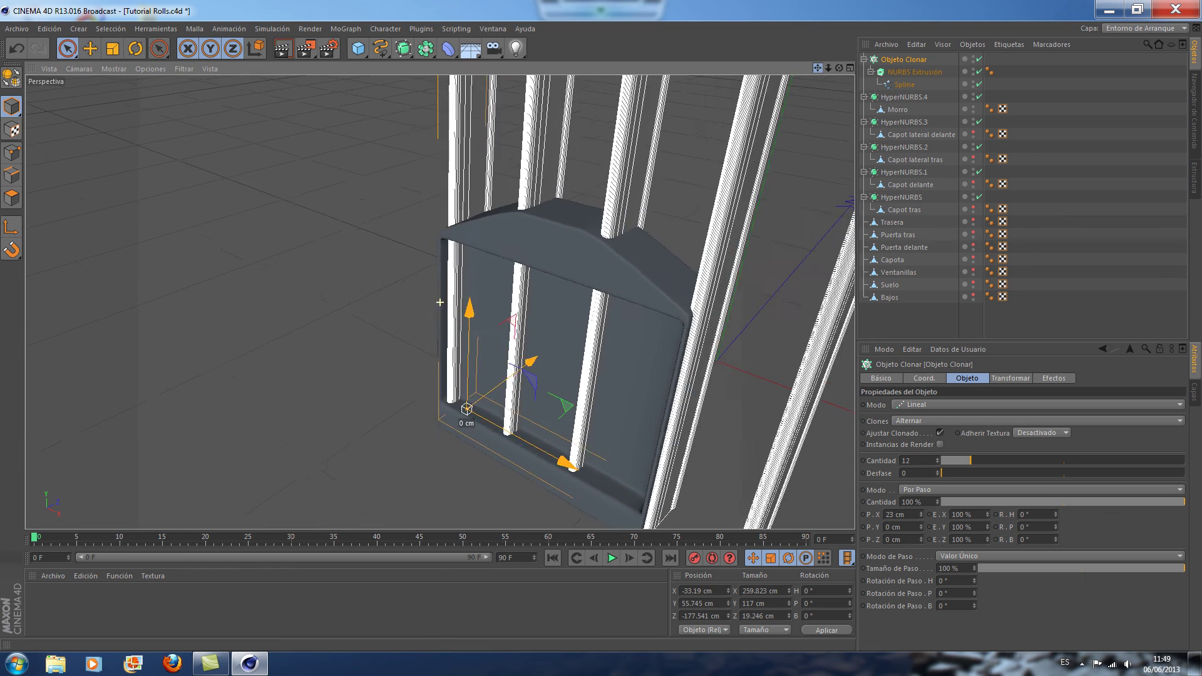
Reduce the Cloner's P.X spacing from 23 cm to 6 cm
scroll(687, 276, "down", 2)
scroll(702, 315, "down", 2)
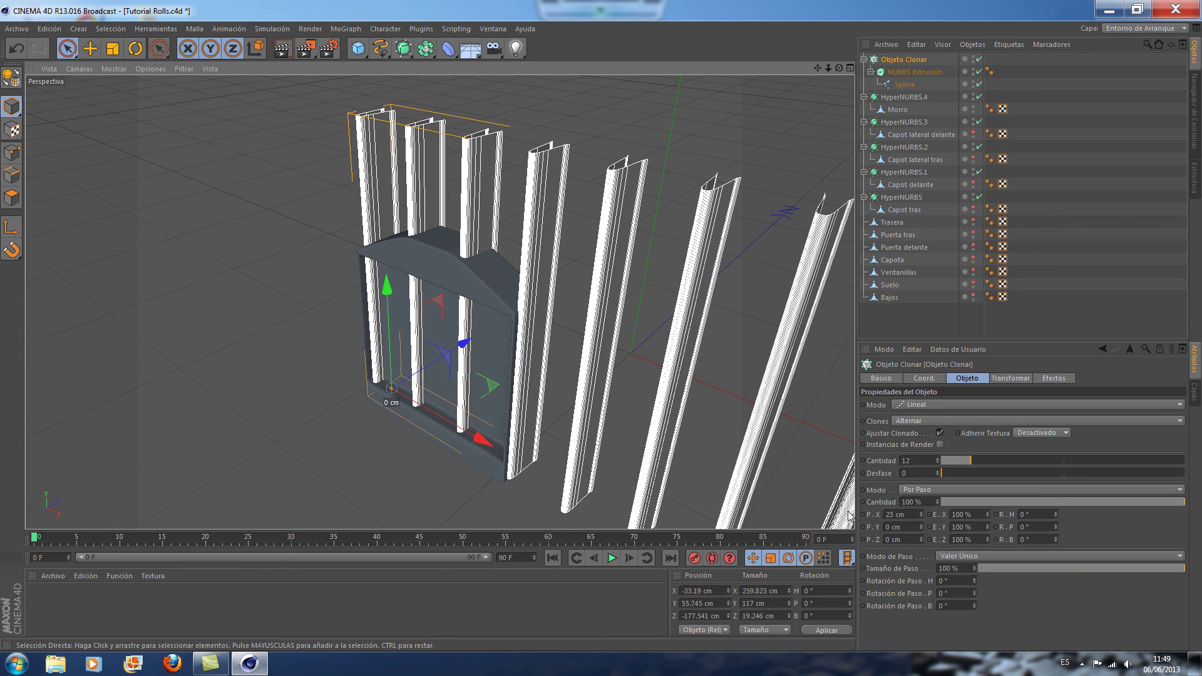
left_click(922, 518)
left_click(922, 517)
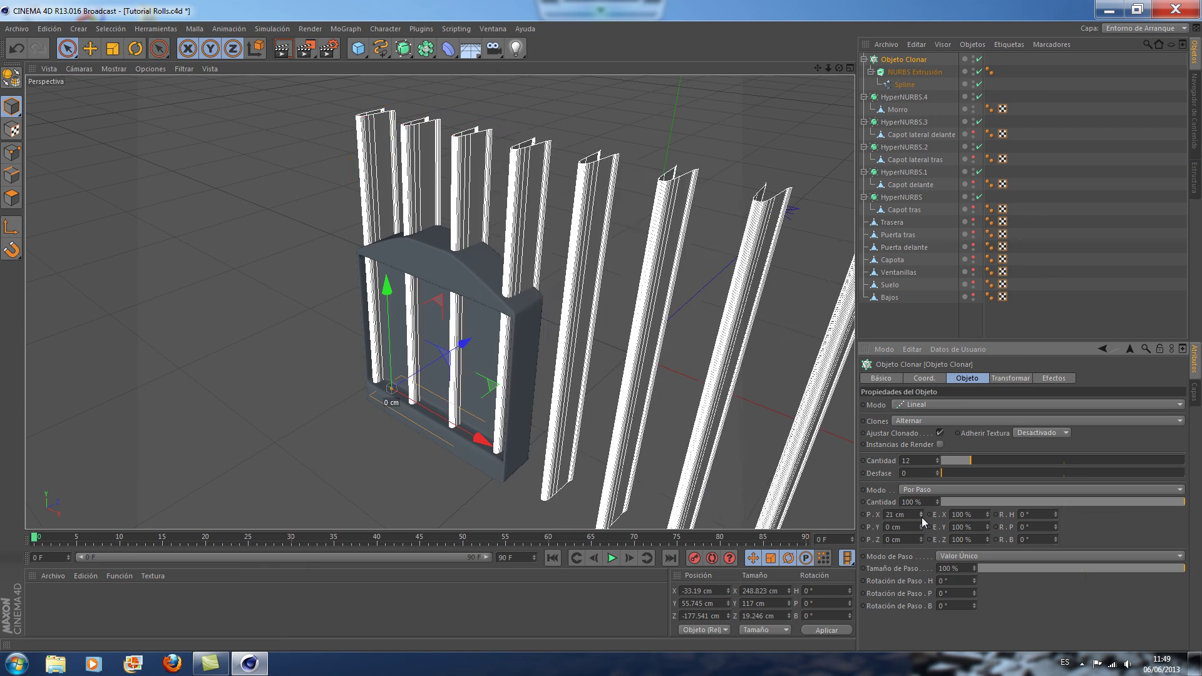
left_click(922, 518)
left_click(922, 518)
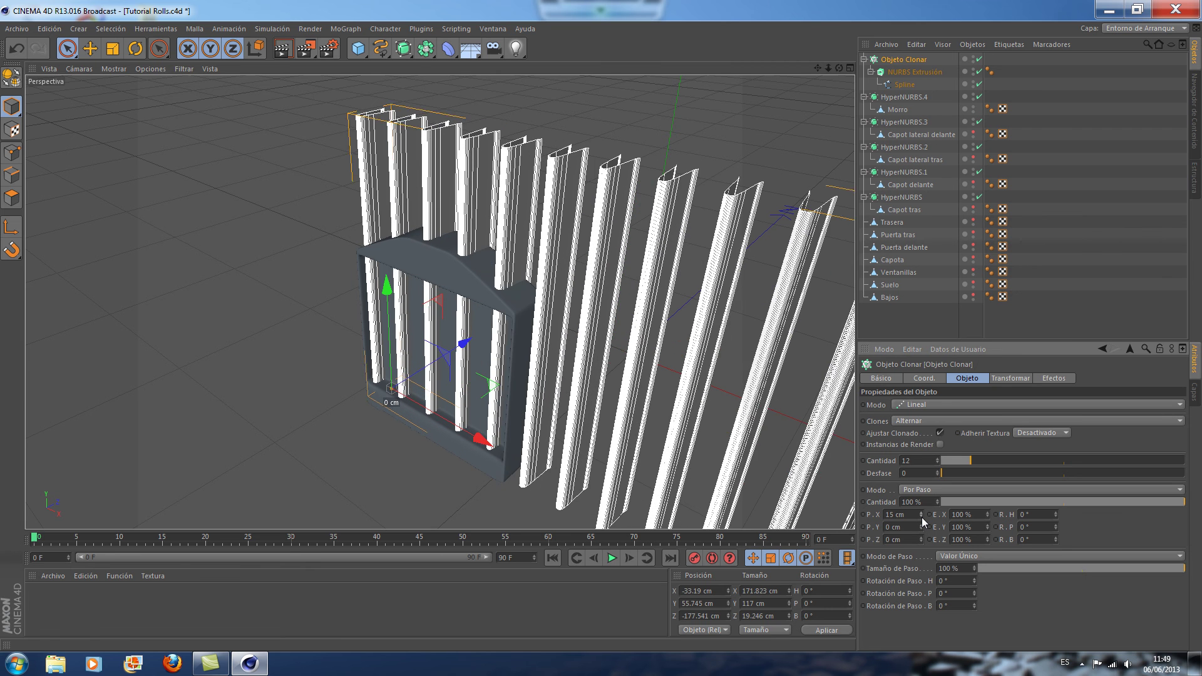
left_click(922, 518)
left_click(922, 517)
left_click(922, 517)
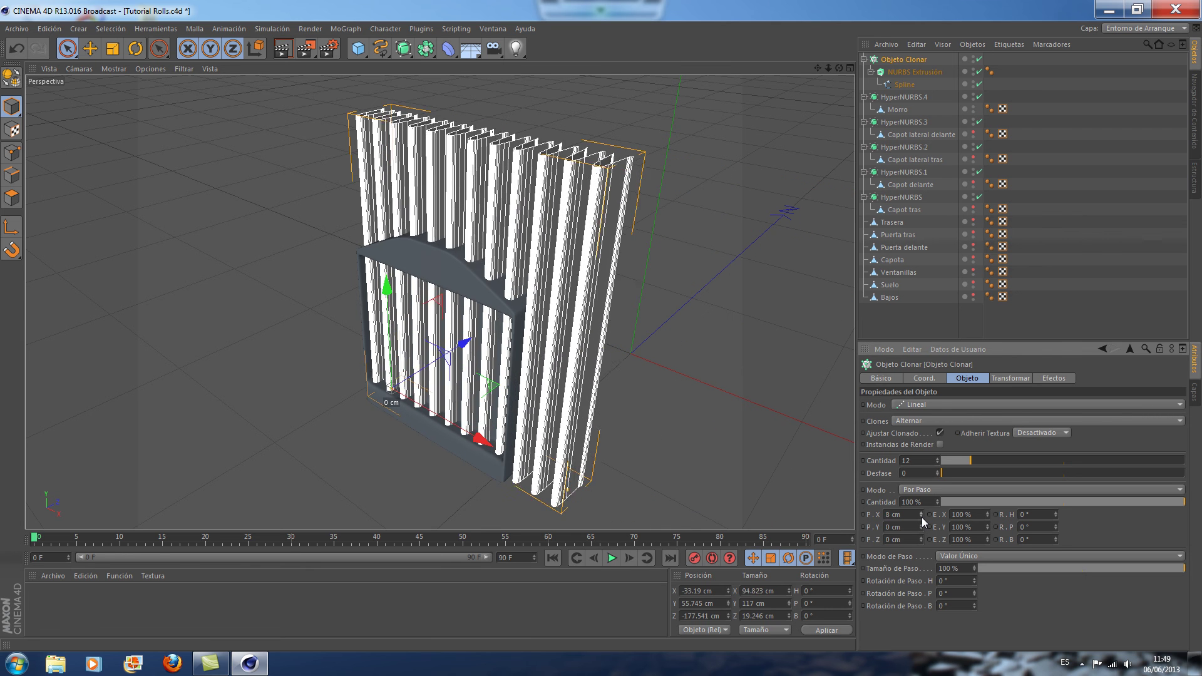
left_click(922, 517)
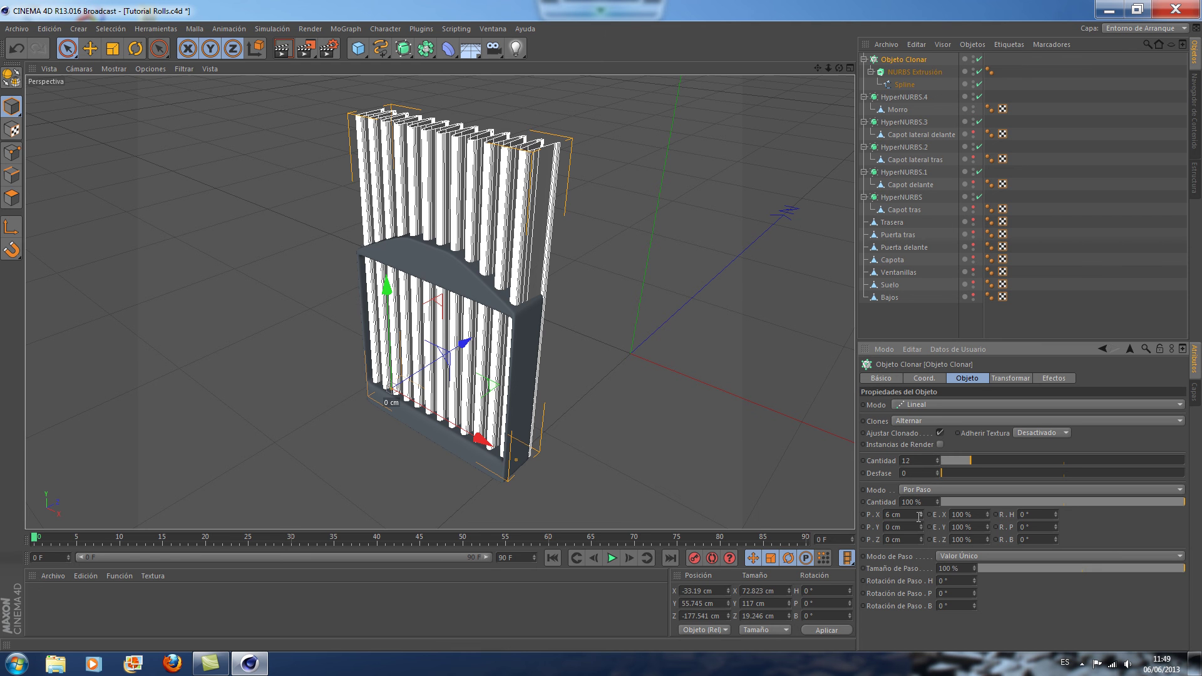
scroll(730, 411, "up", 2)
scroll(730, 404, "up", 3)
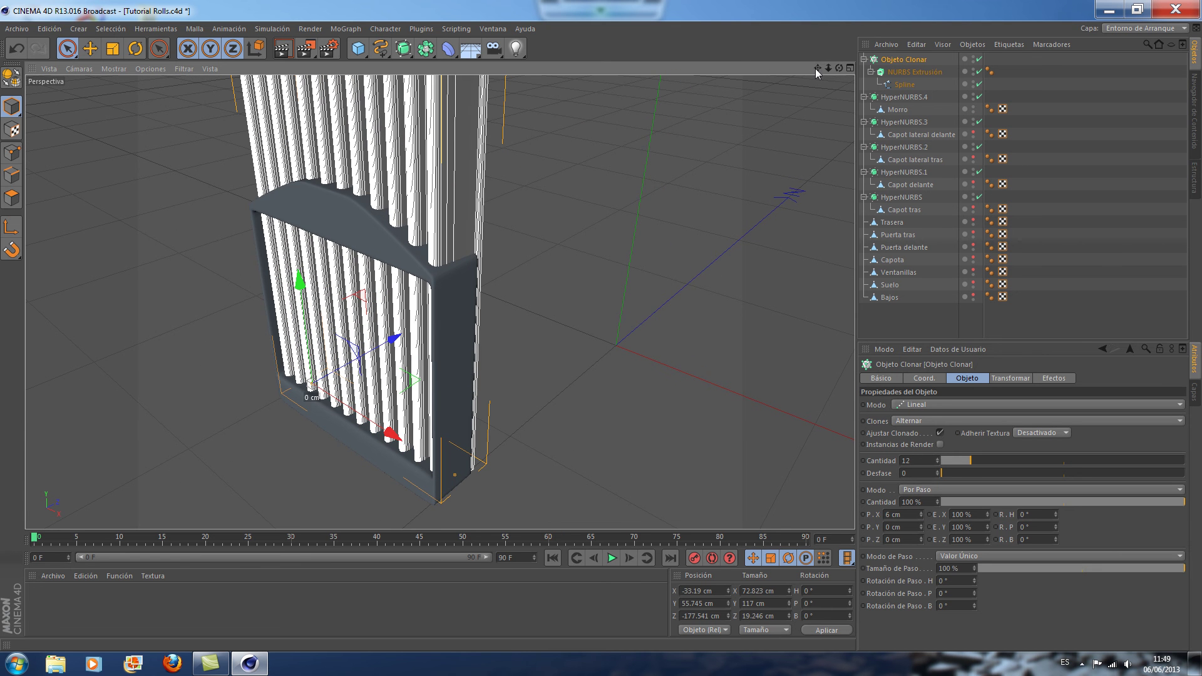
left_click_drag(815, 69, 821, 126)
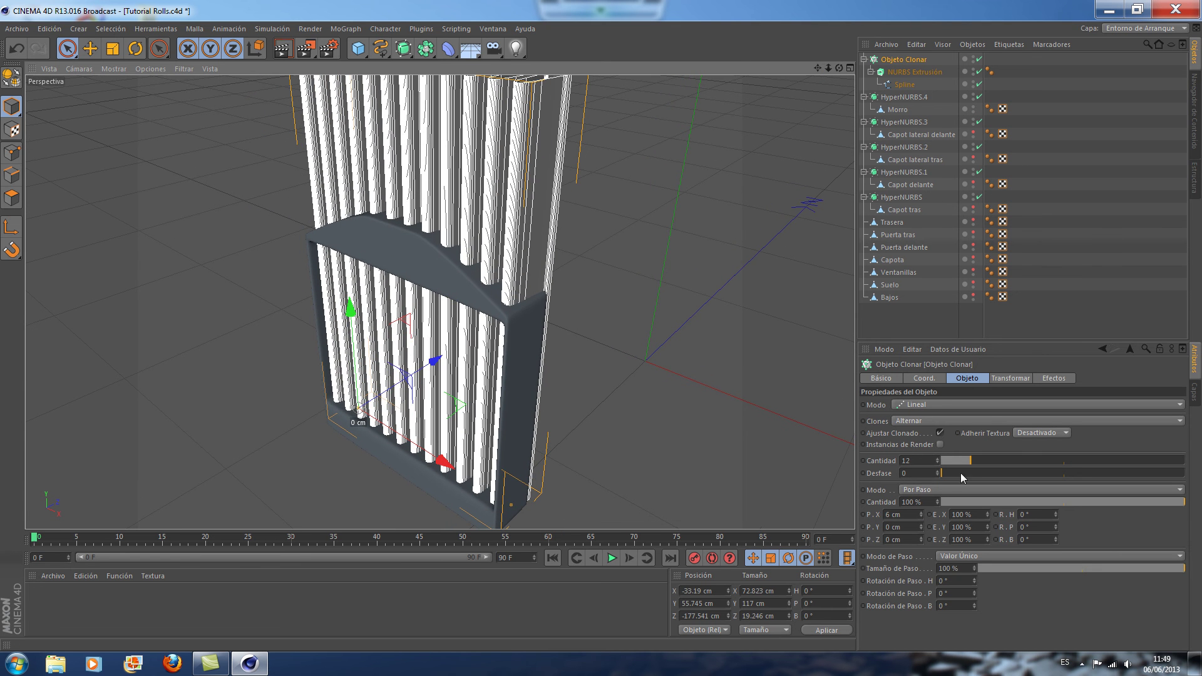
Shorten the NURBS Extrusion's Y movement from 117 cm to 69 cm
left_click(914, 71)
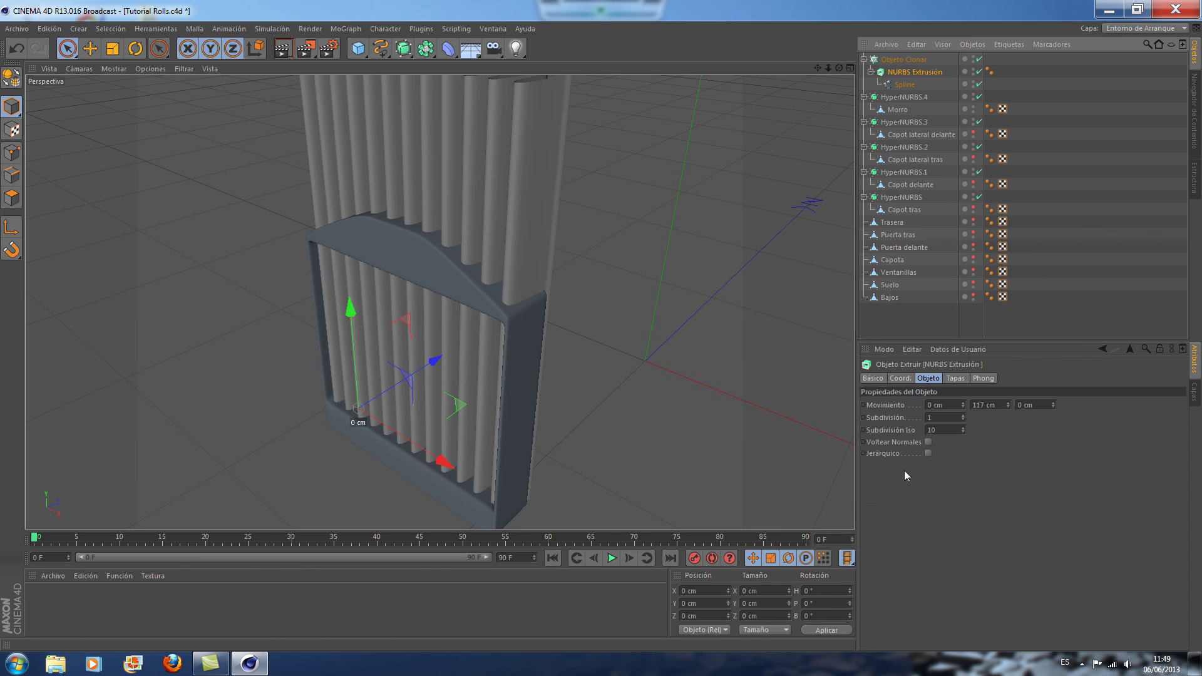
left_click_drag(1007, 407, 1007, 408)
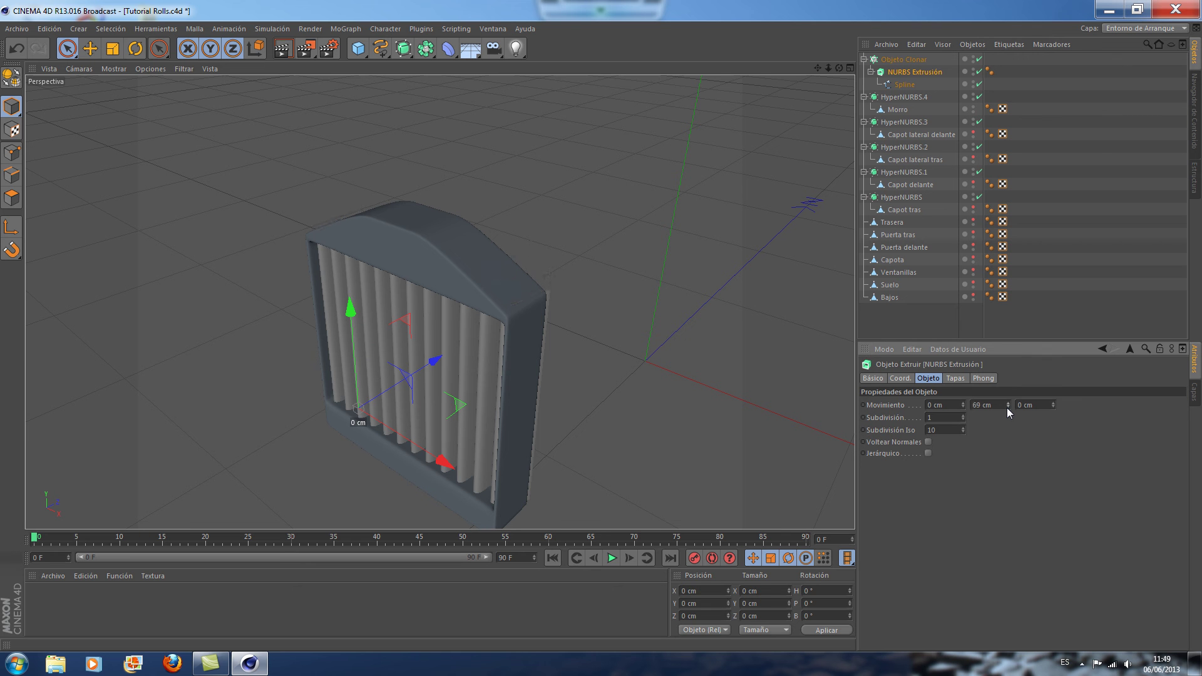
left_click_drag(839, 67, 782, 81)
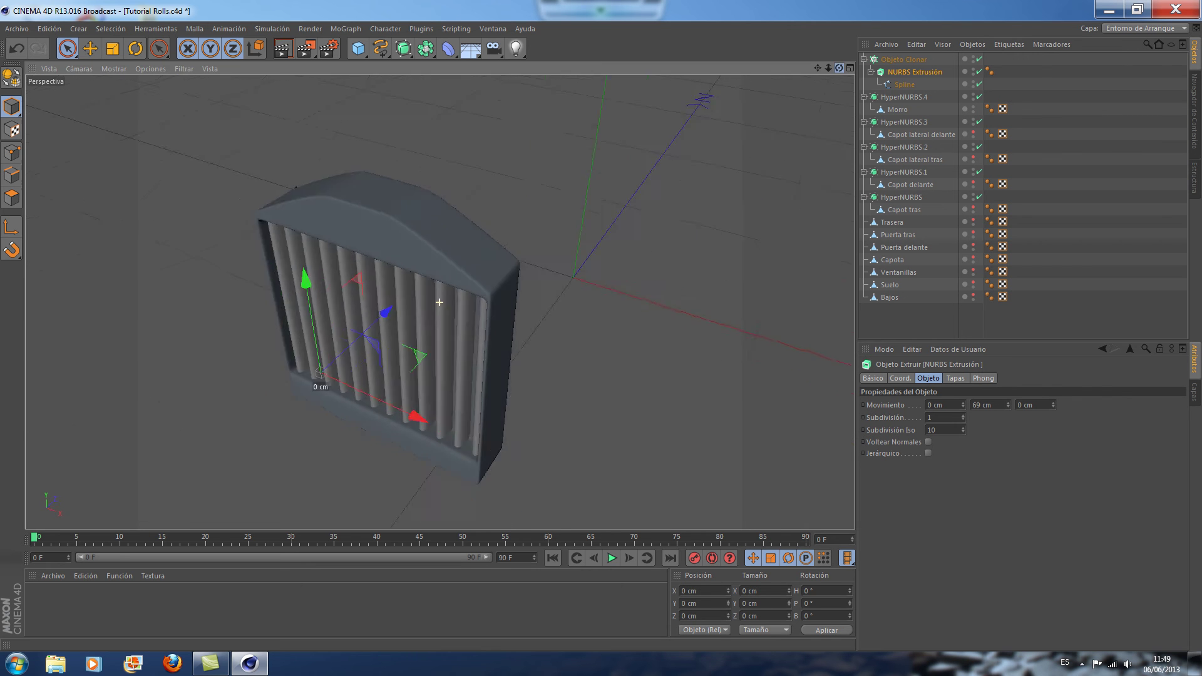
mouse_move(440, 303)
left_mouse_down()
mouse_move(828, 76)
mouse_move(723, 249)
left_mouse_up()
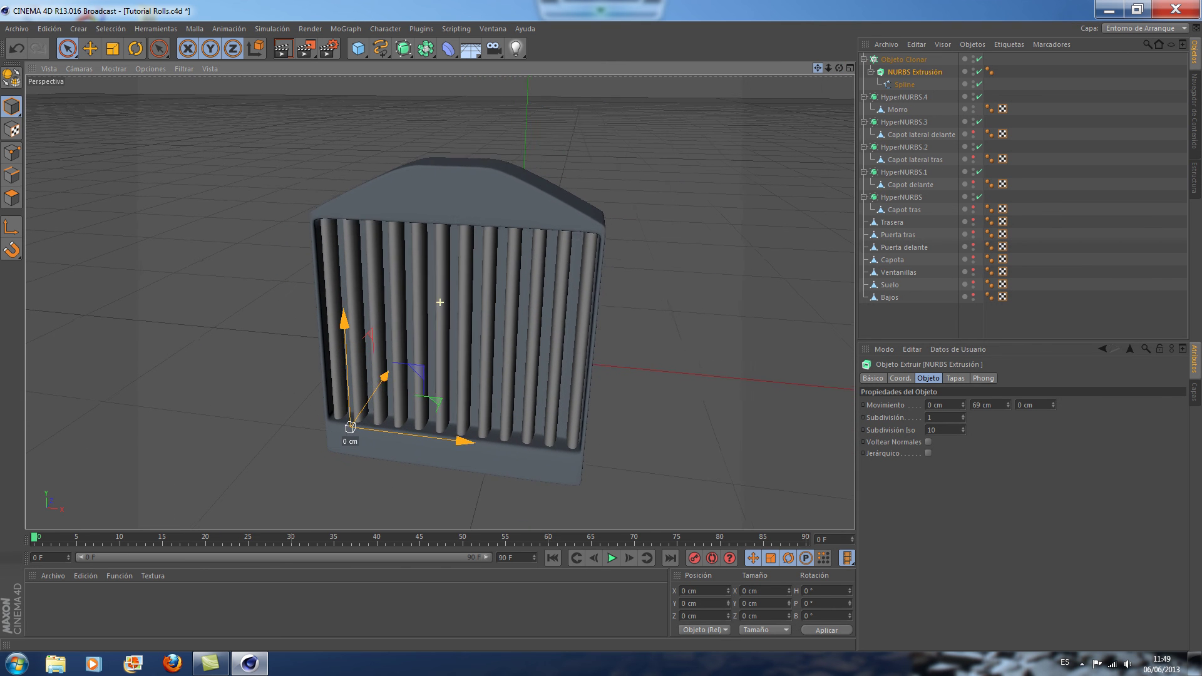
Set the Cloner to 18 slats spaced 4 cm apart and nudge the row sideways
left_click(885, 61)
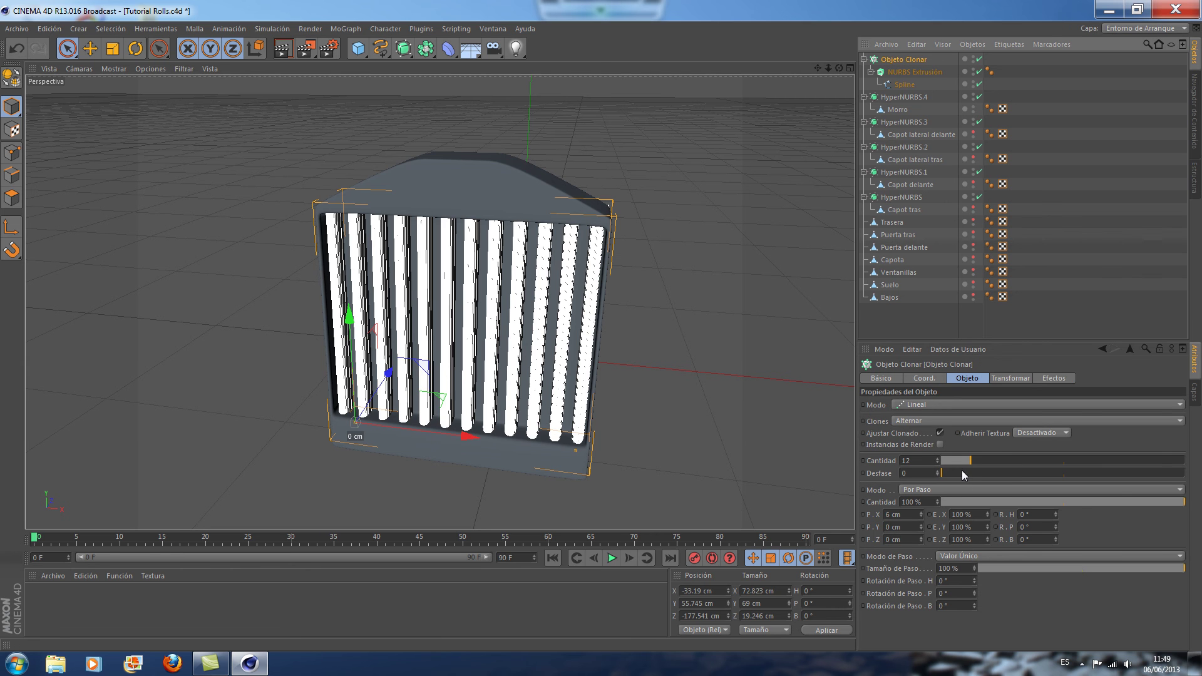
left_click(922, 516)
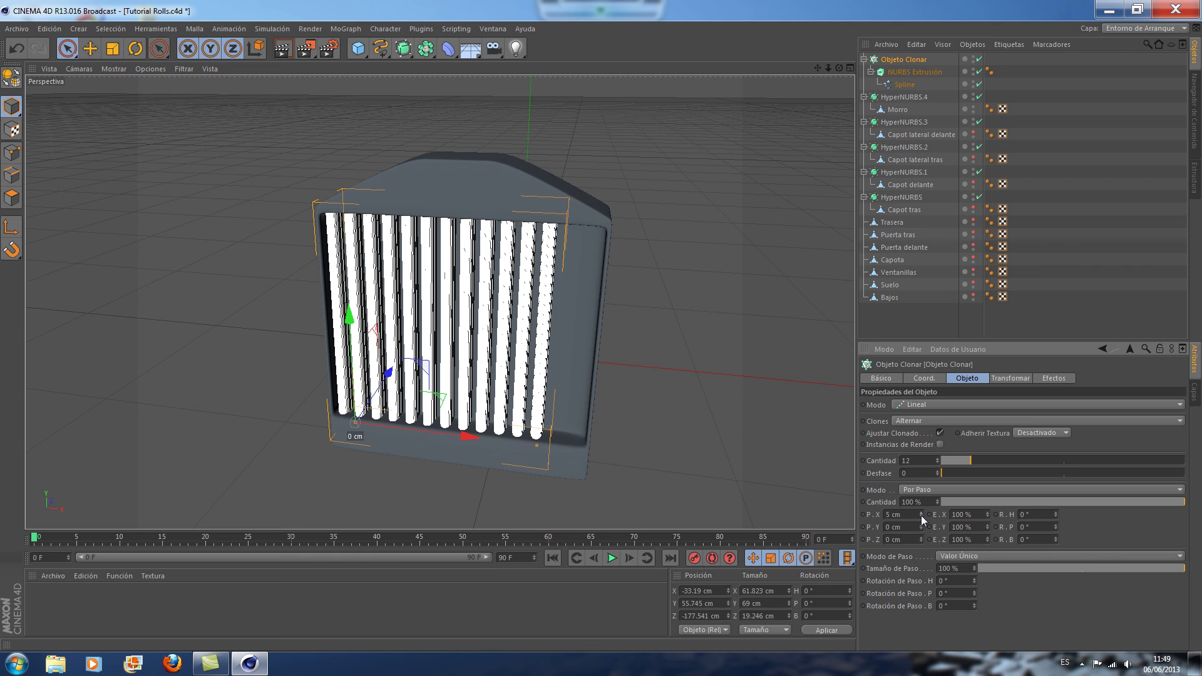
left_click(939, 460)
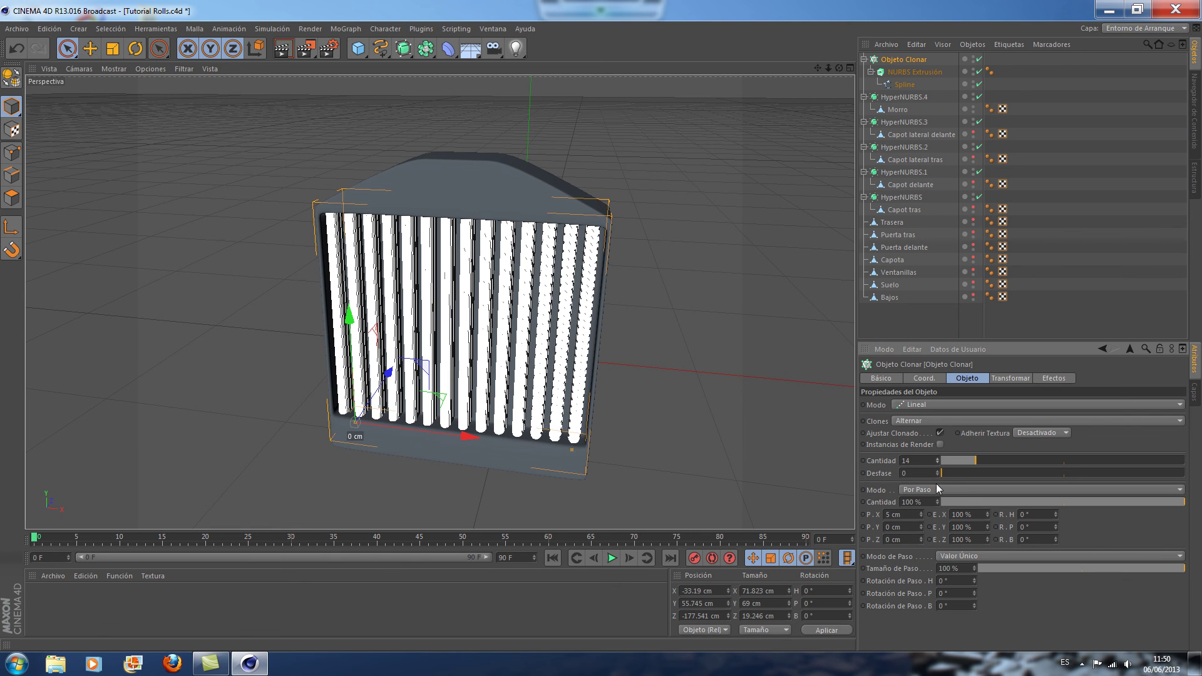
left_click(921, 516)
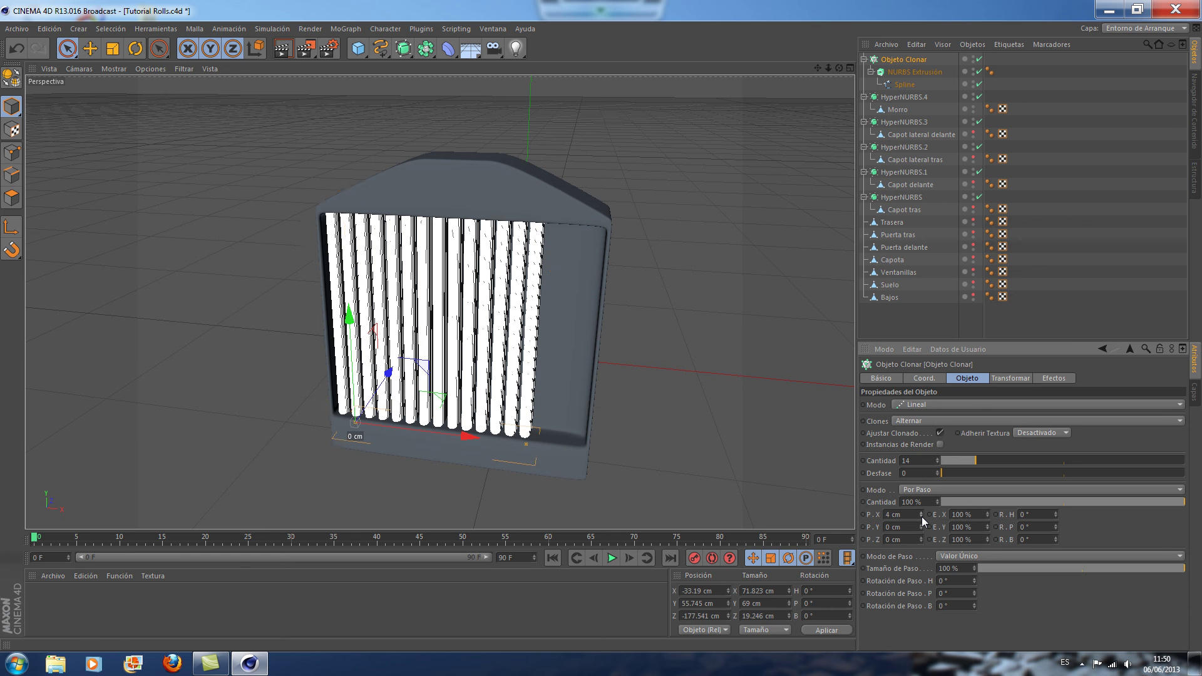
left_click(938, 460)
left_click(938, 460)
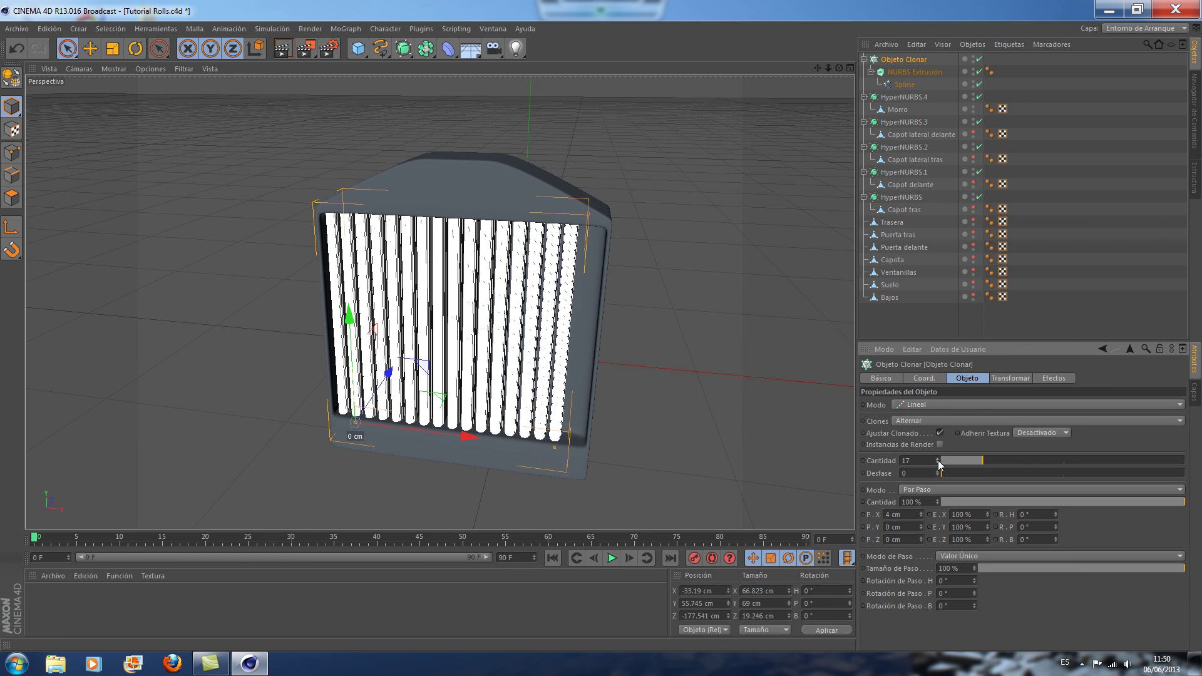
left_click(939, 460)
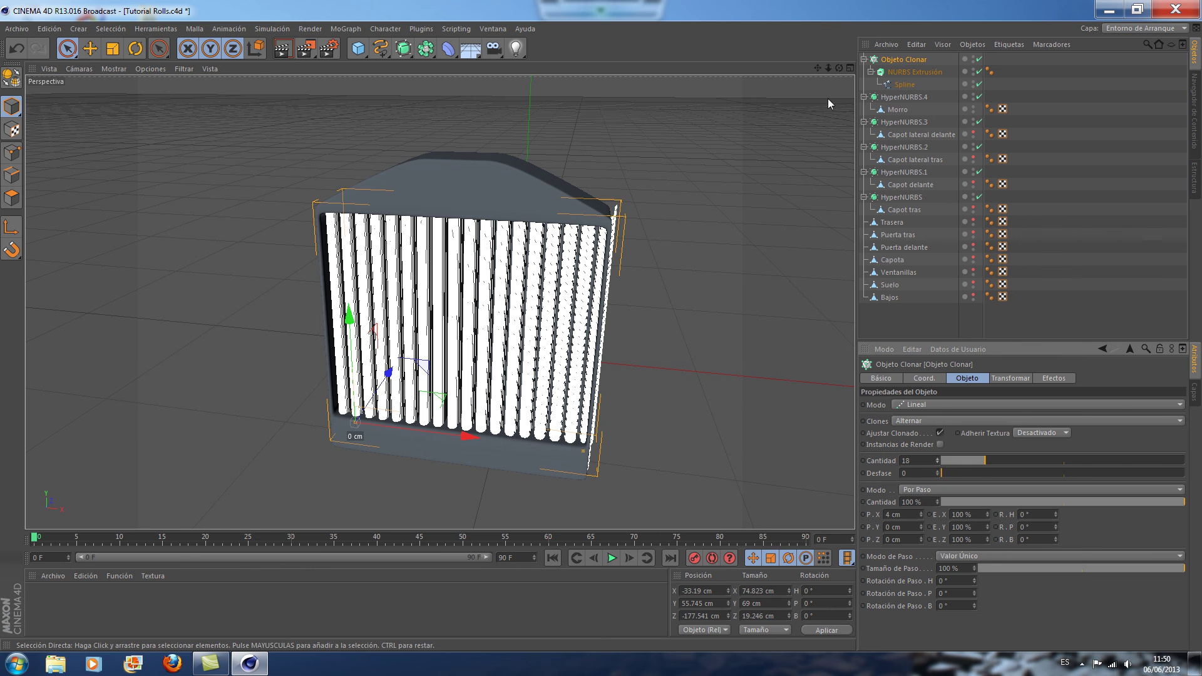
left_click_drag(839, 68, 814, 68)
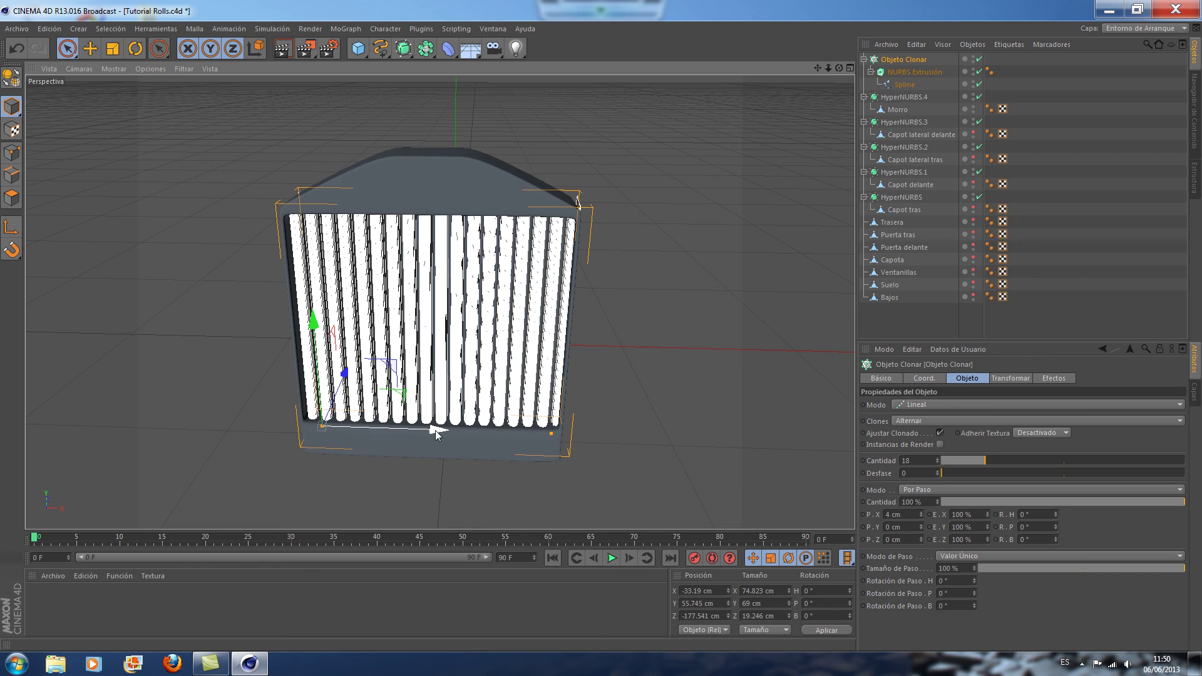
left_click_drag(436, 431, 436, 433)
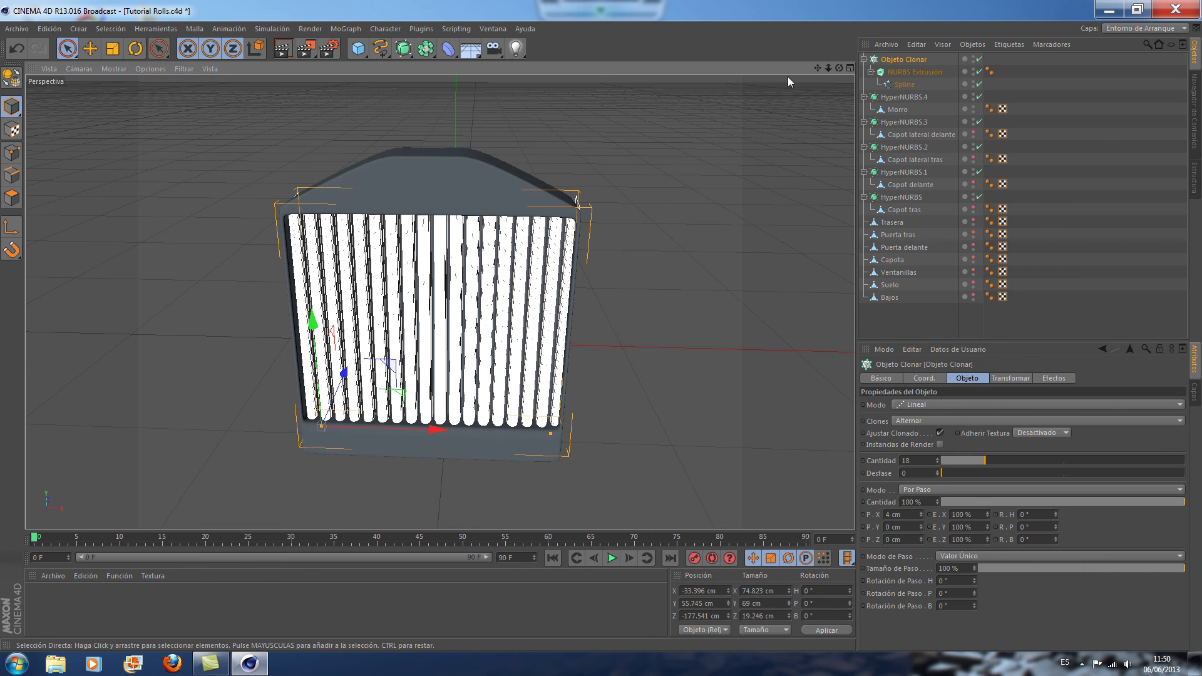
mouse_move(839, 68)
left_mouse_down()
mouse_move(838, 87)
mouse_move(817, 70)
mouse_move(800, 366)
left_mouse_up()
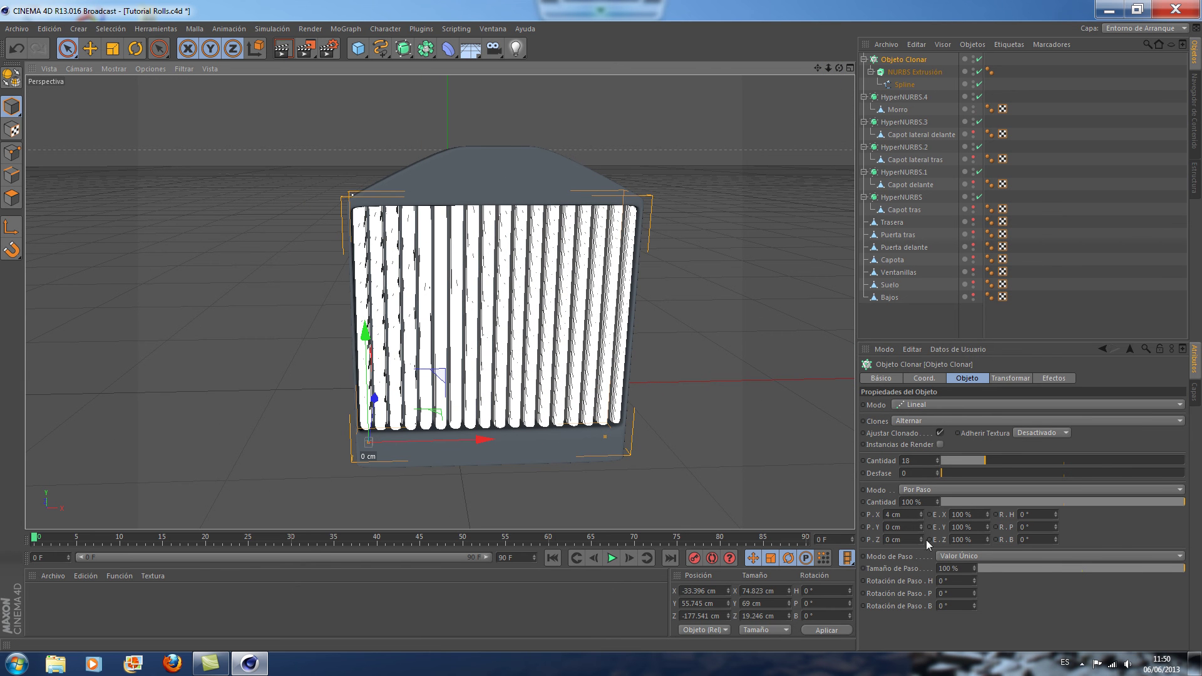
Tighten the Cloner spacing to 3 cm and raise the count from 18 to 23
left_click(922, 516)
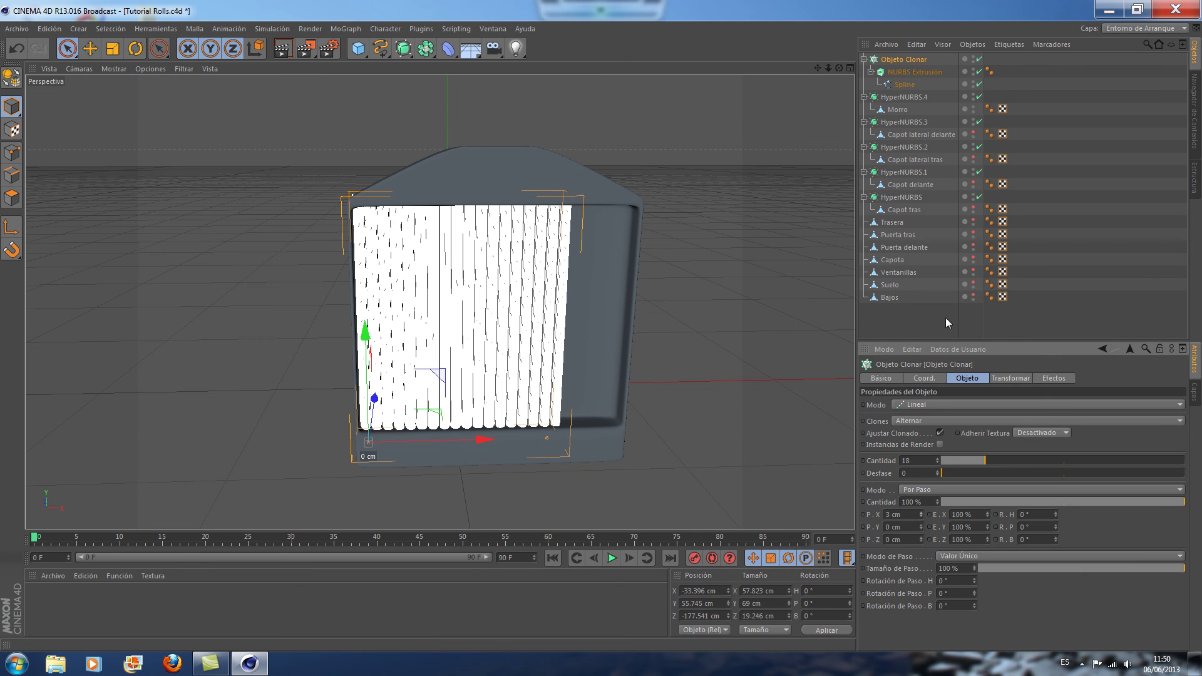
left_click(921, 322)
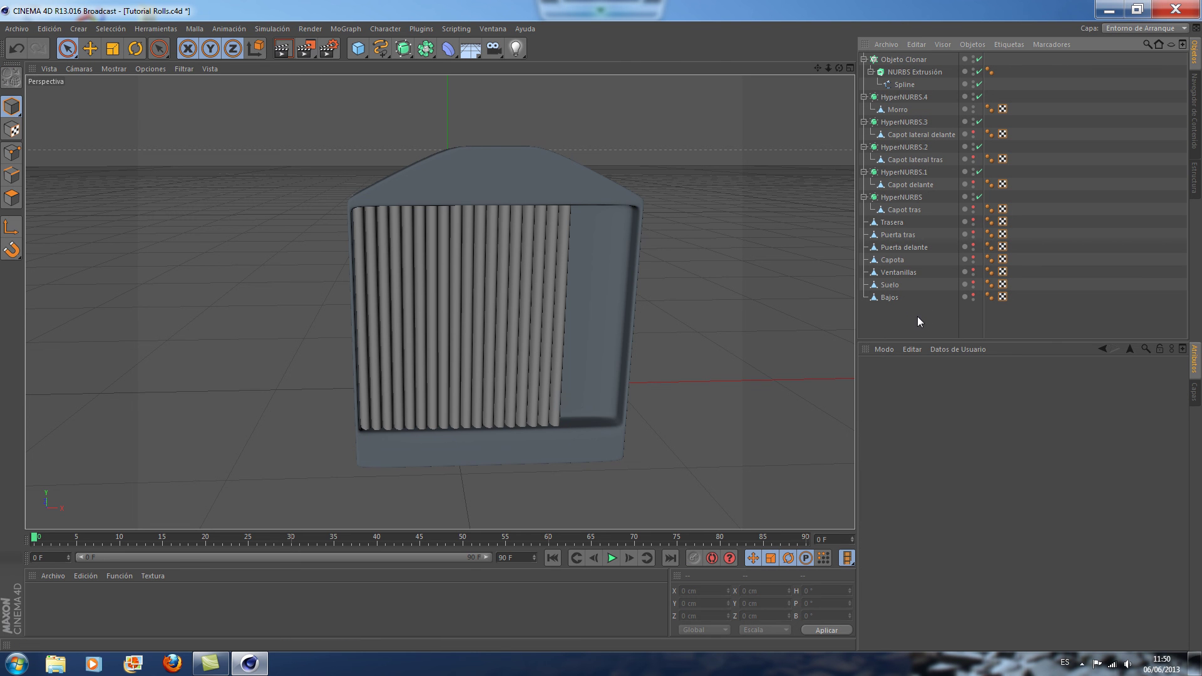
left_click(890, 59)
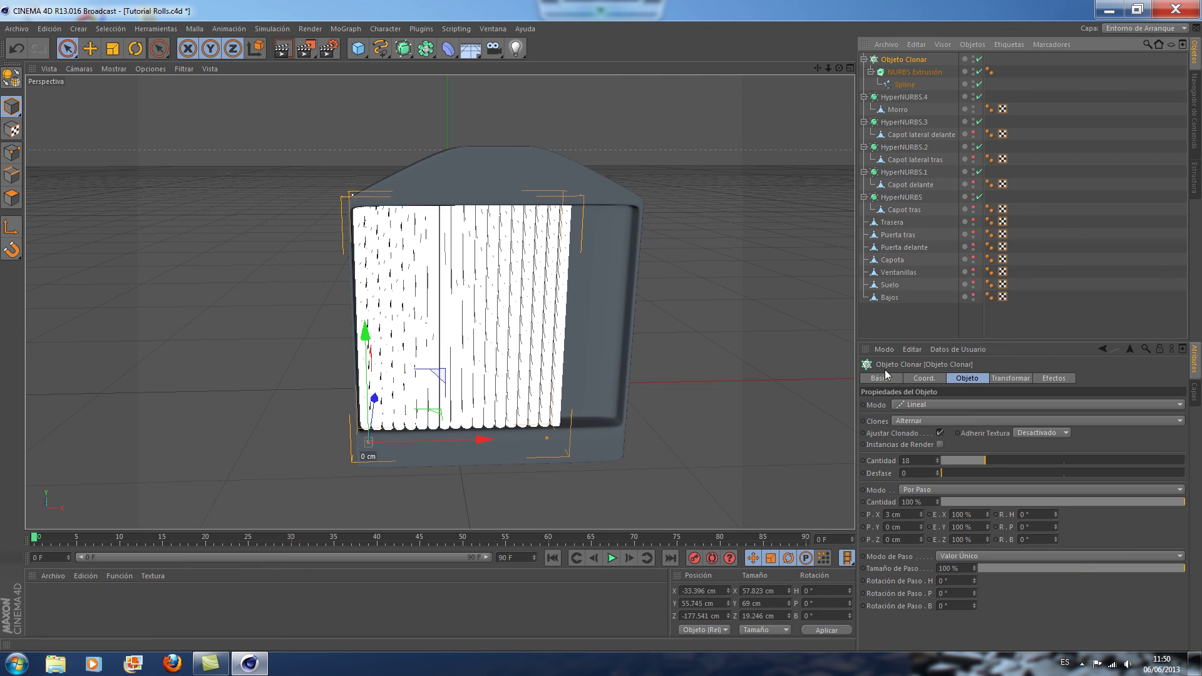
left_click(937, 458)
left_click(938, 458)
left_click(938, 458)
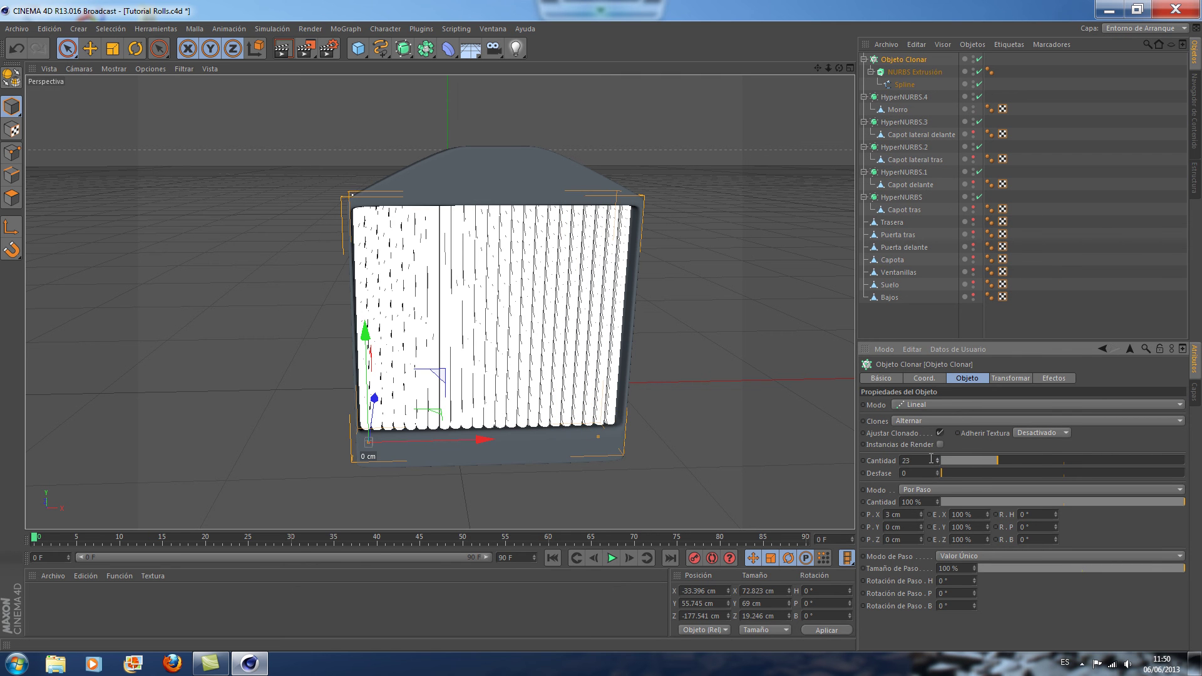
left_click_drag(840, 69, 808, 82)
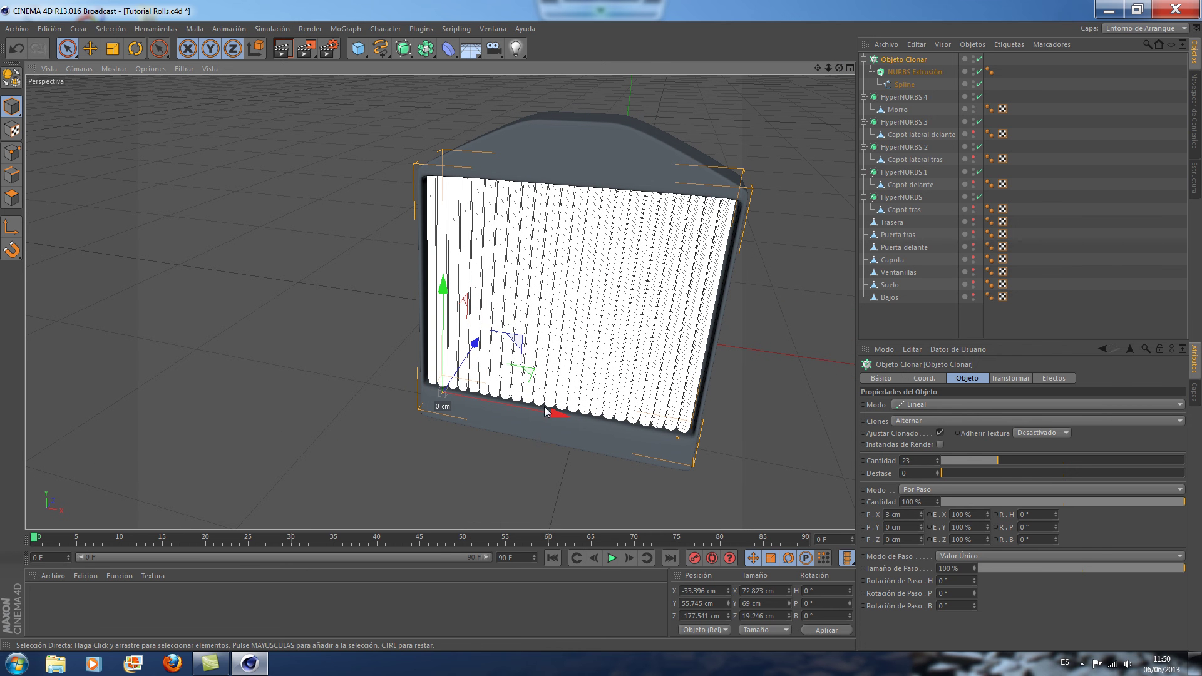
left_click_drag(555, 414, 555, 415)
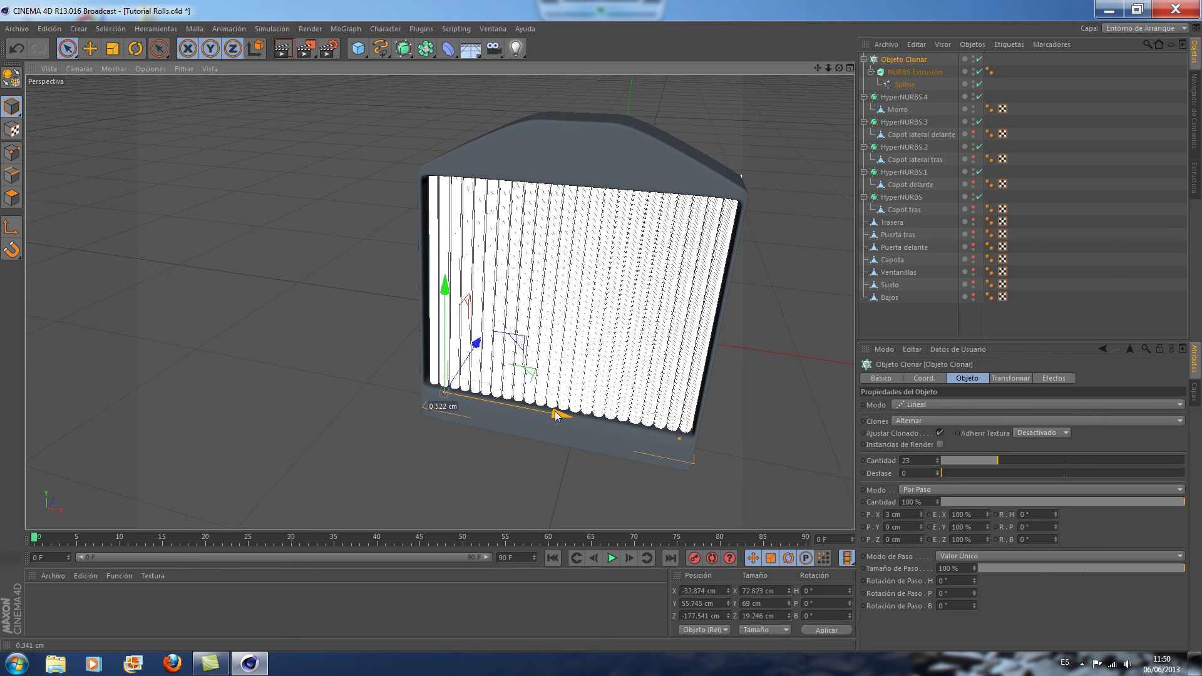
Check the 23-slat row in the front view, undoing a small X shift
left_click(850, 69)
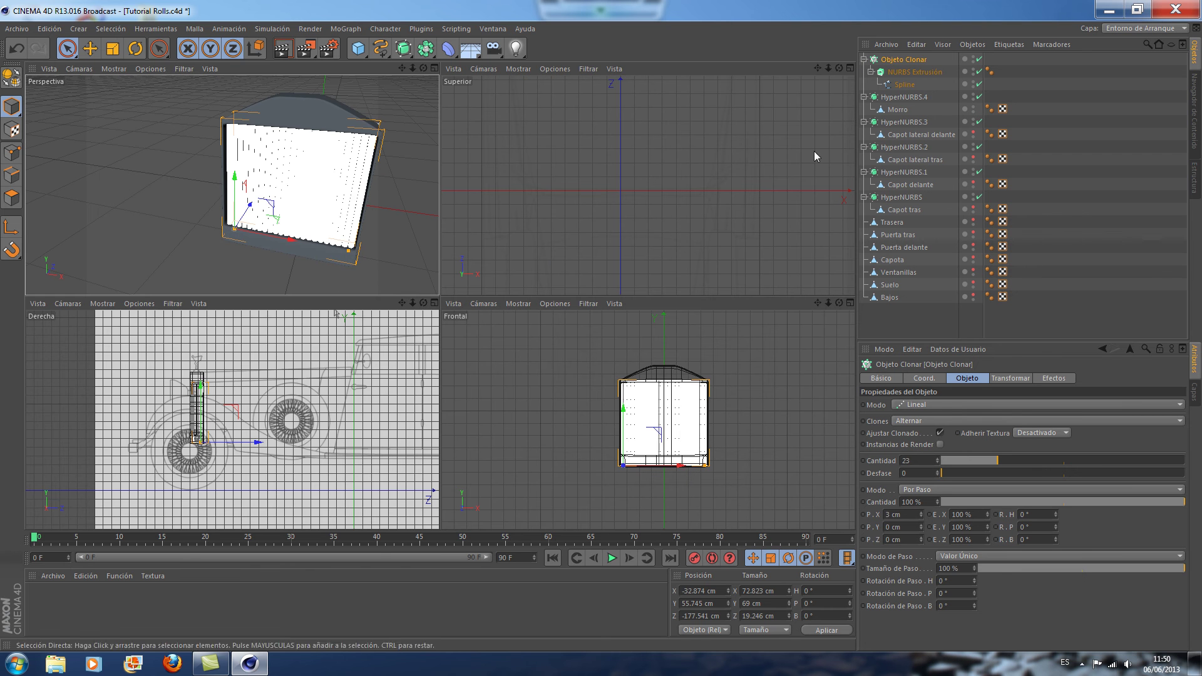
left_click(850, 303)
scroll(745, 252, "up", 2)
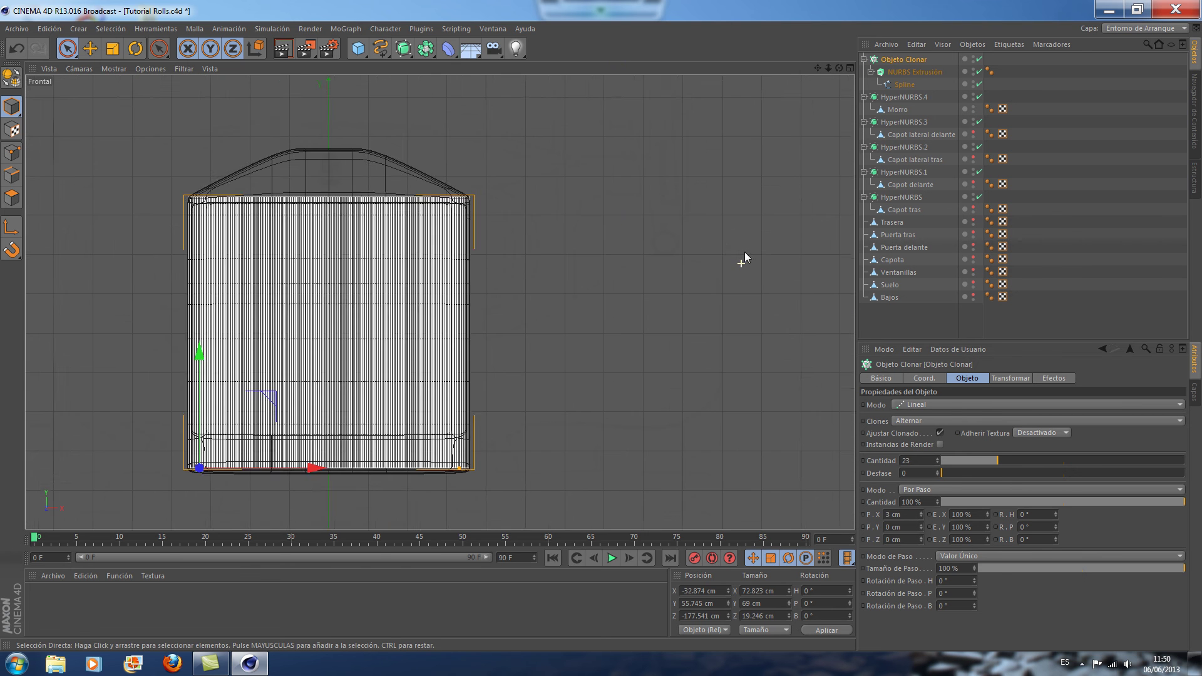
scroll(742, 231, "up", 2)
left_click_drag(818, 69, 1044, 21)
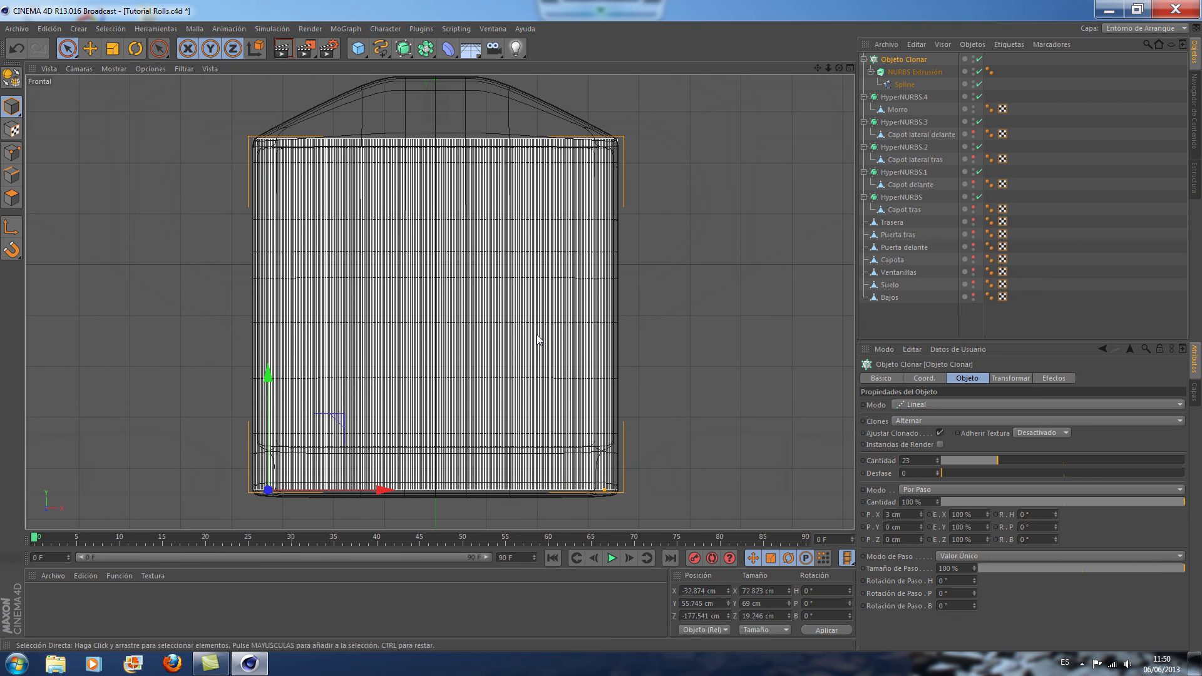
left_click_drag(377, 496, 377, 496)
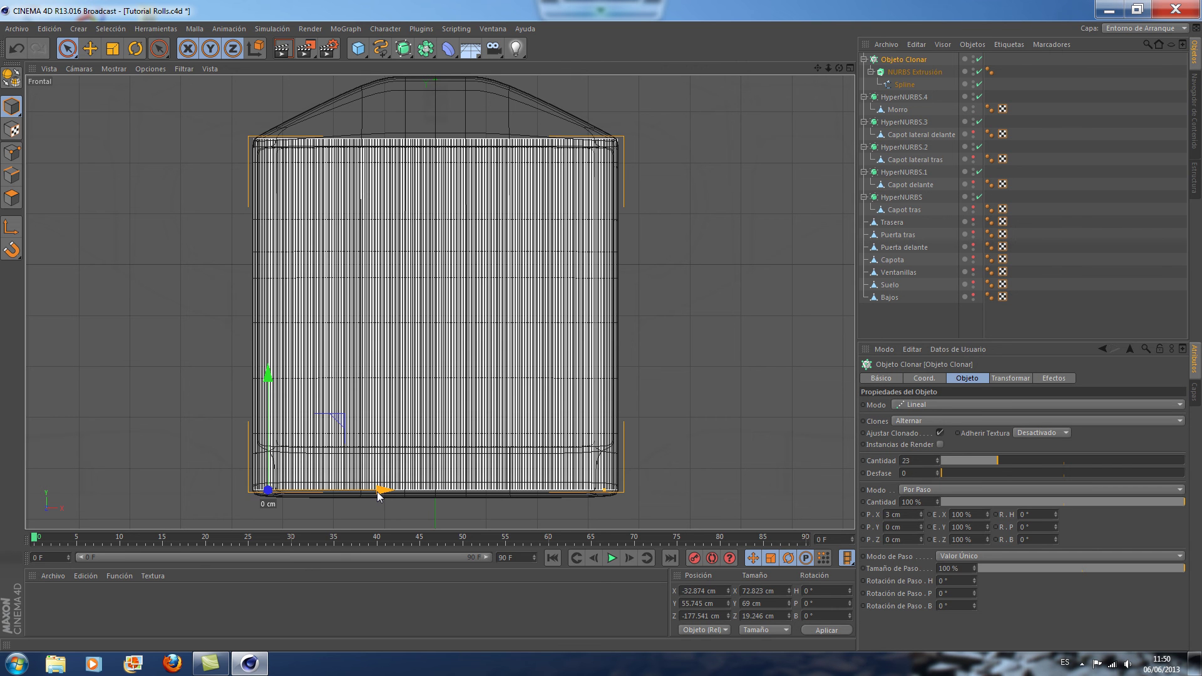
left_click_drag(377, 497, 378, 494)
left_click(16, 49)
left_click(850, 68)
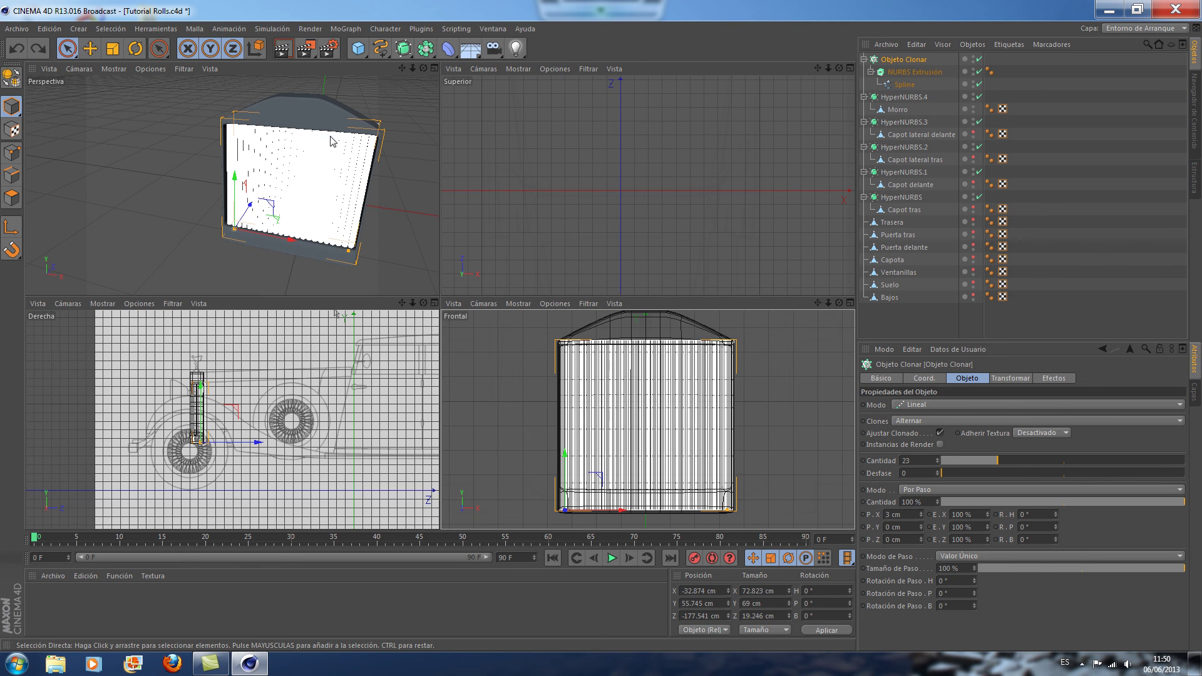
key("F1")
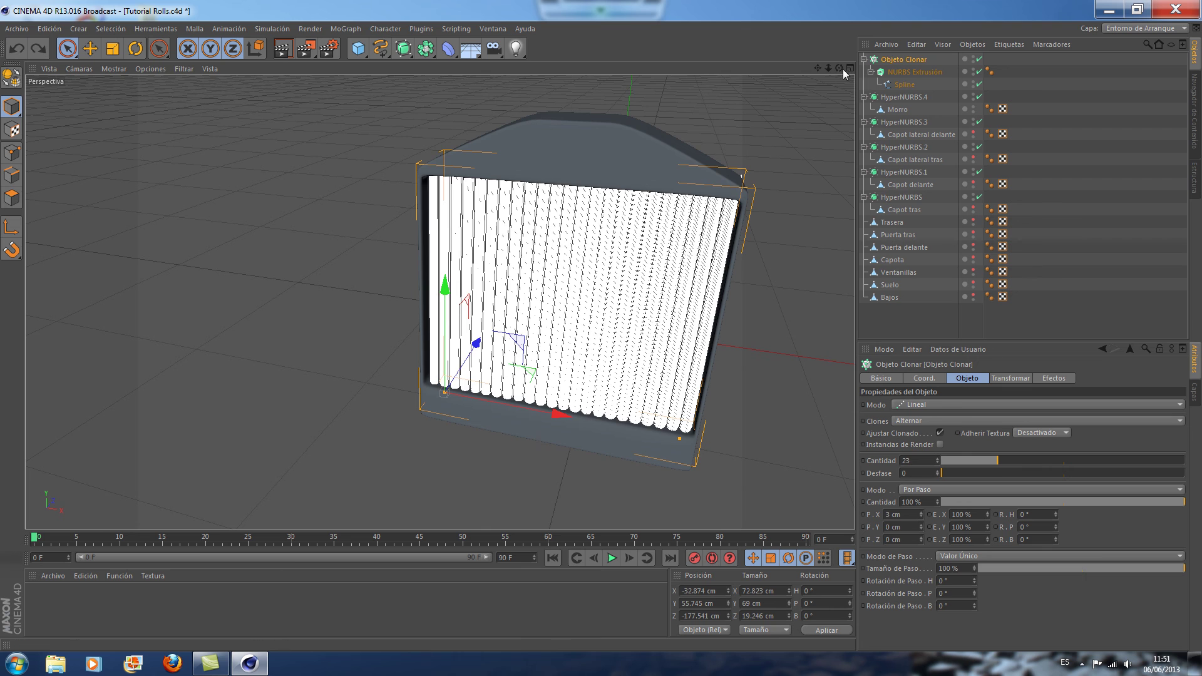
mouse_move(438, 298)
left_mouse_down("alt")
mouse_move(343, 136)
mouse_move(354, 148)
left_mouse_up("alt")
Scale the slat profile spline down slightly to a Z size of 6.49 cm
left_click(904, 84)
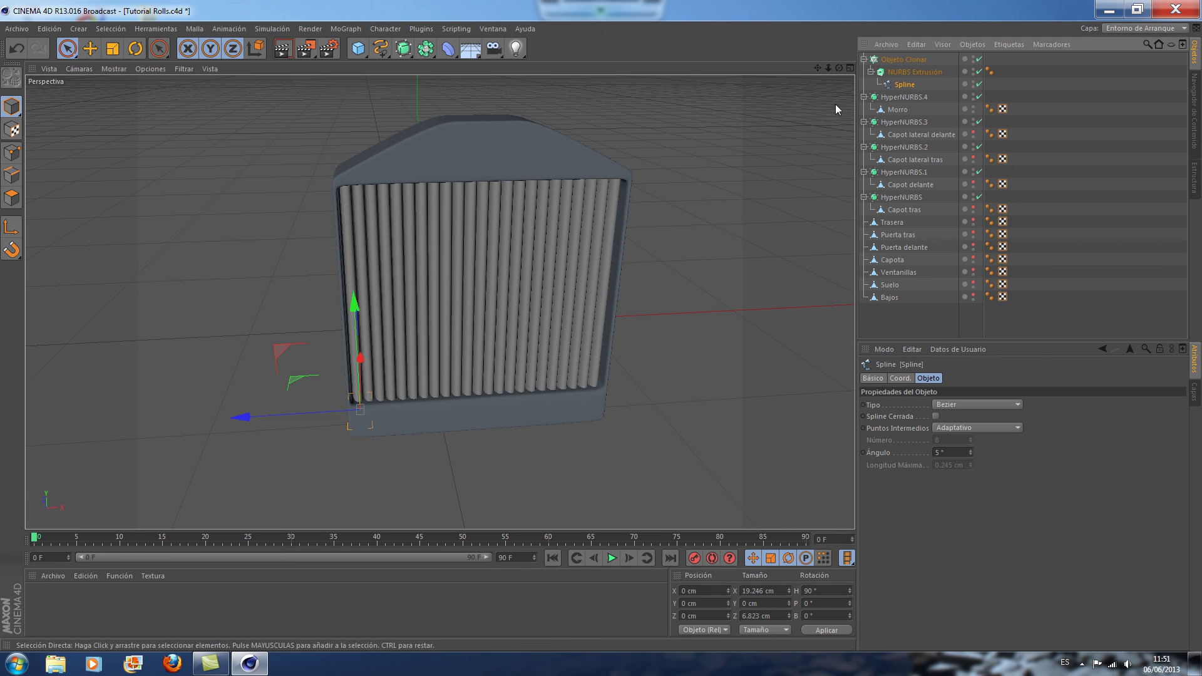
left_click_drag(839, 69, 30, 75)
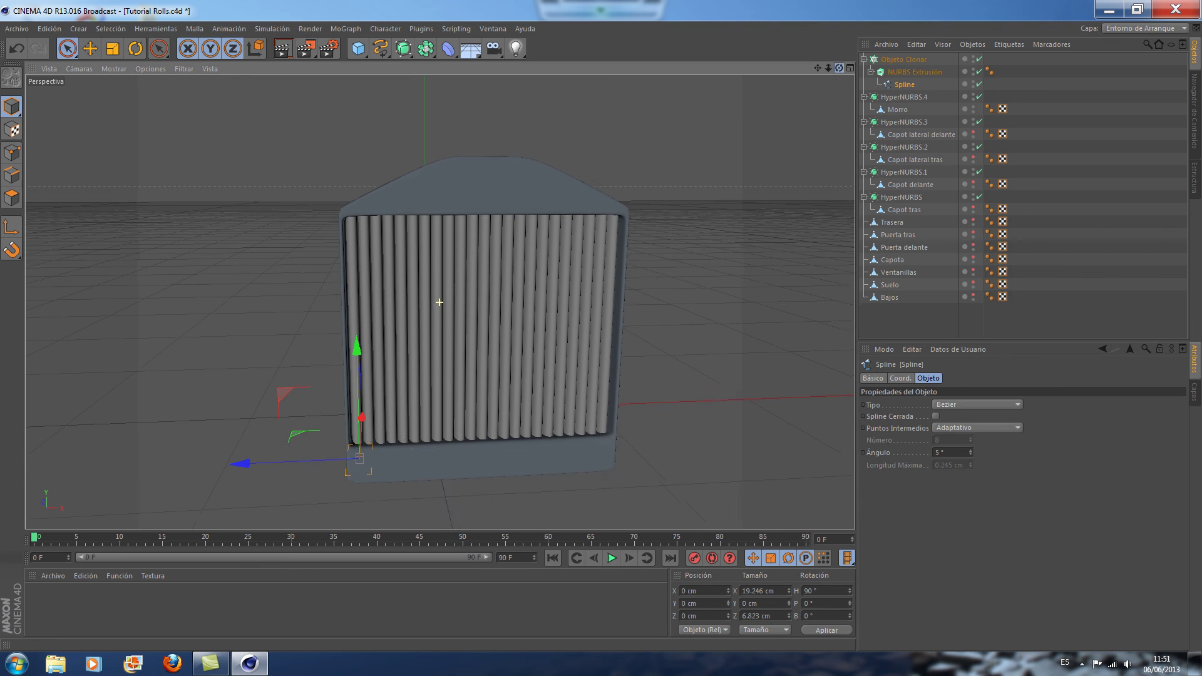
left_click(114, 55)
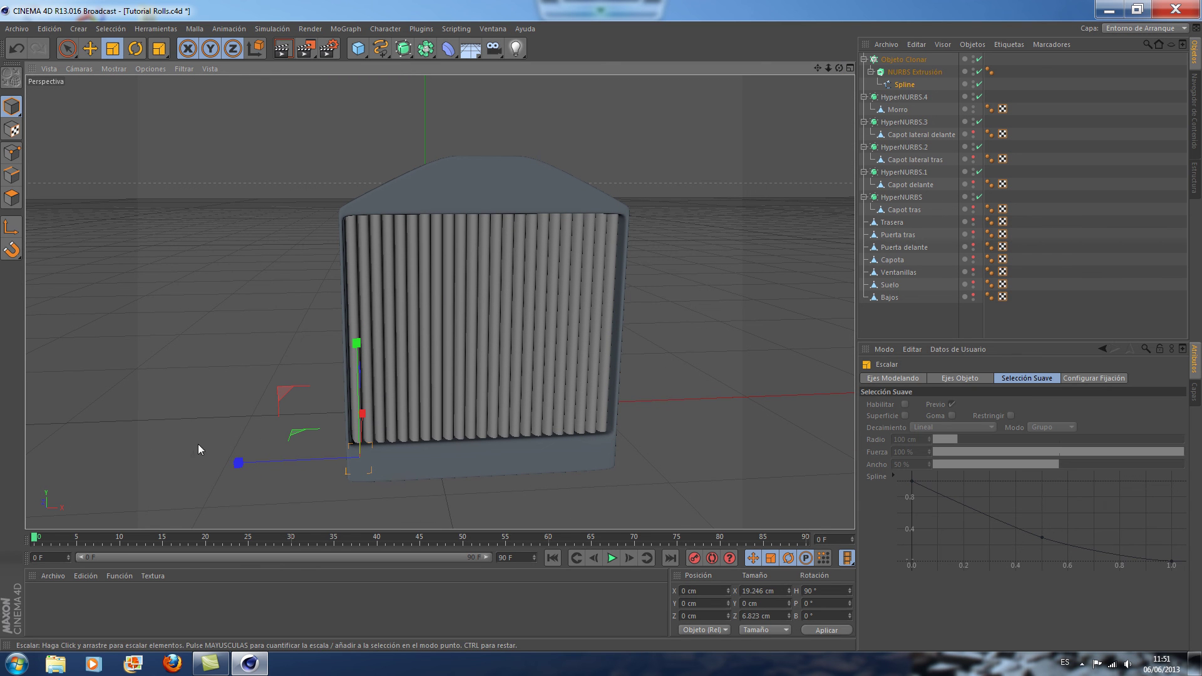
left_click_drag(235, 468, 241, 465)
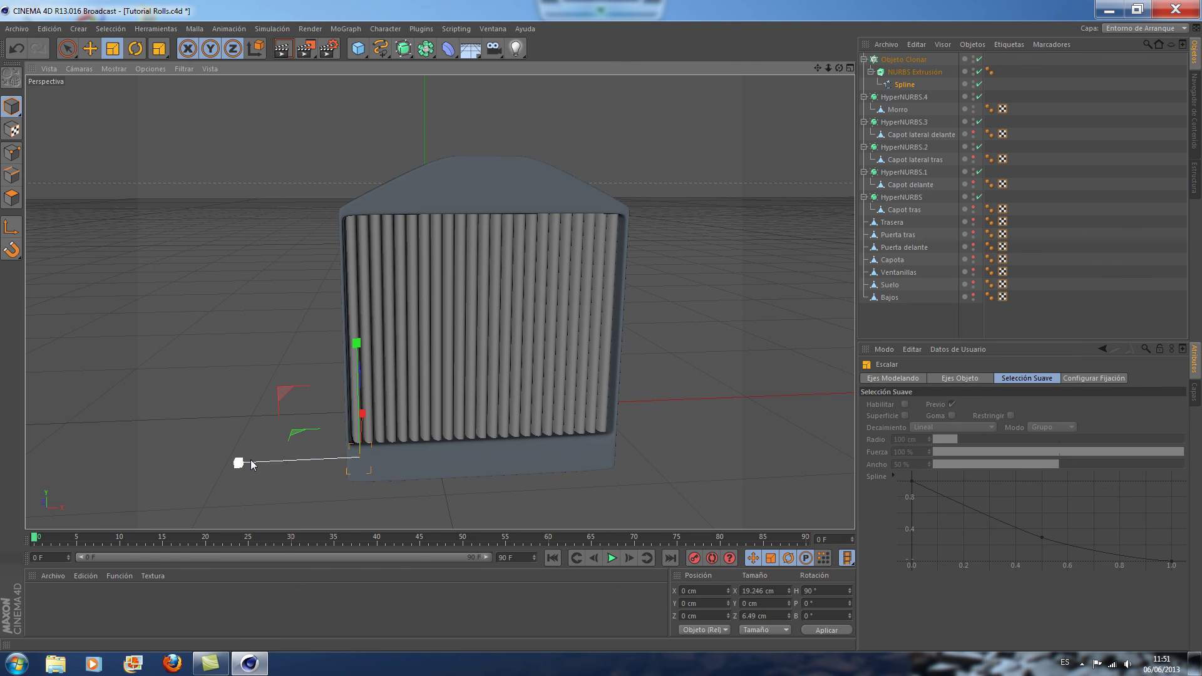
Orbit around the radiator to inspect the grille's side against the body
mouse_move(839, 67)
left_mouse_down()
mouse_move(838, 85)
mouse_move(833, 73)
left_mouse_up()
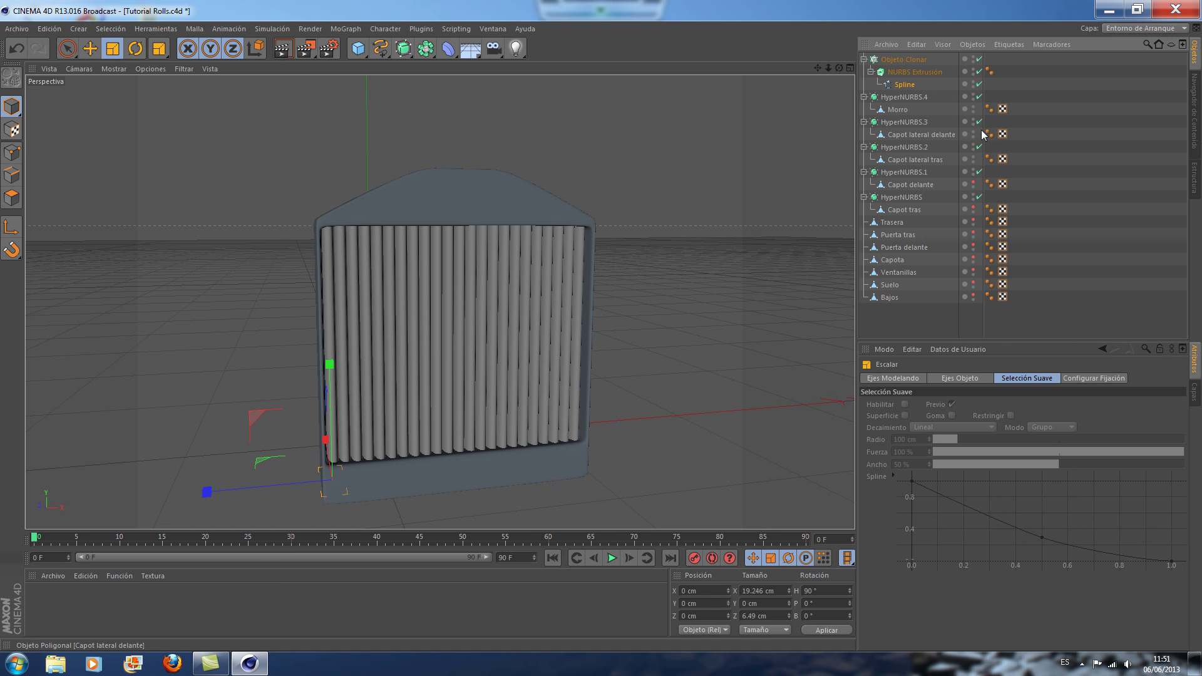
mouse_move(838, 73)
left_mouse_down()
mouse_move(821, 66)
mouse_move(840, 68)
left_mouse_up()
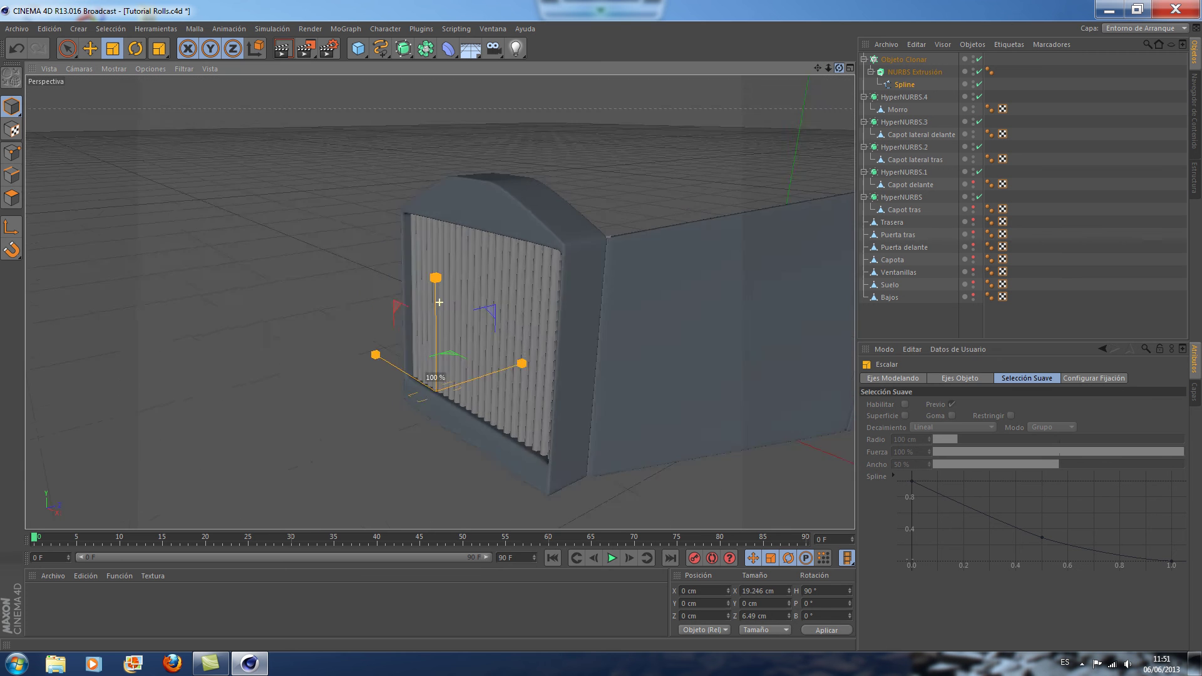
left_click_drag(440, 302, 440, 303)
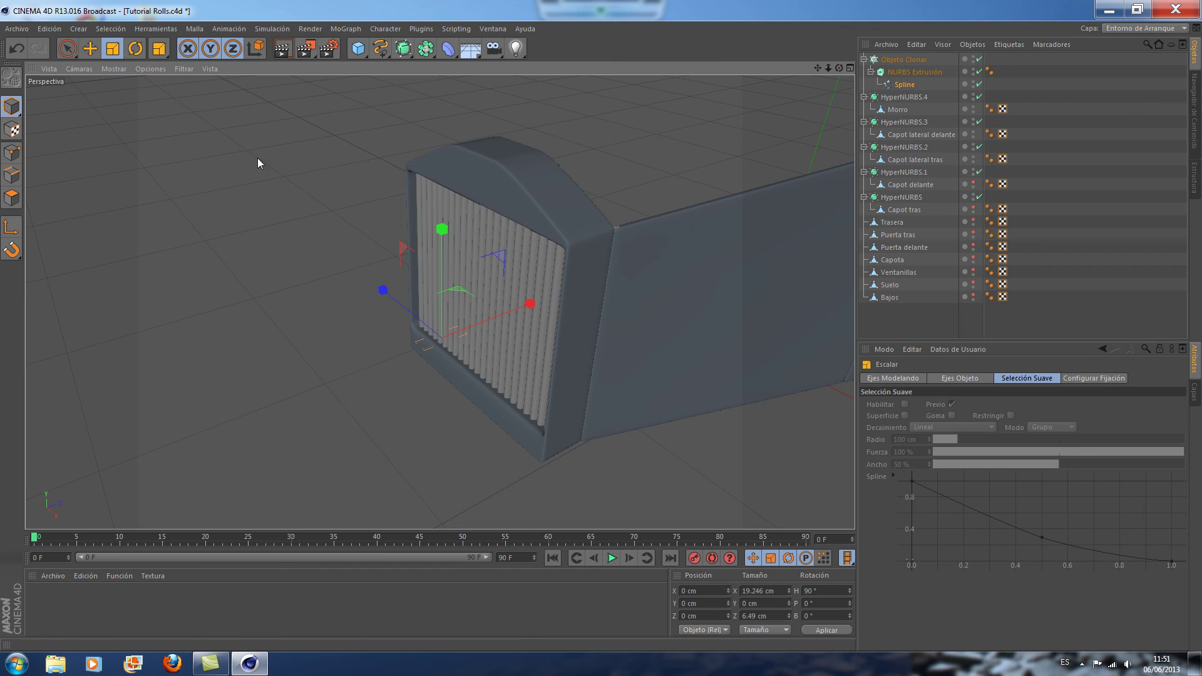
left_click(68, 49)
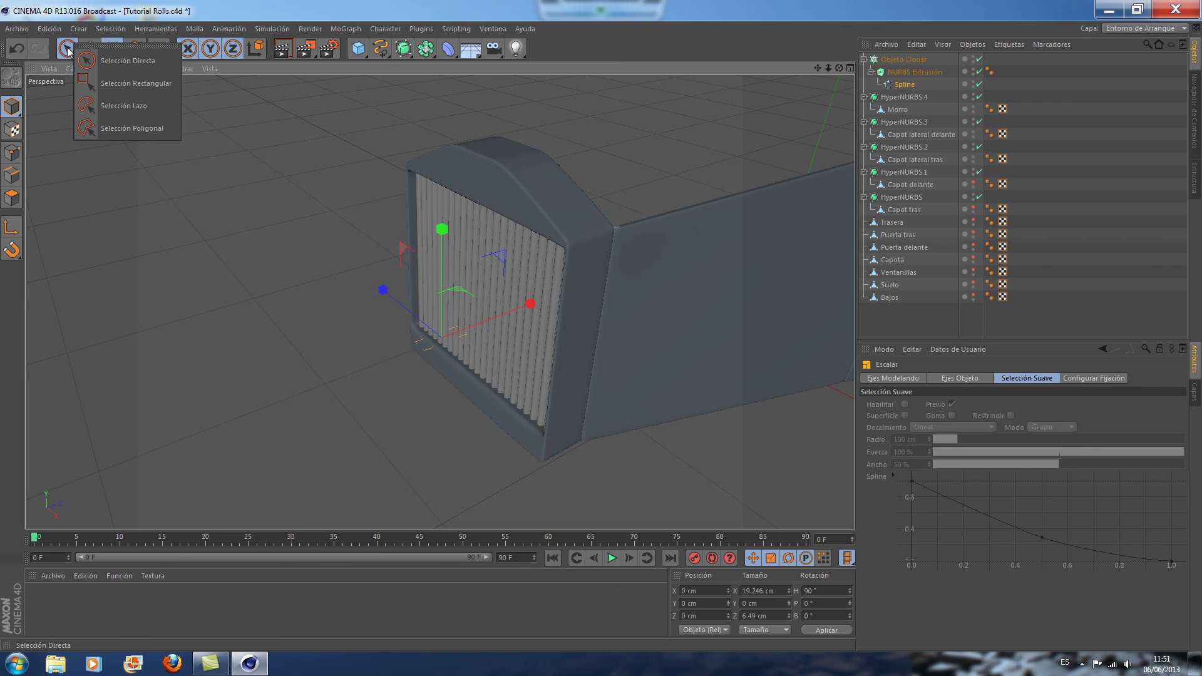
Put the Spline in point mode and frame the slats in a maximized top view
left_click(116, 83)
left_click(13, 152)
left_click(906, 85)
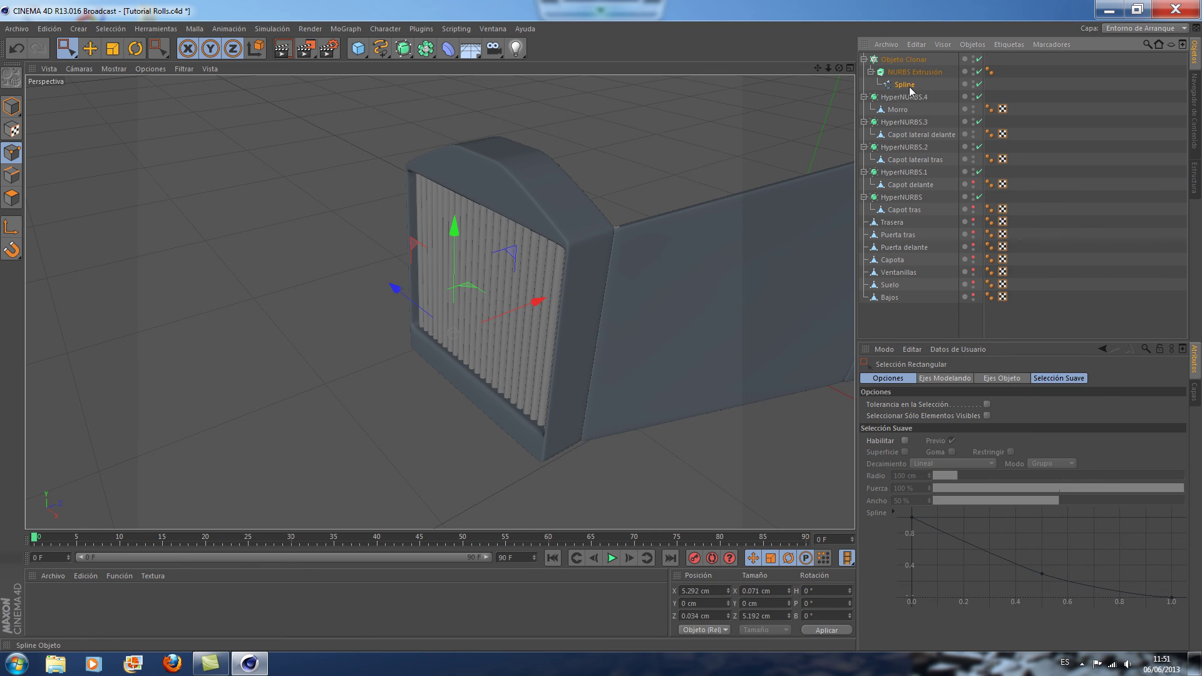
middle_click(790, 126)
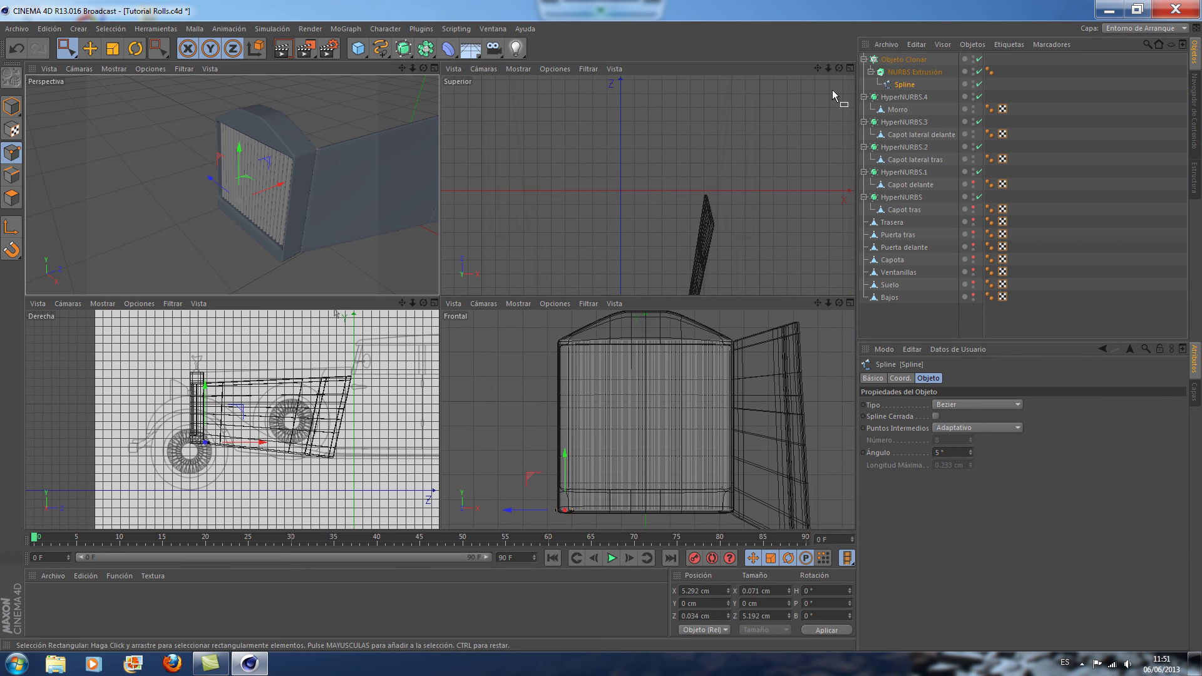
left_click(849, 68)
scroll(440, 303, "down", 3)
middle_click_drag(440, 302, 629, 345, "alt")
scroll(592, 407, "up", 2)
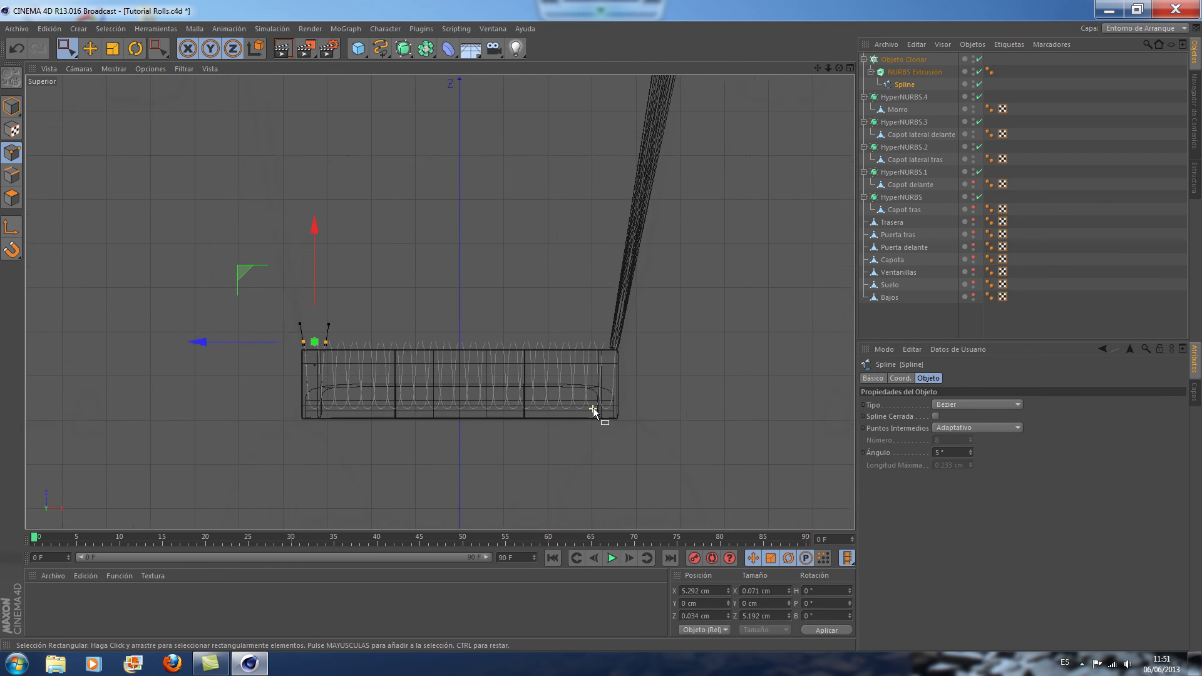
scroll(592, 408, "up", 2)
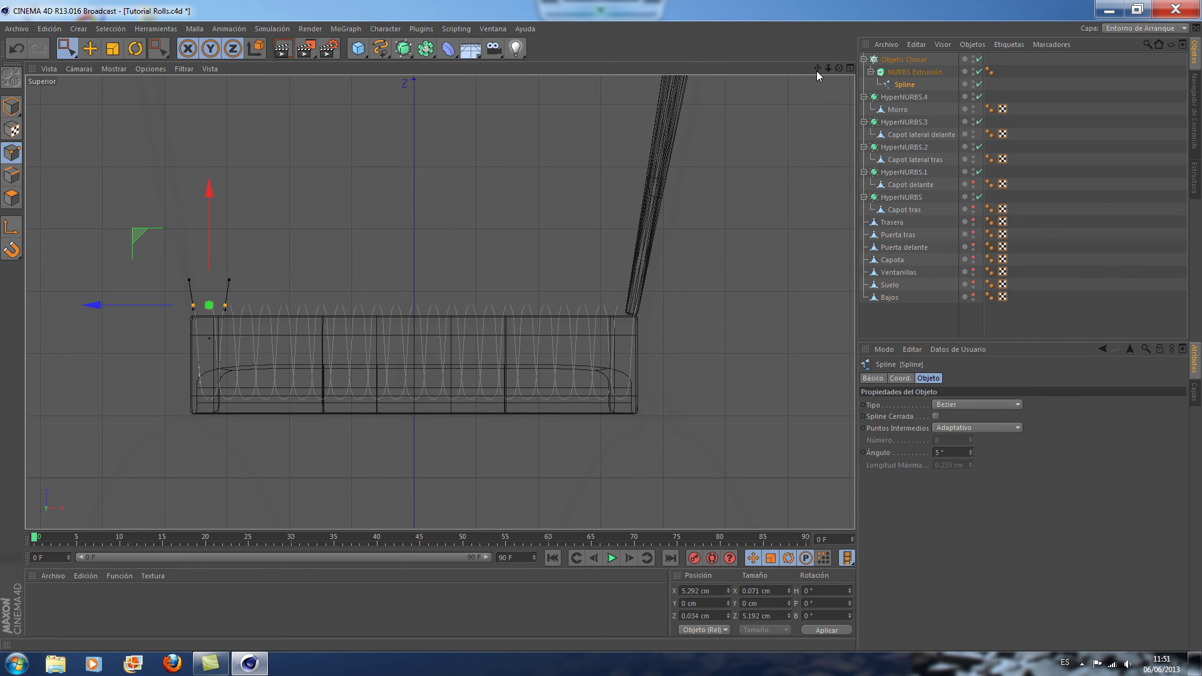
left_click_drag(817, 67, 437, 273)
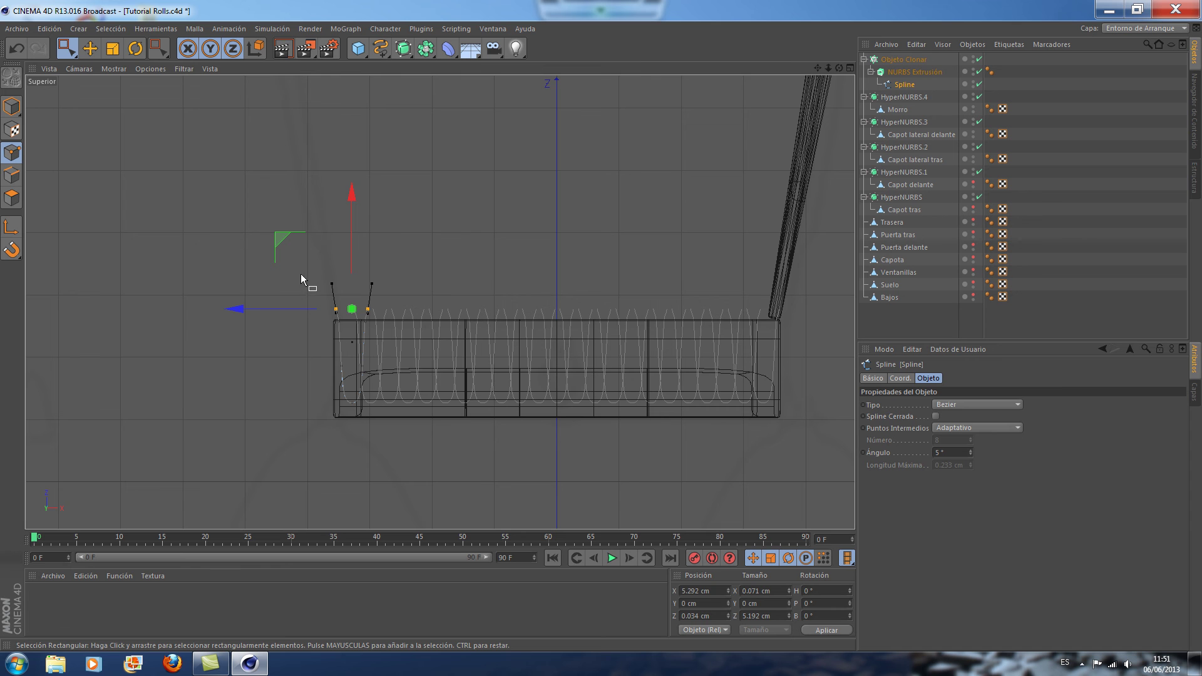
scroll(506, 259, "up", 1)
Box-select the spline's points and scale them to about 108.558 %
left_click_drag(287, 290, 364, 339)
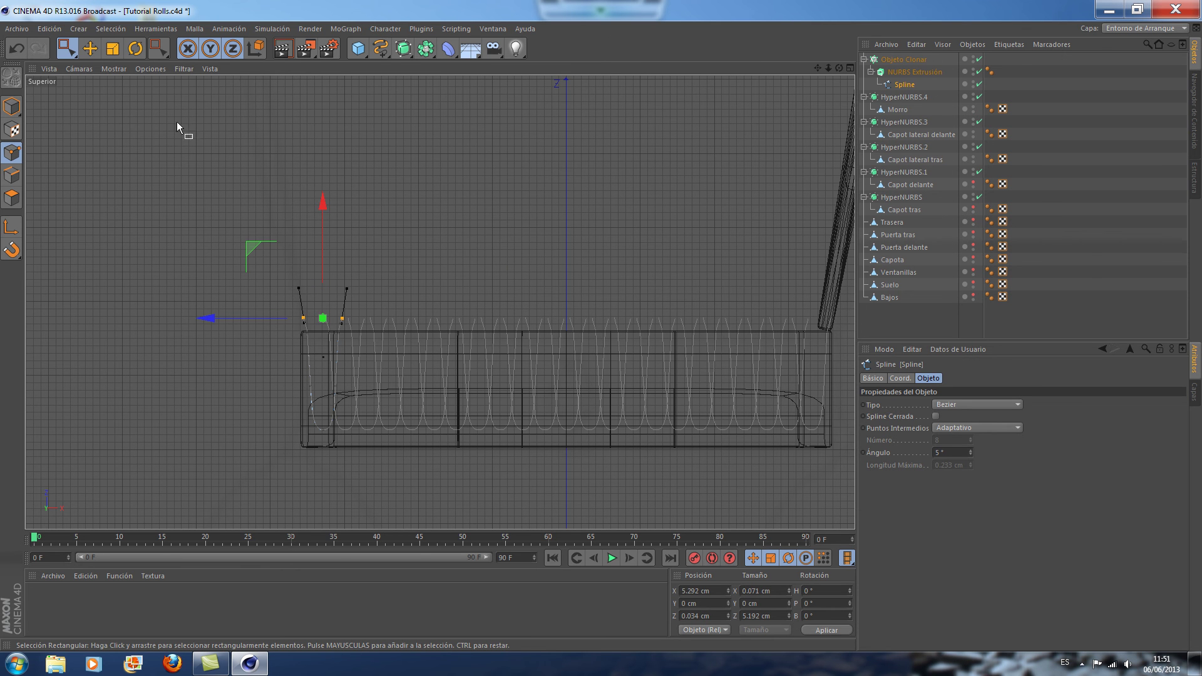
left_click(114, 51)
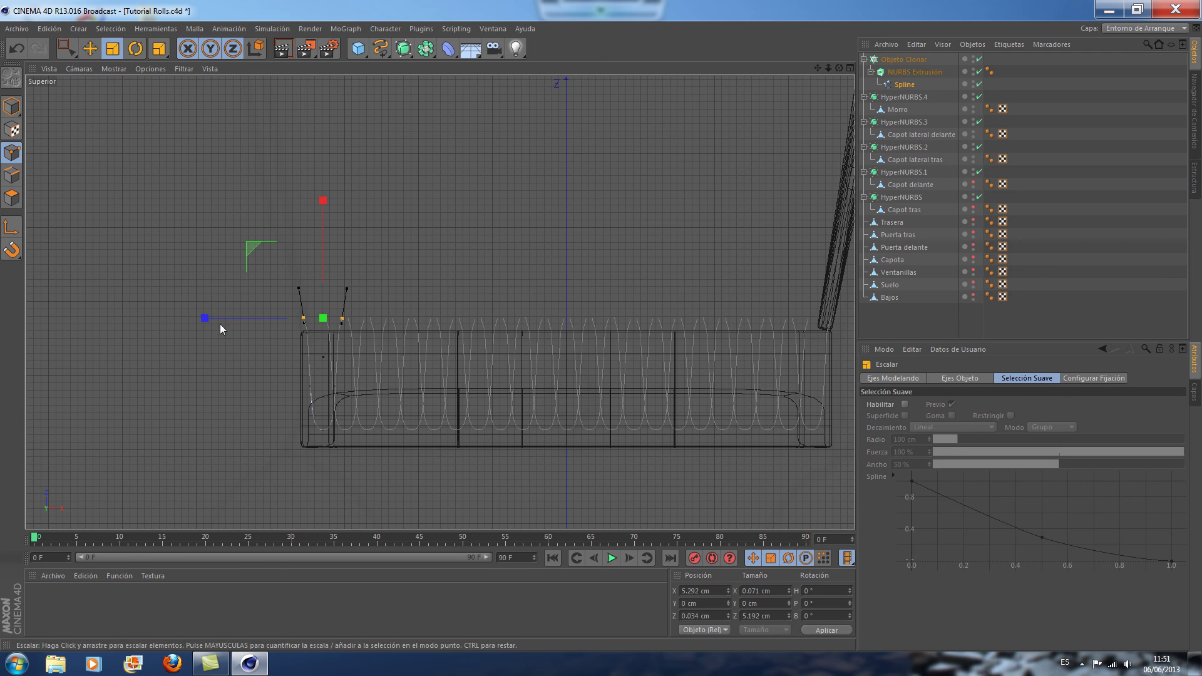
left_click_drag(203, 320, 215, 316)
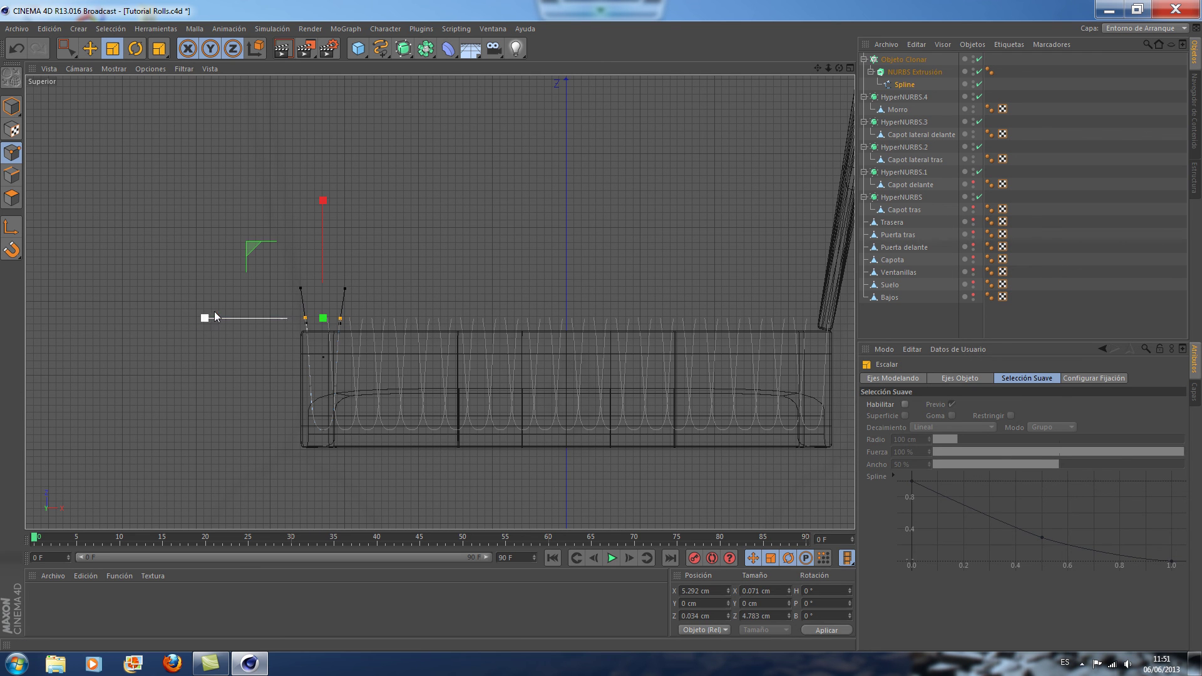
left_click_drag(67, 48, 100, 58)
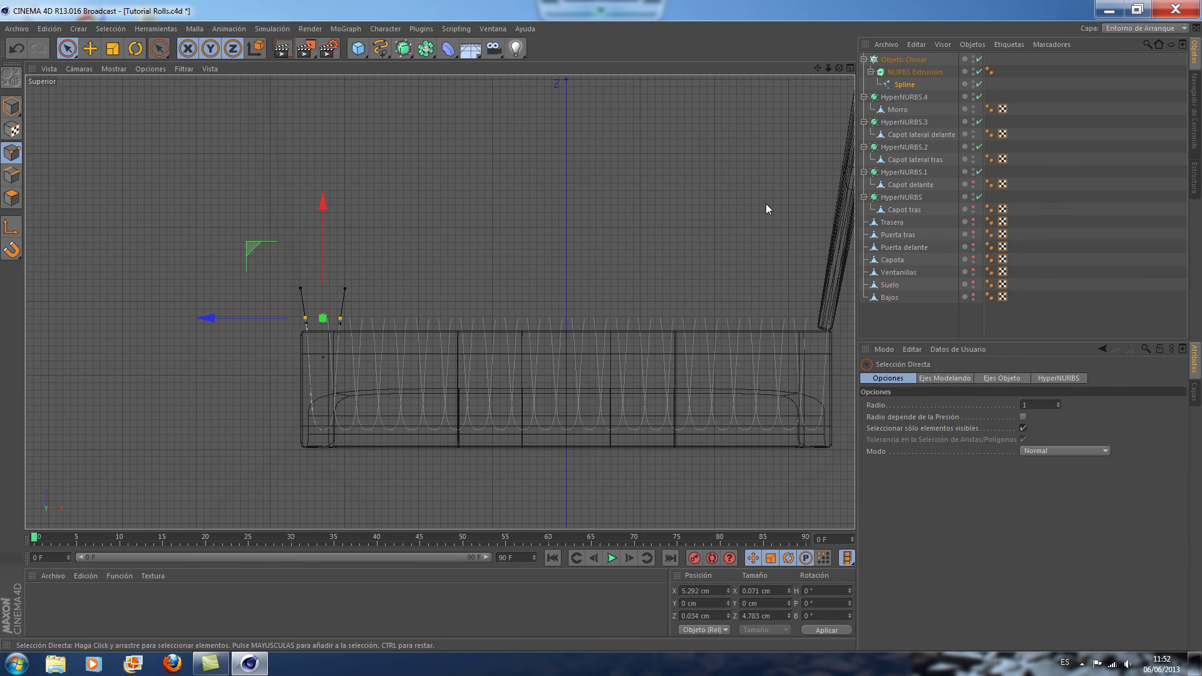
scroll(779, 201, "down", 2)
left_click(851, 68)
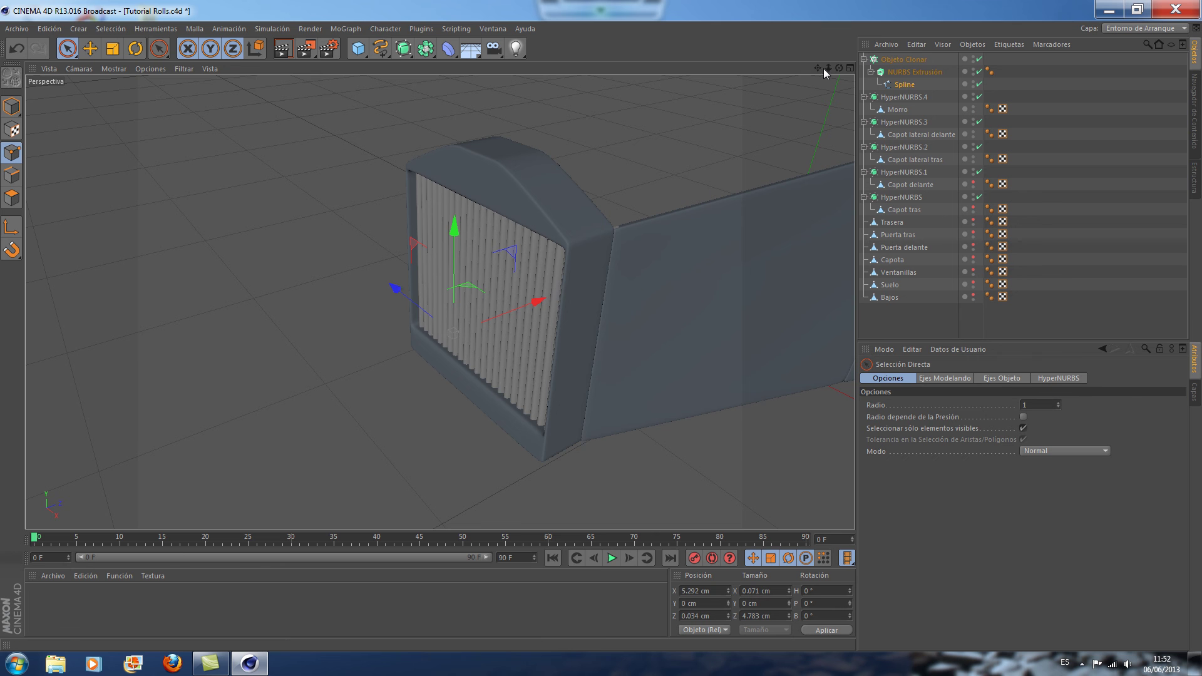
left_click_drag(818, 67, 849, 70)
left_click_drag(439, 303, 440, 302, "alt")
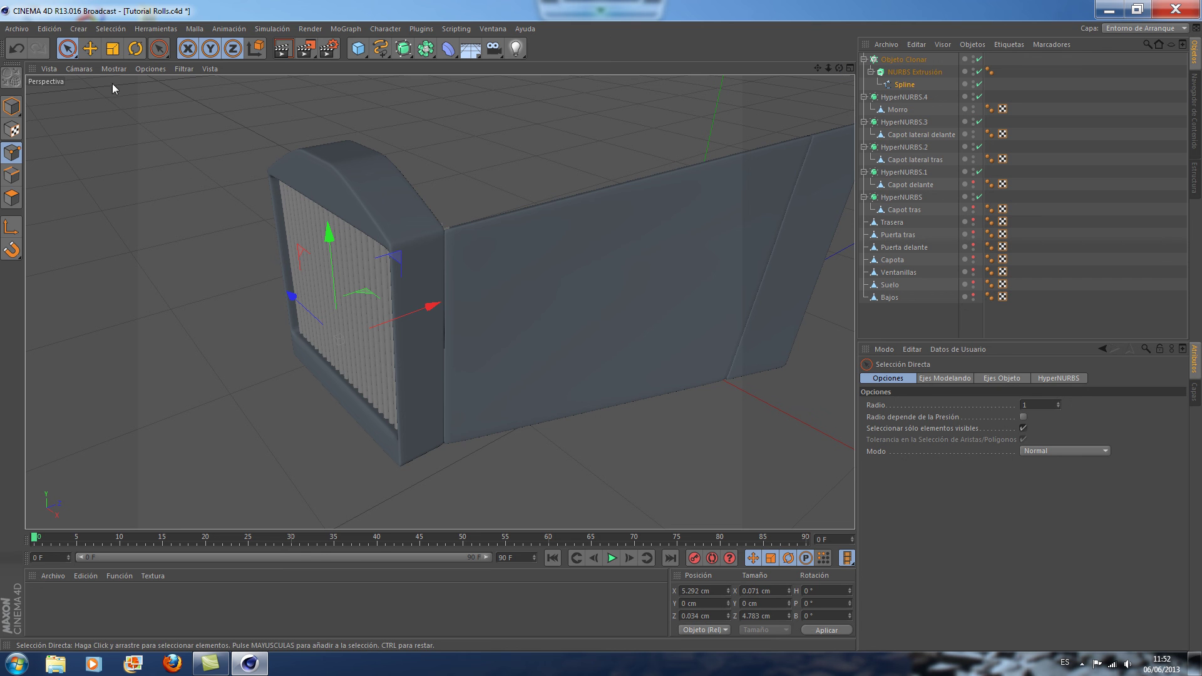
Make the slat profile shallower to a 4.339 cm Z size and select Objeto Clonar
left_click(116, 51)
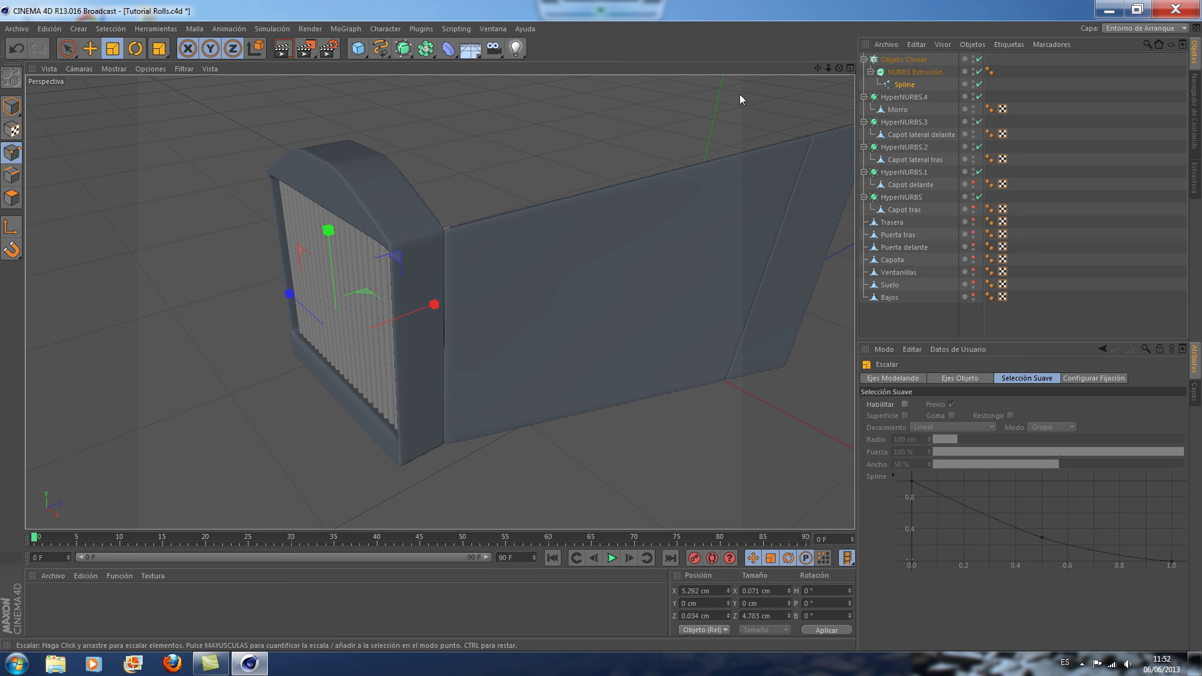
left_click(850, 69)
left_click(850, 70)
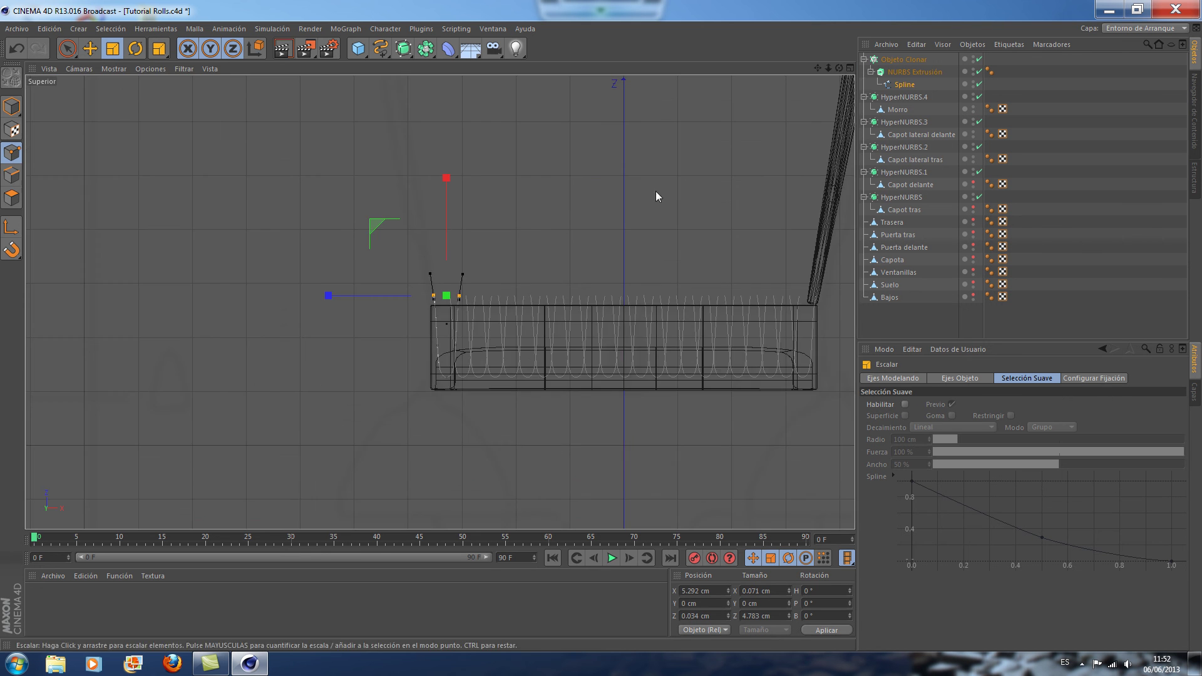
left_click_drag(326, 301, 342, 302)
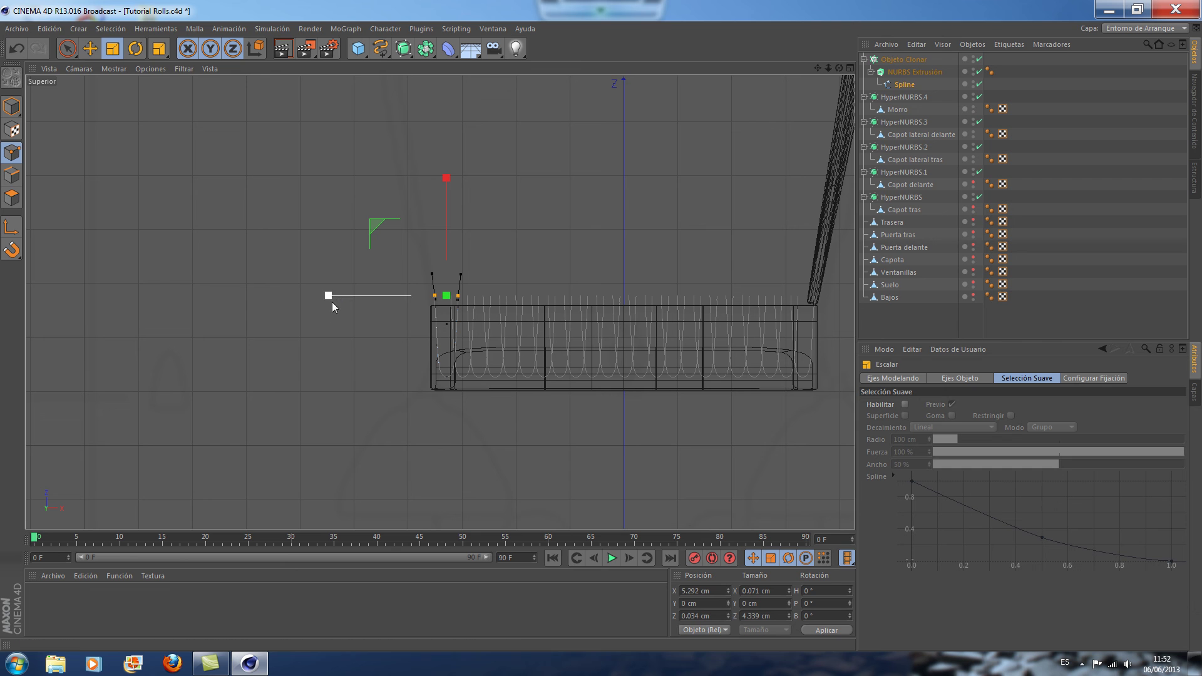
left_click(68, 48)
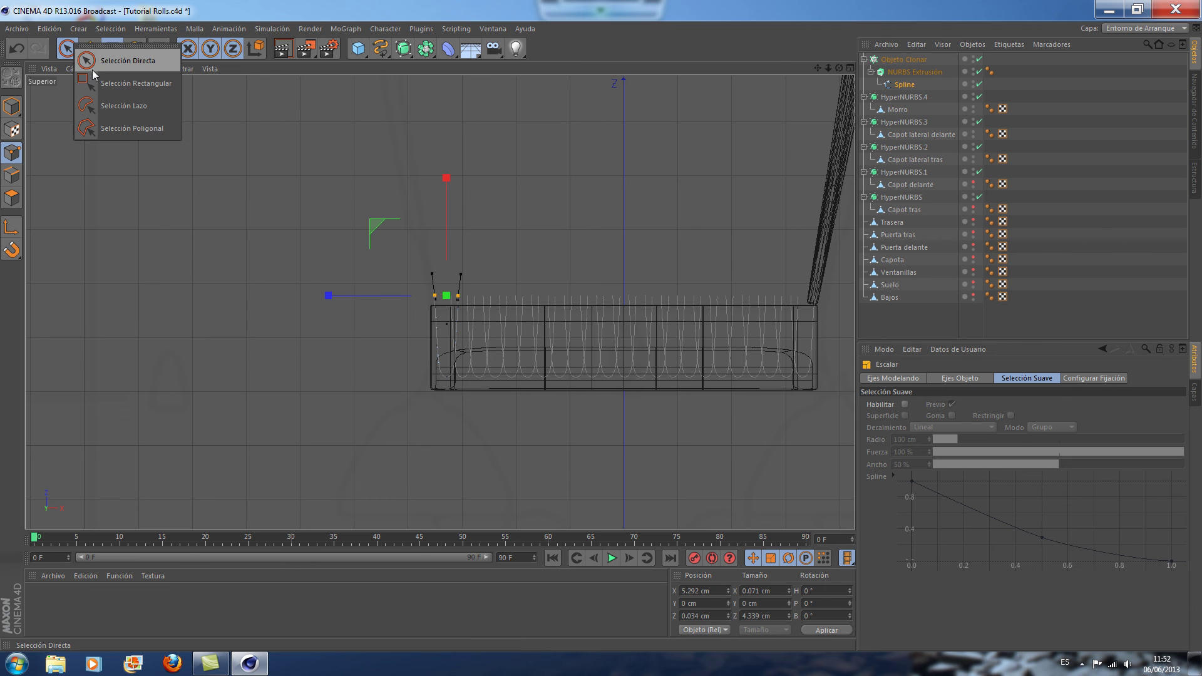
left_click(108, 61)
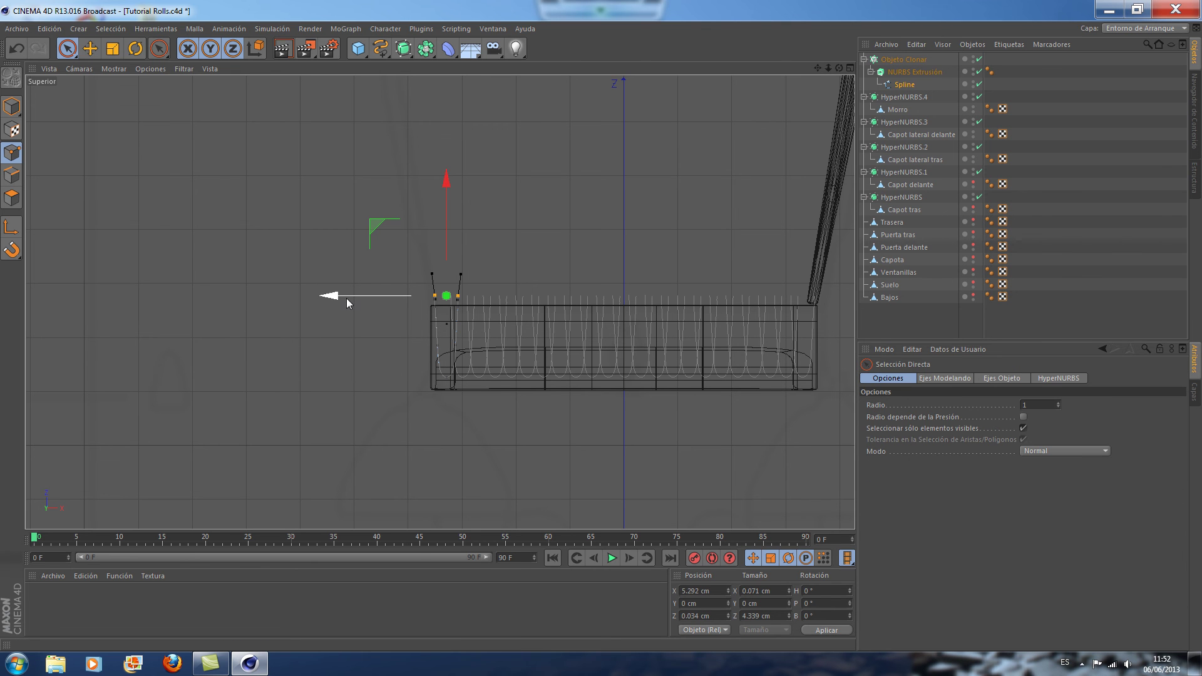
left_click(904, 58)
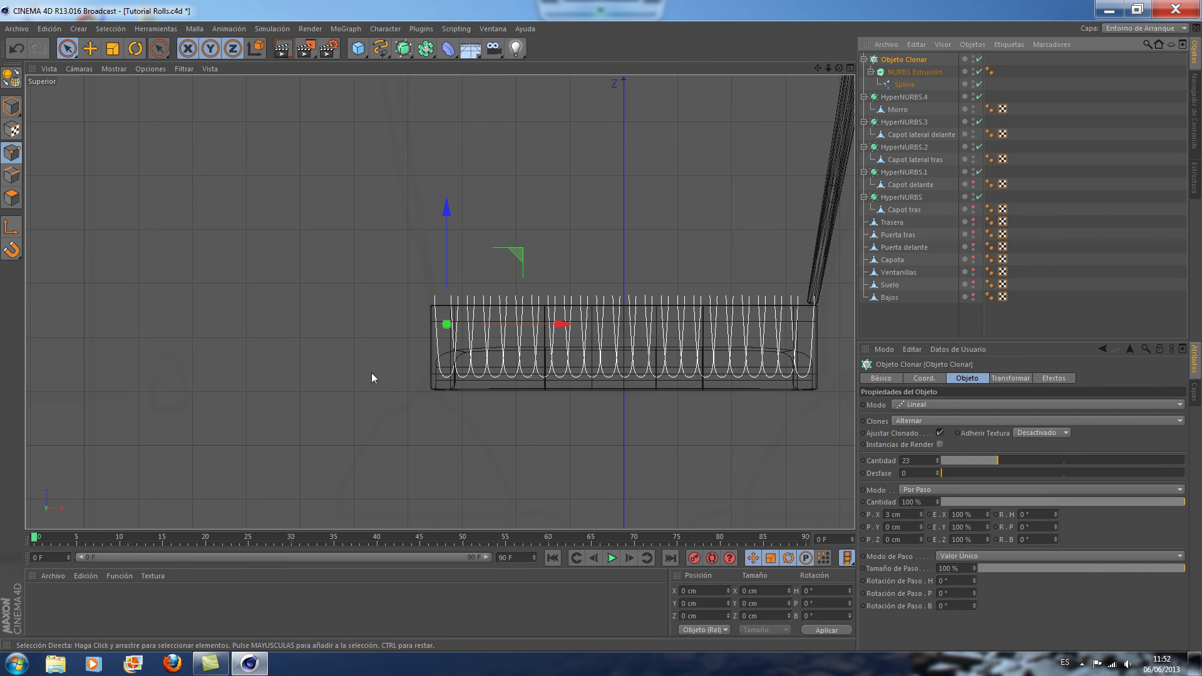
Unhide the Capot delante hood in a maximized perspective view and deselect everything
left_click(559, 325)
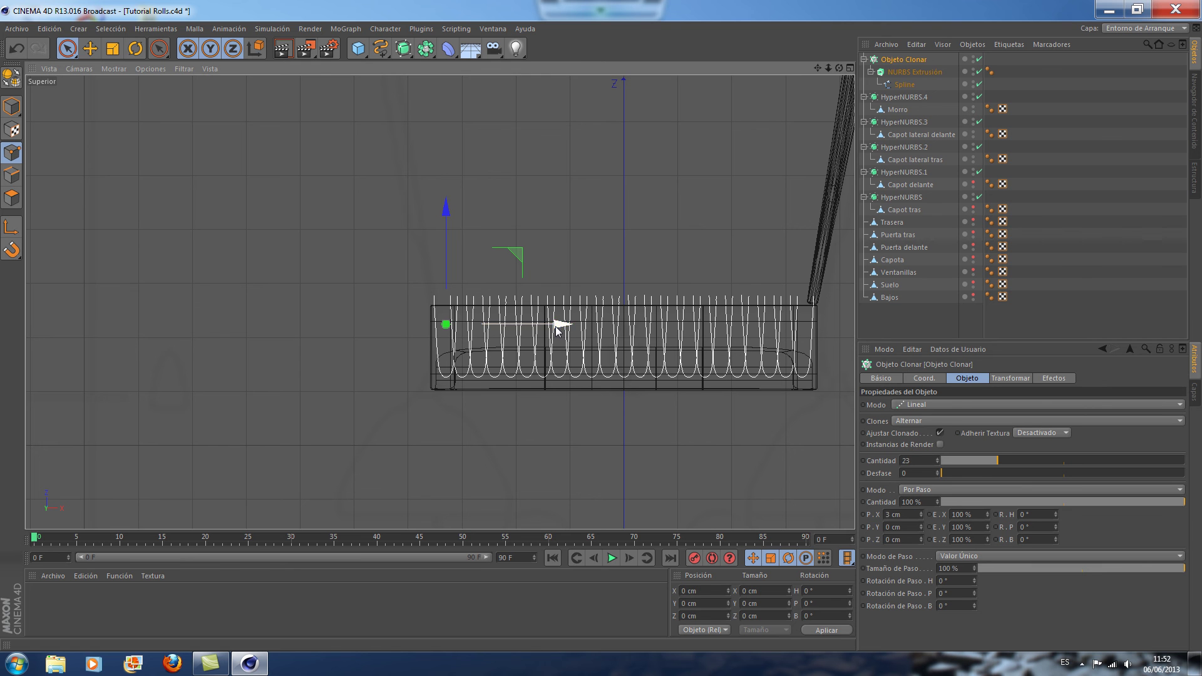
left_click(850, 67)
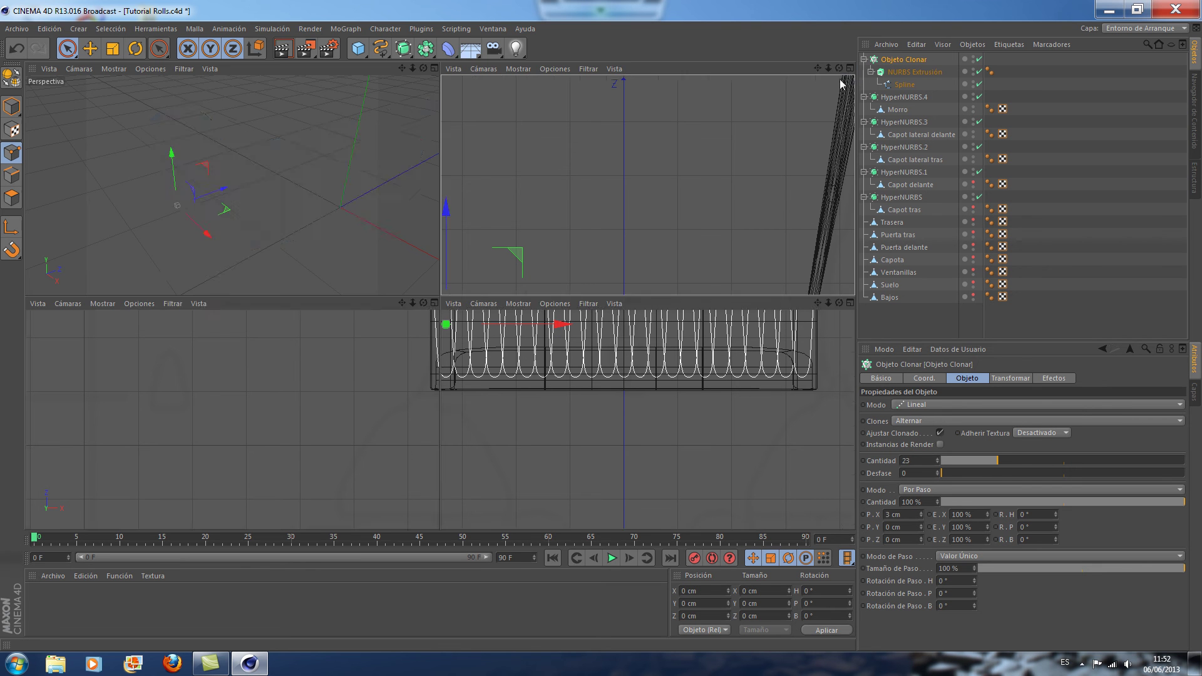
left_click(435, 68)
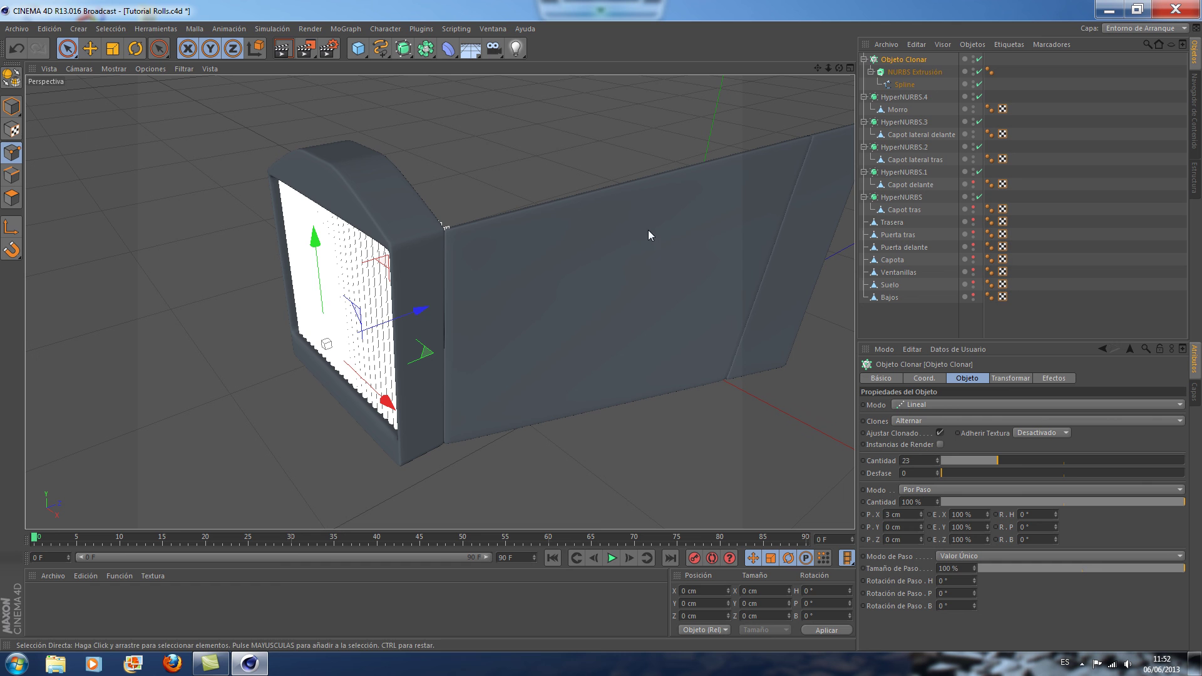
left_click(974, 185)
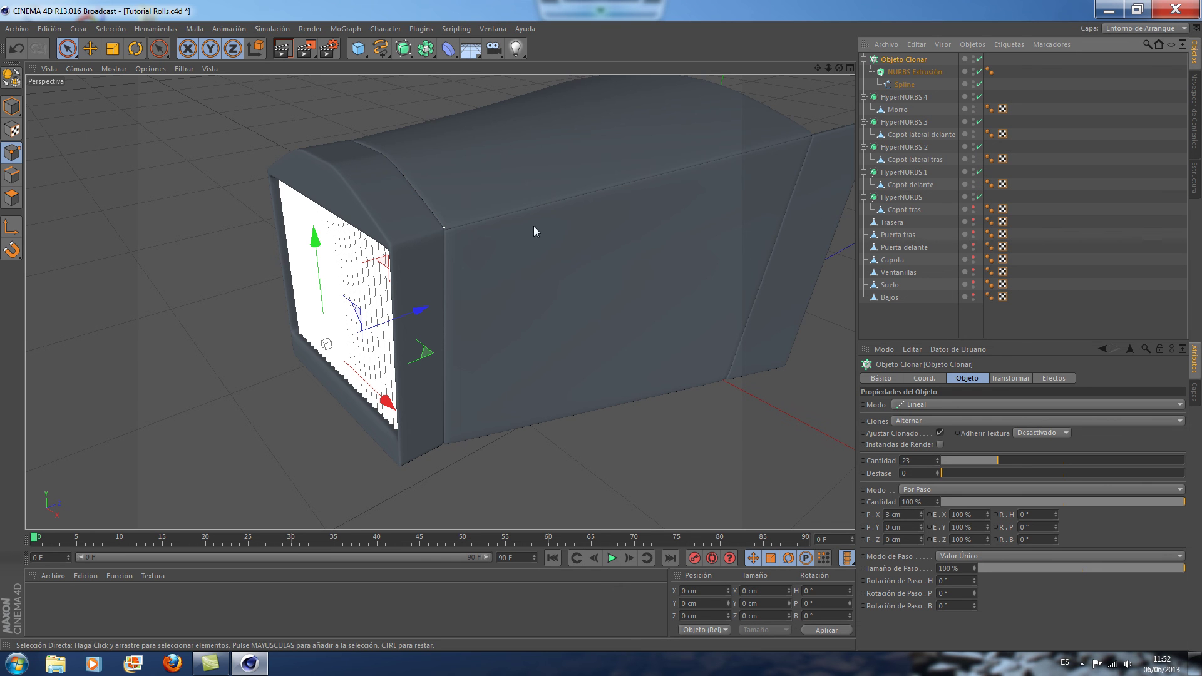
left_click(906, 324)
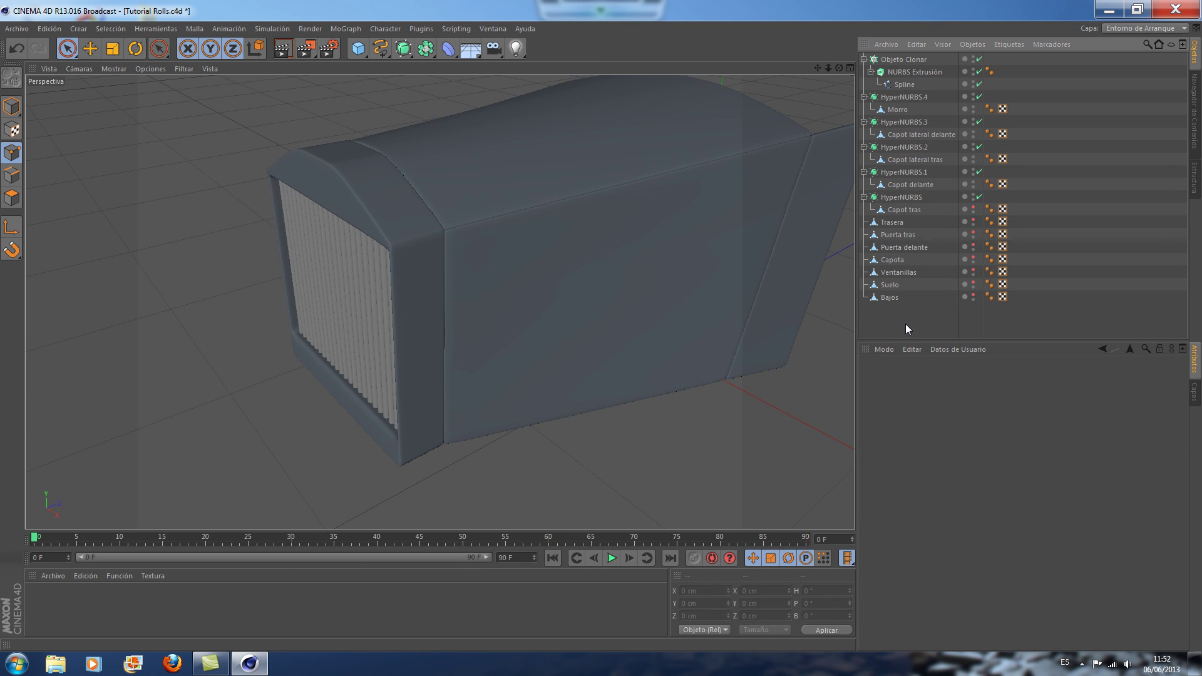
Scale the slat Spline in Model mode to a Z depth of 5.332 cm
left_click(900, 83)
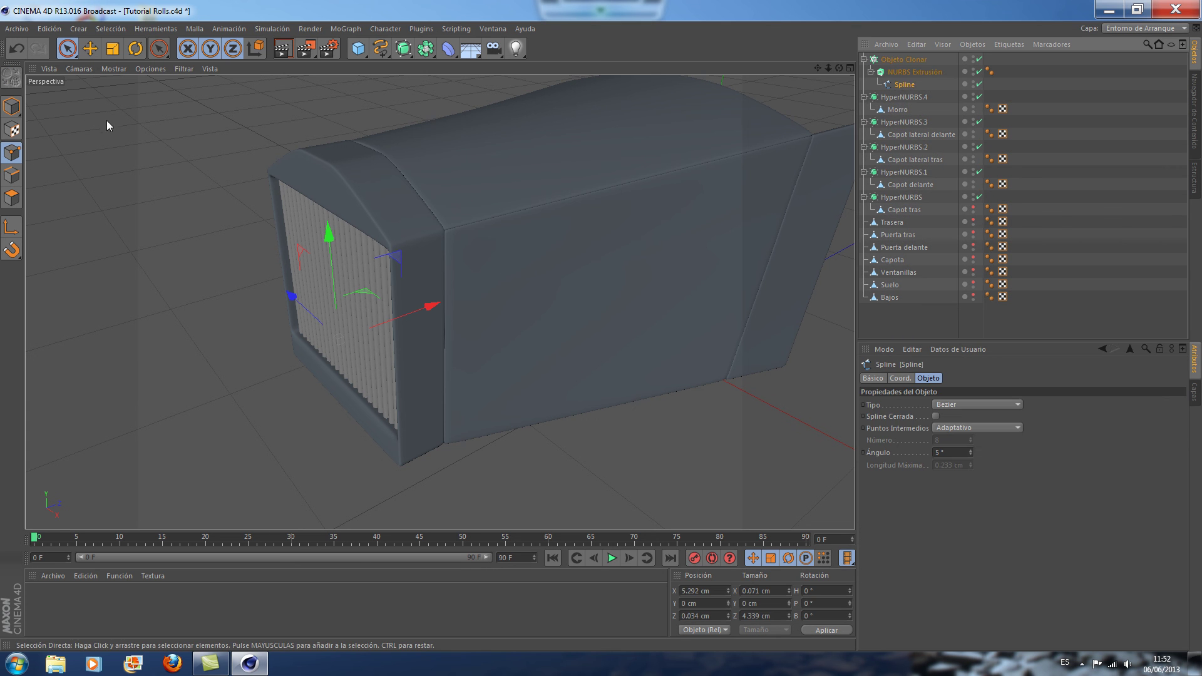
left_click(11, 106)
left_click(112, 48)
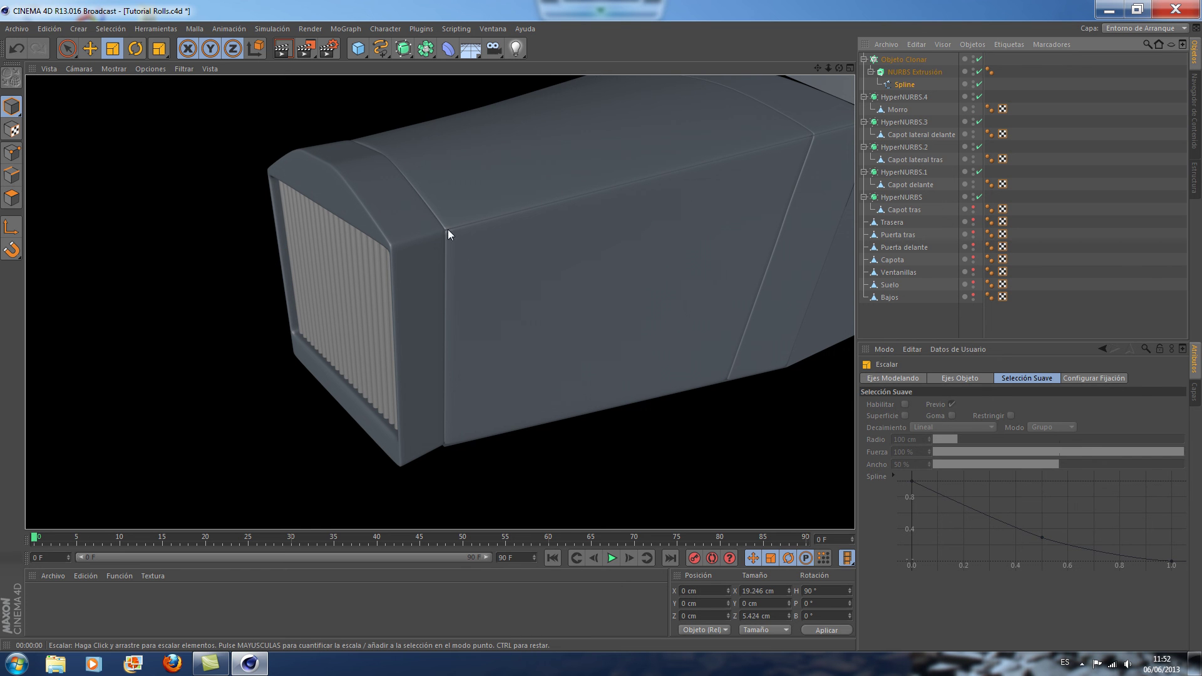
left_click(902, 84)
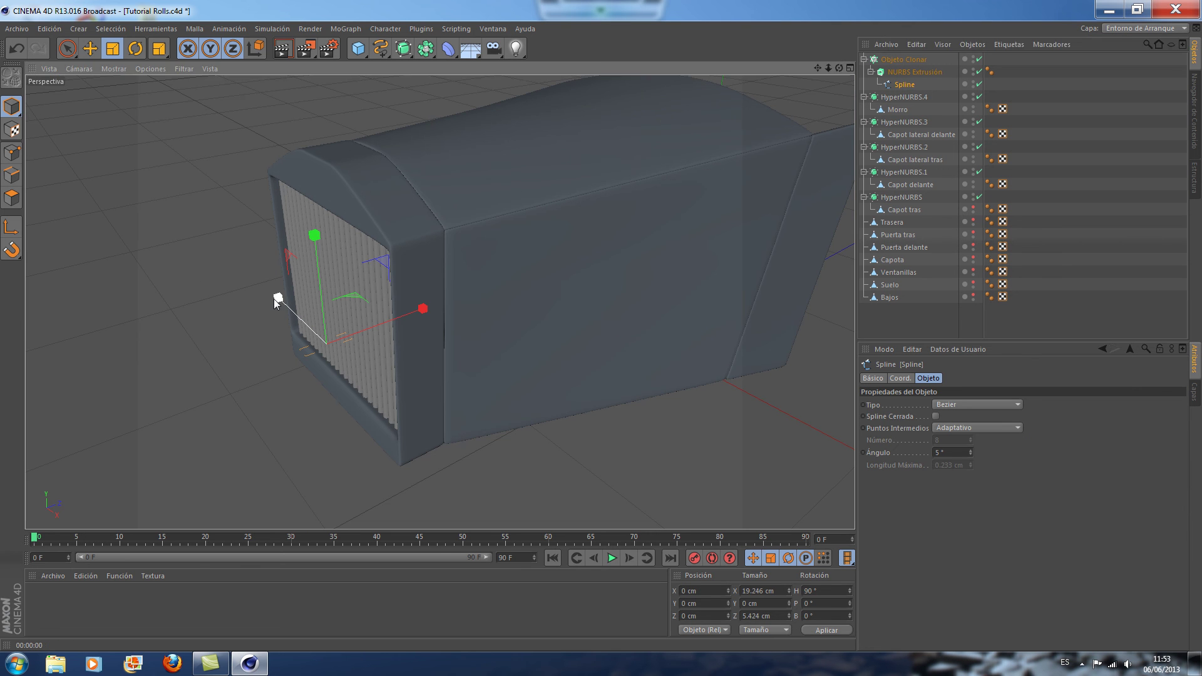
left_click_drag(275, 302, 277, 305)
left_click_drag(67, 49, 98, 68)
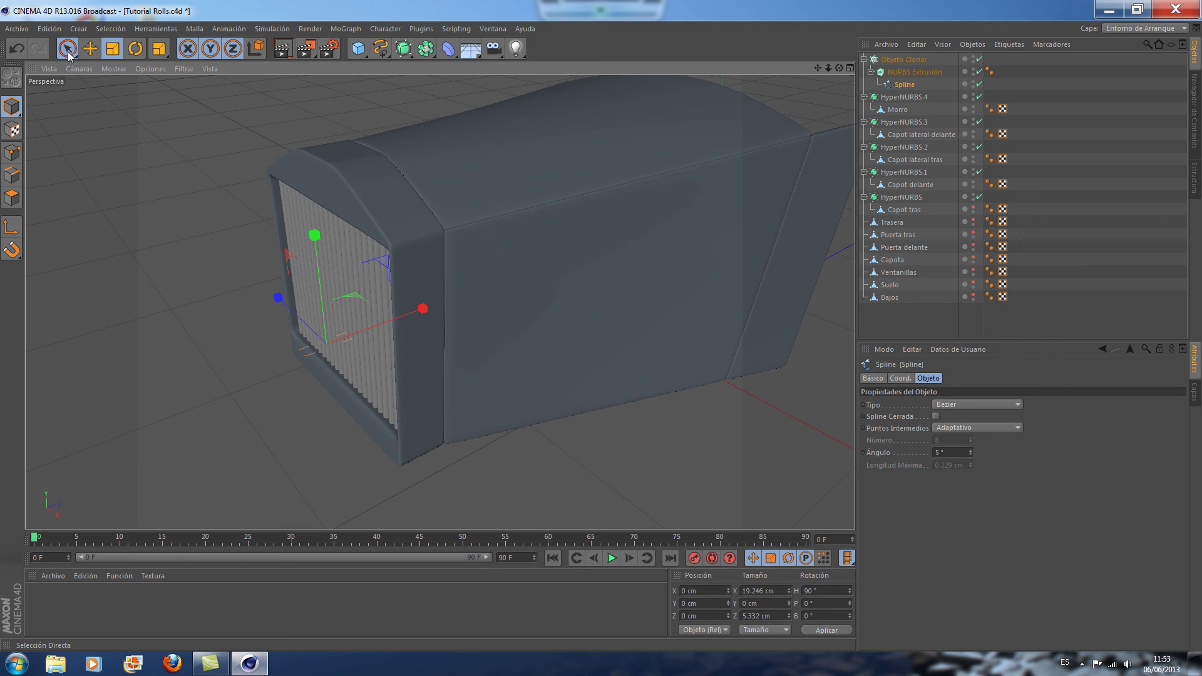
Check the slats fill the grille frame in the four-view and perspective views
mouse_move(840, 68)
left_mouse_down()
mouse_move(818, 70)
mouse_move(839, 68)
left_mouse_up()
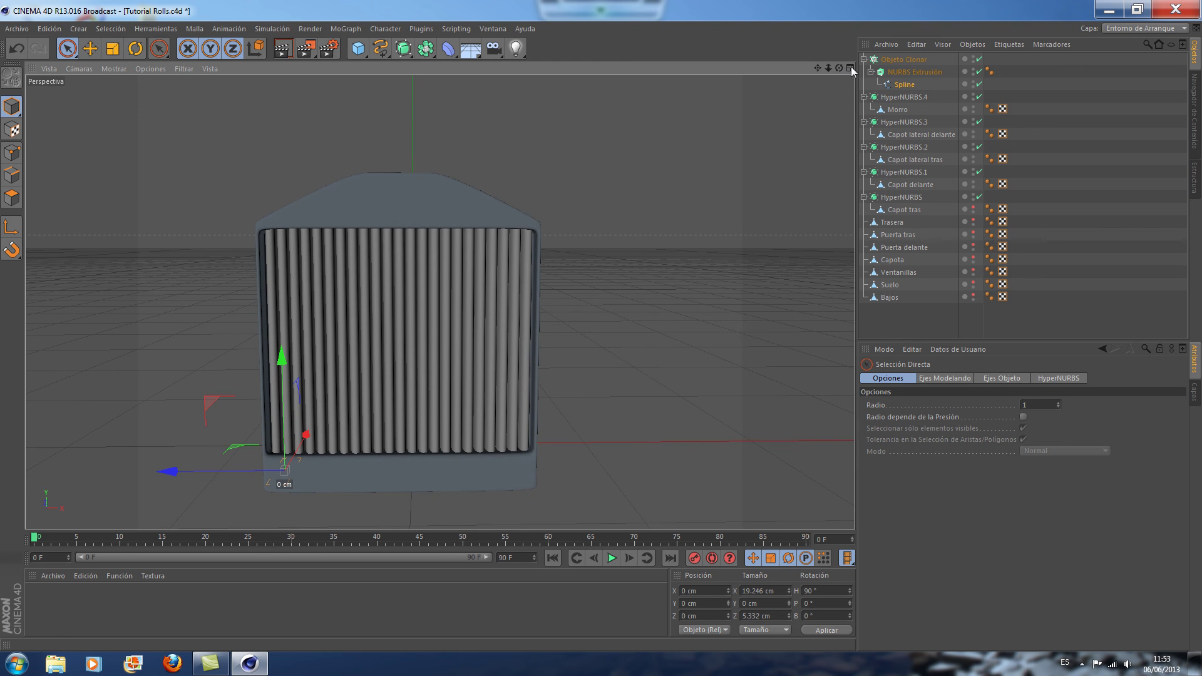
left_click(850, 67)
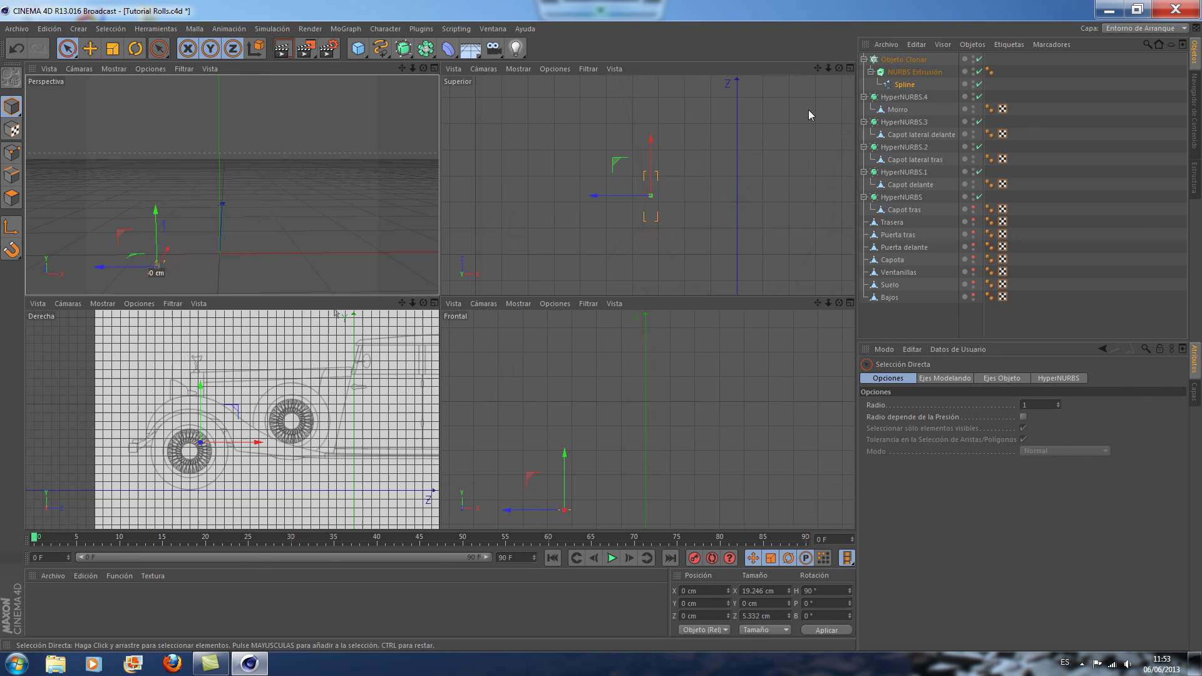
left_click(850, 68)
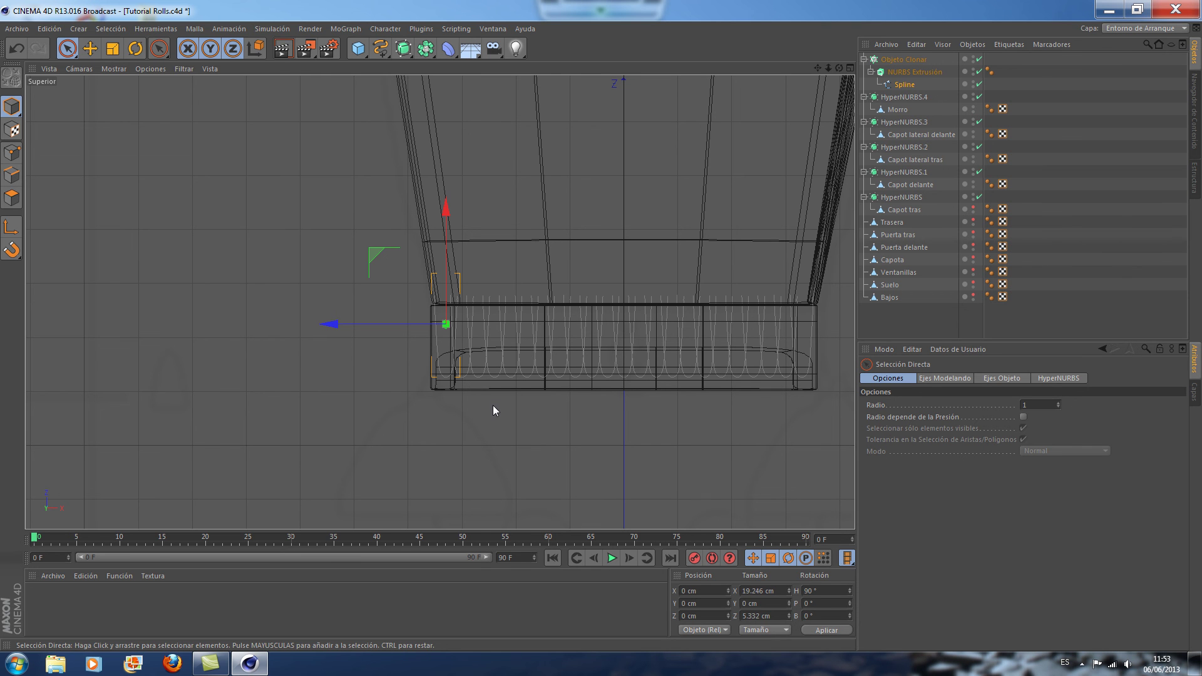
left_click(850, 68)
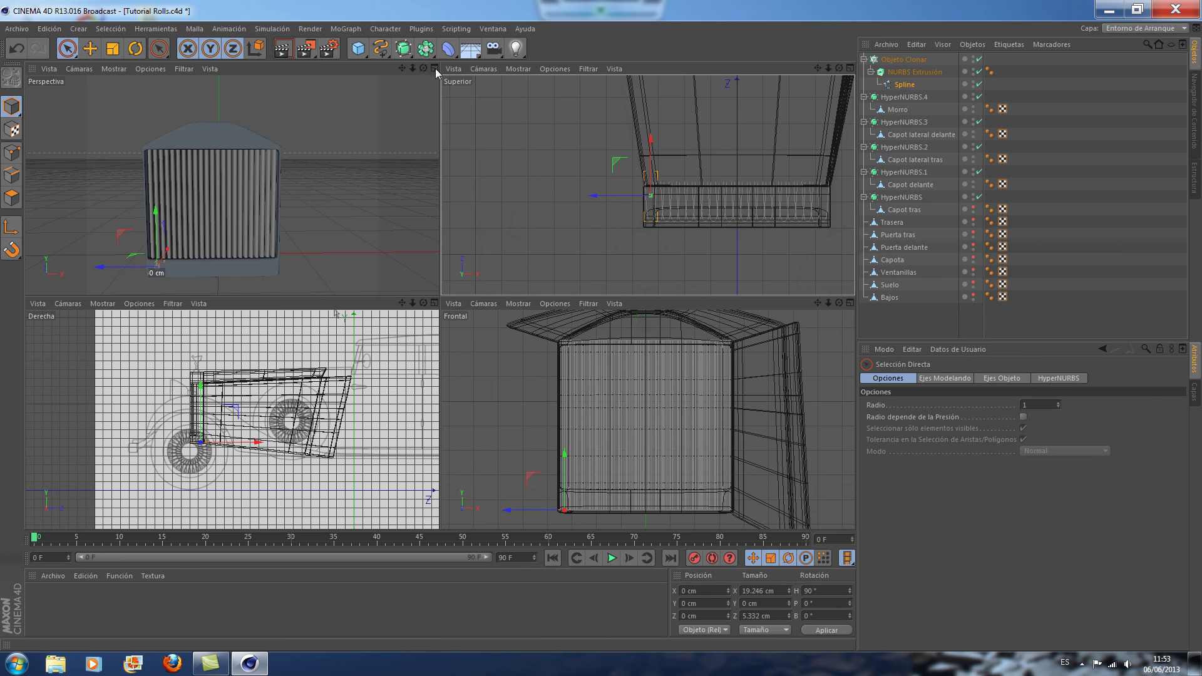
left_click(434, 69)
scroll(611, 172, "down", 2)
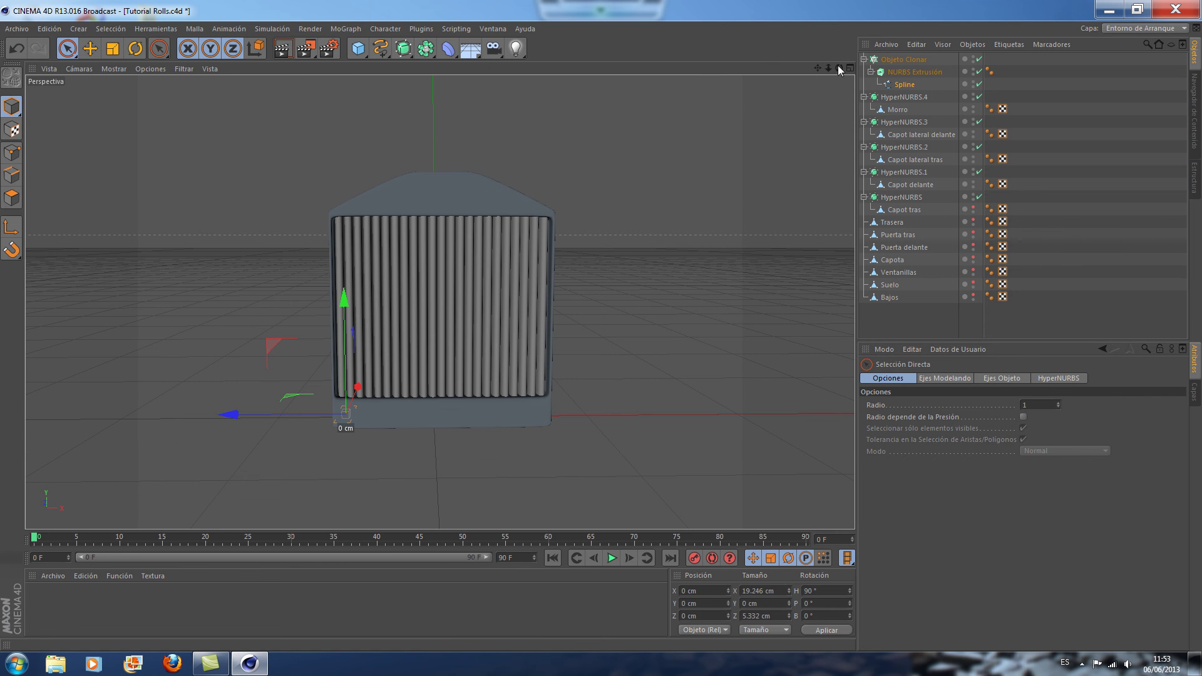